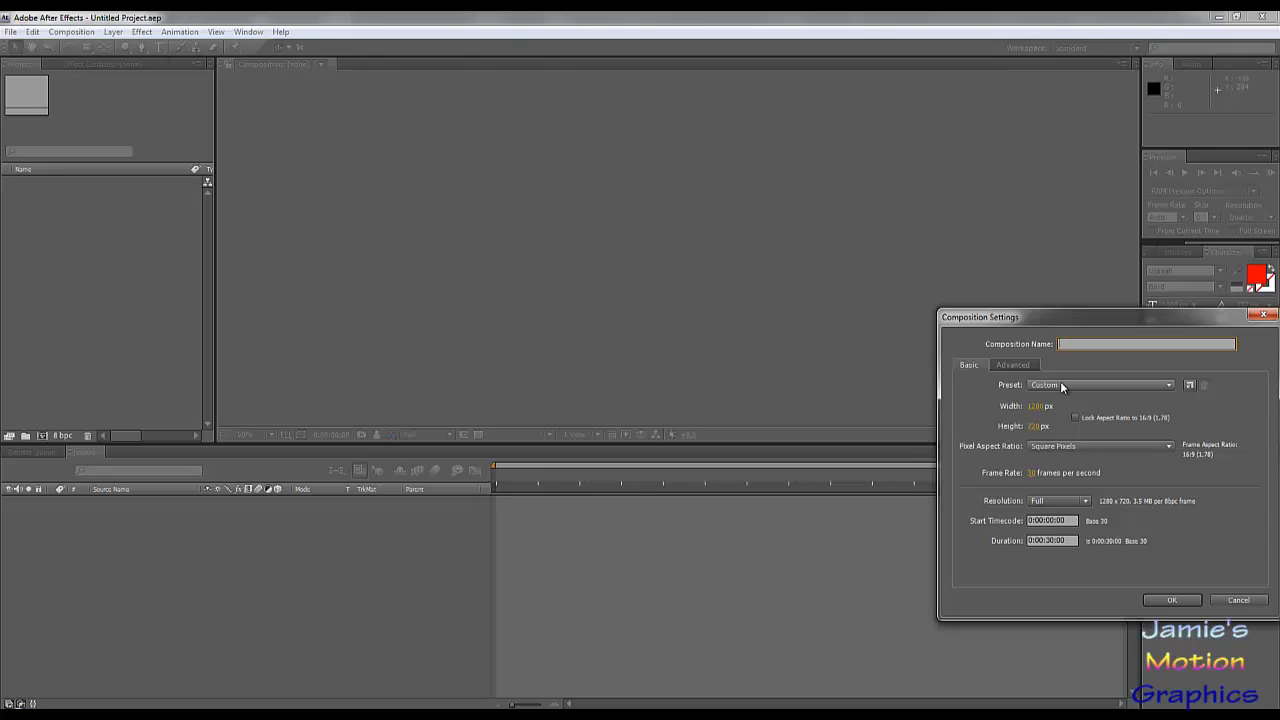
Name the new 1280 x 720 composition Triangles and create it.
type("les")
key("Return")
scroll(729, 343, "down", 5)
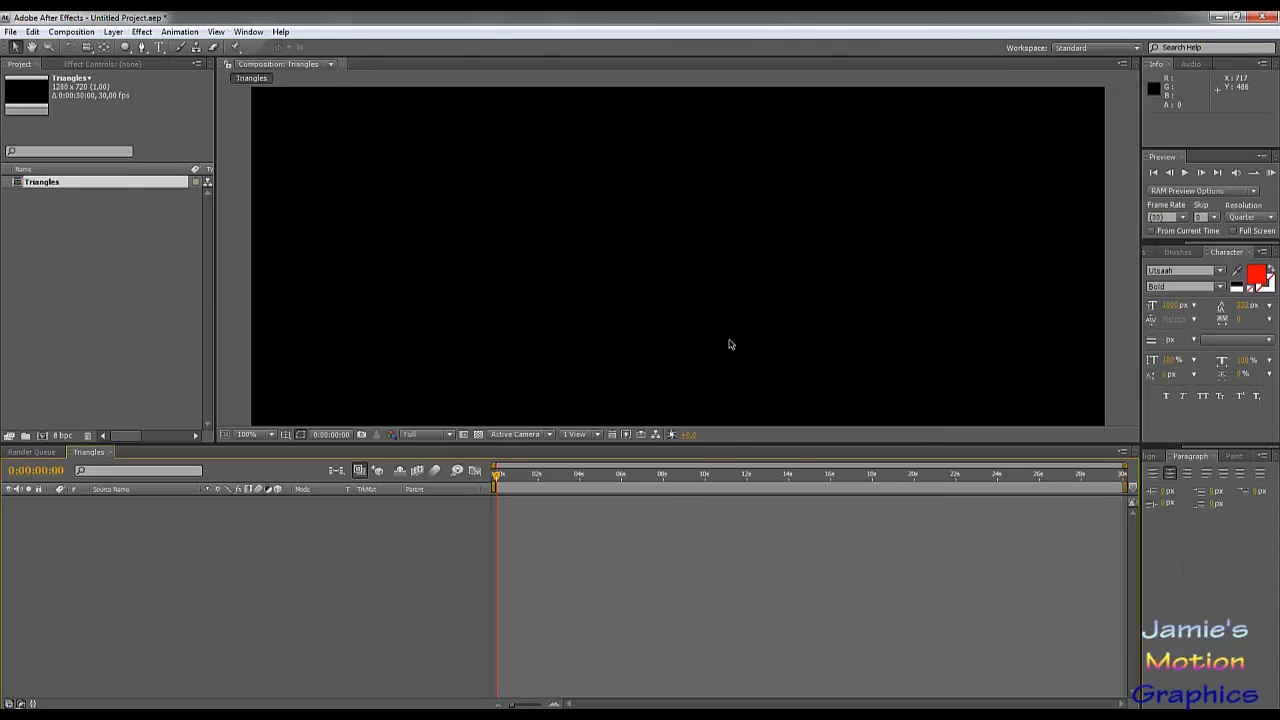
scroll(729, 343, "up", 2)
left_click_drag(729, 343, 771, 366)
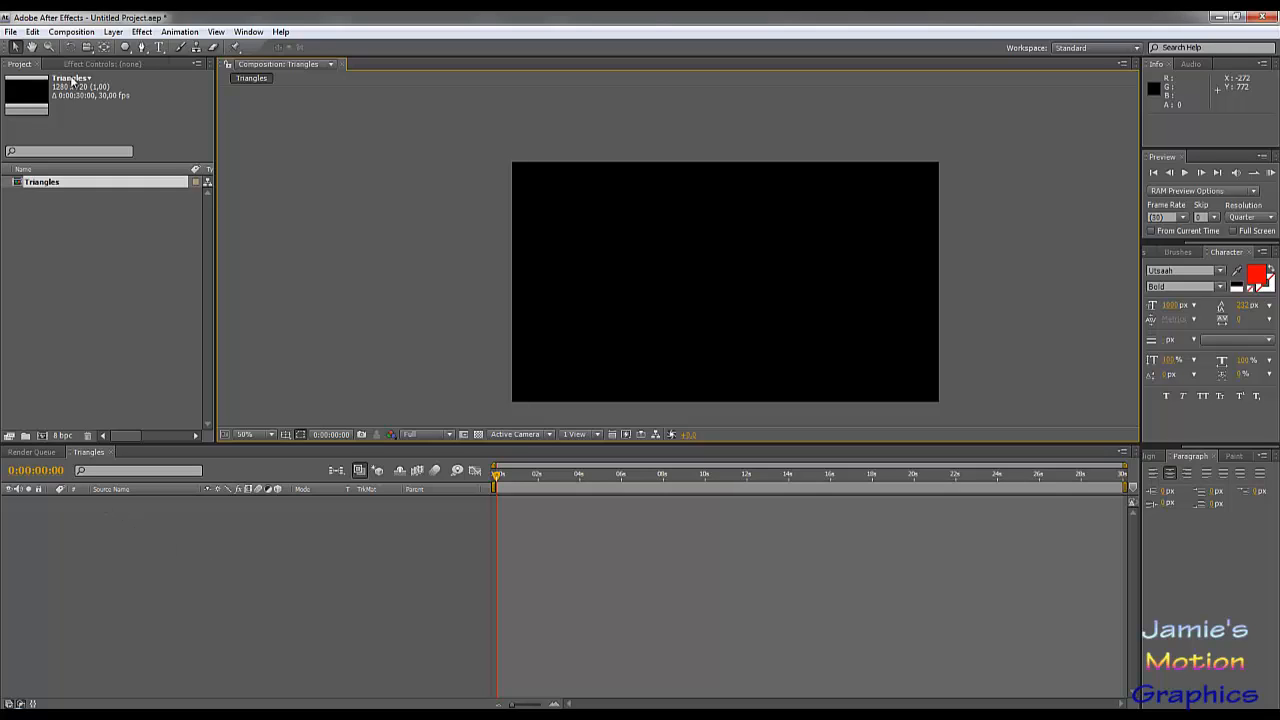
Draw an upright, white three-sided polygon near the centre of the composition with the Polygon tool.
left_click(126, 48)
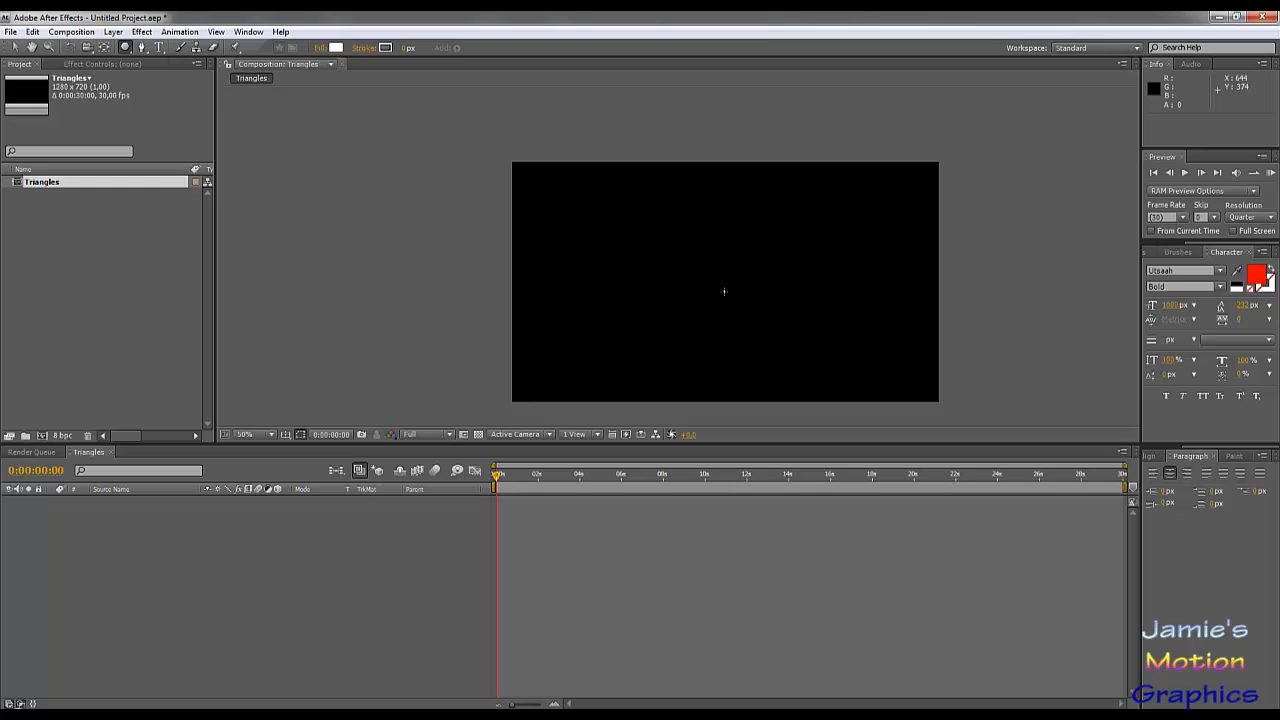
mouse_move(724, 291)
left_mouse_down()
mouse_move(722, 320)
mouse_move(771, 286)
mouse_move(762, 237)
mouse_move(712, 232)
mouse_move(723, 210)
mouse_move(723, 244)
left_mouse_up()
scroll(738, 228, "up", 9)
scroll(739, 228, "down", 5)
scroll(739, 228, "down", 4)
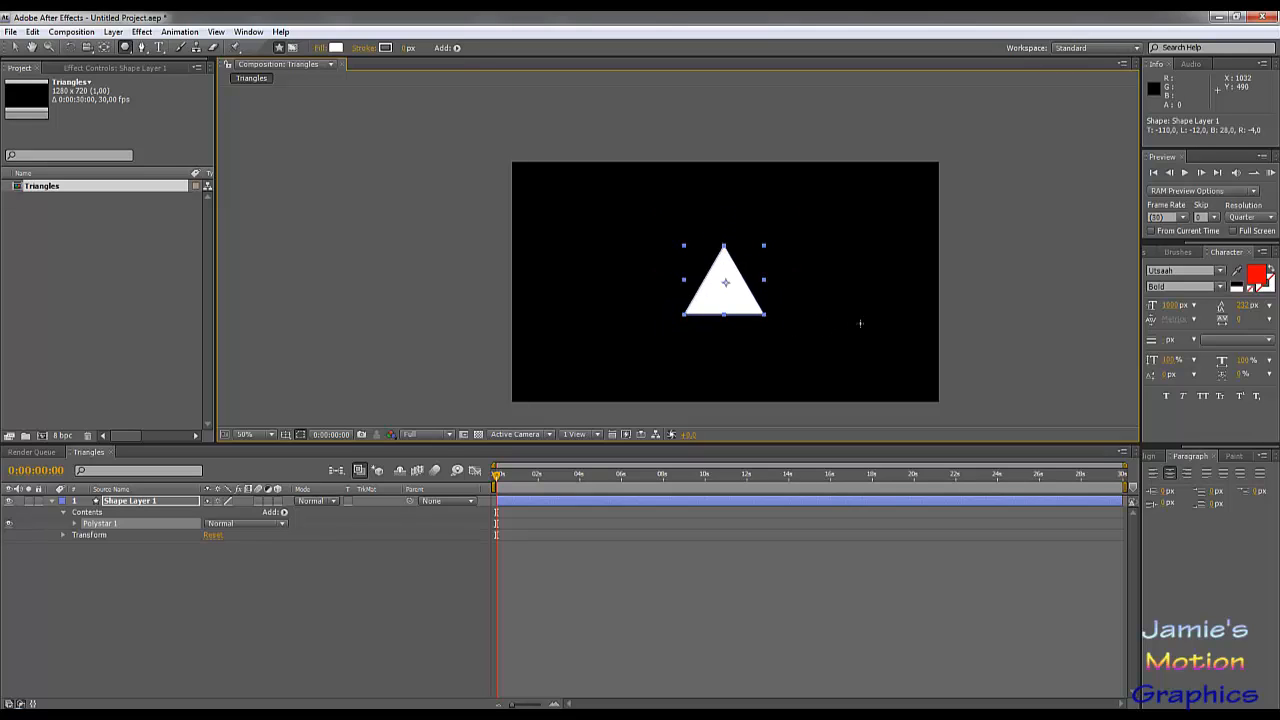
Set the outer radius of the triangle's polystar path to 68.
left_click(75, 524)
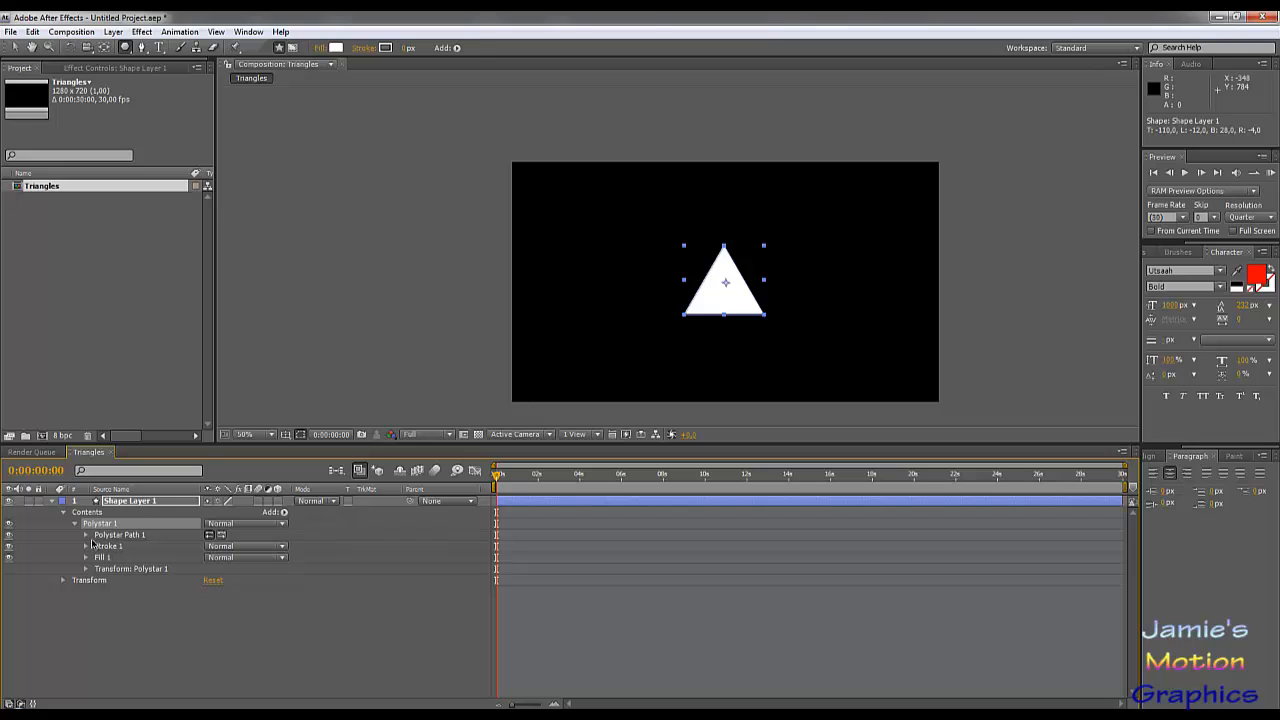
left_click(86, 535)
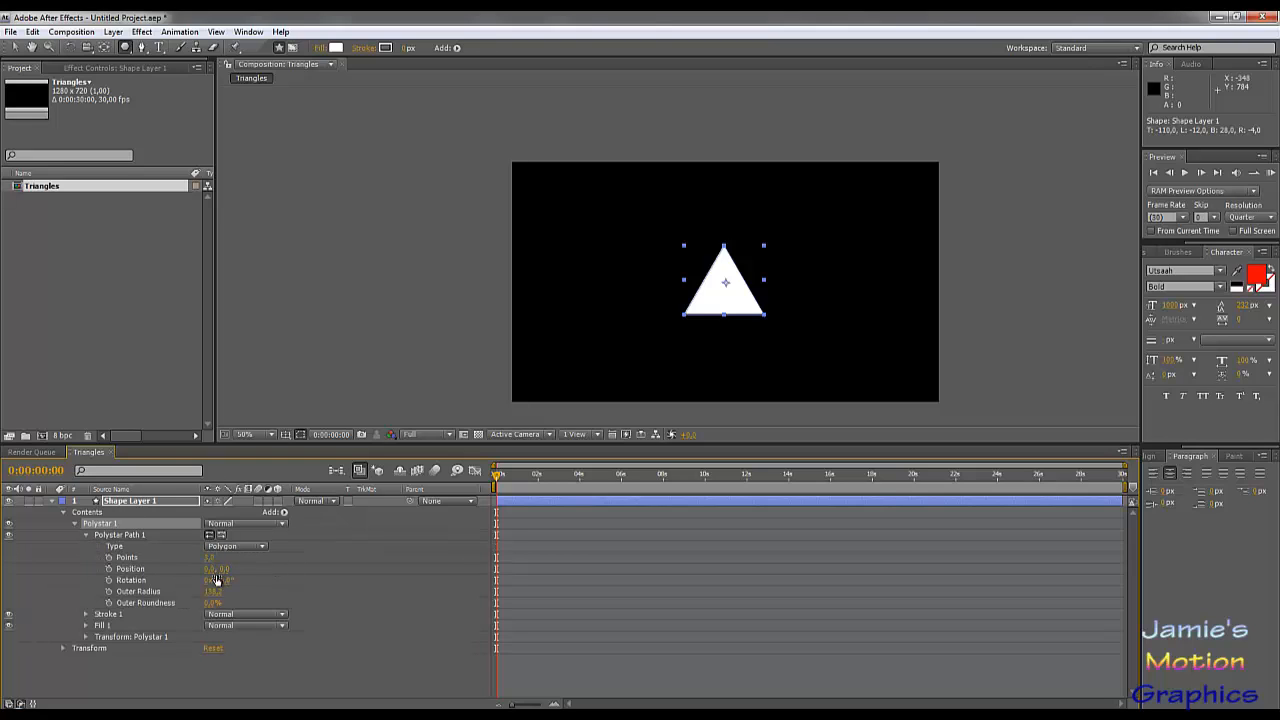
left_click(391, 591)
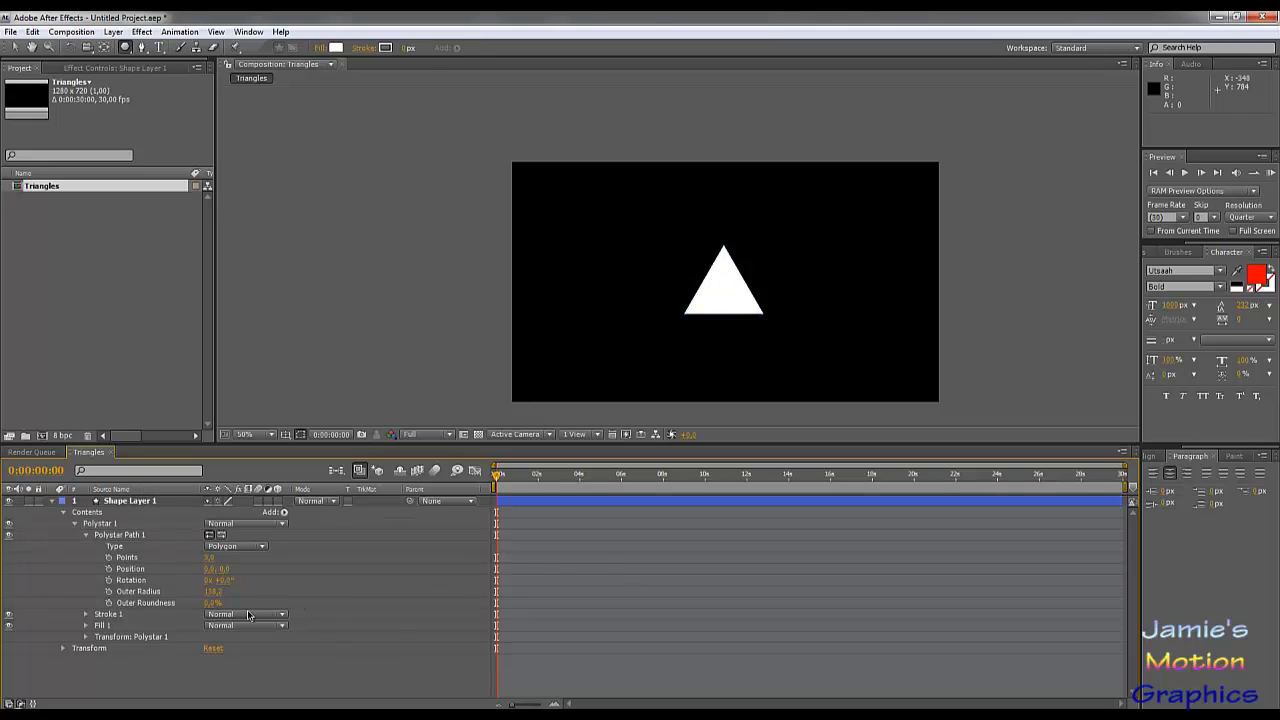
left_click(220, 591)
type("64")
key("Return")
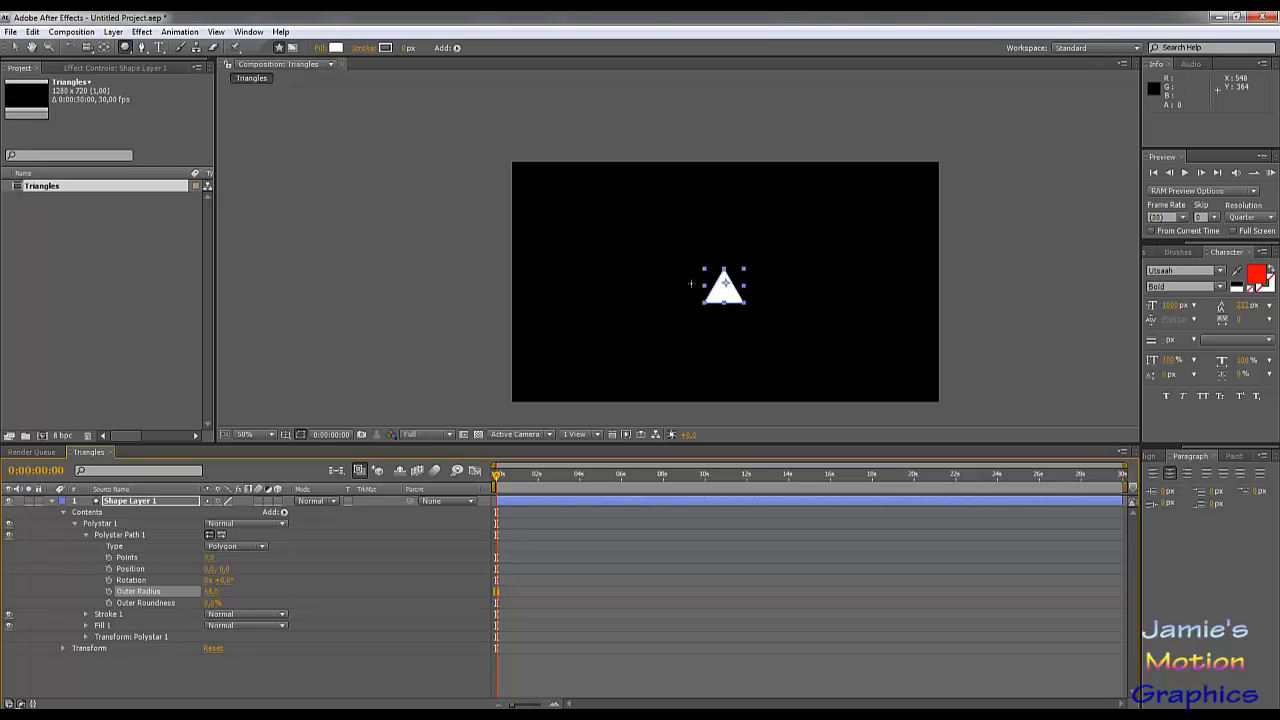
Add a text layer with the letter F and move it over the middle of the composition, to about 574, 632.
left_click(158, 47)
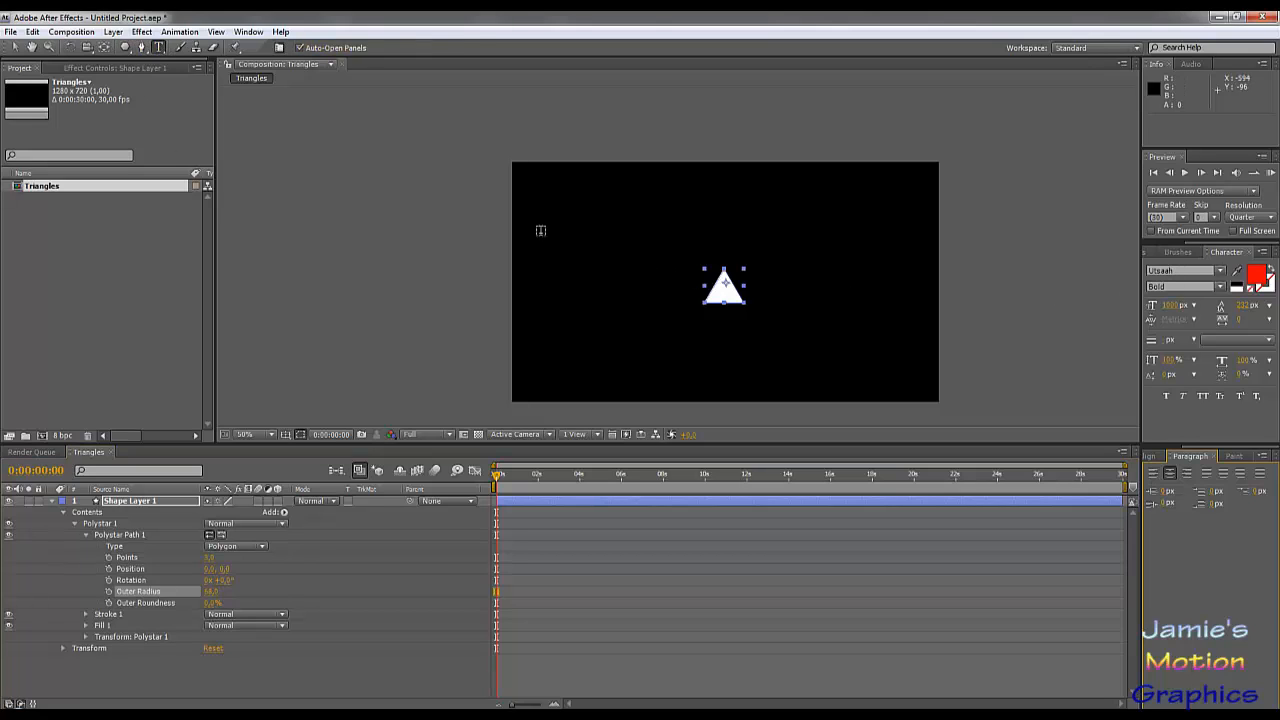
left_click(617, 269)
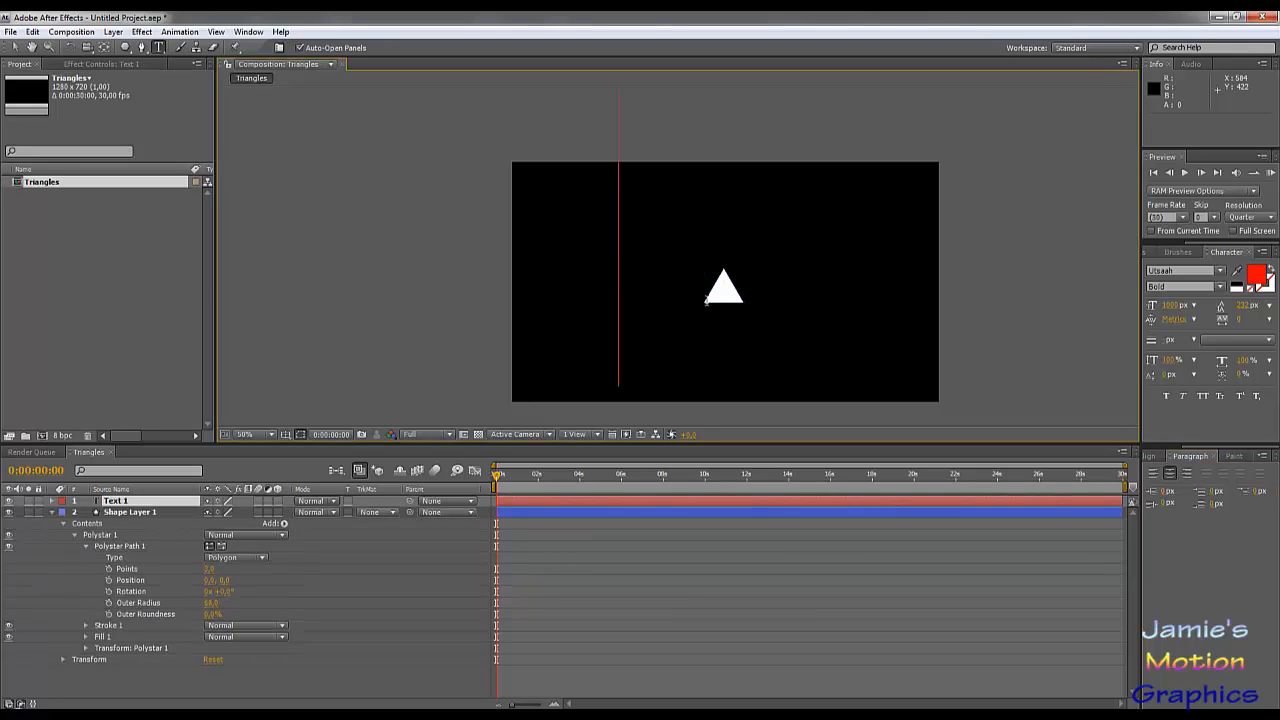
type("T")
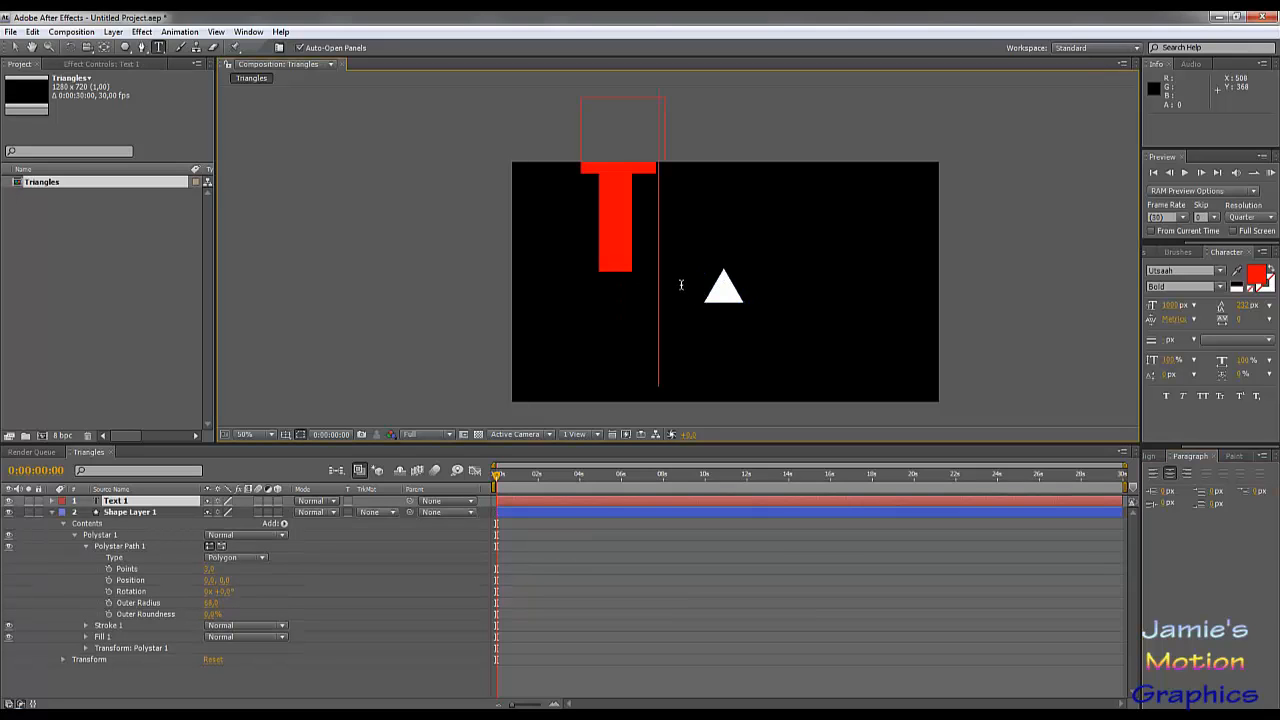
key("BackSpace")
type("F")
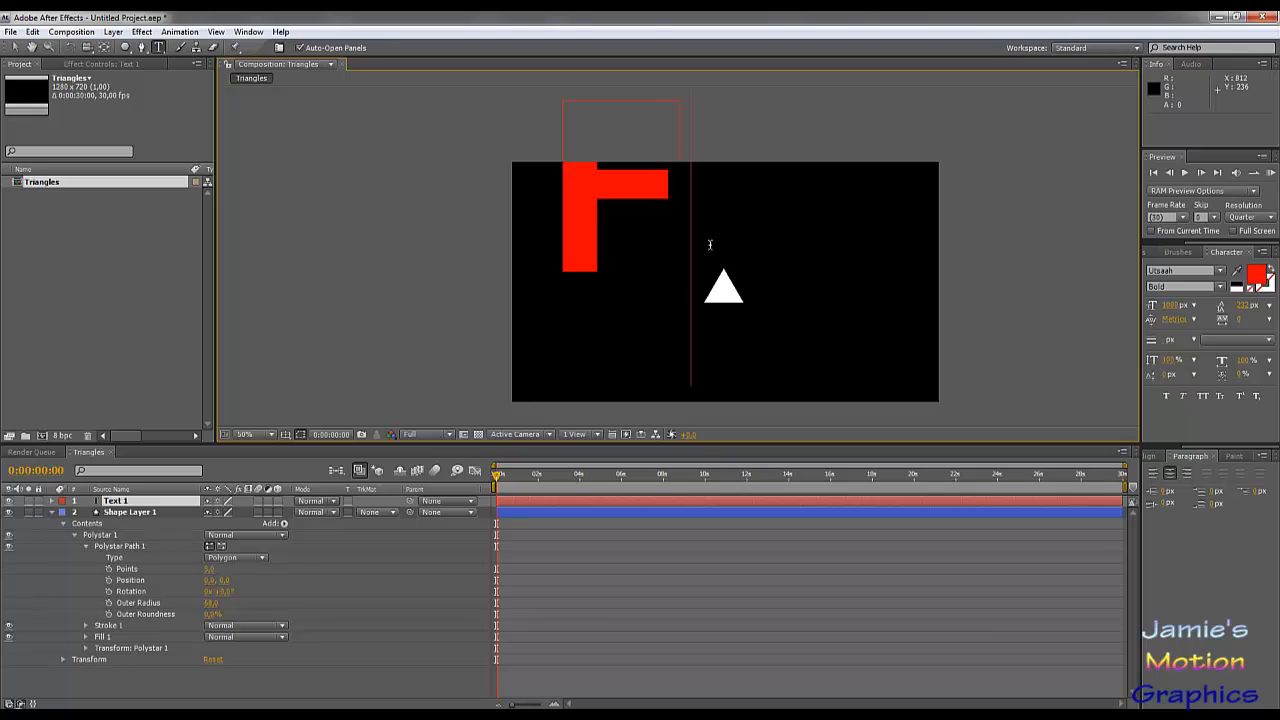
left_click(15, 47)
left_click_drag(612, 192, 696, 292)
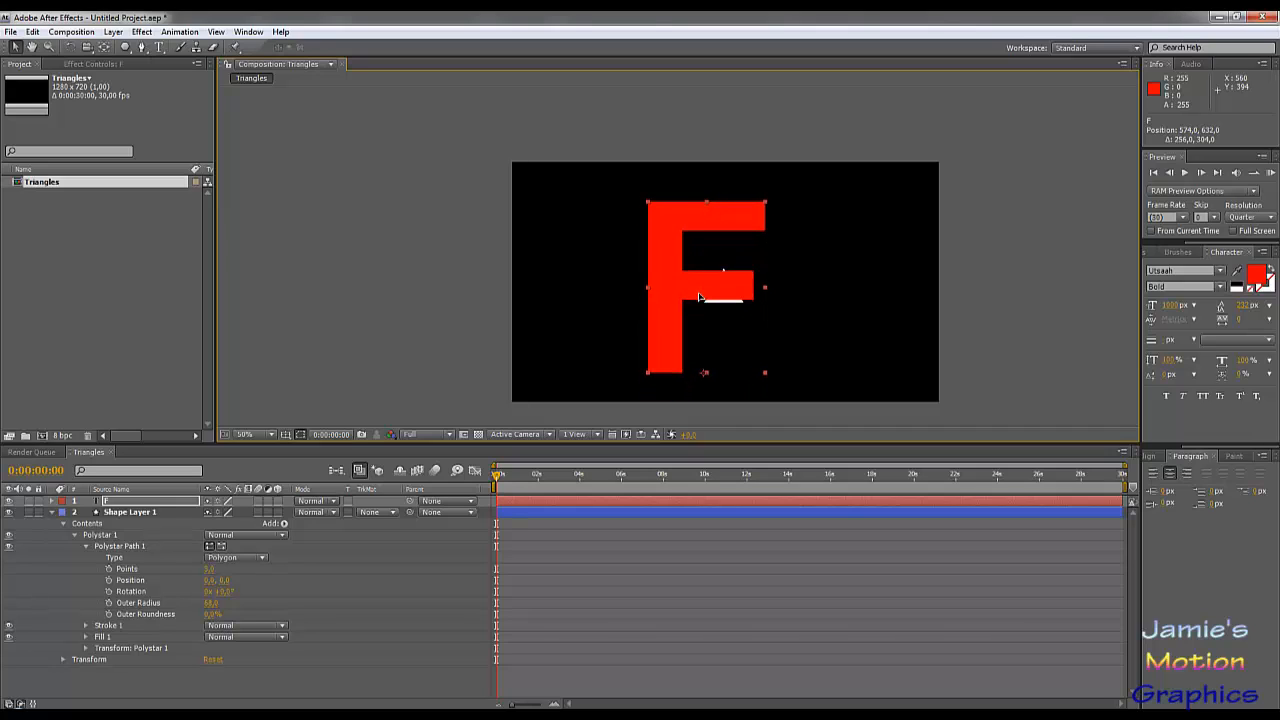
Move the F text layer below the triangle's shape layer in the layer stack.
left_click(130, 512)
left_click_drag(130, 500, 134, 660)
scroll(698, 316, "up", 2)
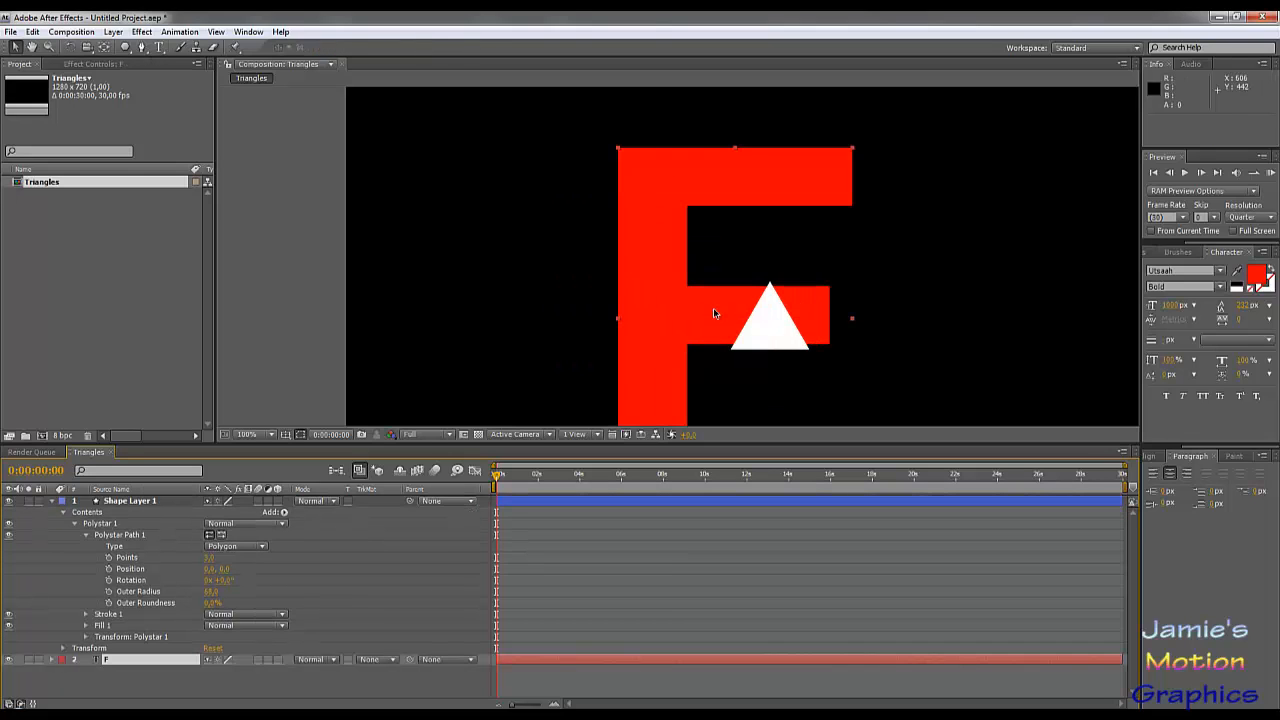
Reposition the F layer to about 673, 701 and lock it.
left_click_drag(794, 357, 726, 210)
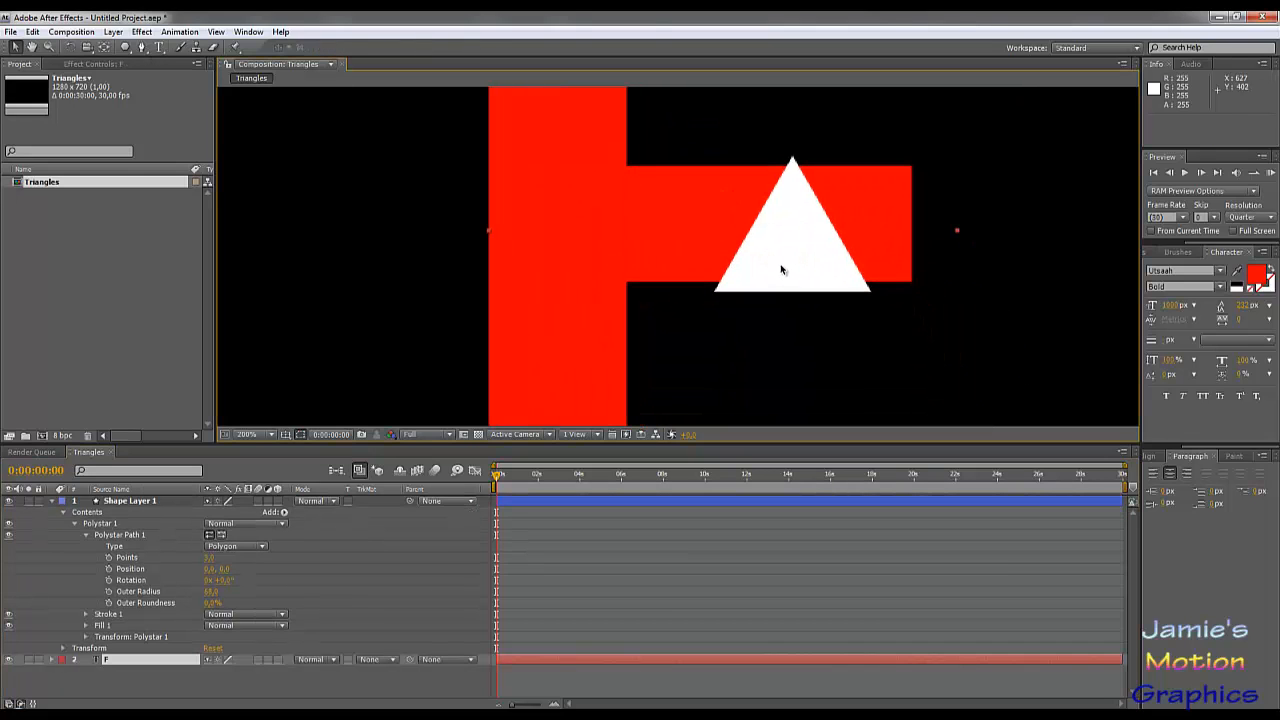
left_click_drag(787, 267, 786, 269)
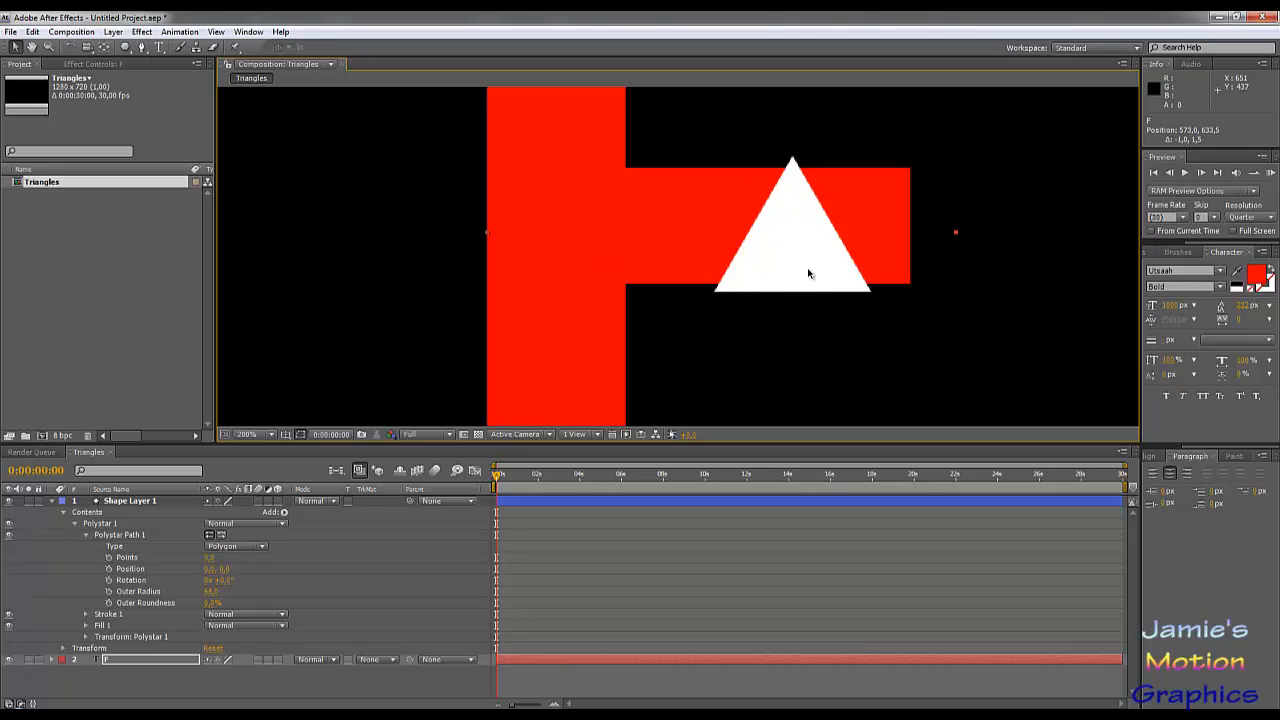
left_click_drag(795, 252, 806, 172)
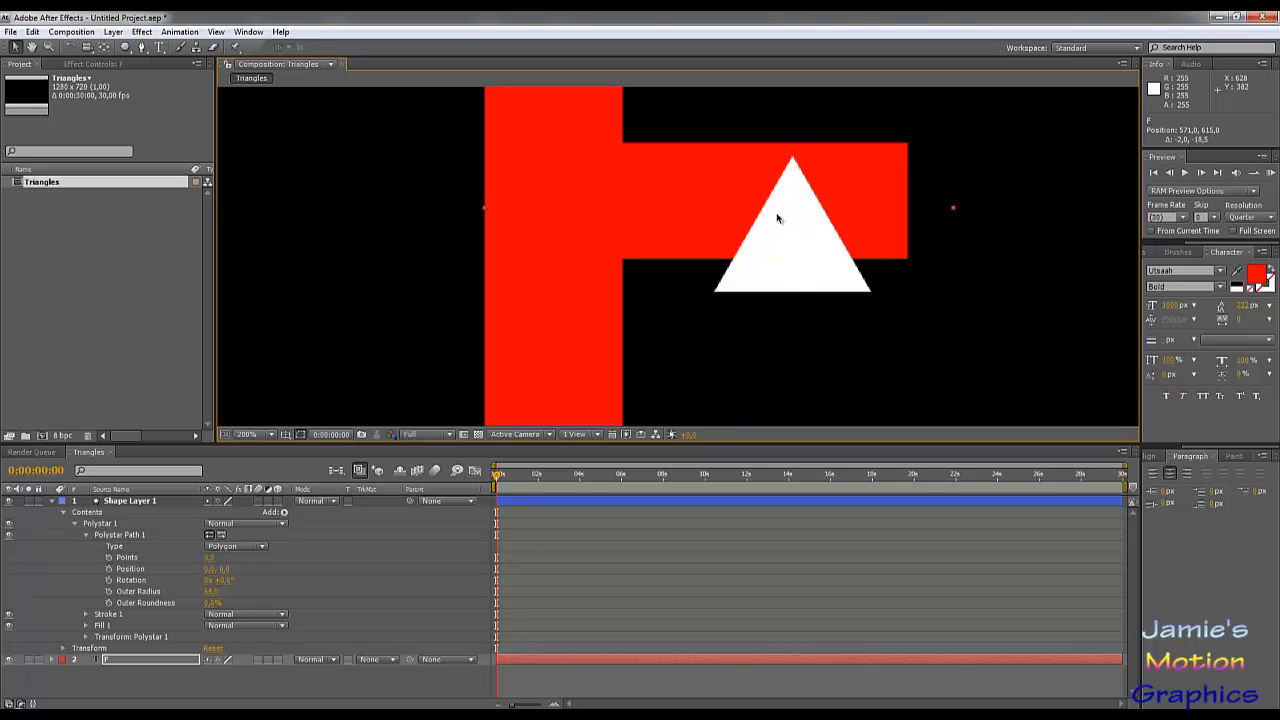
left_click_drag(766, 205, 955, 88)
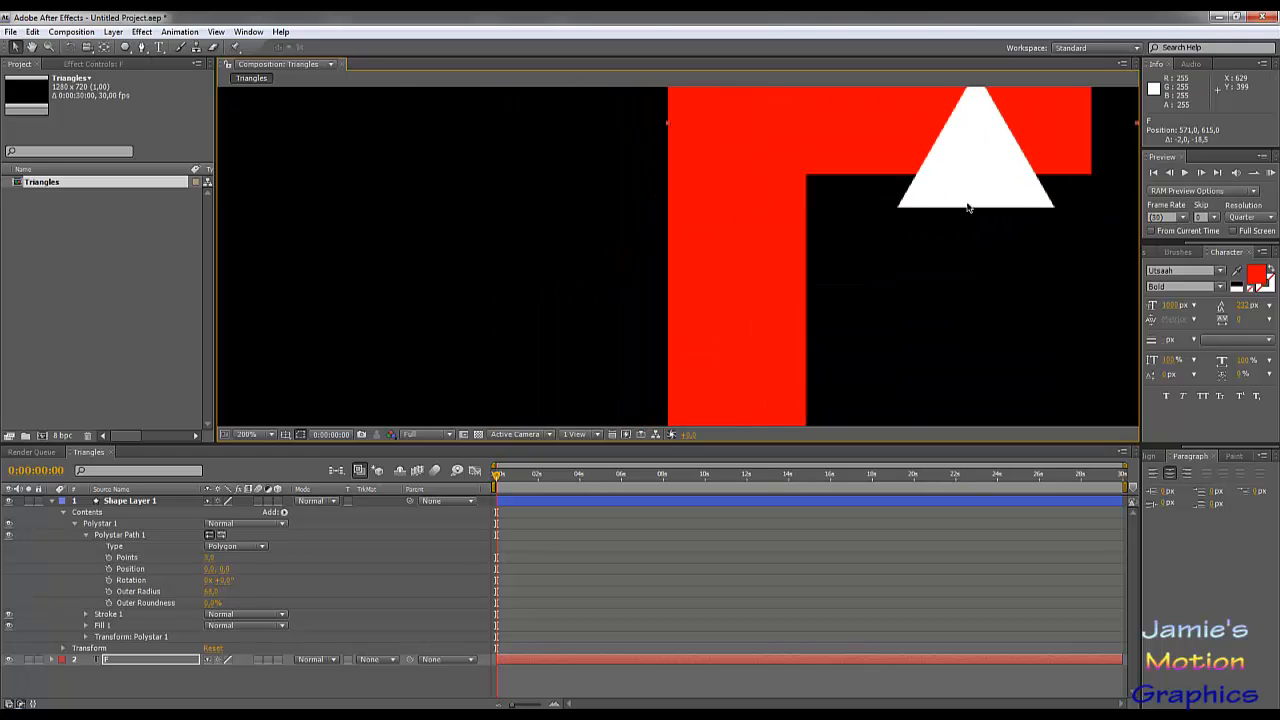
key("comma")
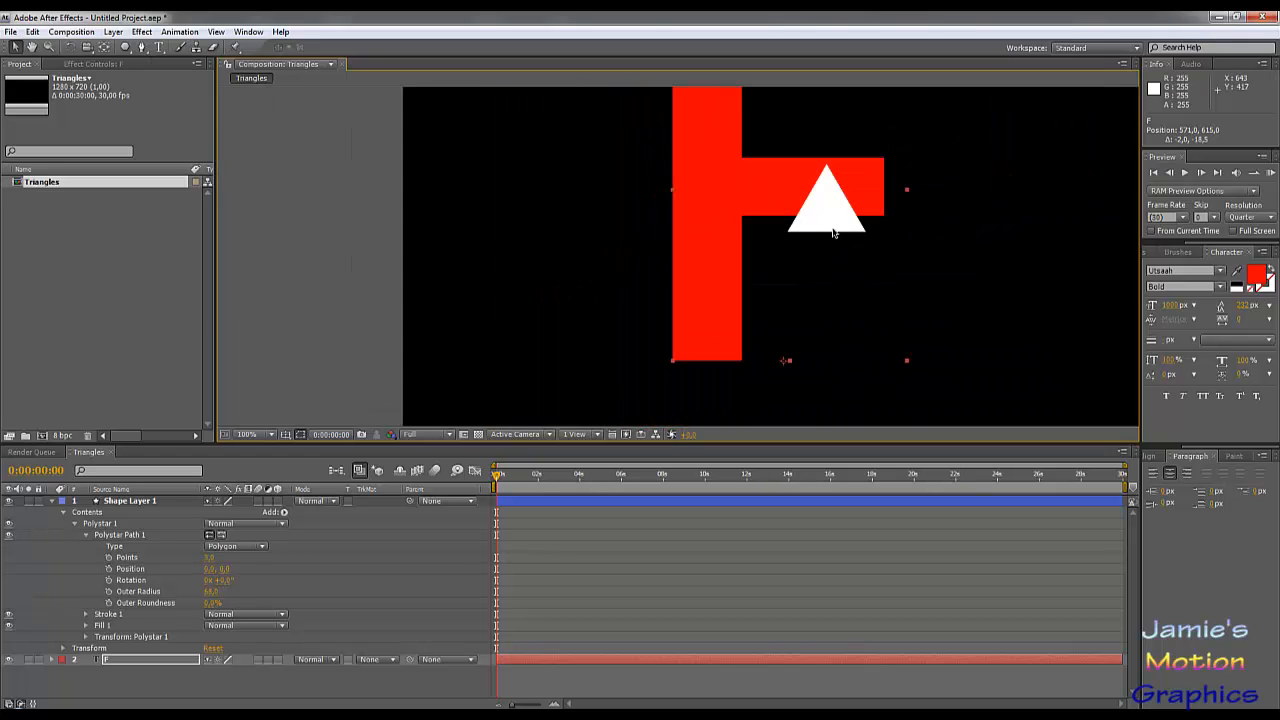
left_click_drag(864, 186, 933, 198)
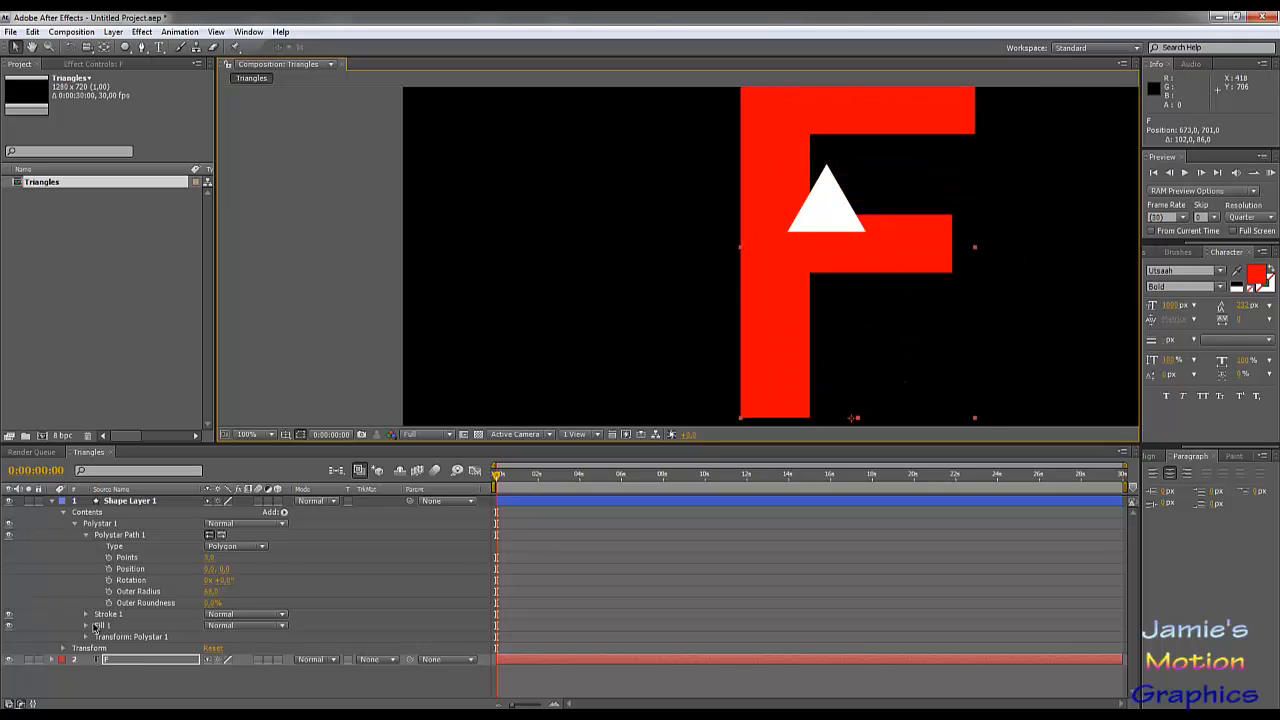
left_click(38, 660)
Place the triangle at the foot of the F's stem and stack two duplicates of it up the stem.
left_click_drag(835, 215, 781, 391)
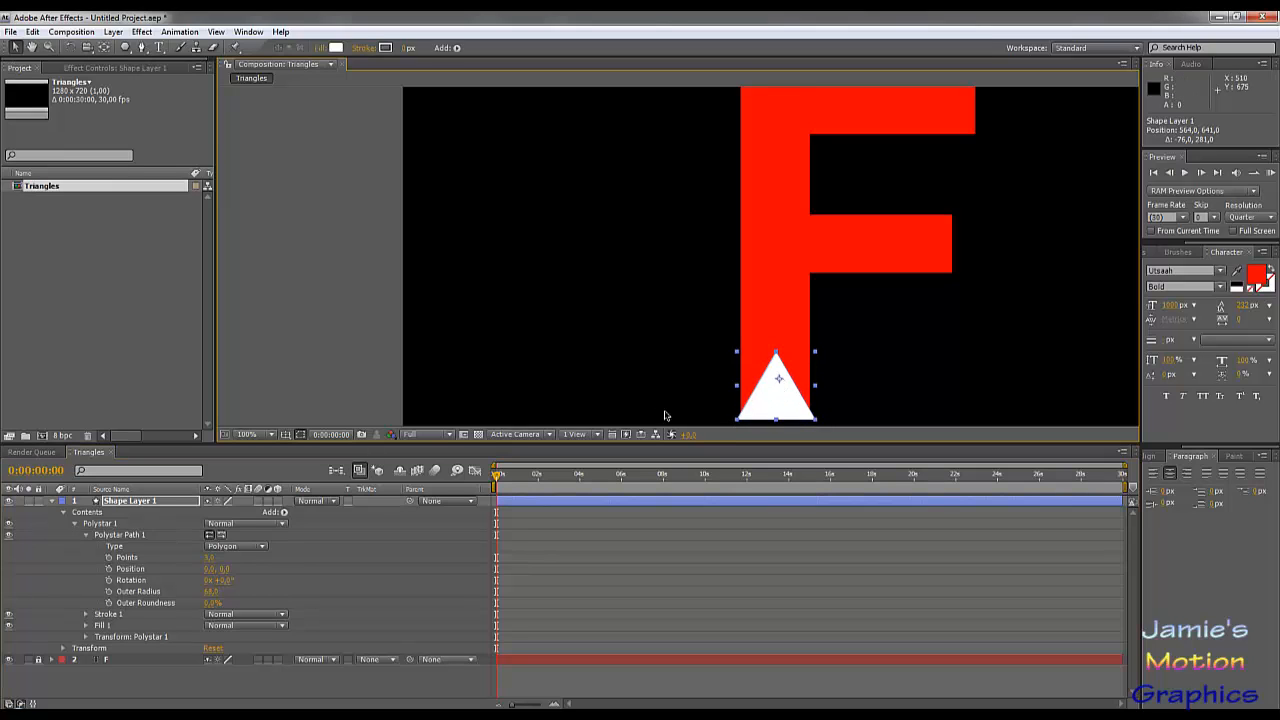
left_click(160, 503)
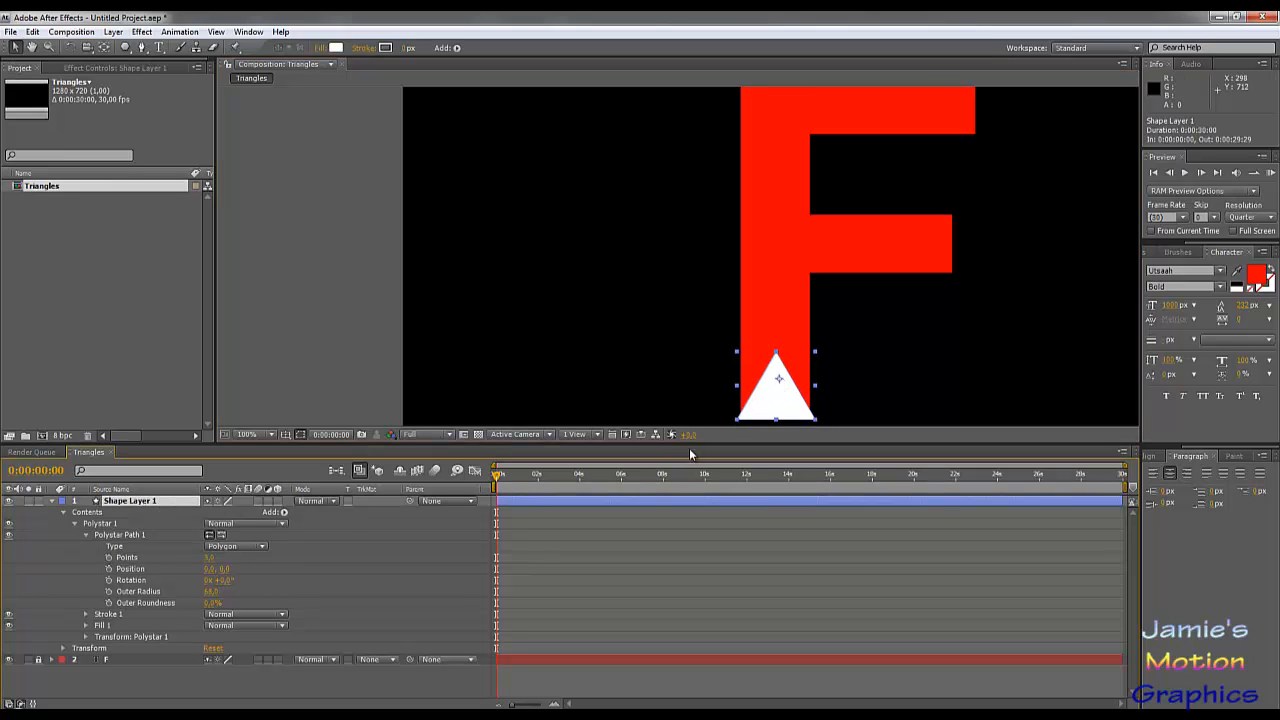
key("ctrl+d")
left_click_drag(777, 381, 777, 271)
key("ctrl+d")
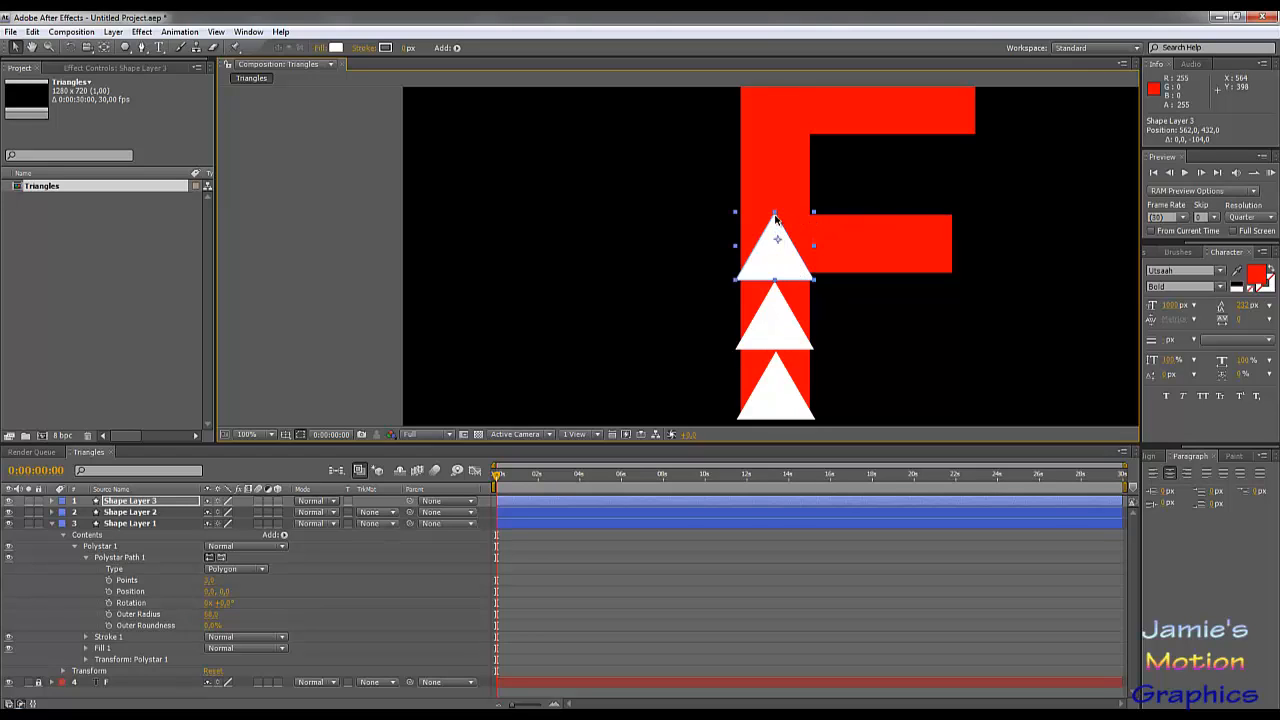
Move the two lower triangles beside the top one, forming a level row of three along the F's middle bar.
left_click_drag(792, 322, 865, 265)
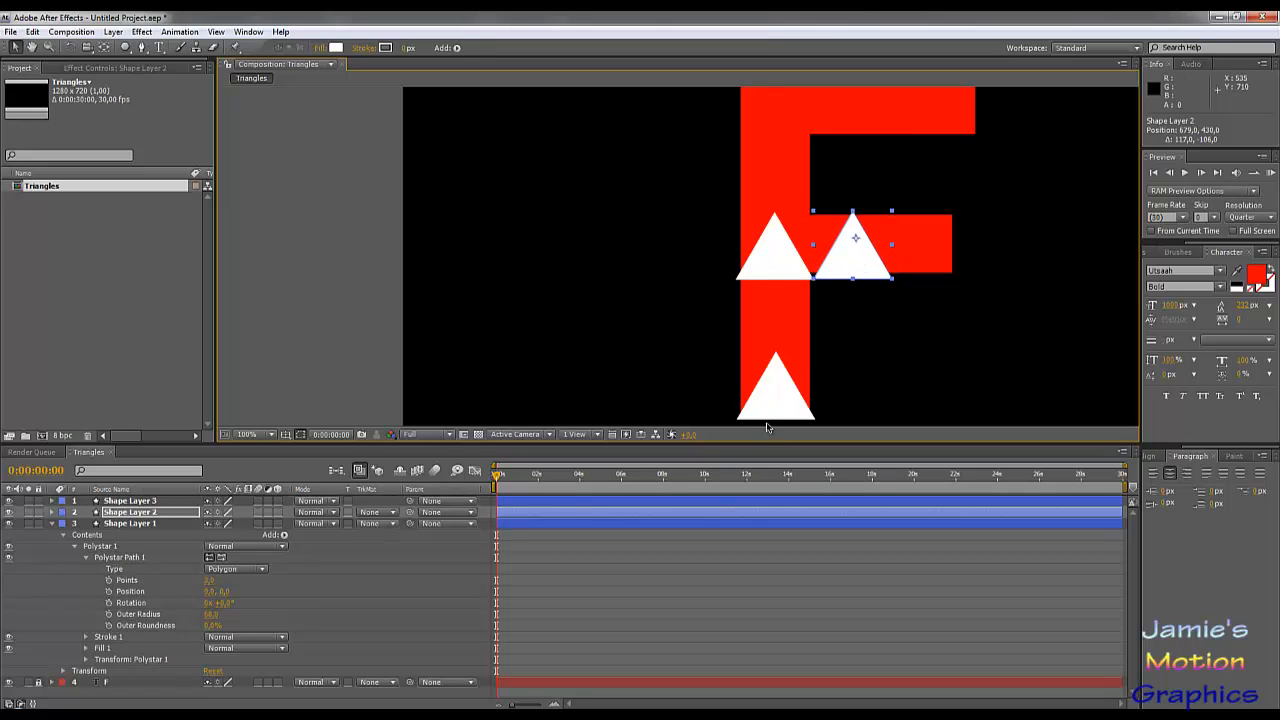
left_click_drag(766, 411, 922, 265)
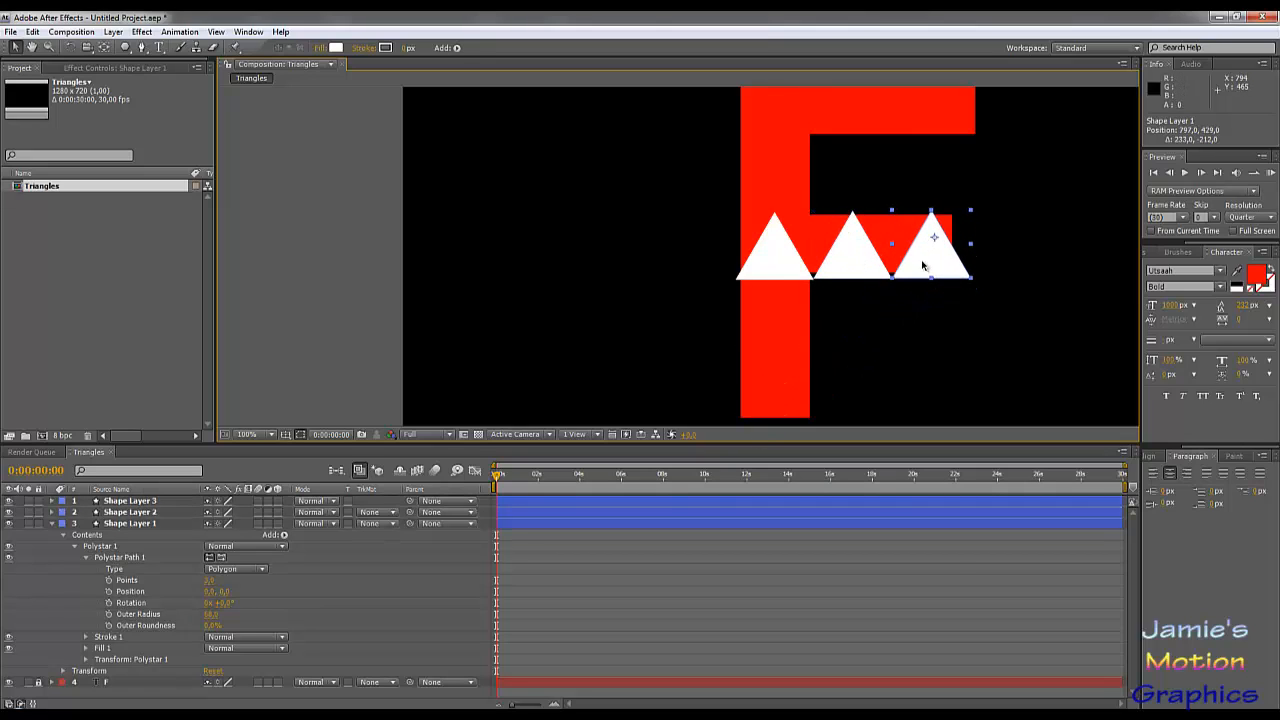
key("period")
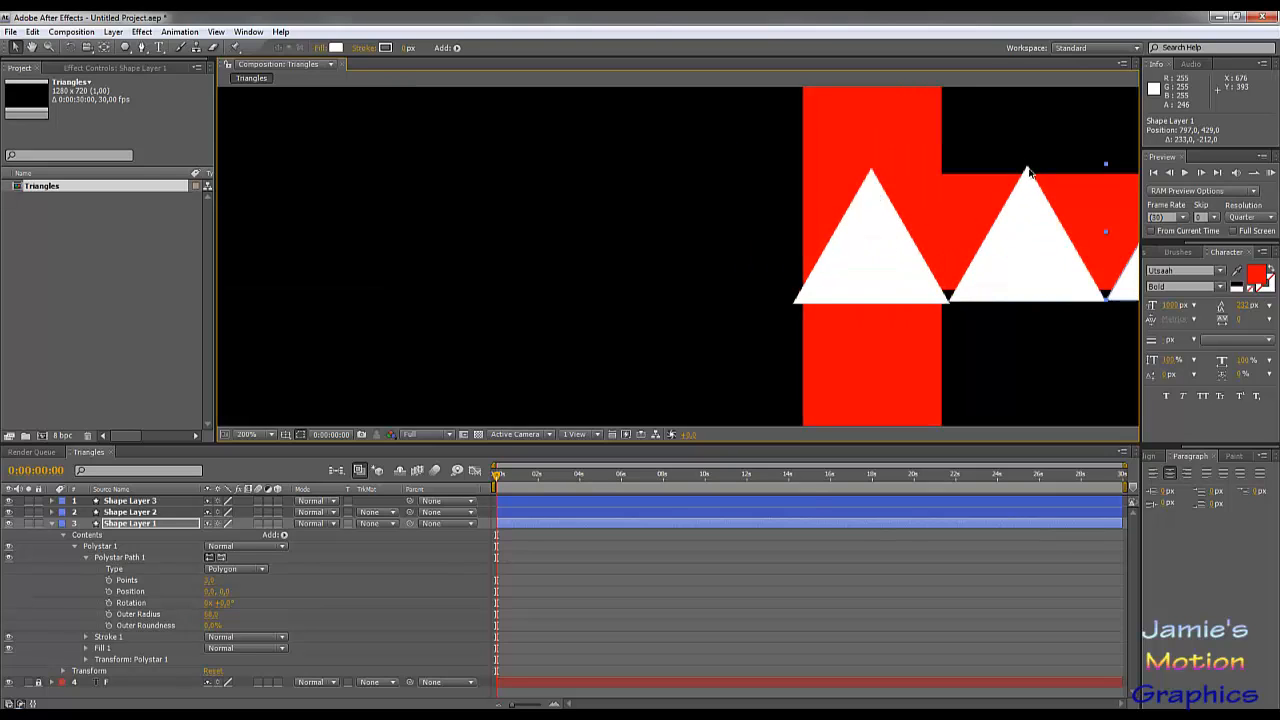
left_click_drag(1030, 172, 820, 245)
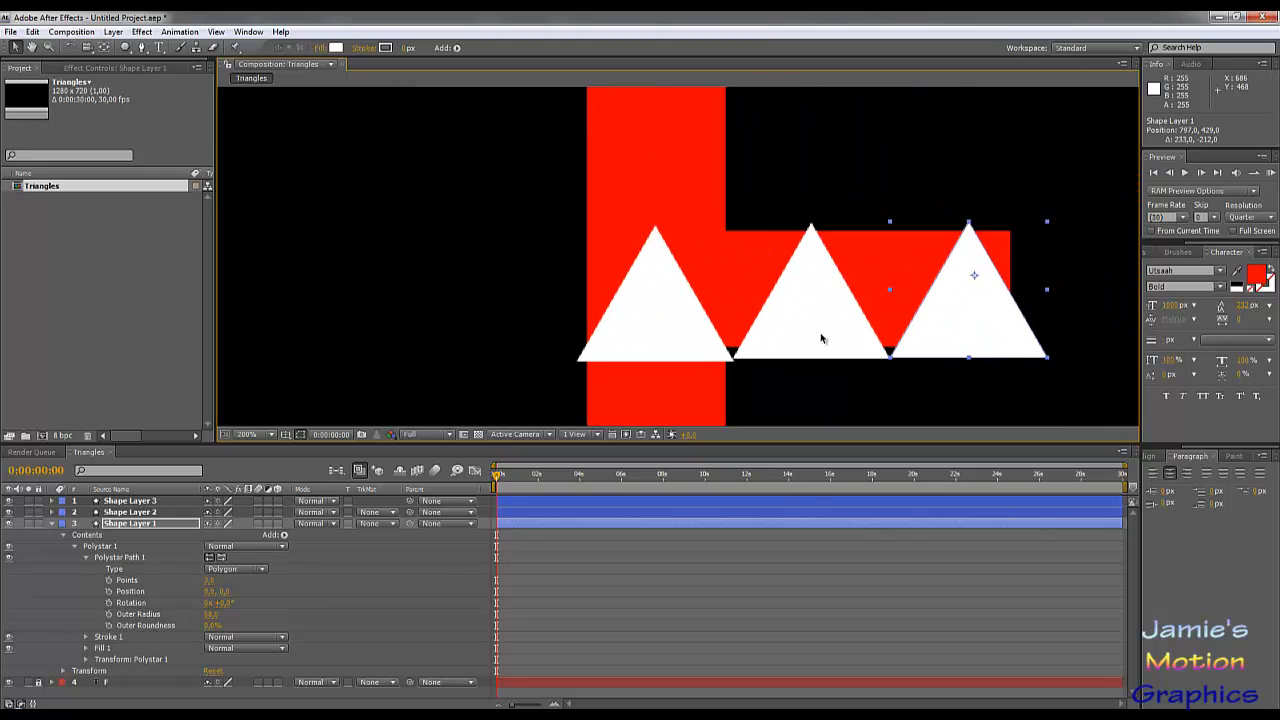
left_click(818, 339)
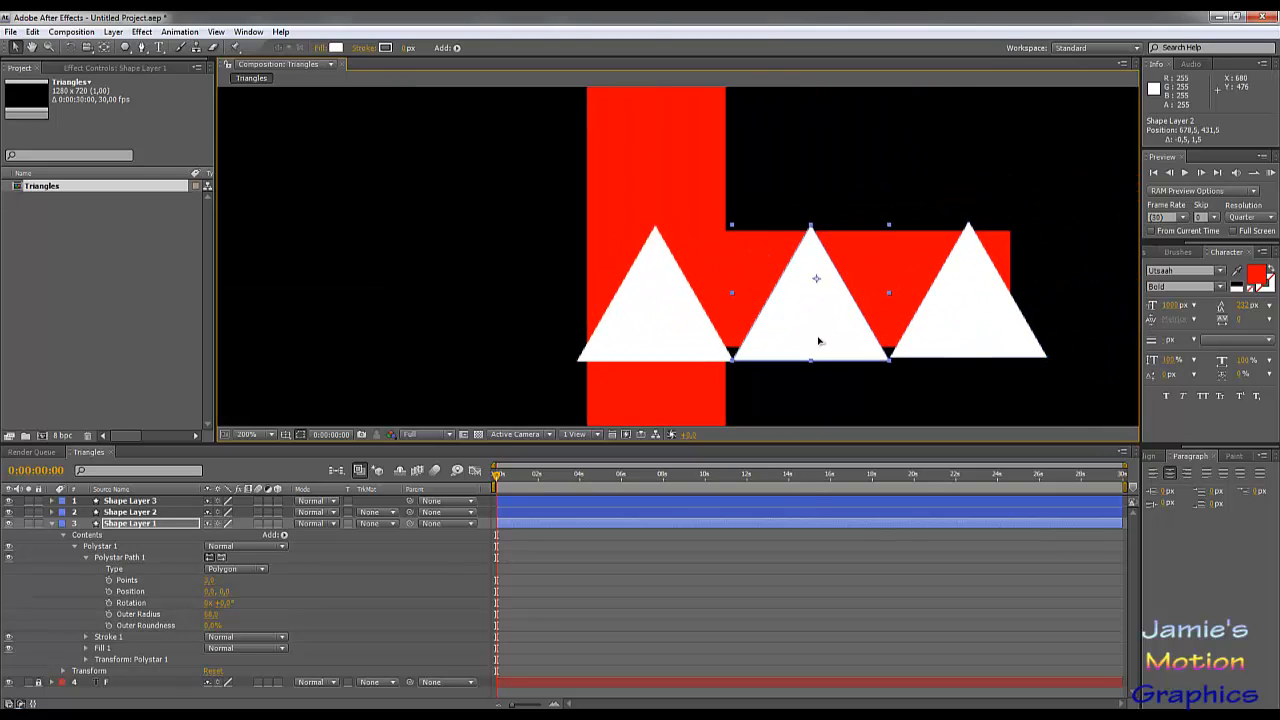
left_click(823, 229)
left_click(964, 342)
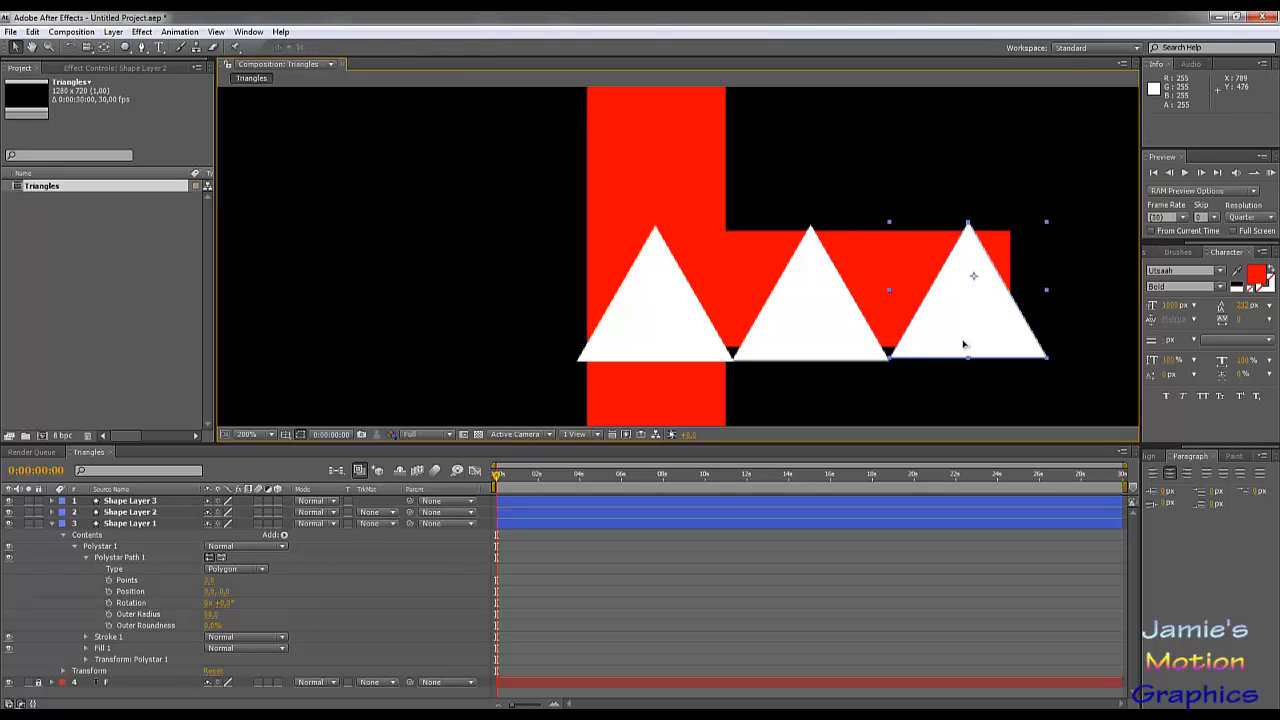
left_click(906, 413)
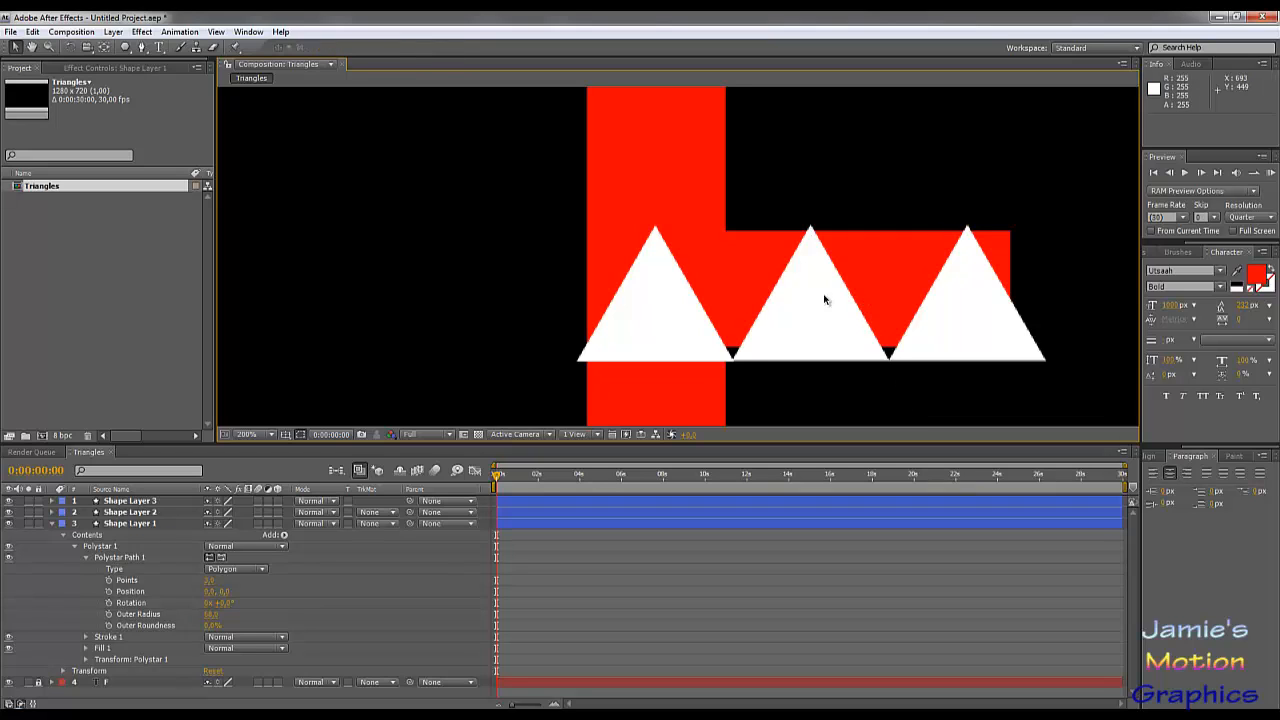
Stack Shape Layer 2 and Shape Layer 1 up the stem to the F's top edge, at about 562.5, 328.5 and 561, 225.5.
left_click_drag(757, 285, 721, 262)
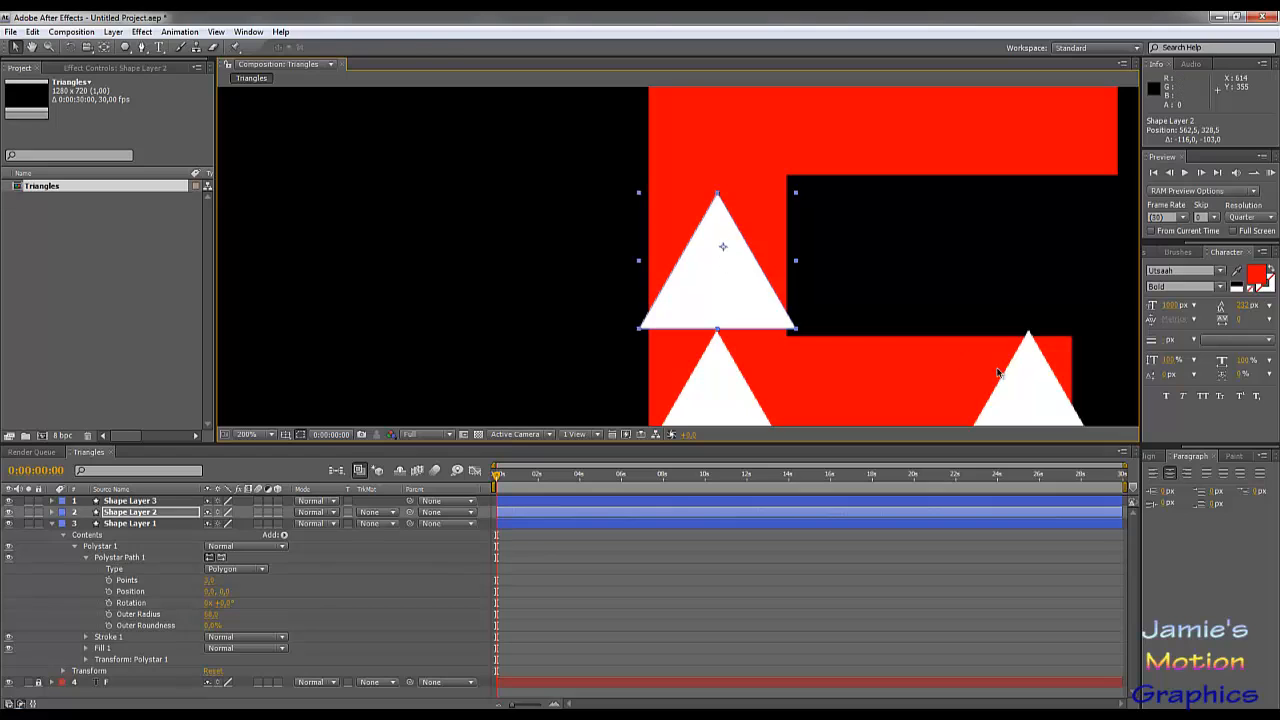
left_click_drag(782, 191, 732, 121)
scroll(780, 230, "up", 3)
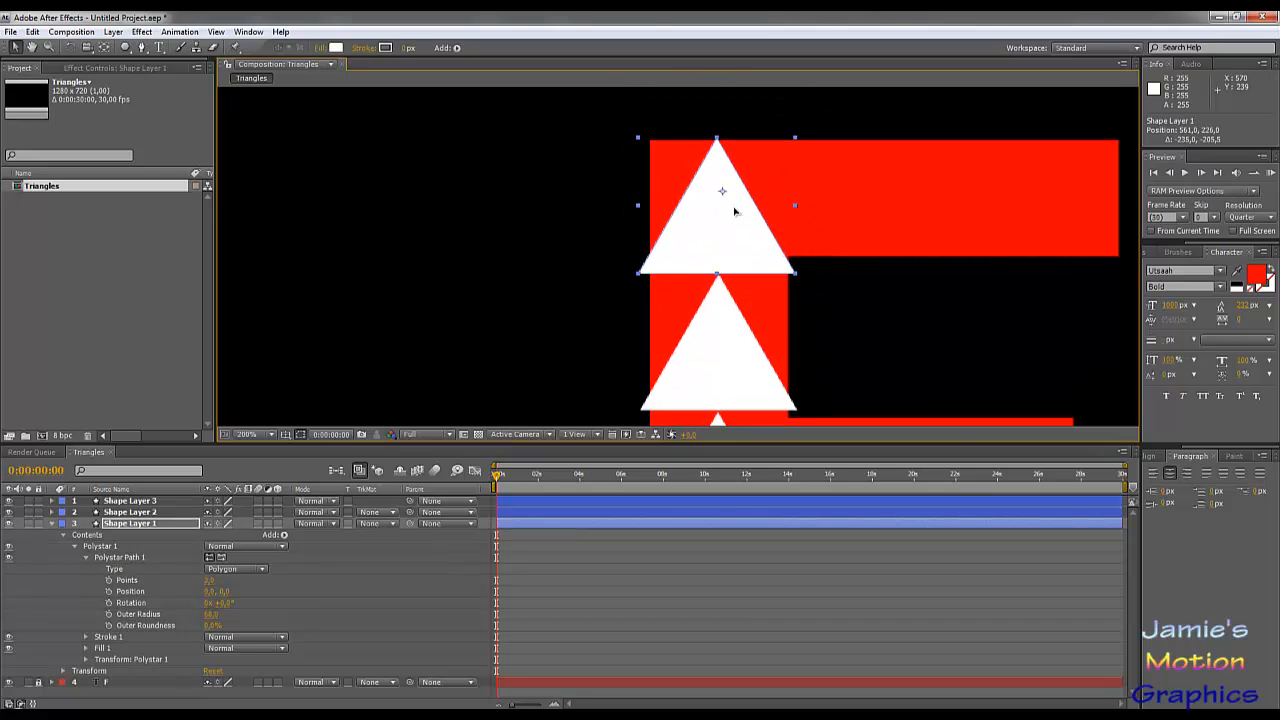
left_click_drag(735, 211, 735, 210)
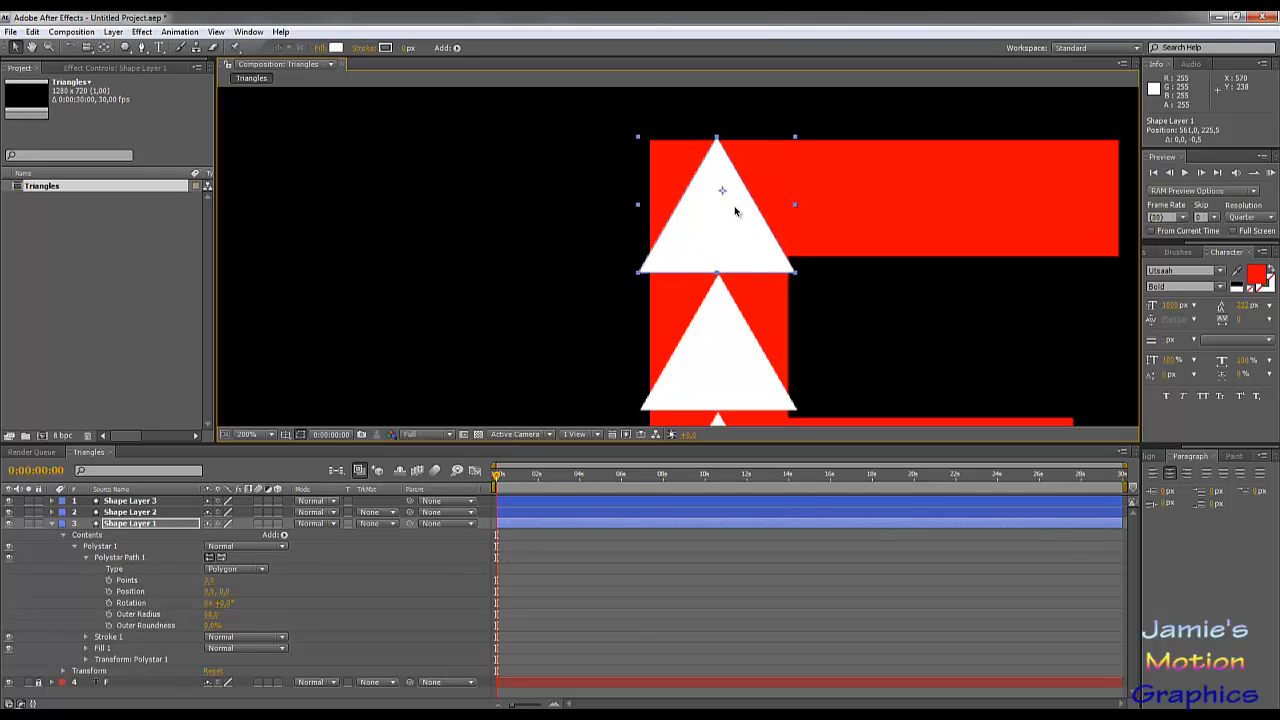
left_click(734, 131)
scroll(712, 164, "up", 2)
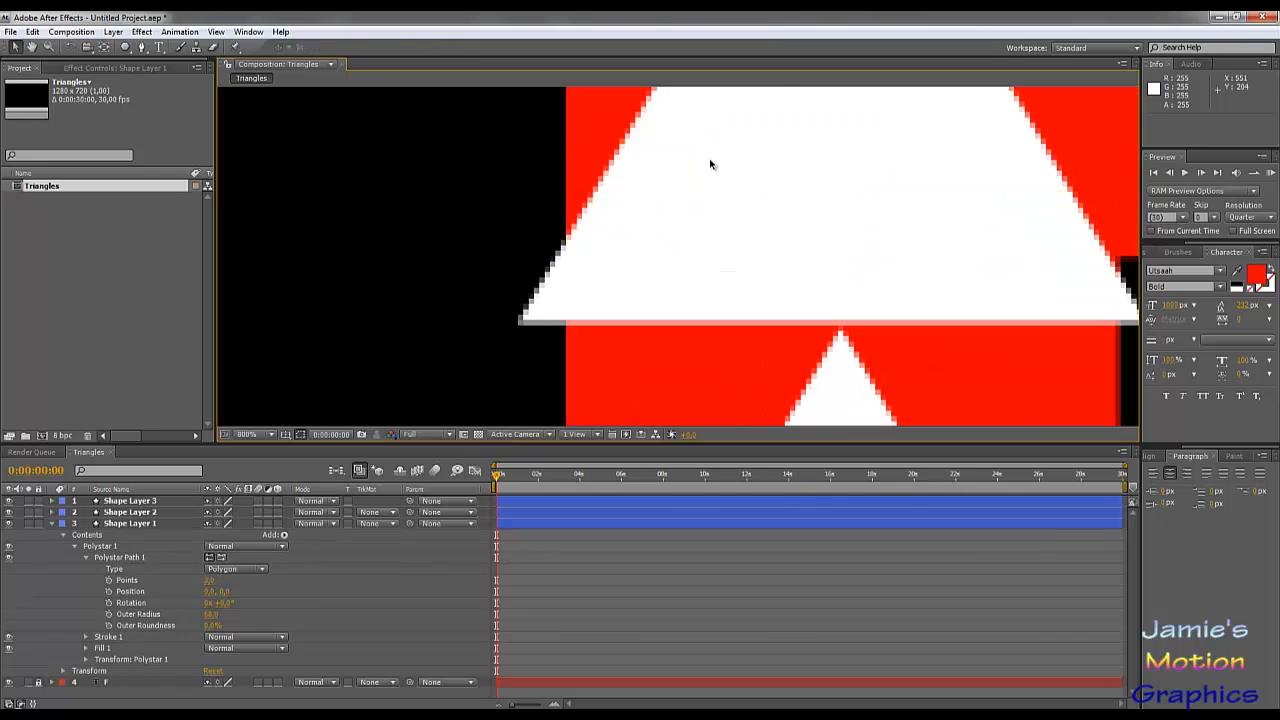
left_click_drag(795, 172, 788, 316)
left_click_drag(839, 120, 823, 306)
left_click_drag(841, 152, 823, 371)
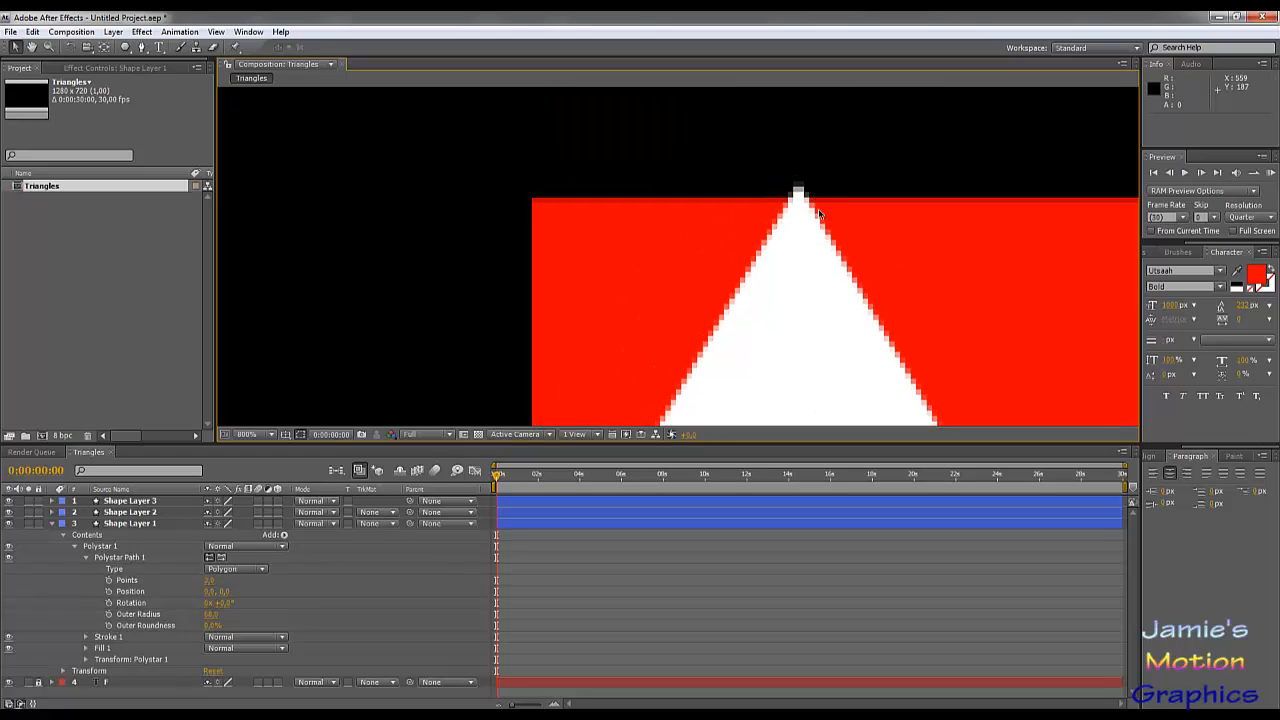
Delete the duplicate triangles Shape Layer 2 and Shape Layer 3, keeping only Shape Layer 1.
key("slash")
left_click_drag(815, 318, 842, 182)
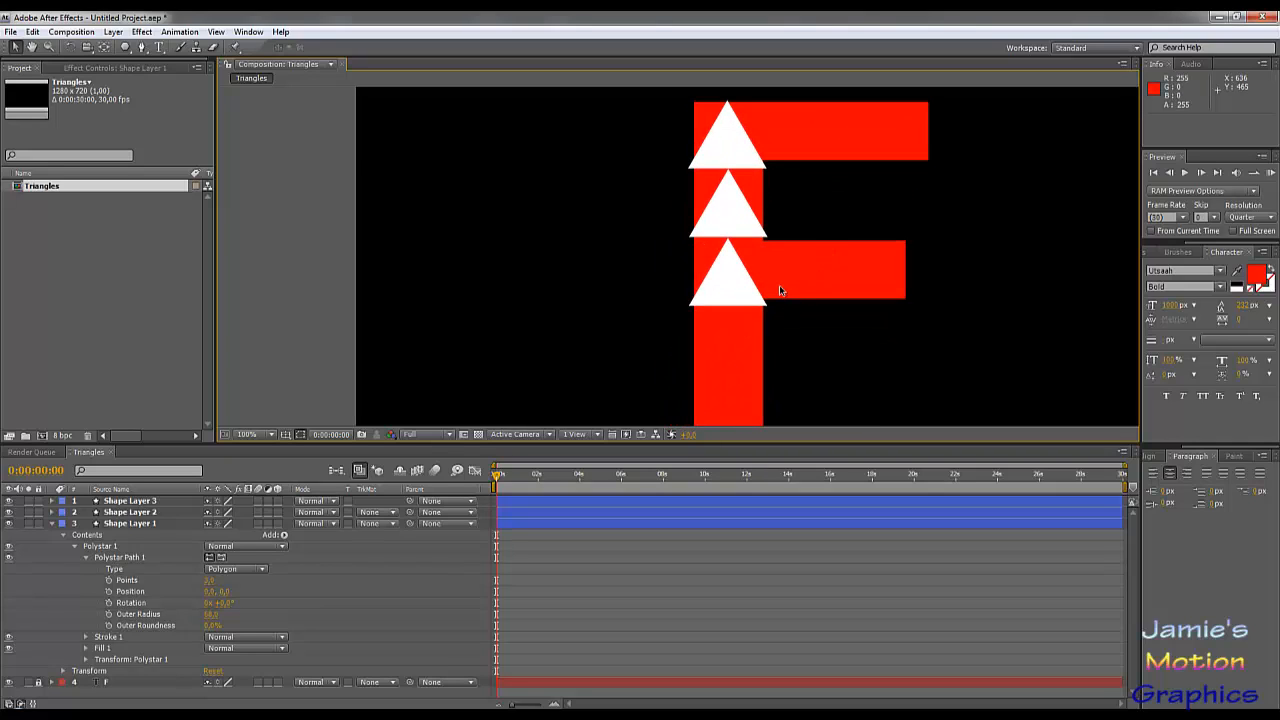
left_click(734, 275)
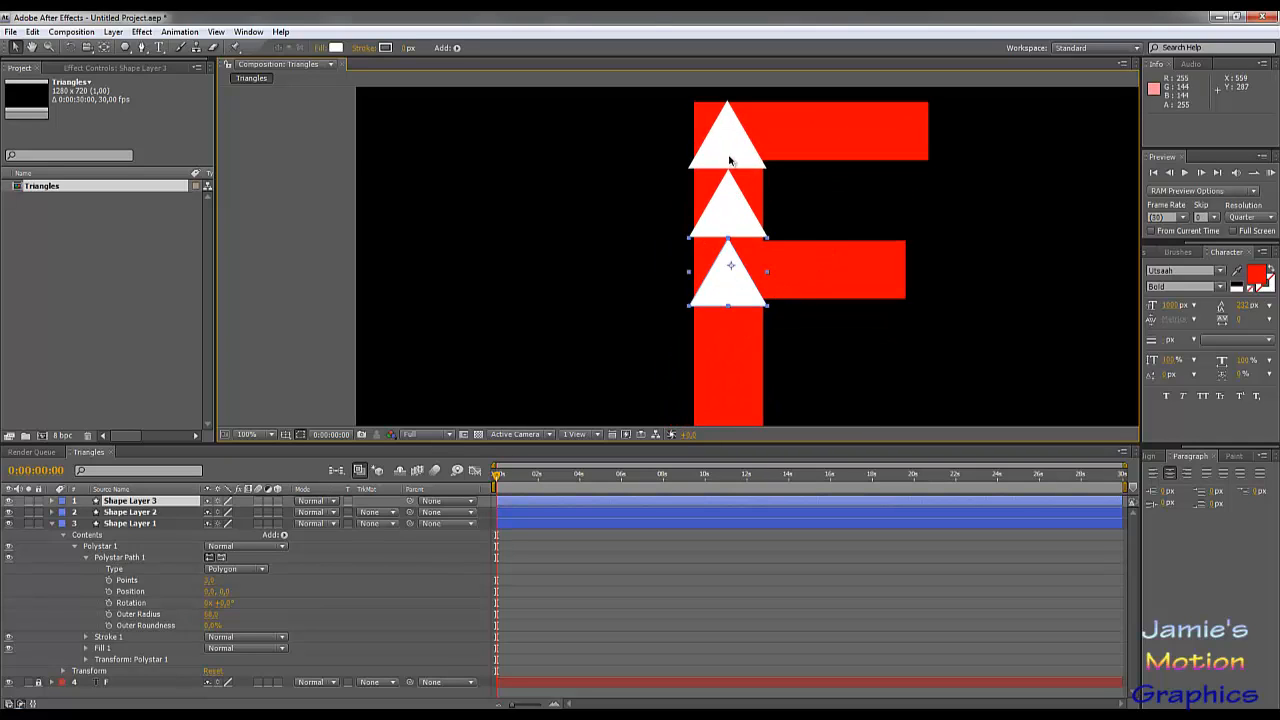
left_click_drag(737, 283, 735, 411)
left_click(737, 170)
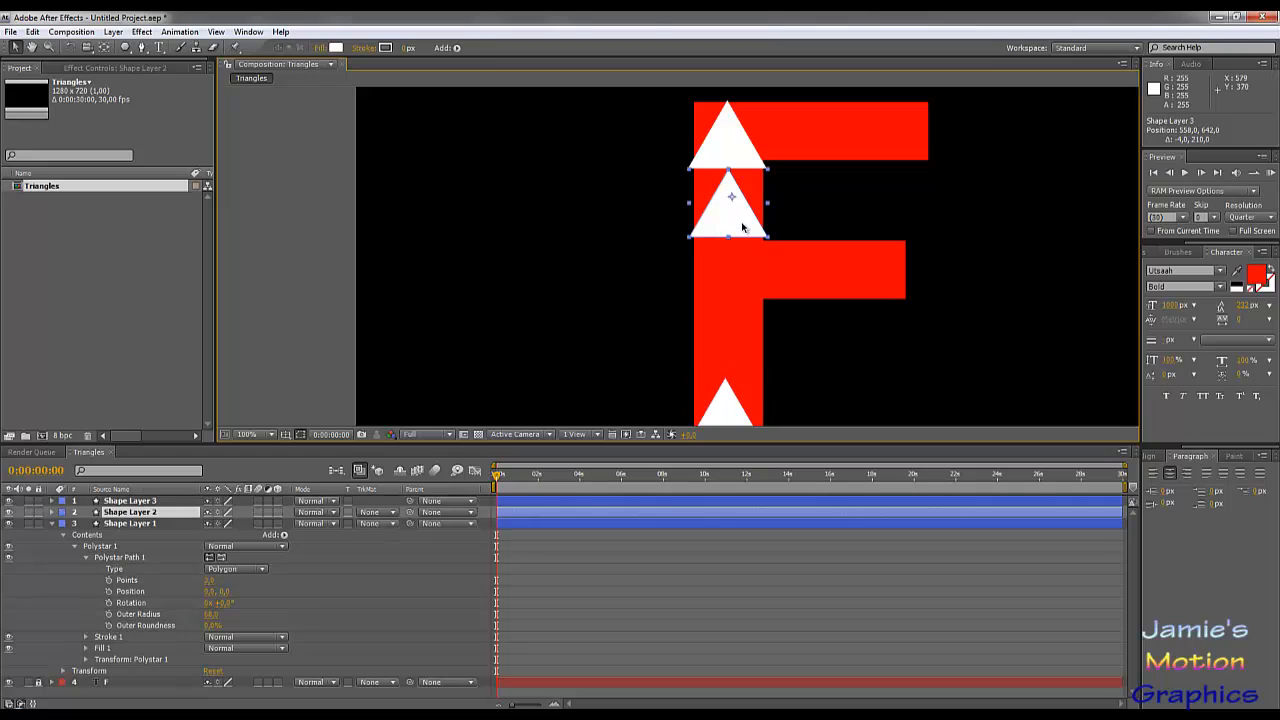
key("Delete")
left_click(729, 135)
key("Delete")
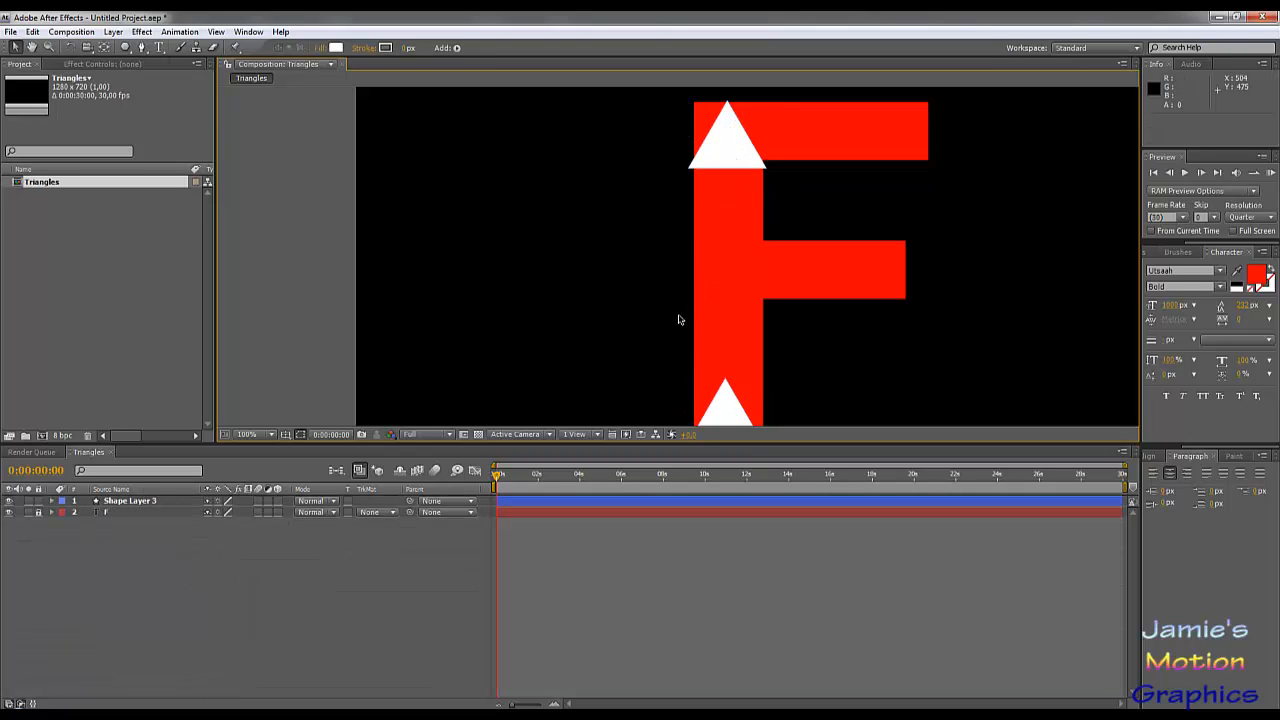
key("ctrl+z")
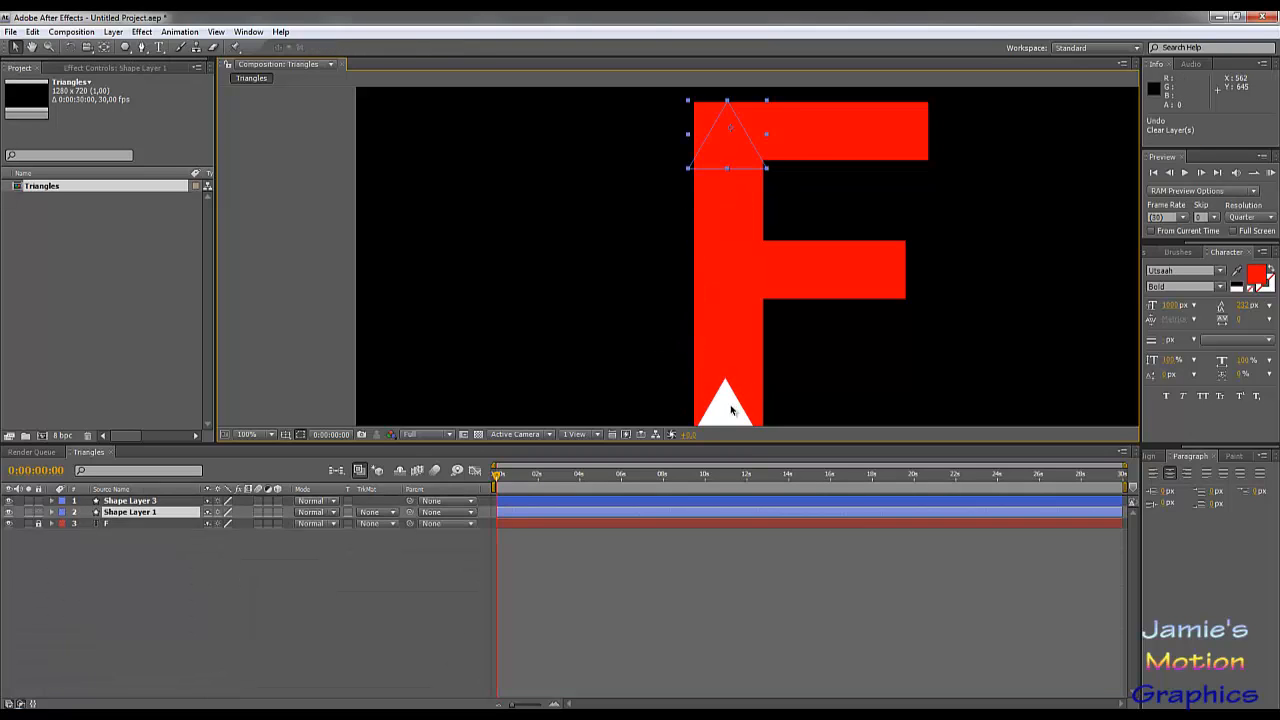
left_click_drag(731, 408, 728, 407)
key("Delete")
Move the Shape Layer 1 triangle down to the foot of the F's stem, at about 564.2, 639.
left_click_drag(749, 157, 767, 400)
left_click_drag(785, 347, 817, 178)
scroll(774, 271, "up", 2)
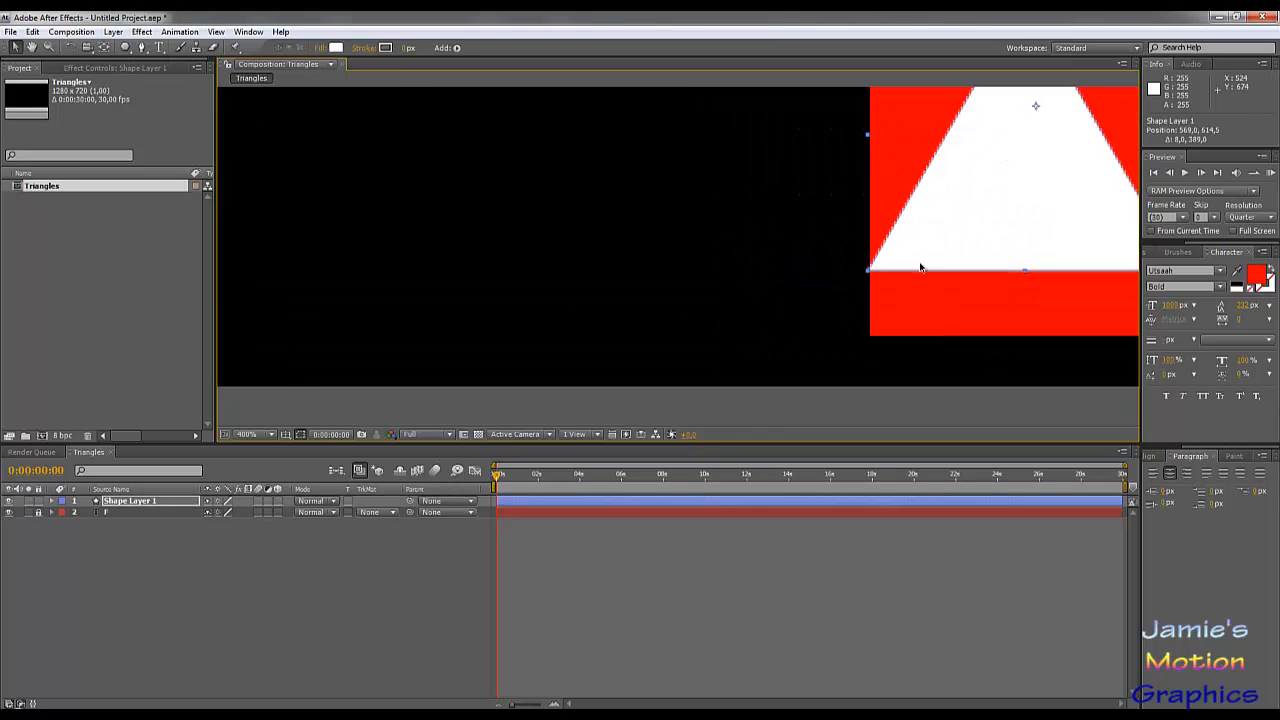
left_click_drag(921, 265, 645, 321)
left_click_drag(738, 281, 725, 345)
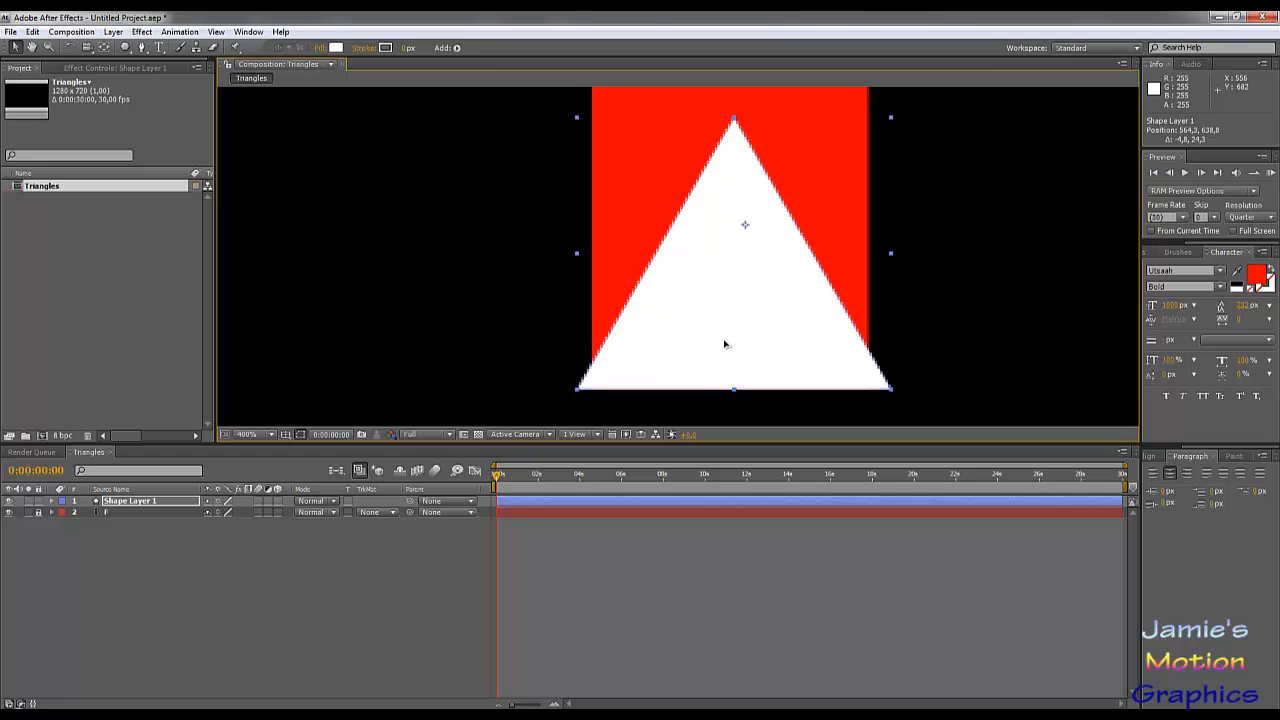
scroll(734, 304, "down", 1)
left_click_drag(792, 250, 838, 333)
scroll(838, 333, "down", 1)
left_click_drag(804, 284, 813, 372)
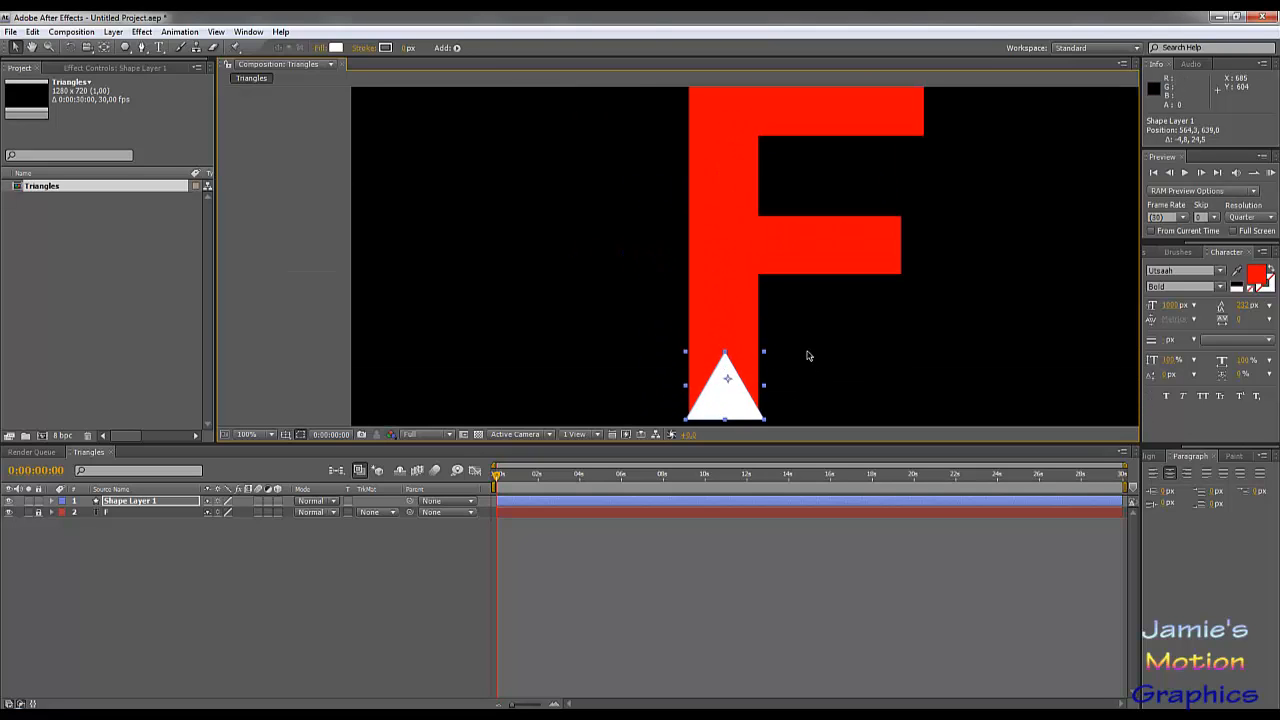
left_click(751, 232)
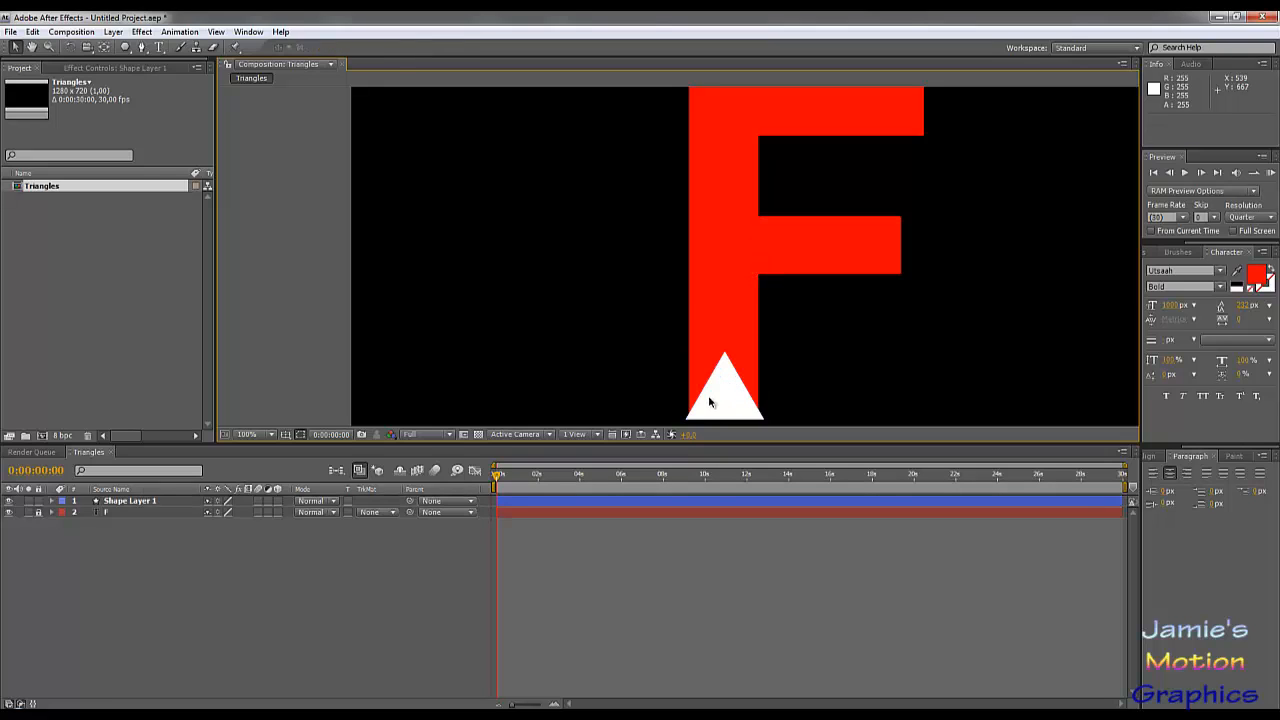
Move Shape Layer 1's anchor point to the middle of the triangle's base, at about -4, 62.
scroll(708, 395, "up", 1)
left_click_drag(771, 397, 762, 221)
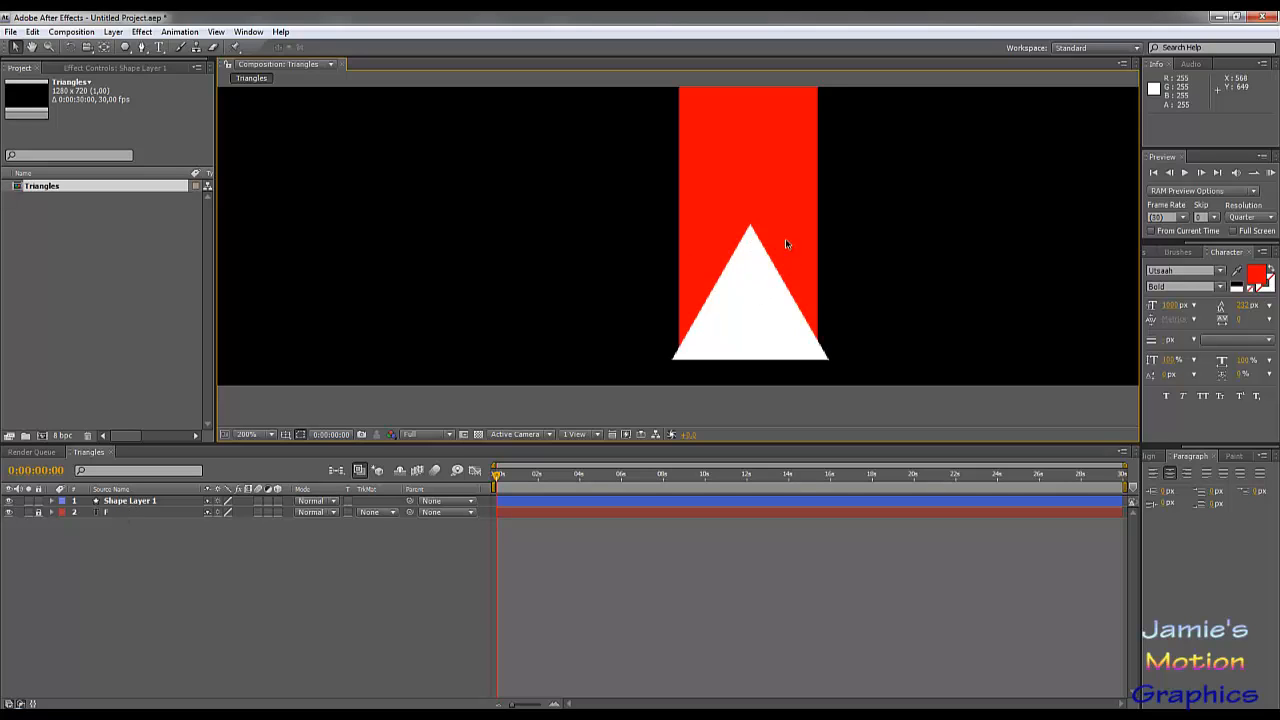
left_click(755, 312)
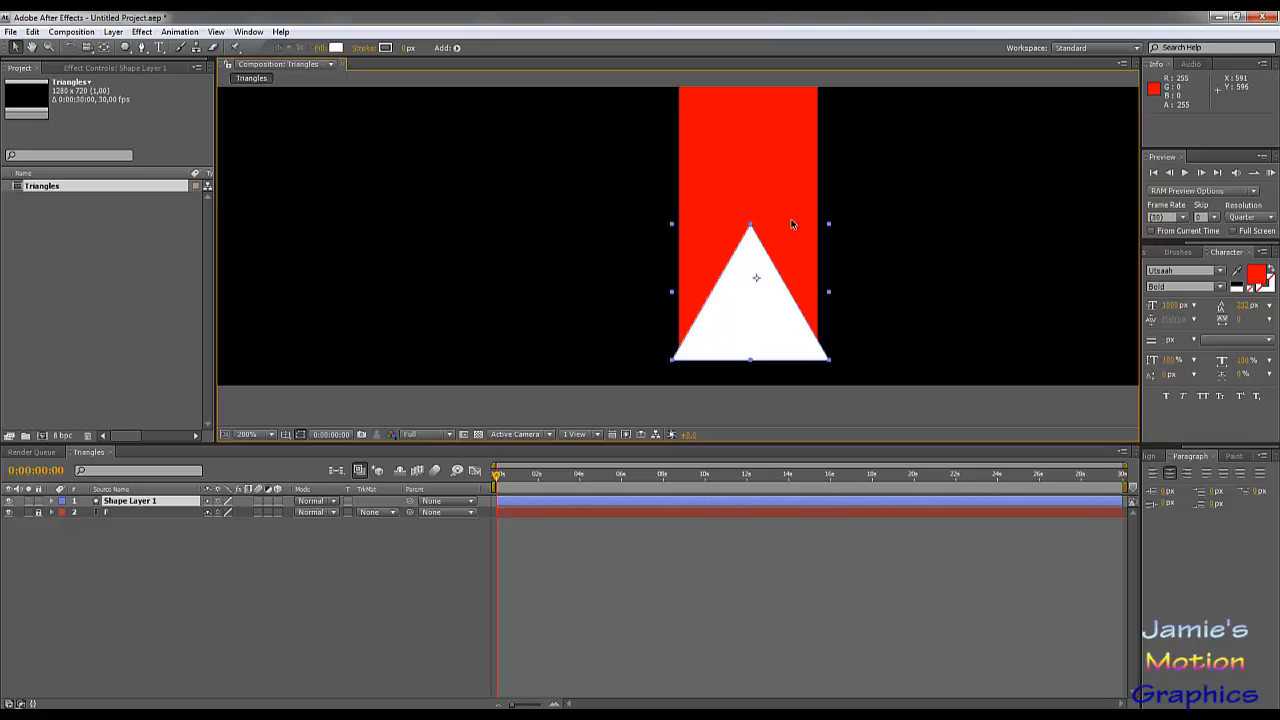
key("a")
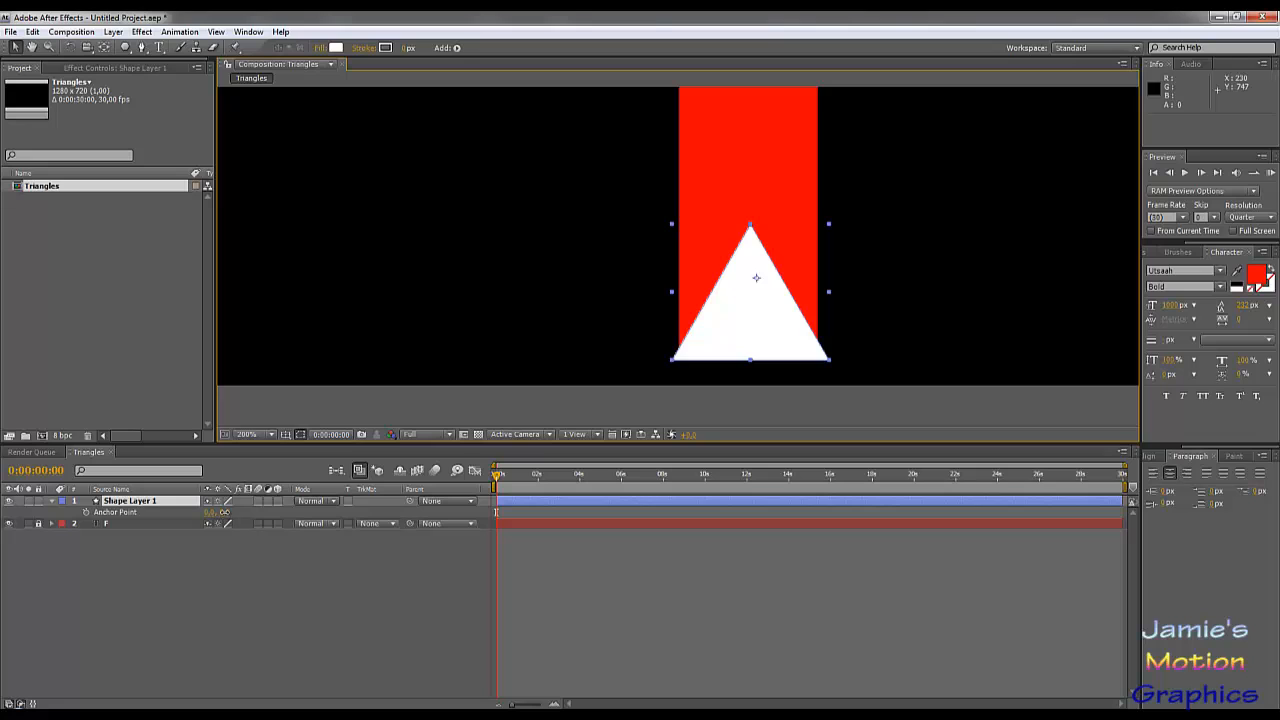
left_click_drag(226, 512, 273, 504)
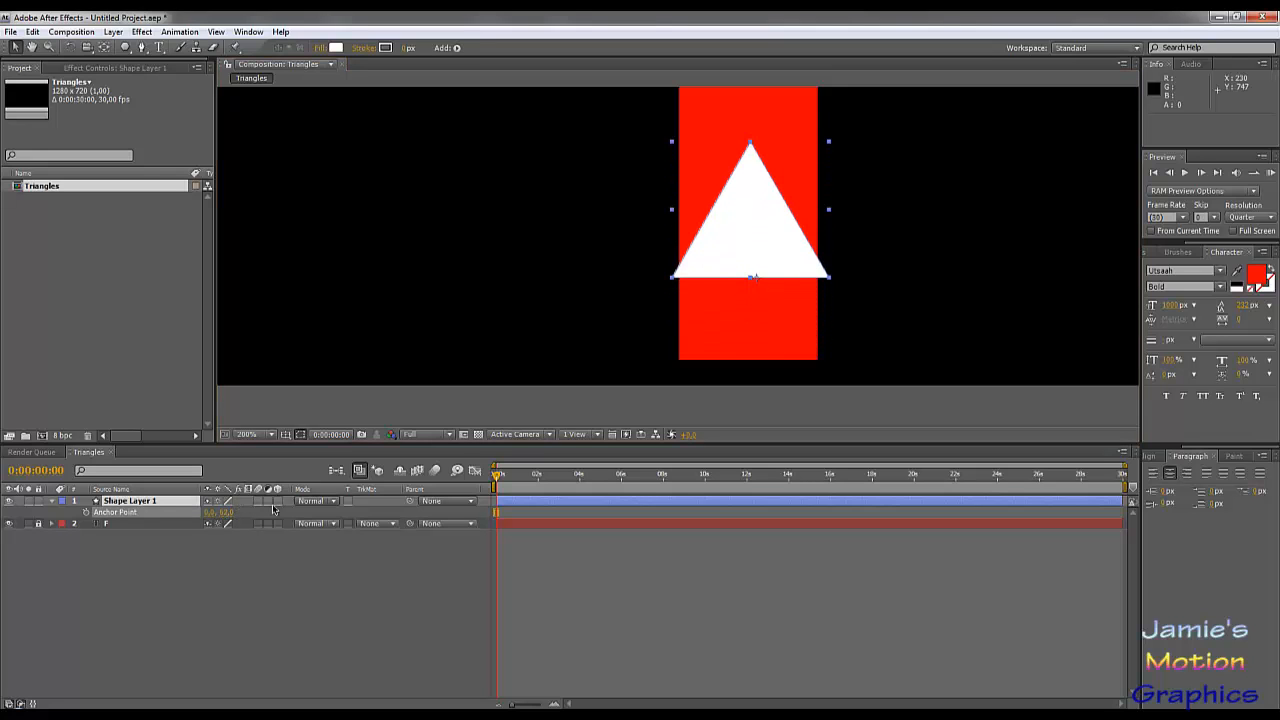
scroll(837, 317, "up", 3)
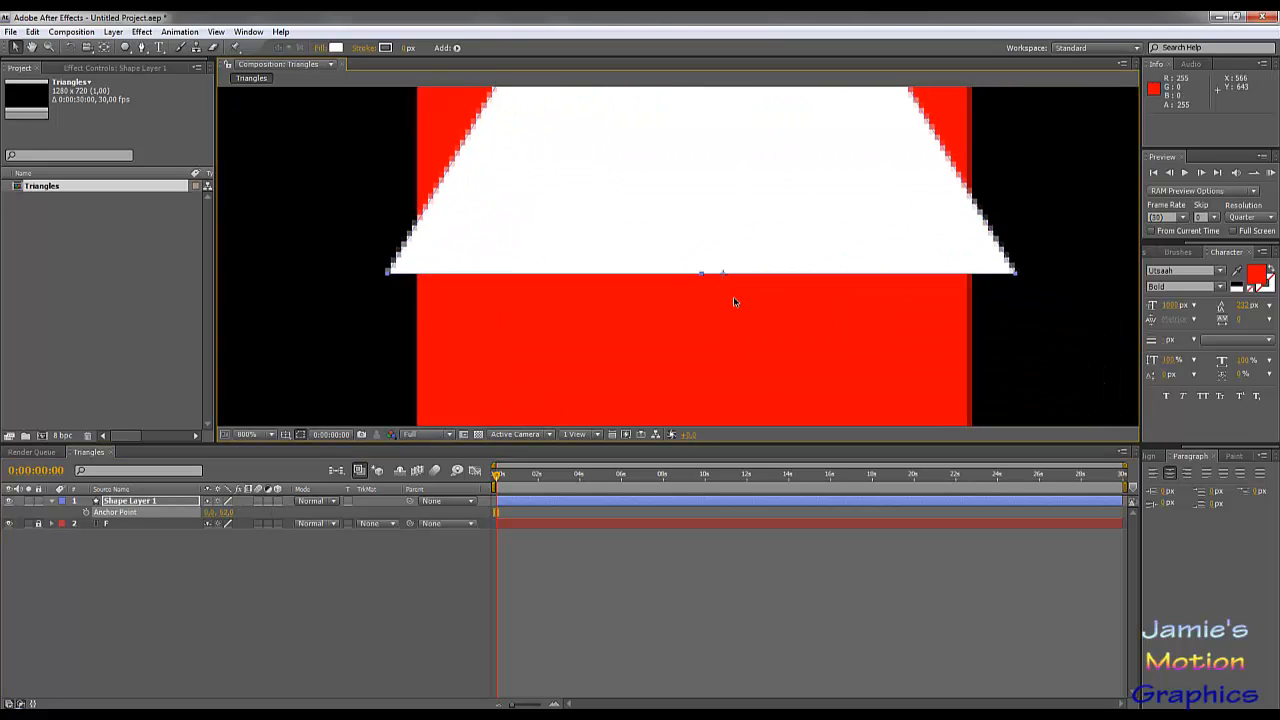
scroll(735, 300, "up", 1)
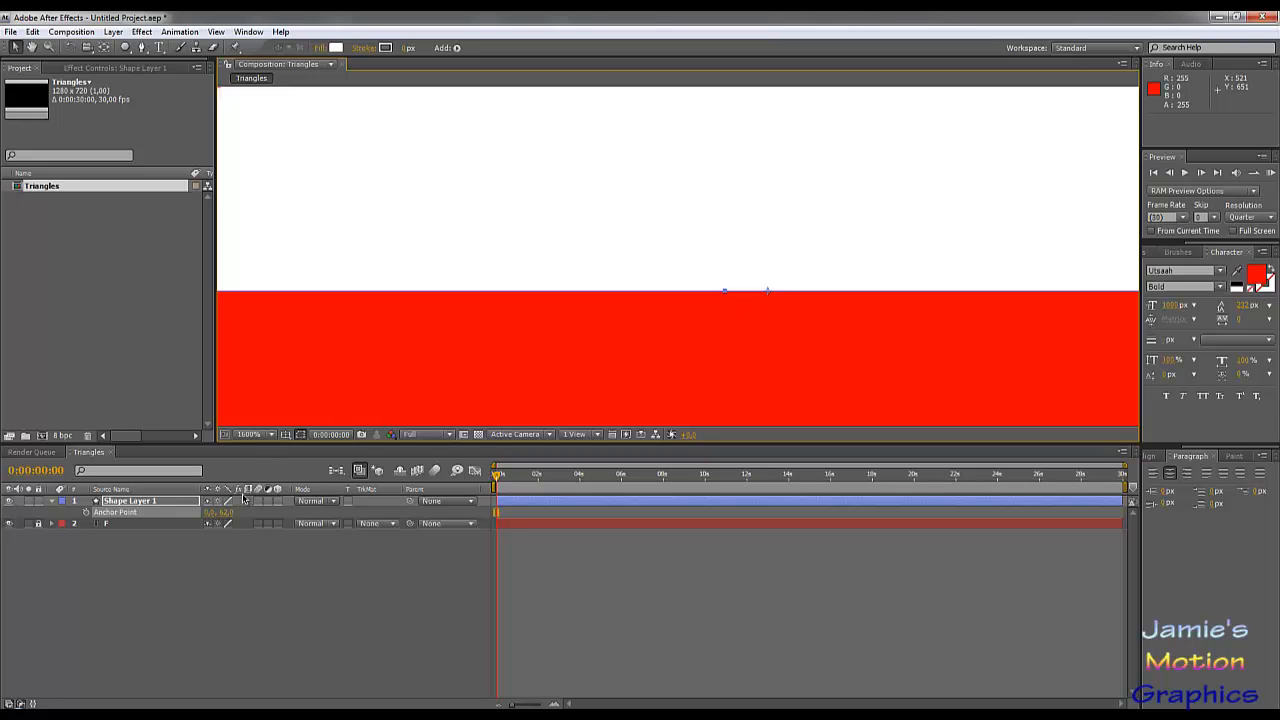
left_click_drag(212, 512, 233, 513)
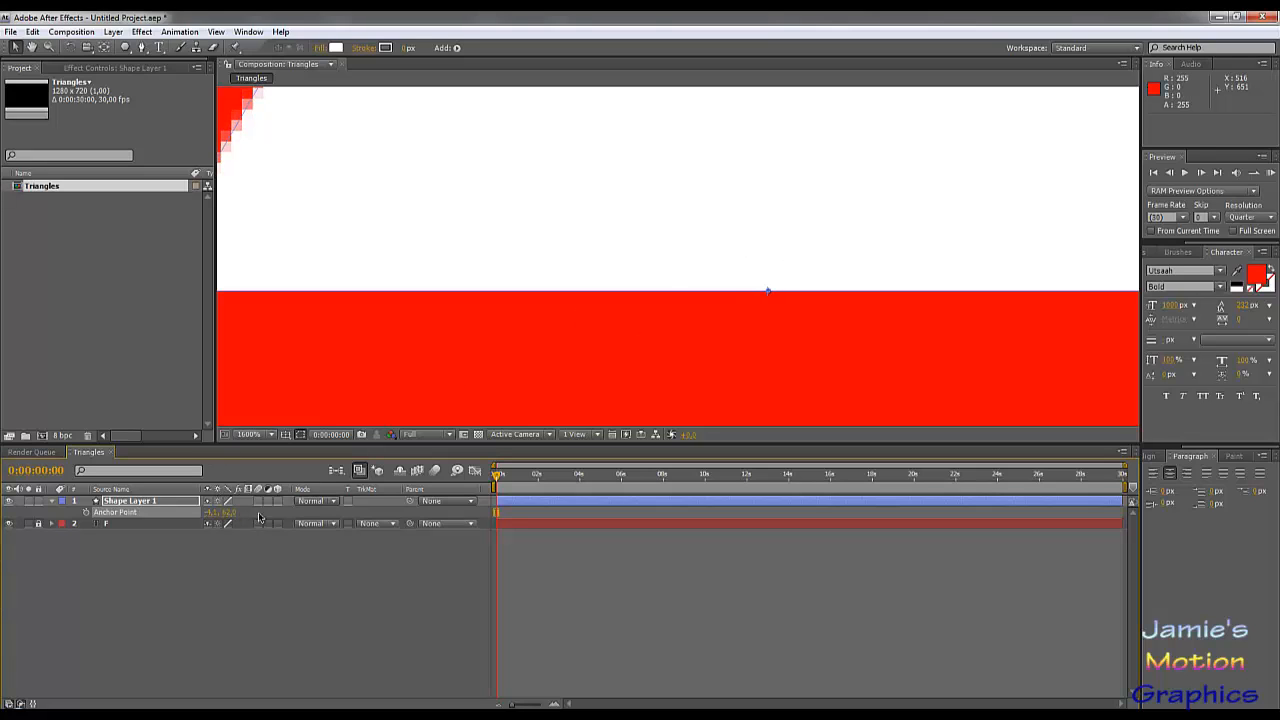
scroll(777, 249, "down", 2)
scroll(763, 261, "down", 1)
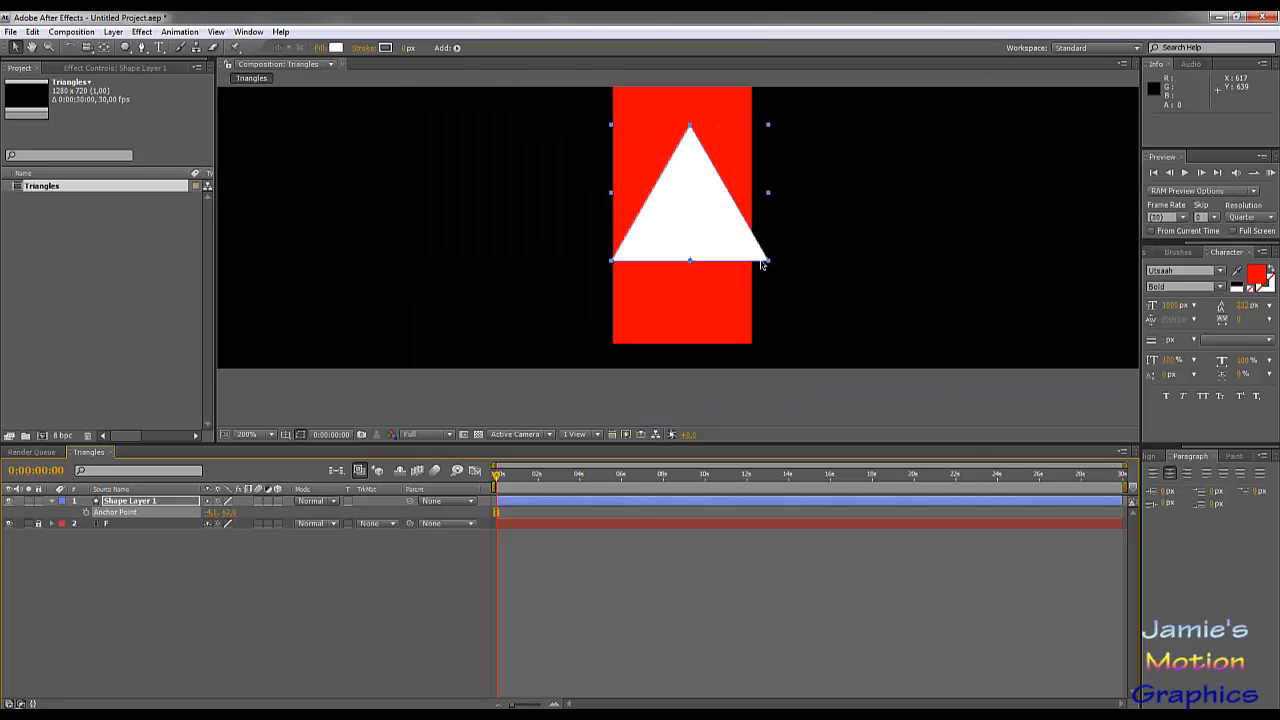
Realign the triangle with the foot of the F's stem, at about 558.9, 701.1.
left_click_drag(728, 266, 720, 340)
scroll(705, 337, "up", 1)
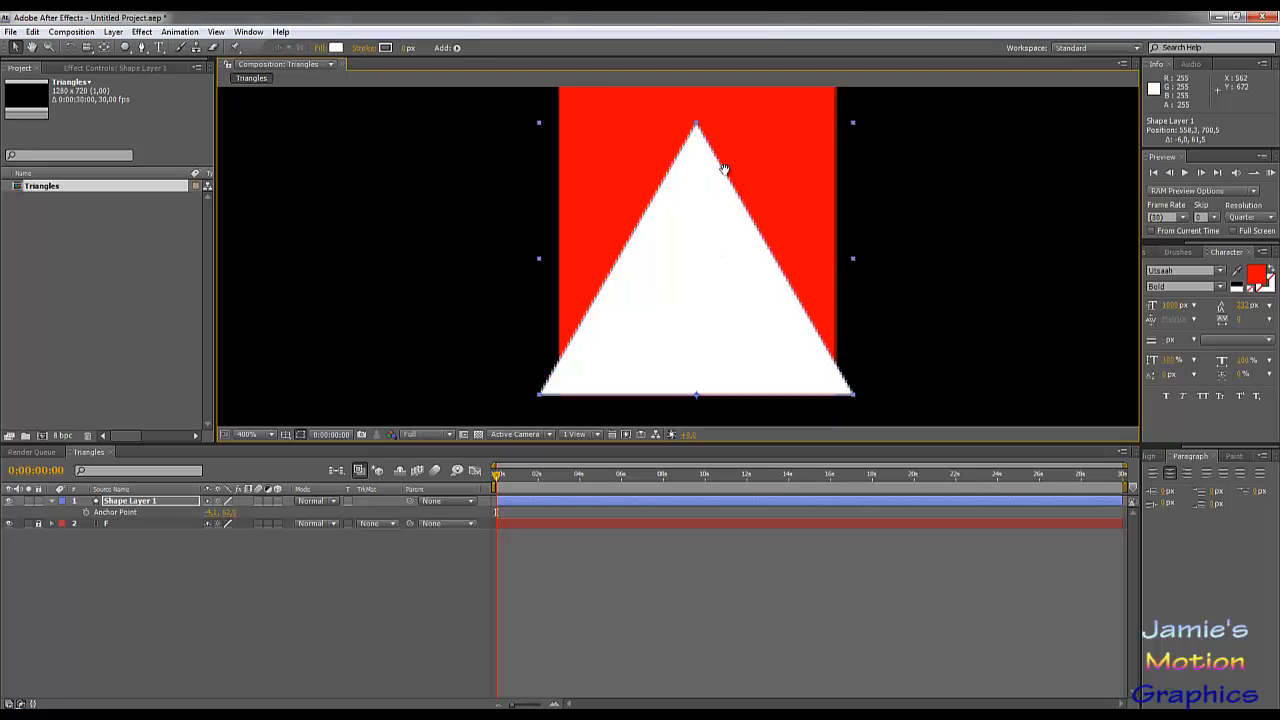
left_click_drag(725, 170, 739, 236)
scroll(728, 190, "up", 1)
left_click_drag(759, 183, 753, 258)
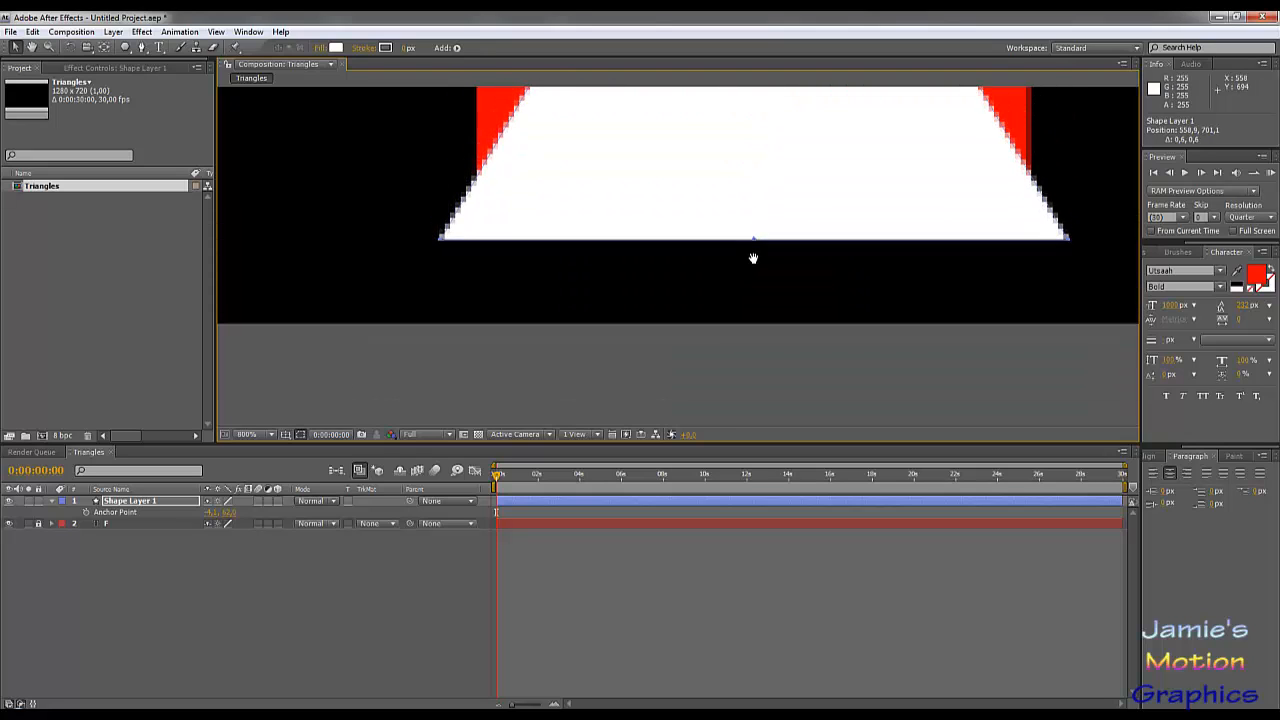
scroll(753, 258, "down", 2)
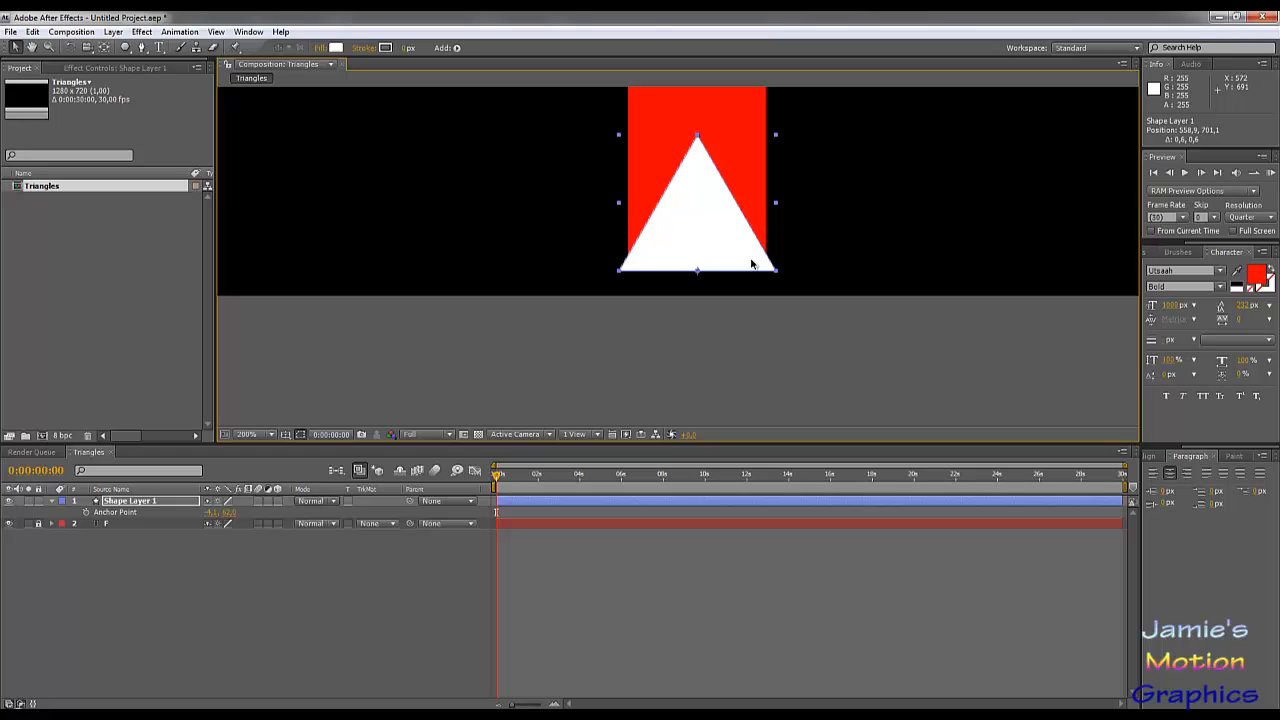
left_click(135, 511)
left_click(138, 502)
key("ctrl+d")
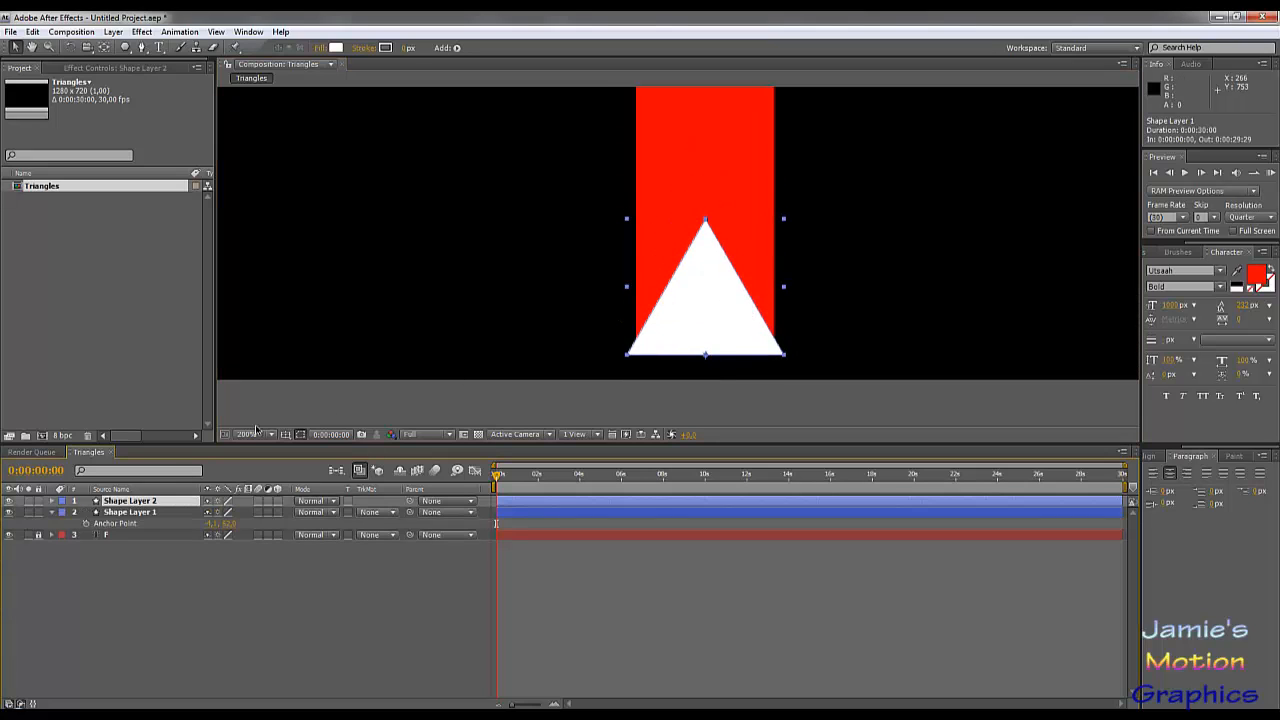
key("Delete")
Make Shape Layer 1 a 3D layer and display the layers' rotation properties.
left_click(130, 501)
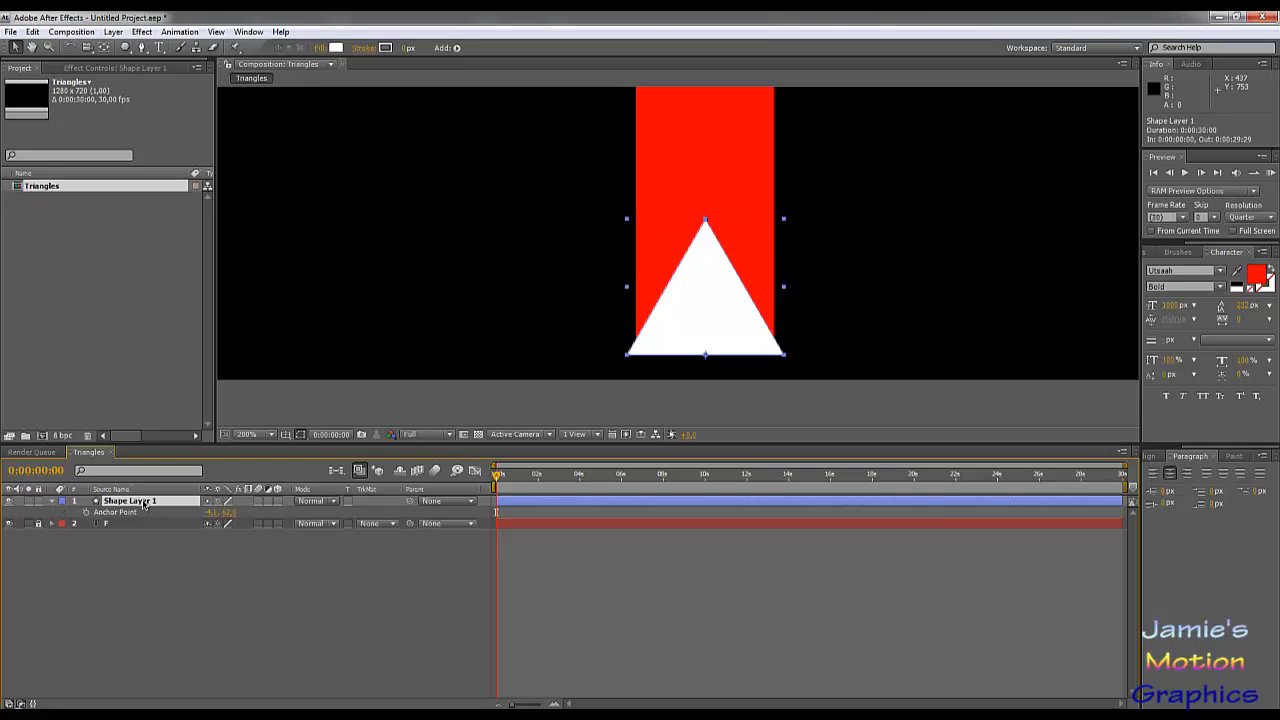
key("F2")
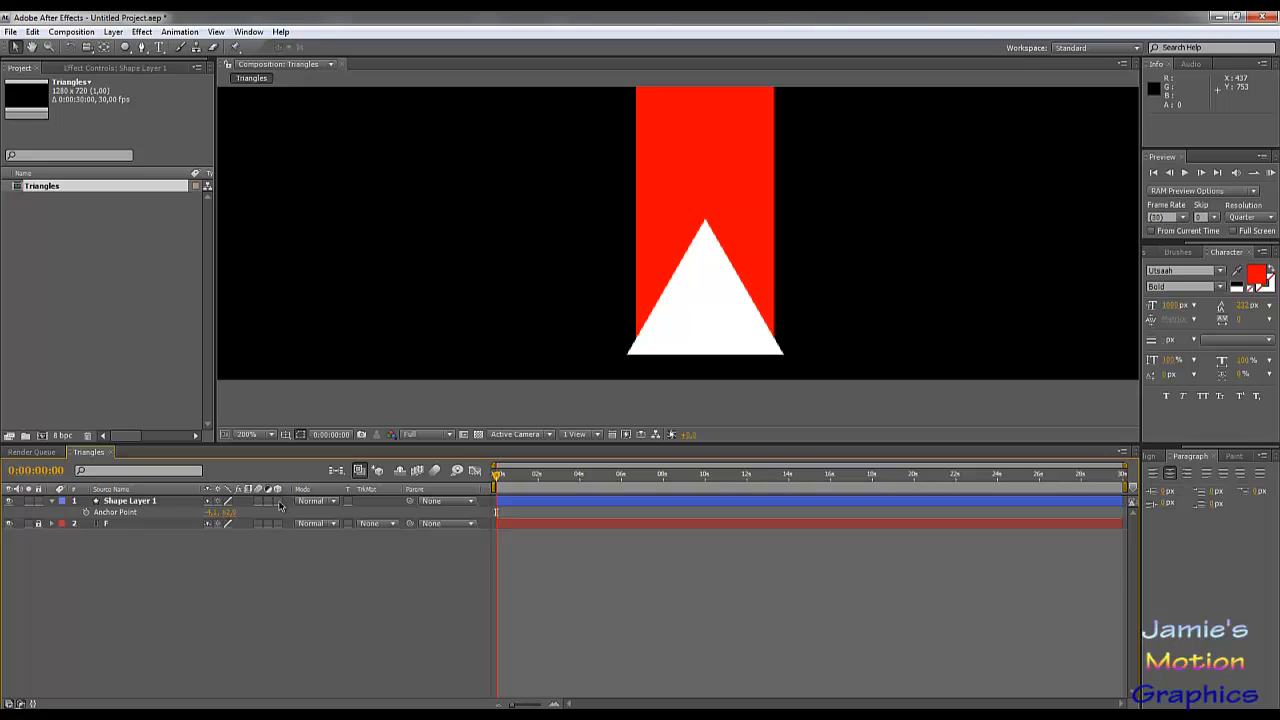
left_click(278, 502)
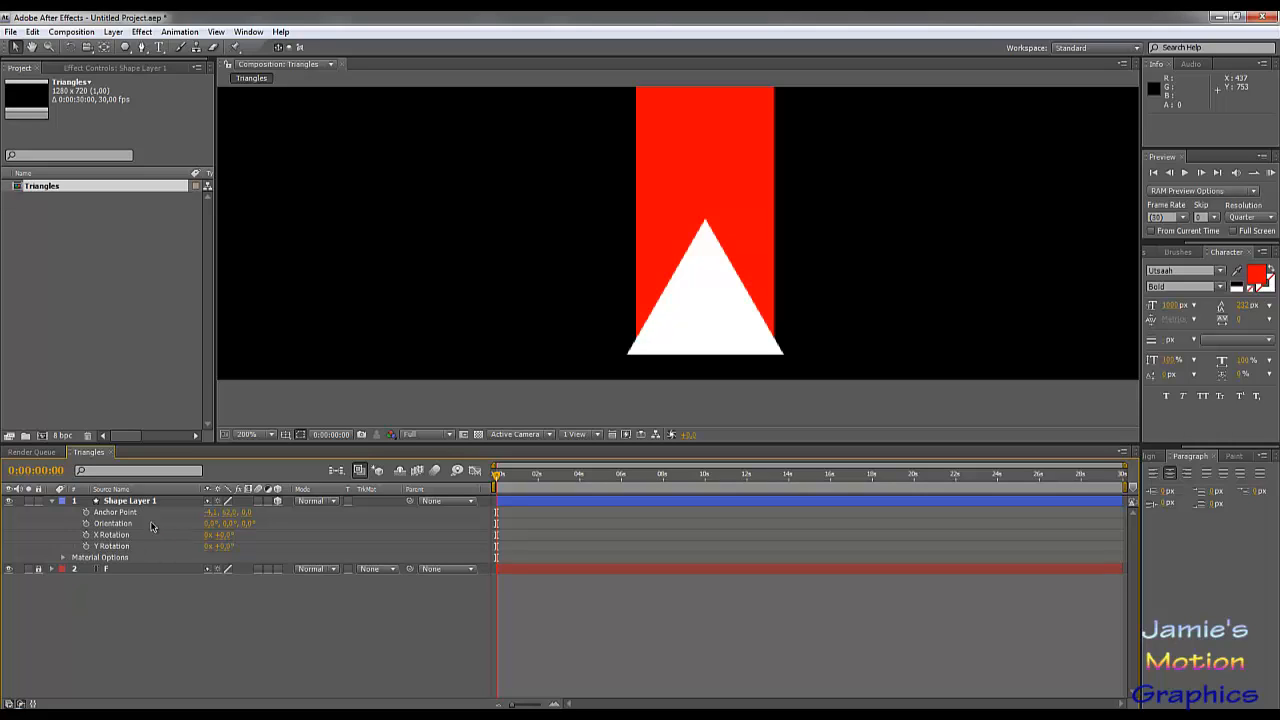
left_click(53, 501)
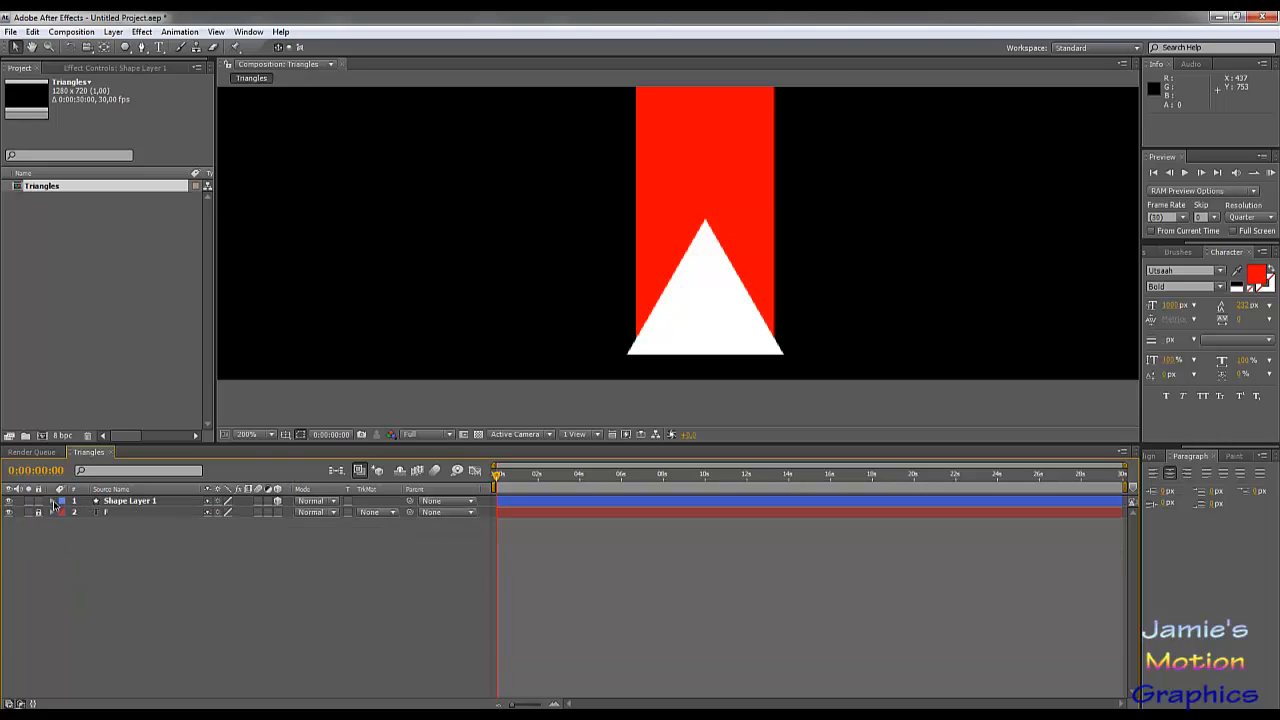
left_click(53, 501)
key("r")
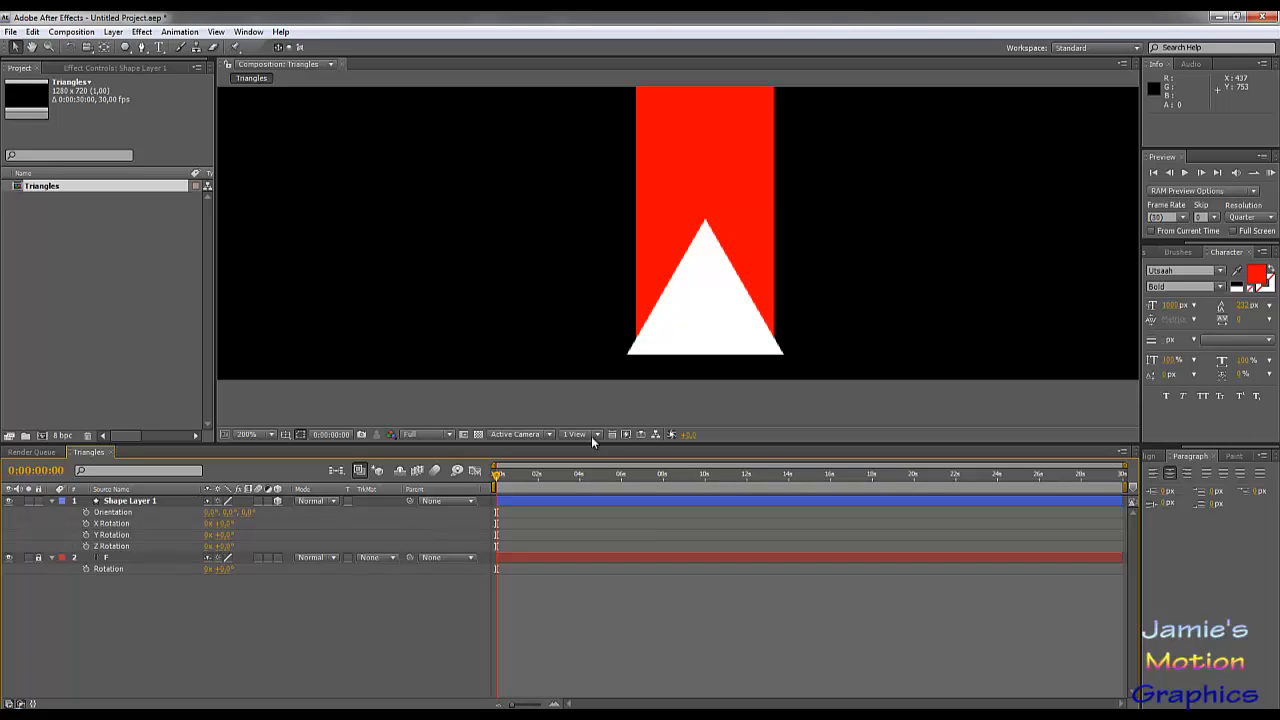
Add X Rotation keyframes to Shape Layer 1 at 0:00 and 1:15, zooming the timeline to about its first five seconds.
left_click(86, 524)
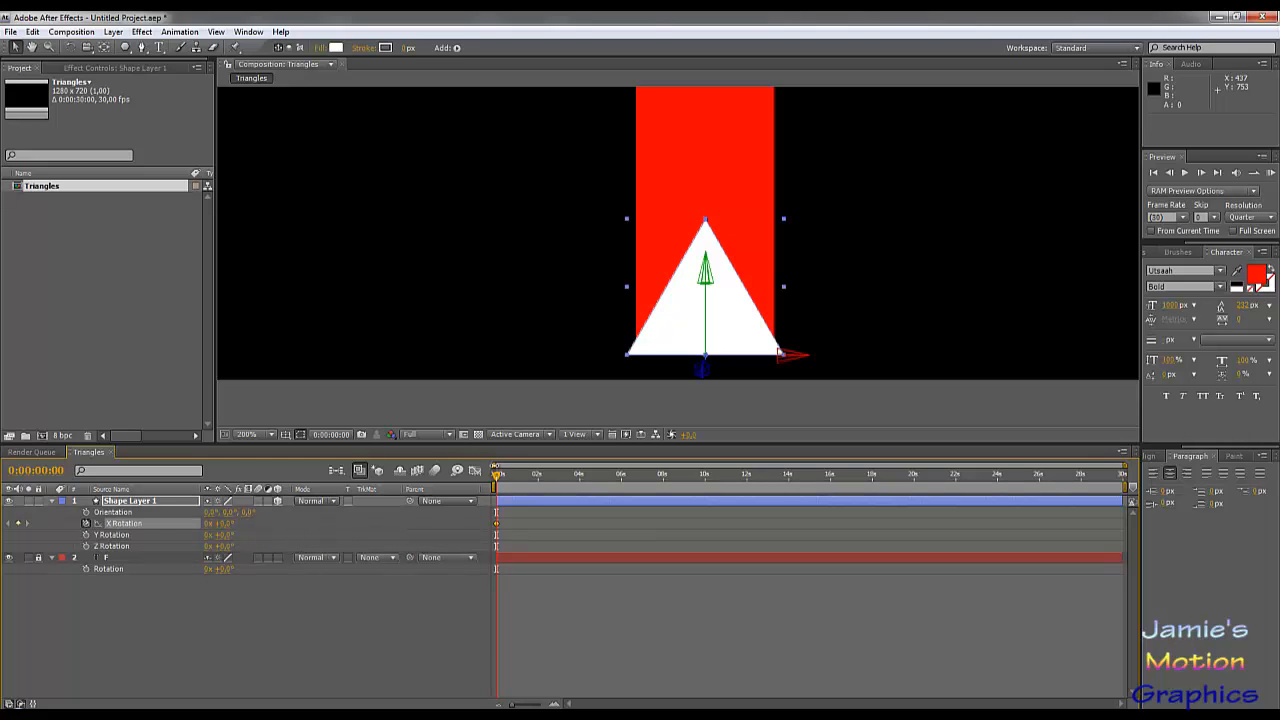
left_click_drag(498, 484, 531, 480)
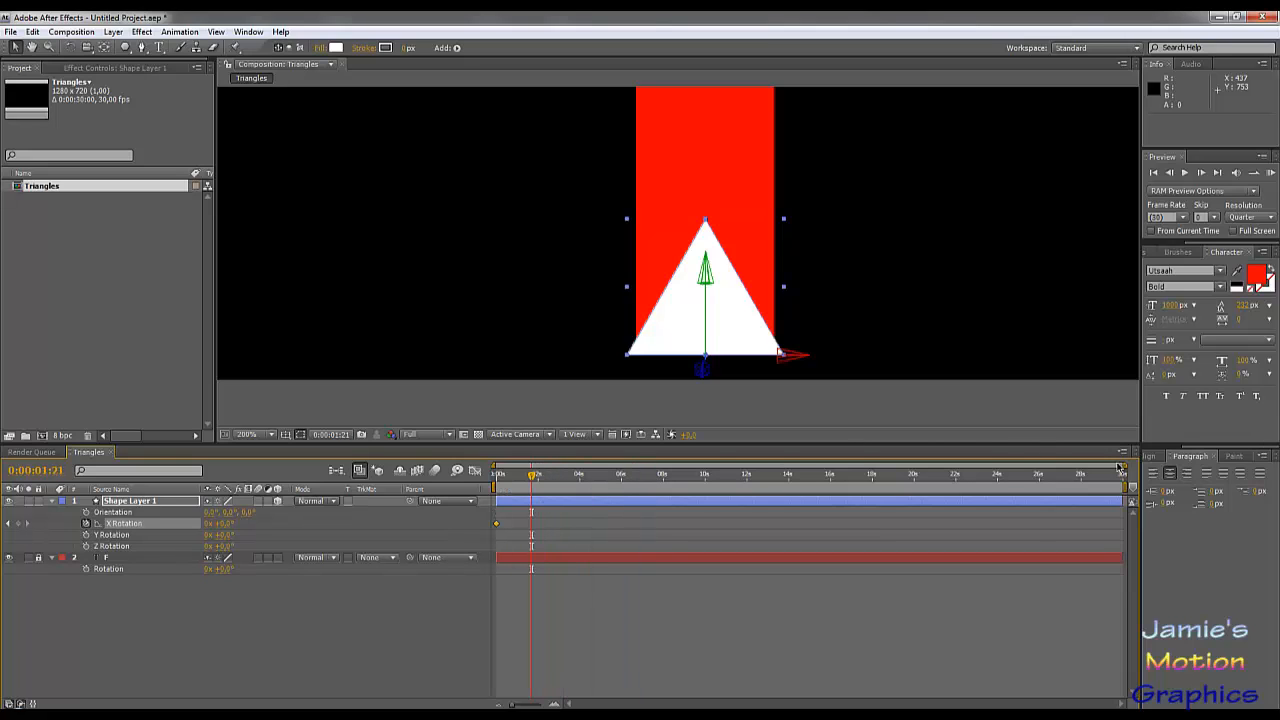
left_click_drag(1128, 468, 598, 470)
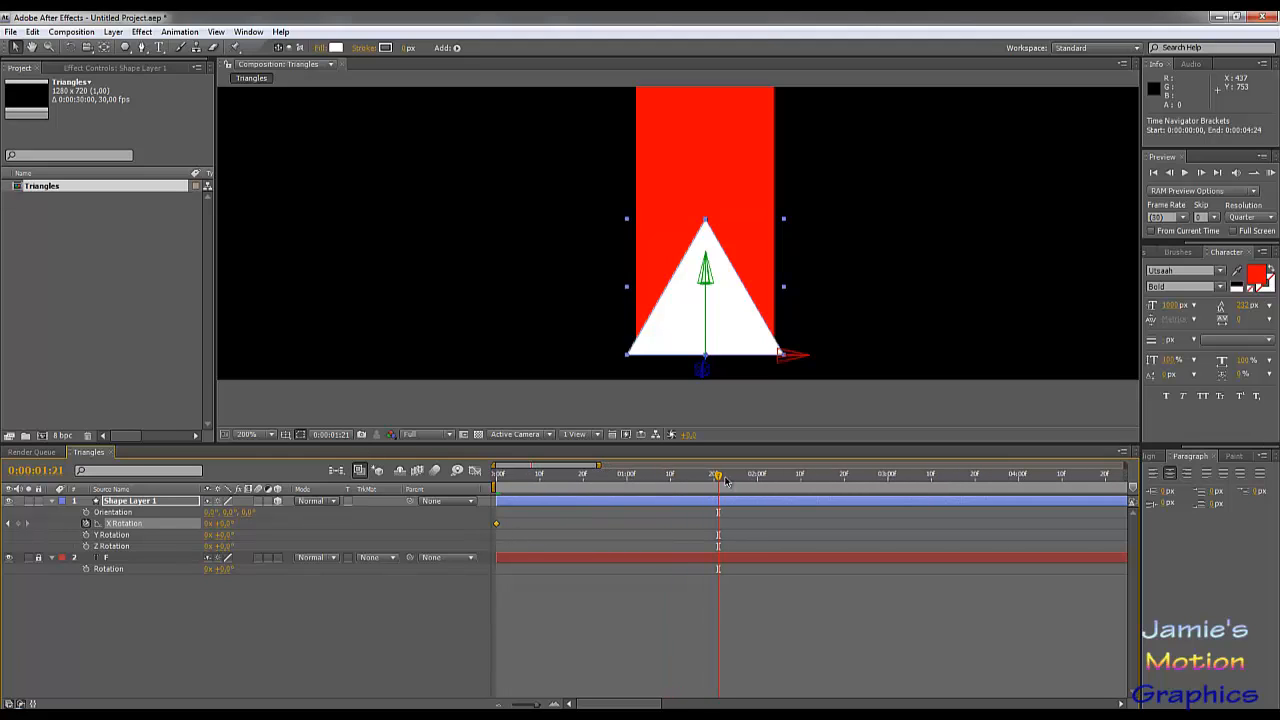
left_click_drag(717, 480, 694, 482)
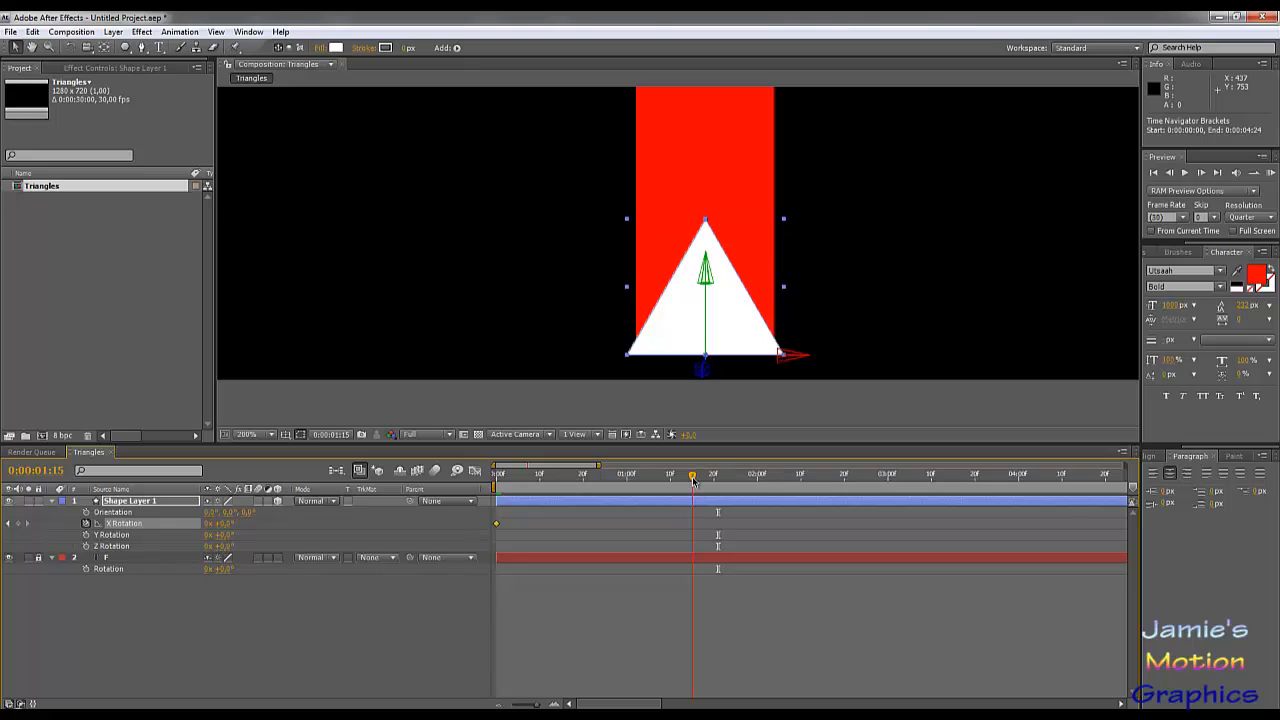
left_click(18, 523)
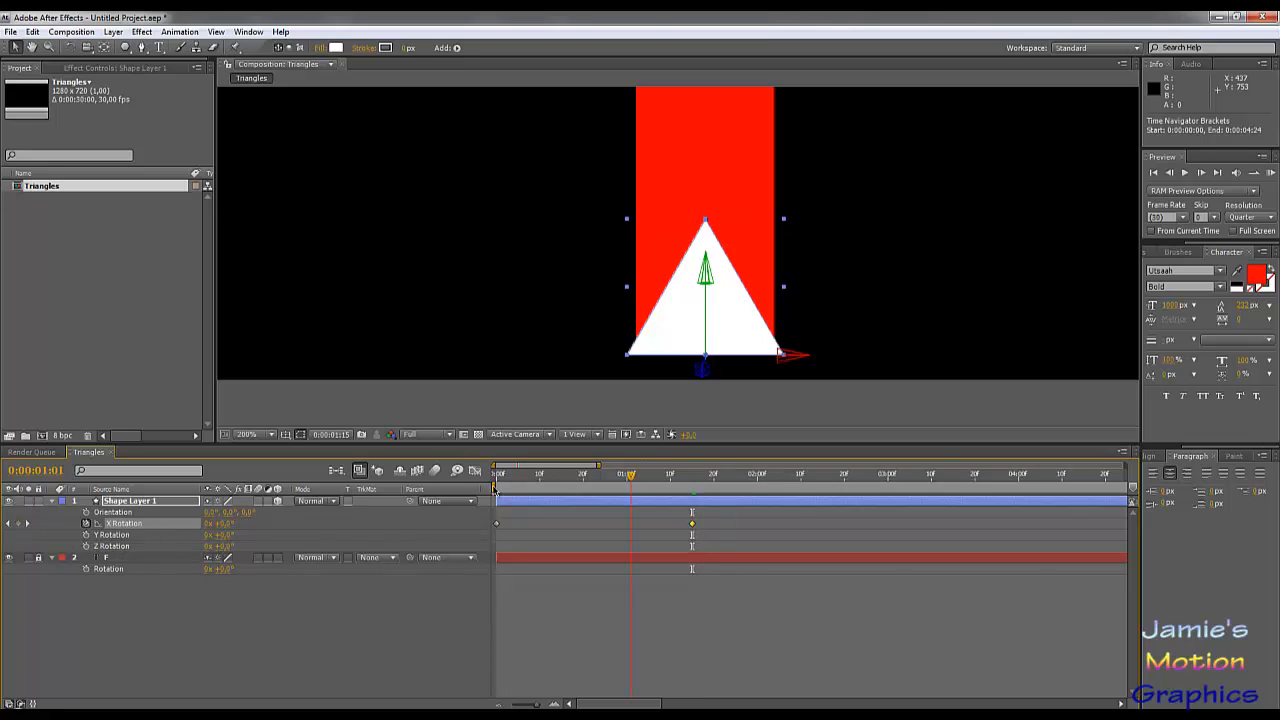
Set the X Rotation keyframe at 0:00 to about 79° and scrub to 1:15 to preview the triangle's flip.
left_click_drag(635, 480, 478, 494)
left_click(222, 525)
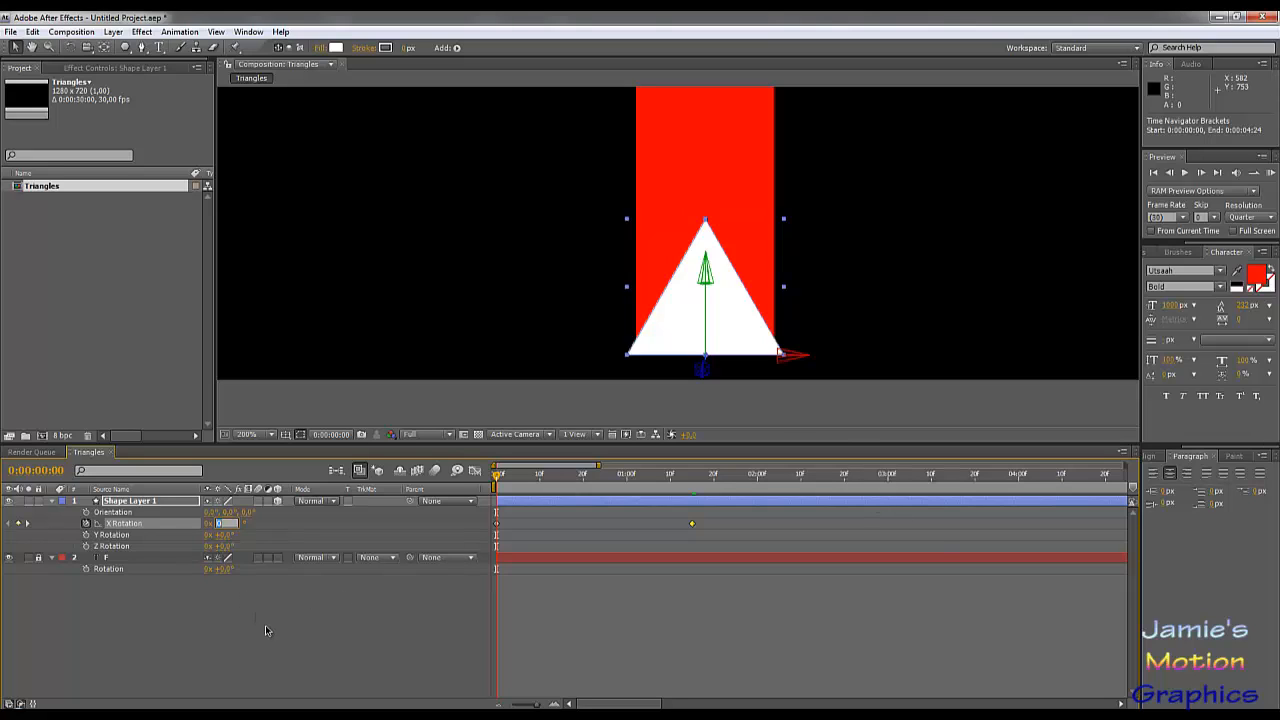
left_click(262, 529)
left_click_drag(226, 524, 285, 530)
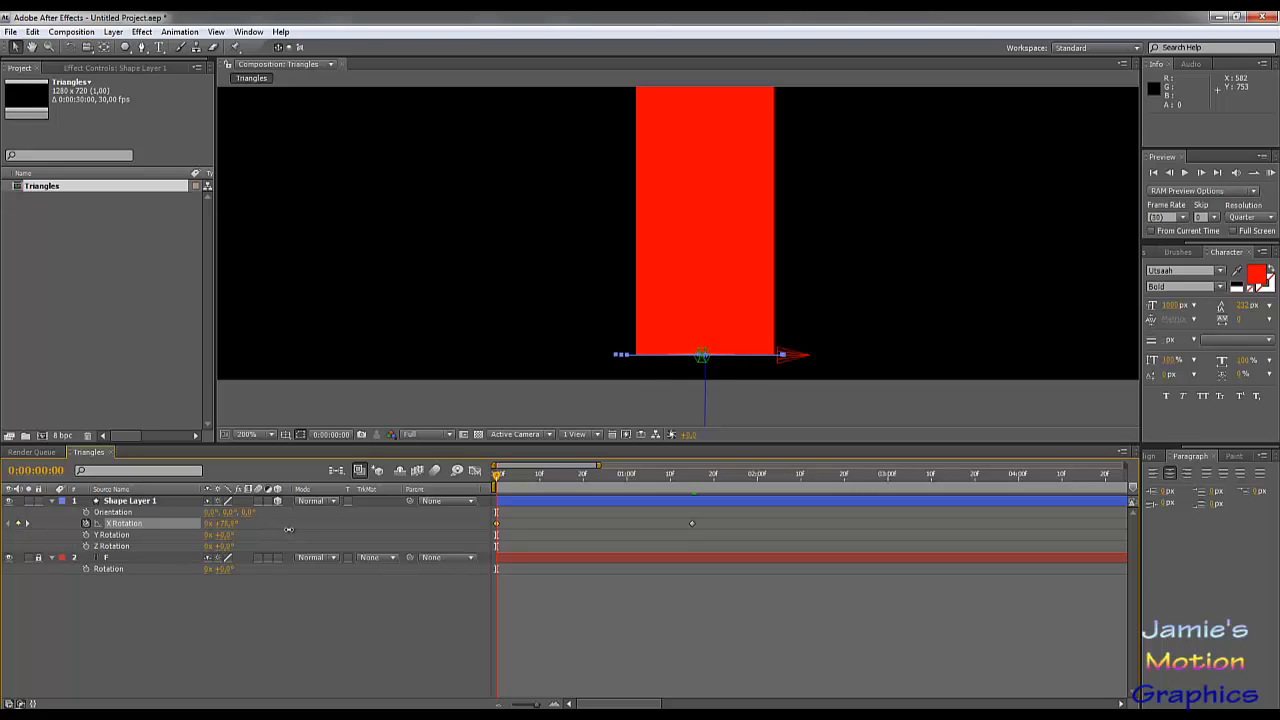
left_click(726, 251)
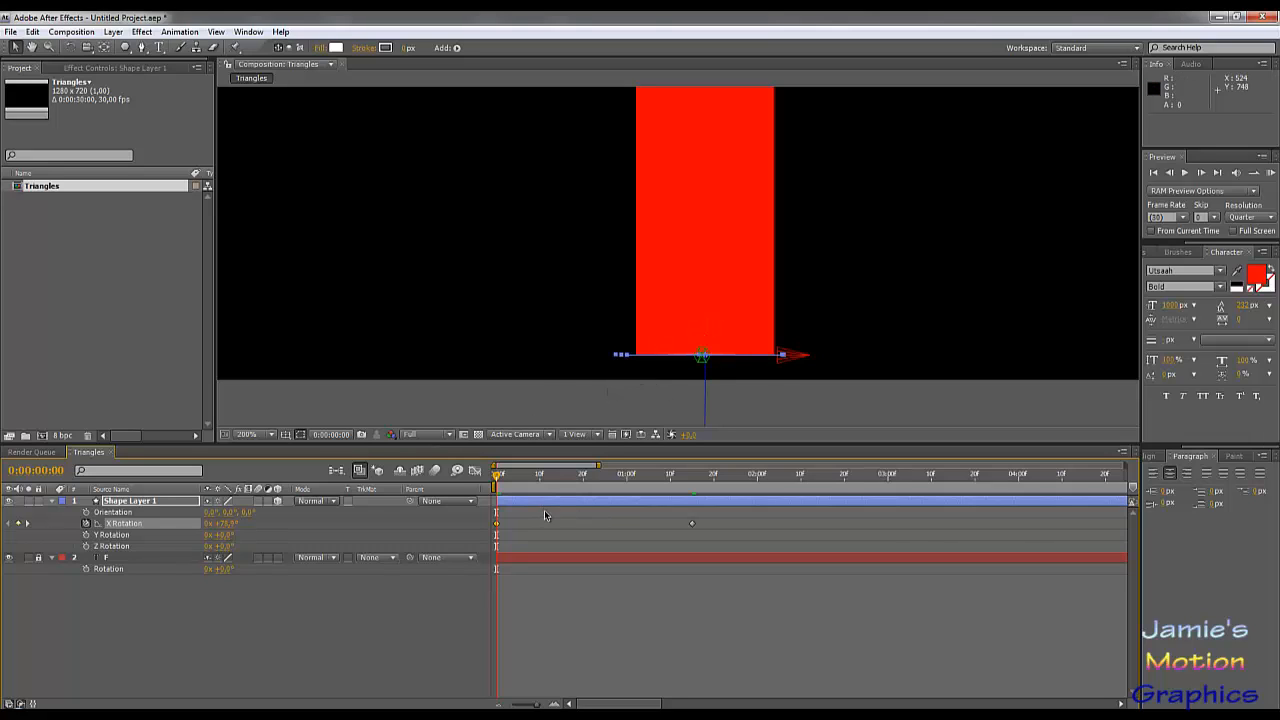
left_click_drag(498, 478, 692, 476)
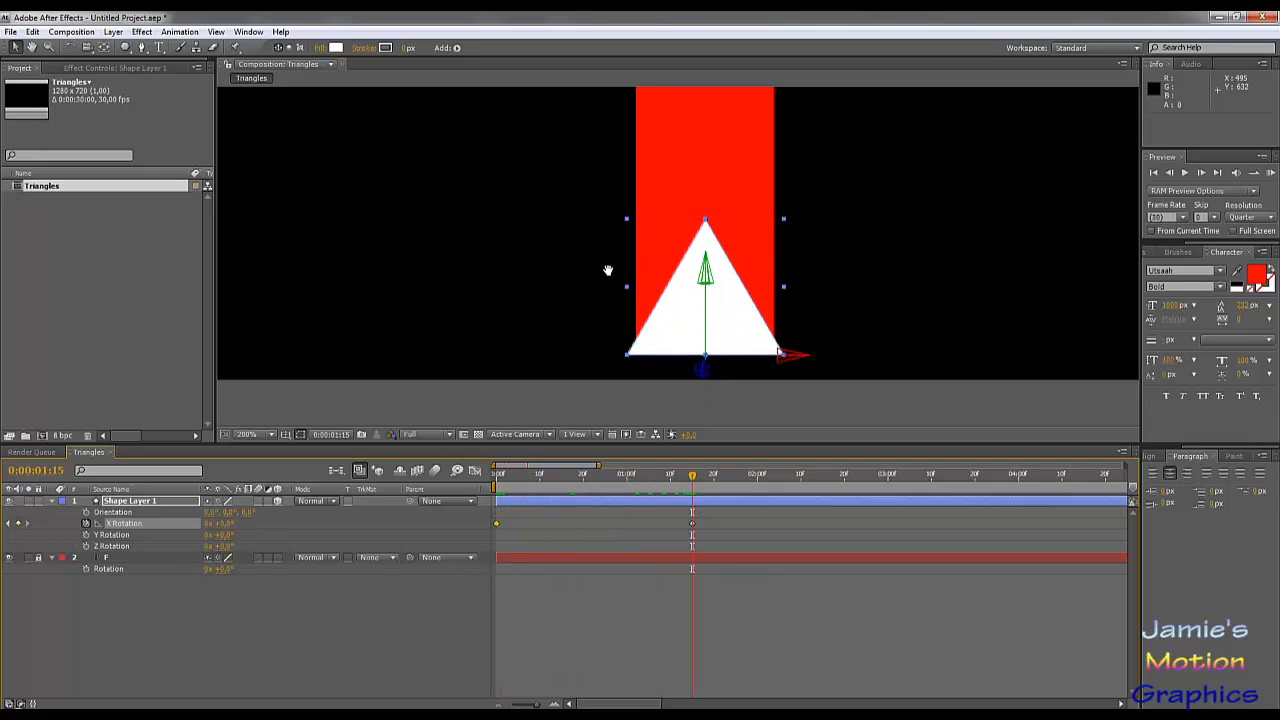
Duplicate Shape Layer 1 and set the X Rotation keyframe of the copy, Shape Layer 2, at 0:00 to 180°.
left_click_drag(606, 271, 474, 343)
left_click(152, 503)
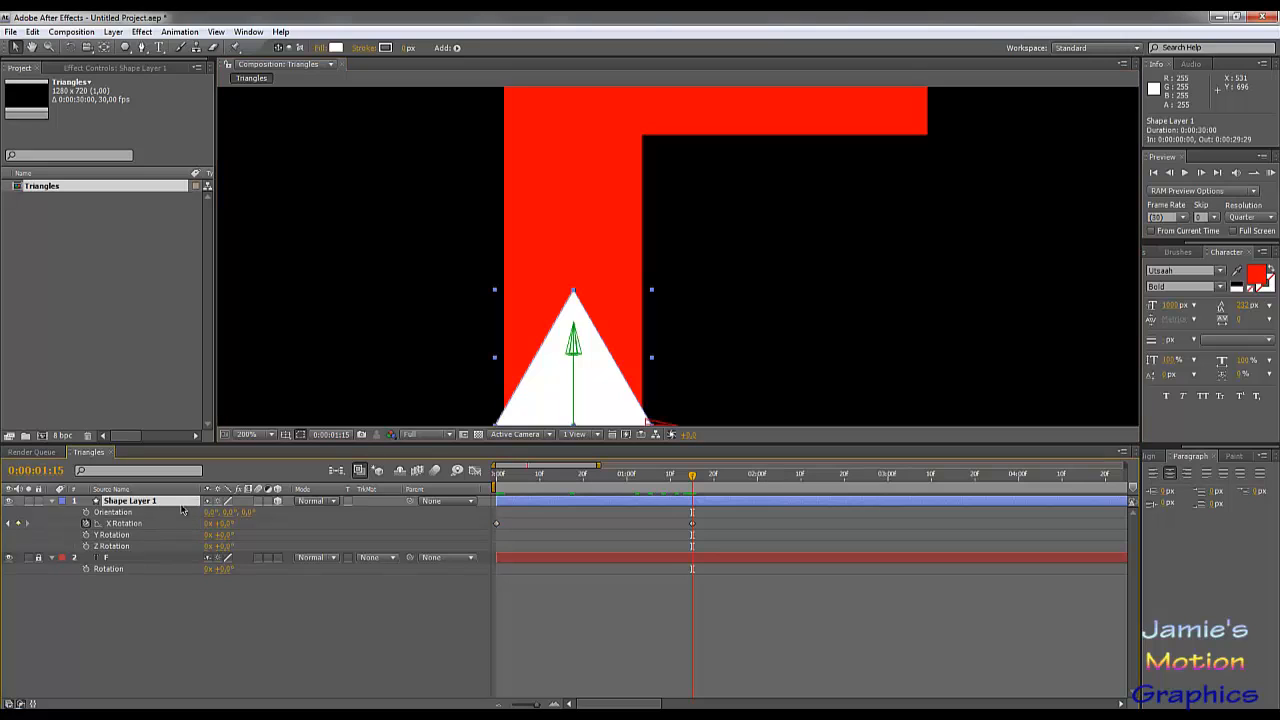
key("ctrl+d")
left_click_drag(548, 480, 492, 483)
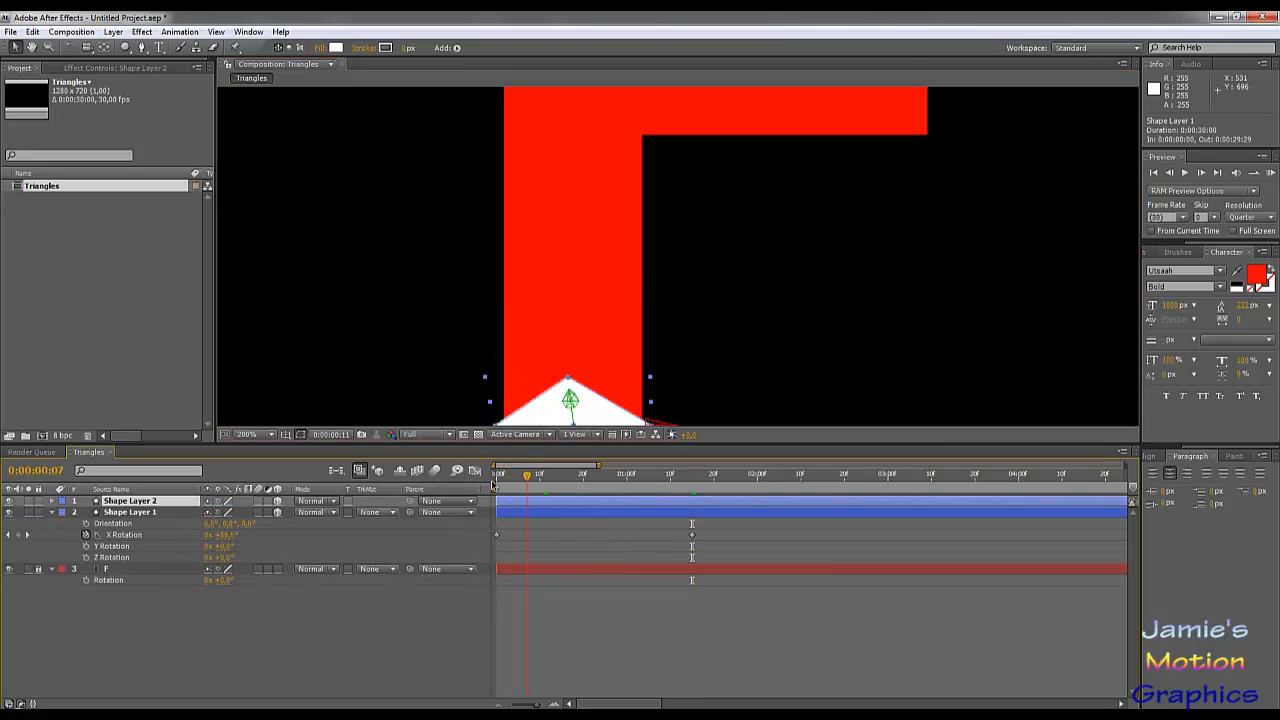
key("r")
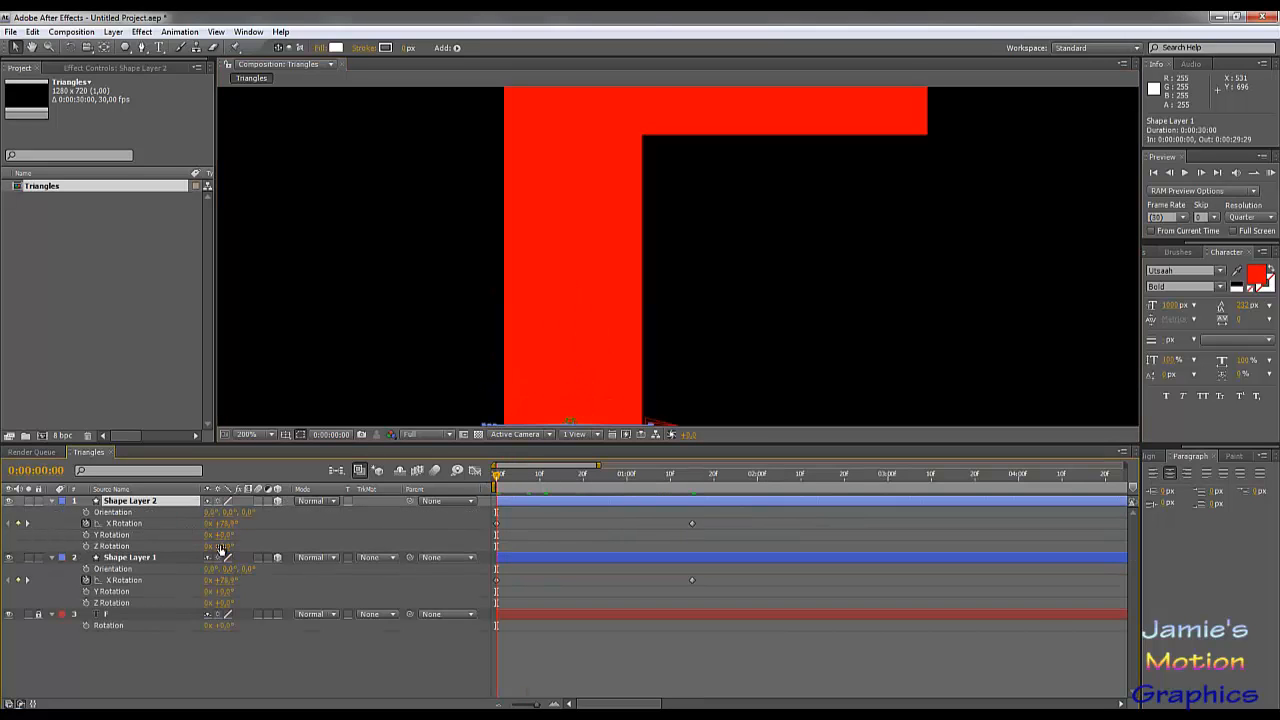
left_click(228, 523)
type("180")
key("Return")
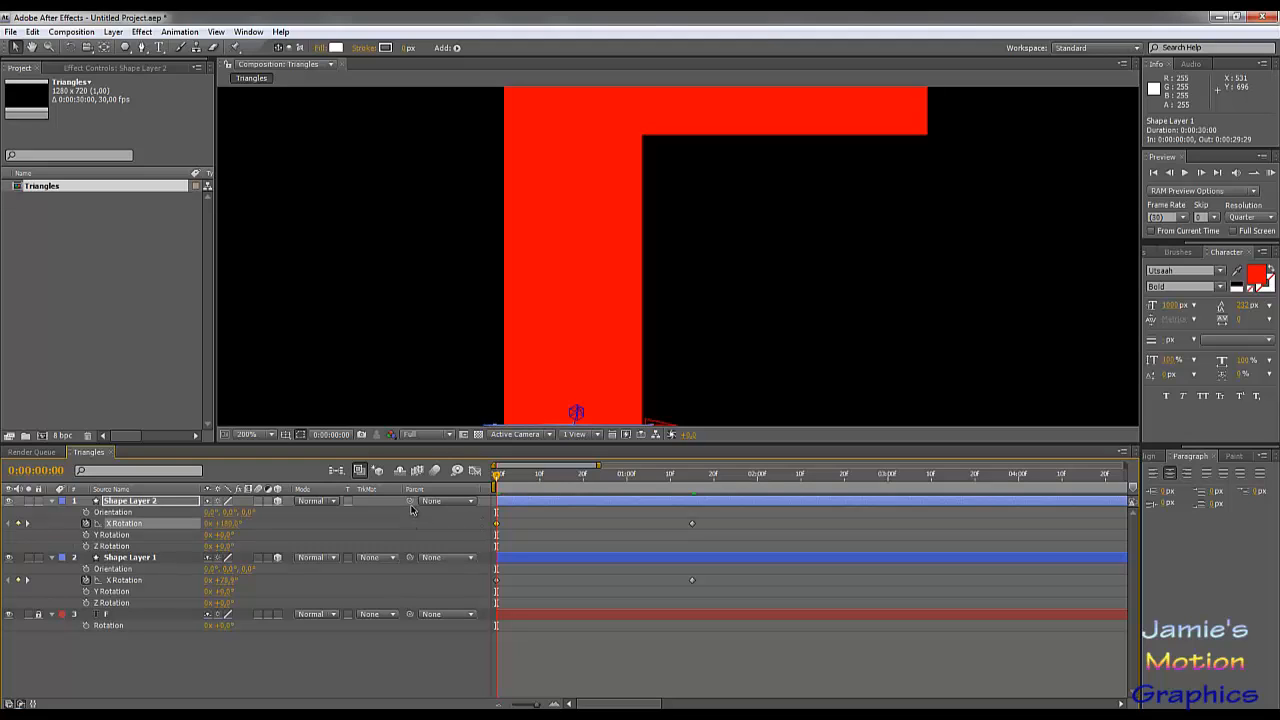
Parent Shape Layer 2 to Shape Layer 1 and reset its X orientation to 0°.
left_click_drag(411, 506, 120, 563)
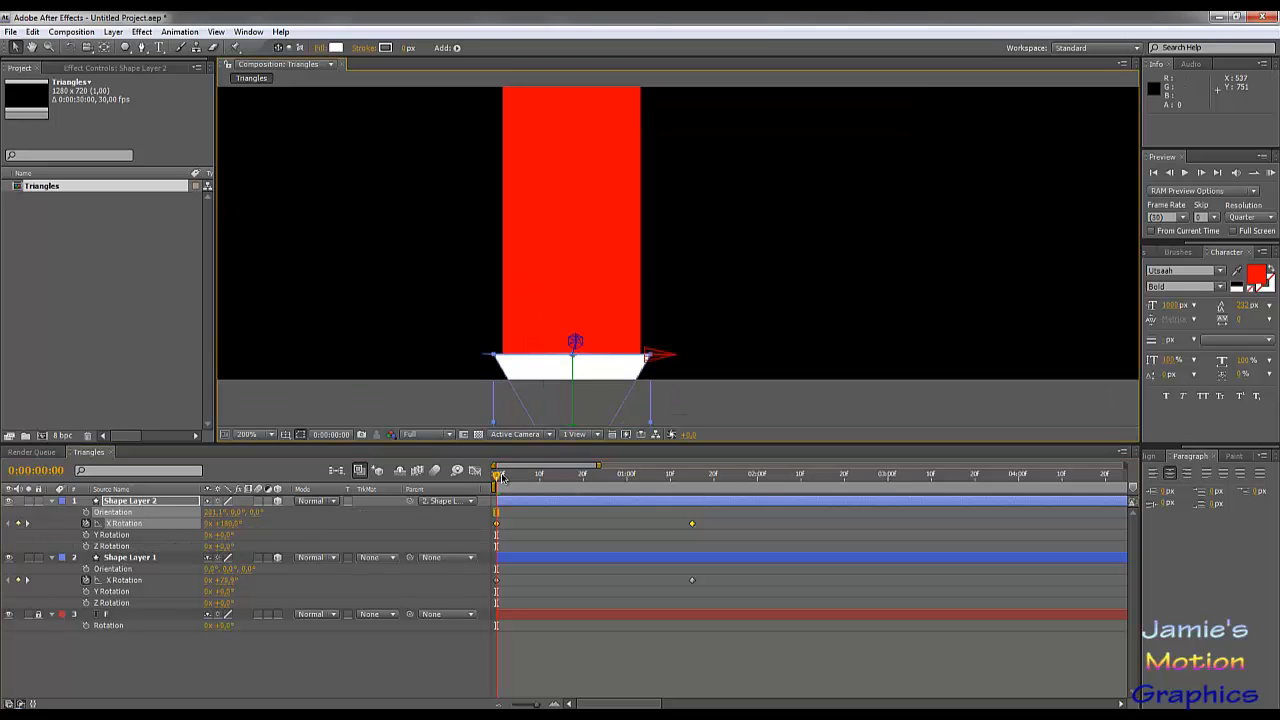
left_click_drag(497, 482, 494, 514)
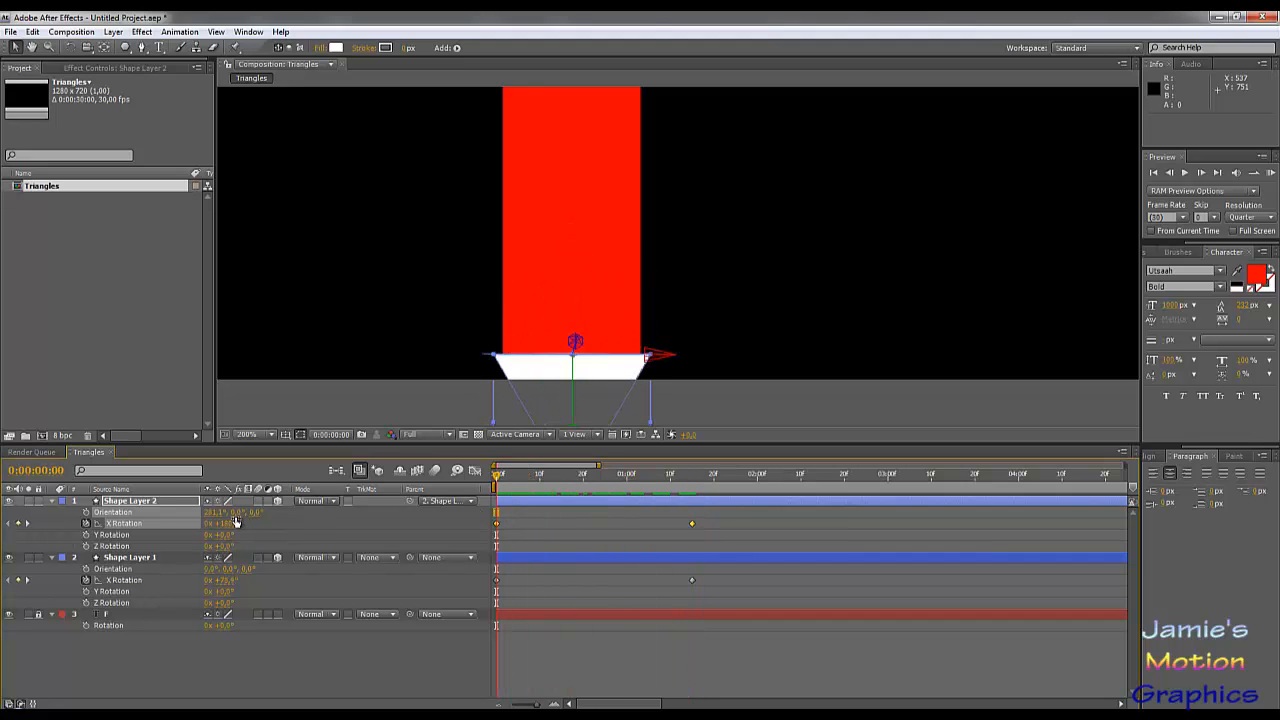
left_click(276, 534)
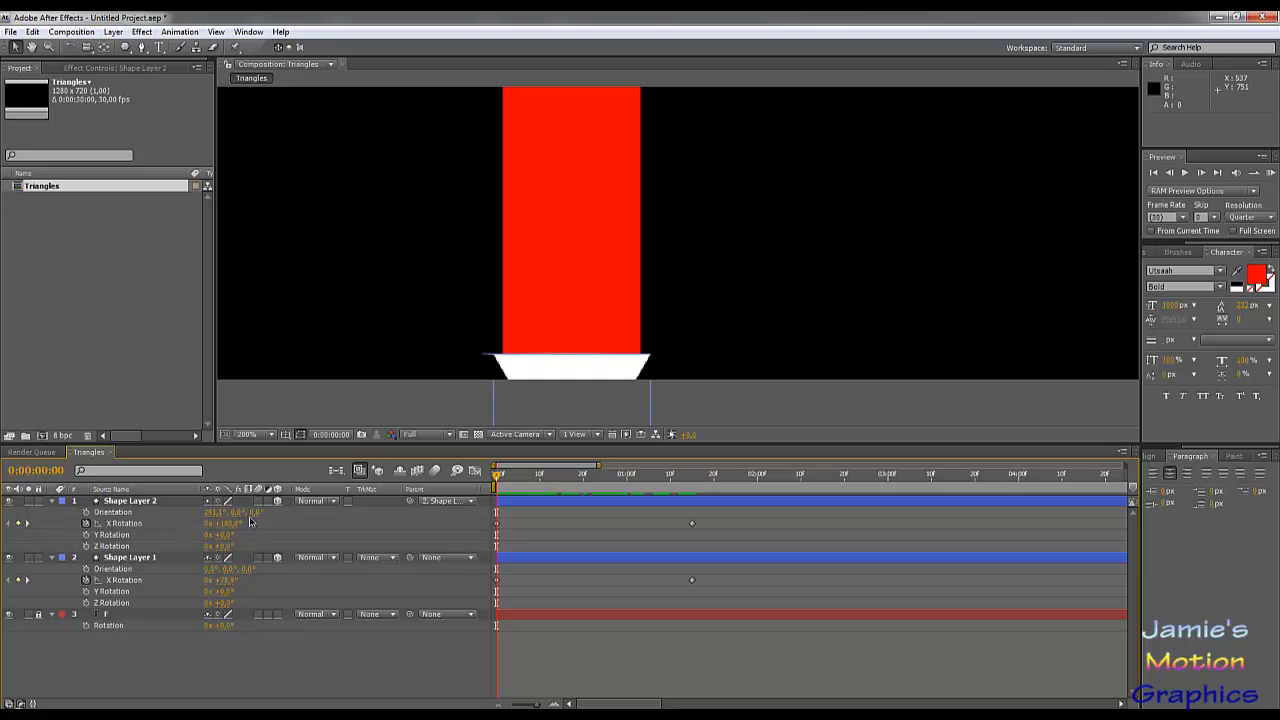
left_click(215, 512)
type("0")
key("Return")
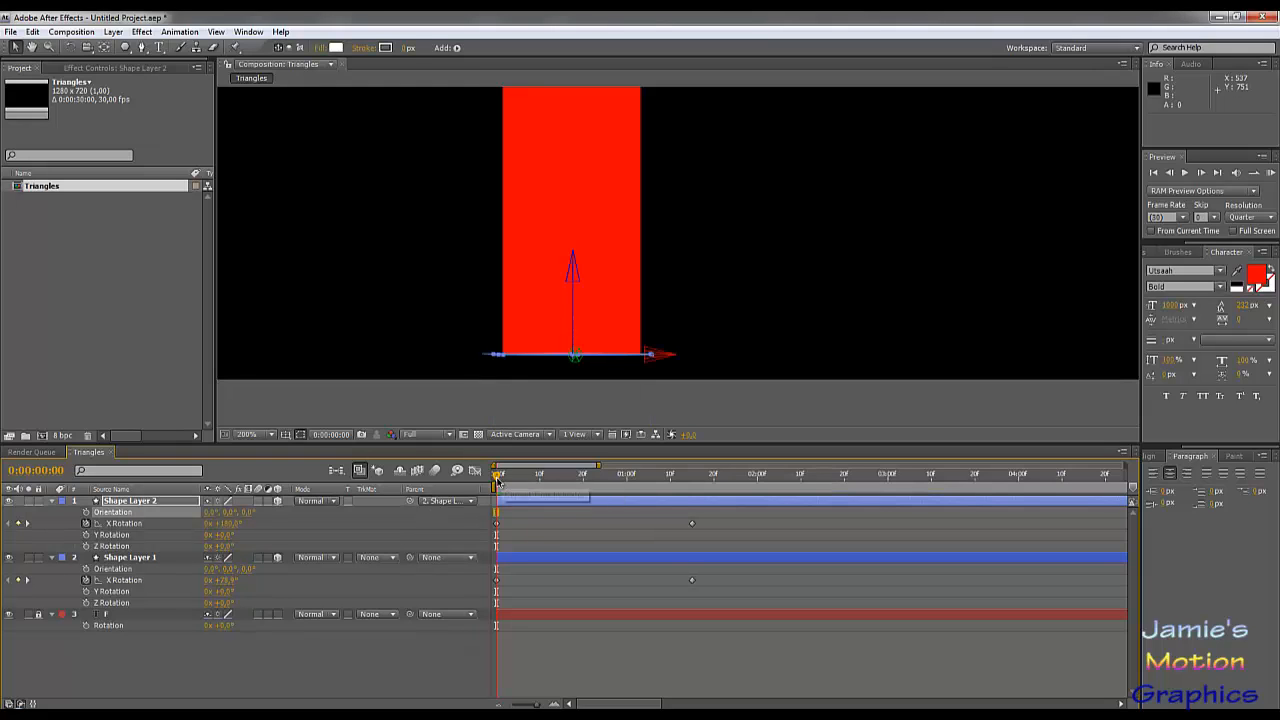
At 1:15, set the Z orientation of Shape Layer 2 to 60°.
left_click_drag(509, 485, 684, 491)
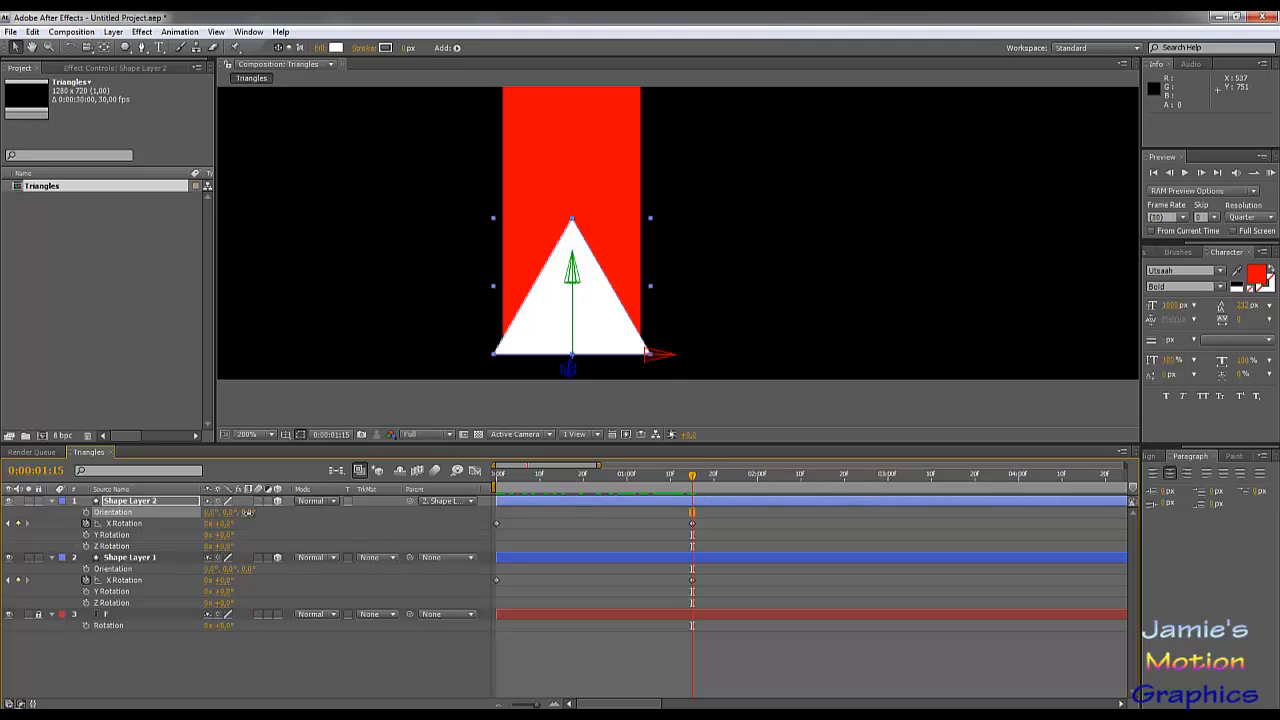
left_click_drag(247, 514, 284, 515)
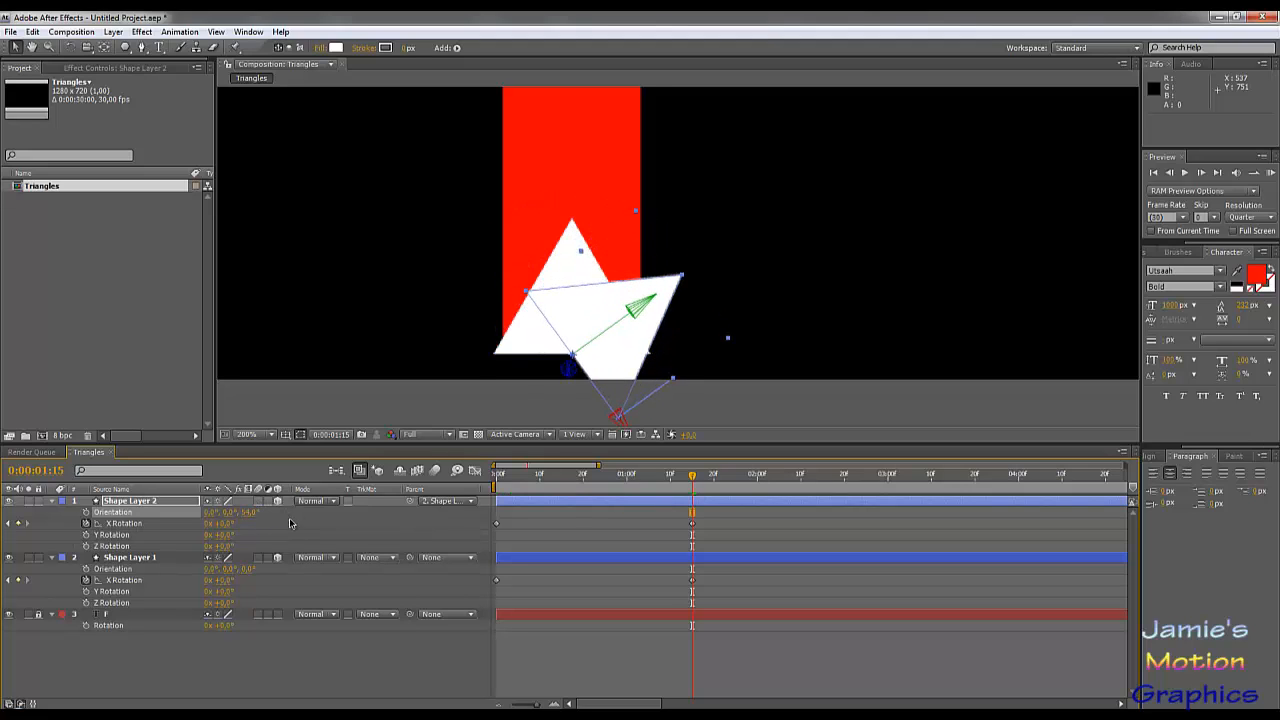
left_click(252, 512)
type("60")
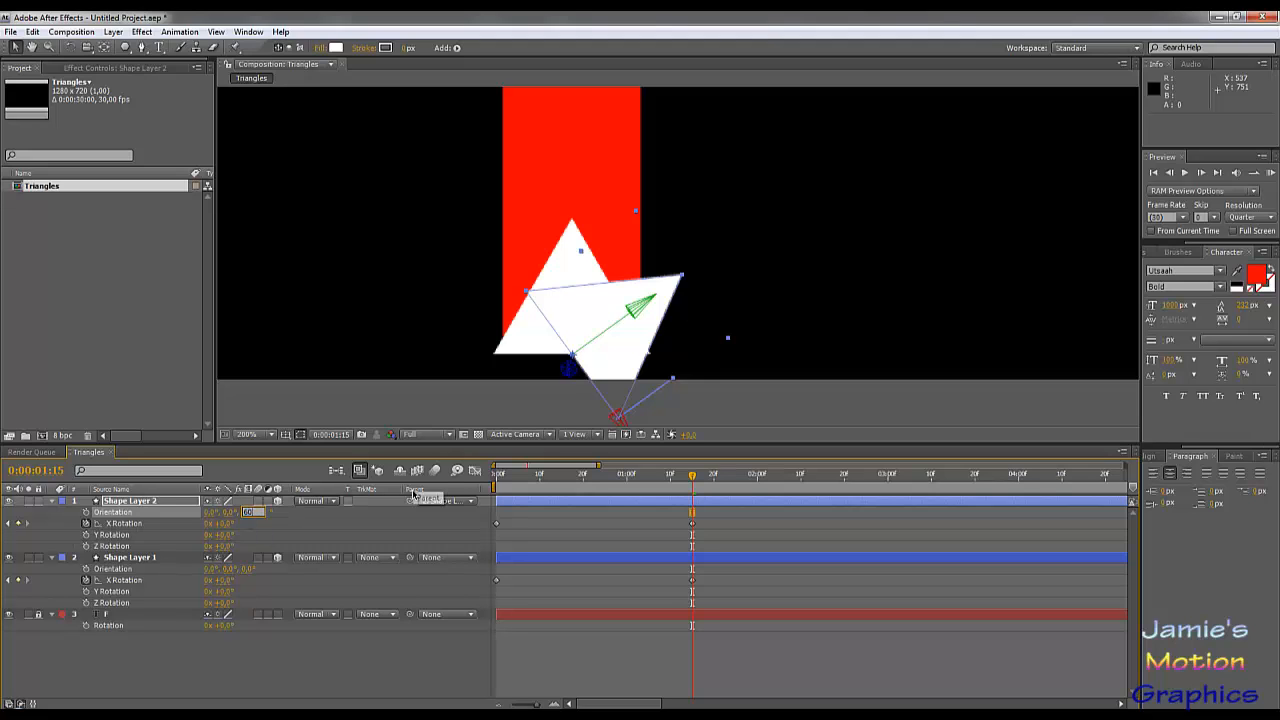
key("Return")
Move the rotated Shape Layer 2 against the first triangle's right edge, to about 25.1, 12.4.
left_click_drag(623, 355, 659, 296)
key("period")
key("period")
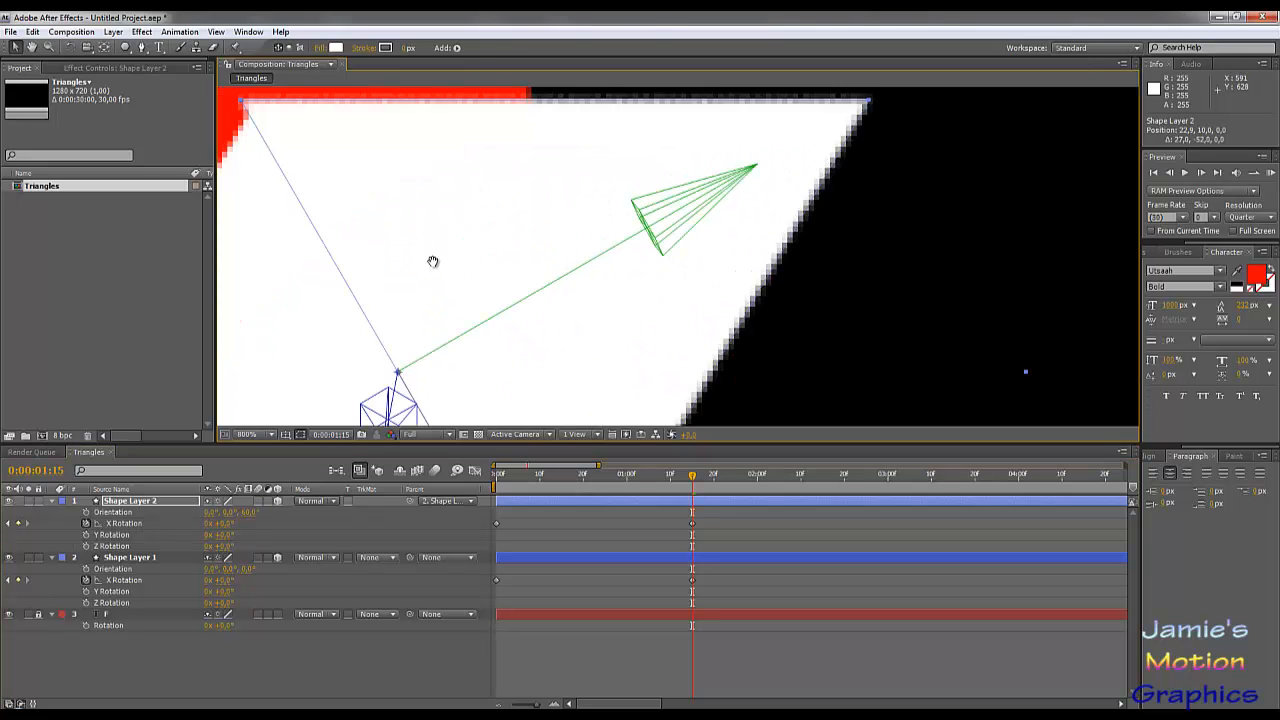
left_click_drag(433, 261, 674, 197)
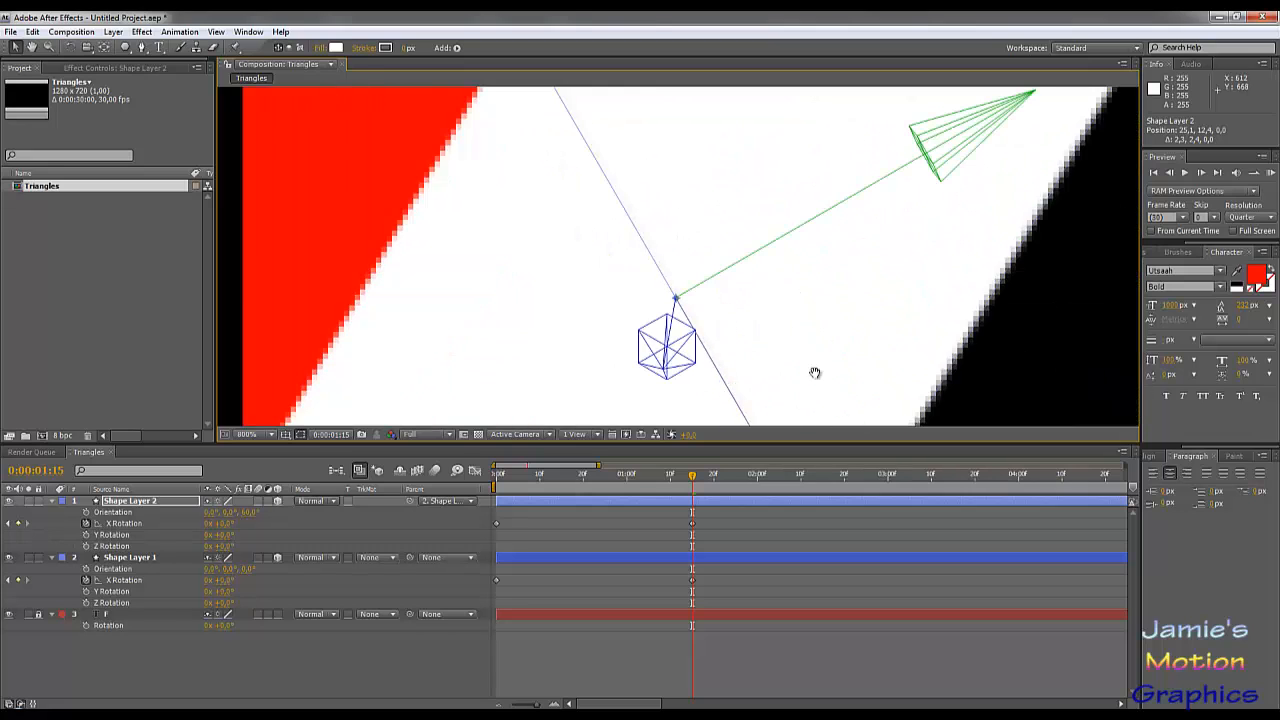
left_click_drag(810, 375, 819, 367)
Nudge Shape Layer 2 so its edge lines up closely with the first triangle's right edge, at about 25.6, 11.9.
key("Right")
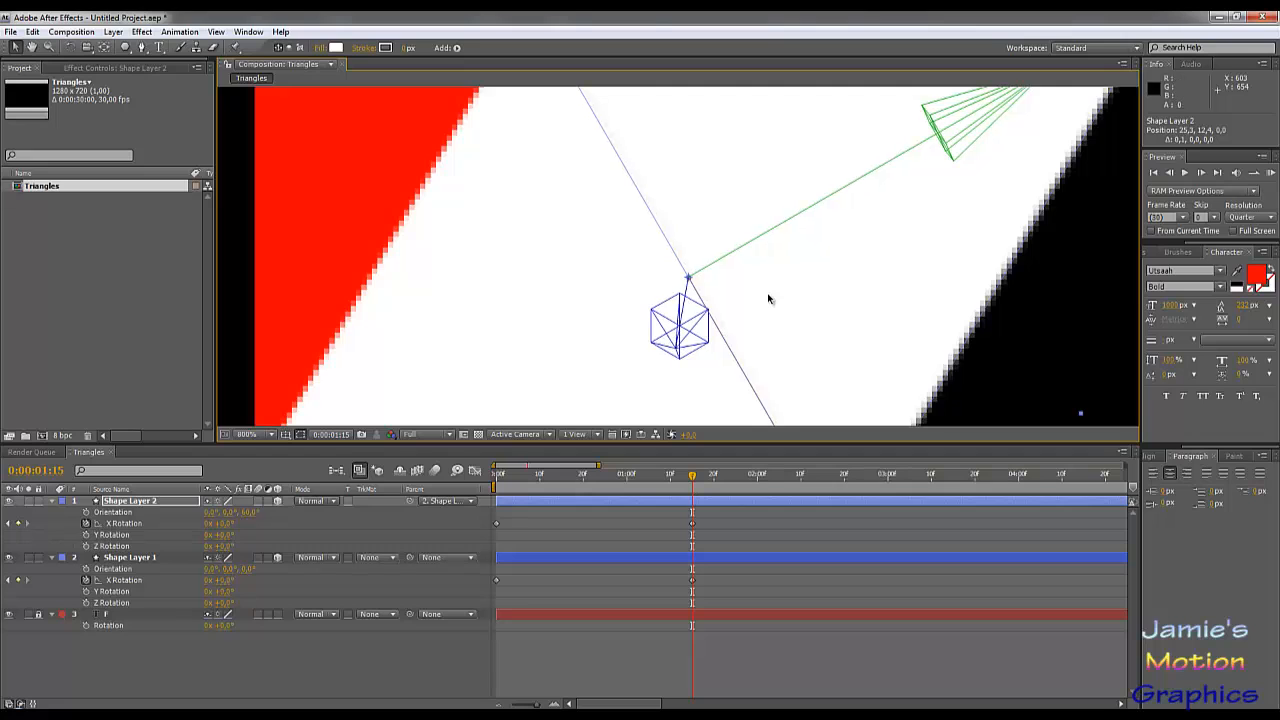
key("Up")
key("Right")
key("Right")
key("Right")
key("Right")
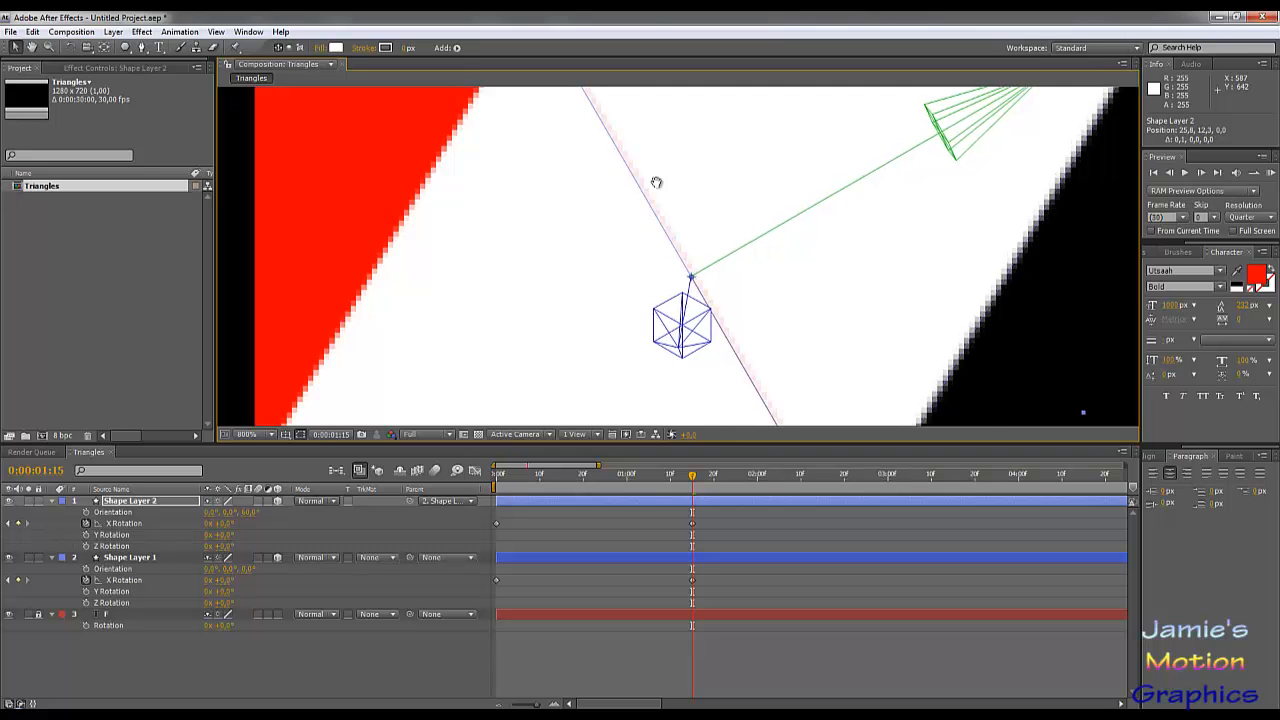
left_click_drag(656, 187, 638, 341)
key("Up")
key("Up")
key("Up")
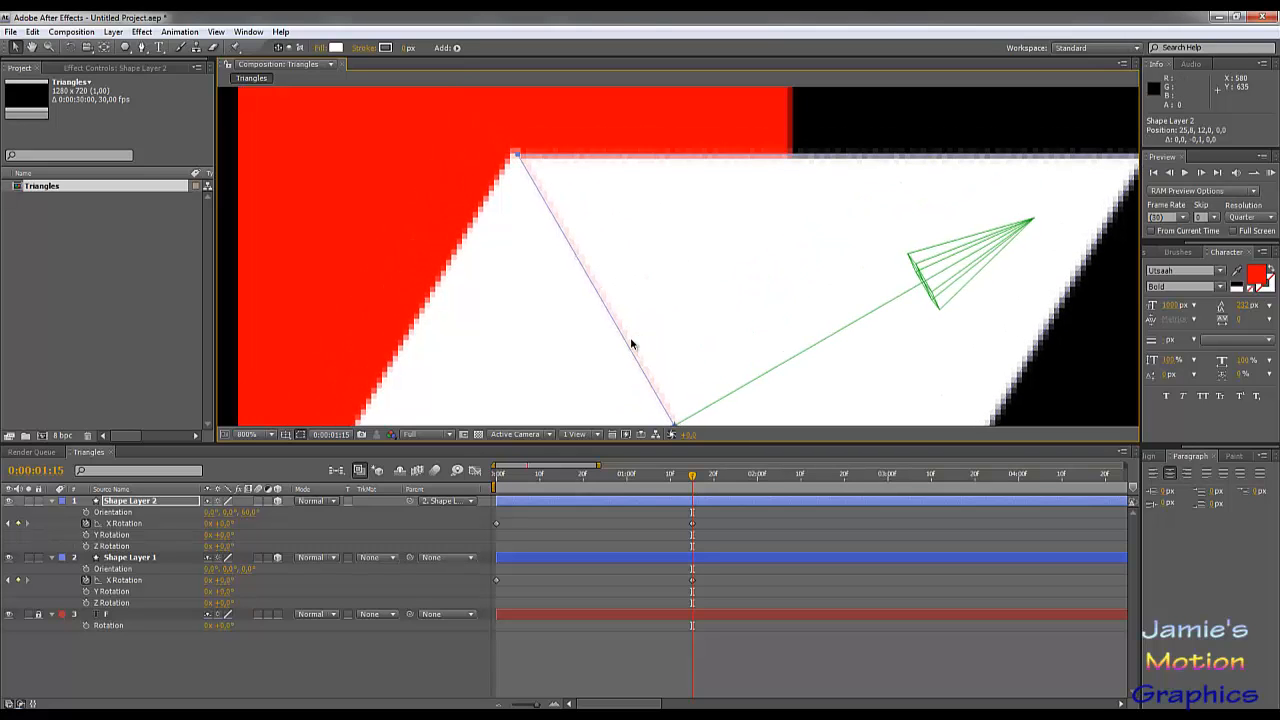
key("Left")
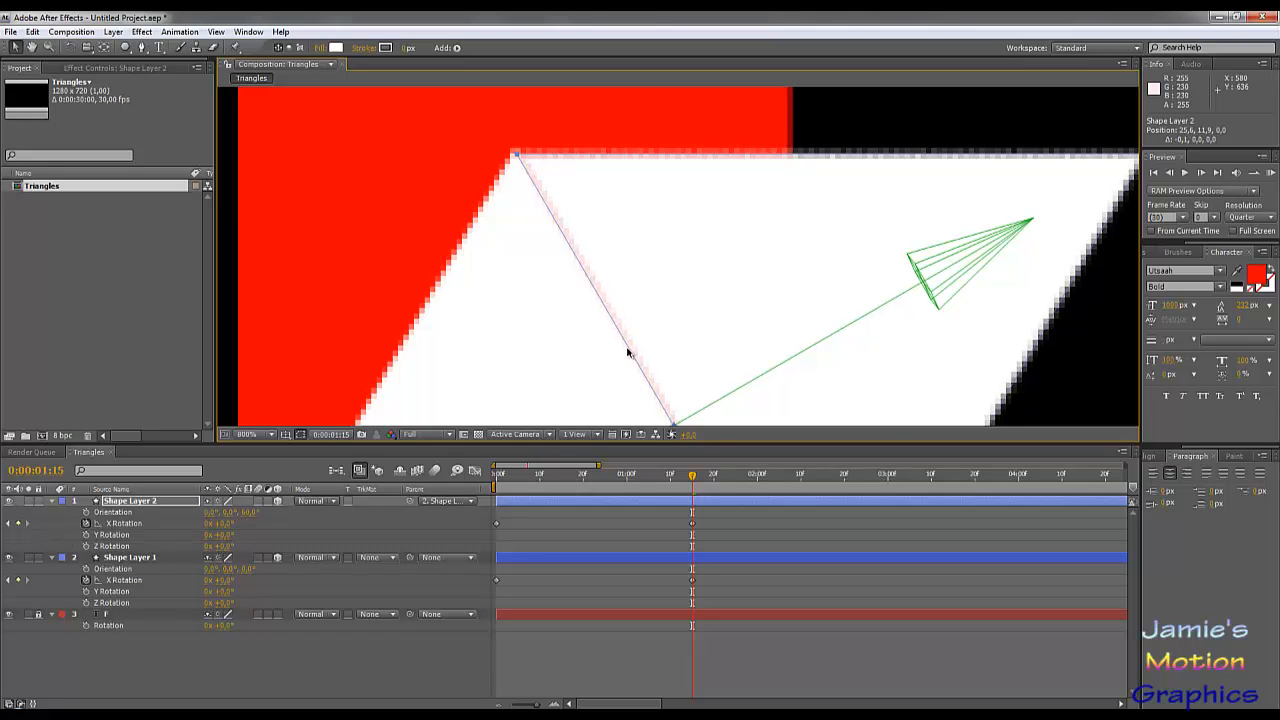
scroll(629, 354, "down", 2)
left_click_drag(632, 371, 750, 320)
scroll(720, 290, "up", 2)
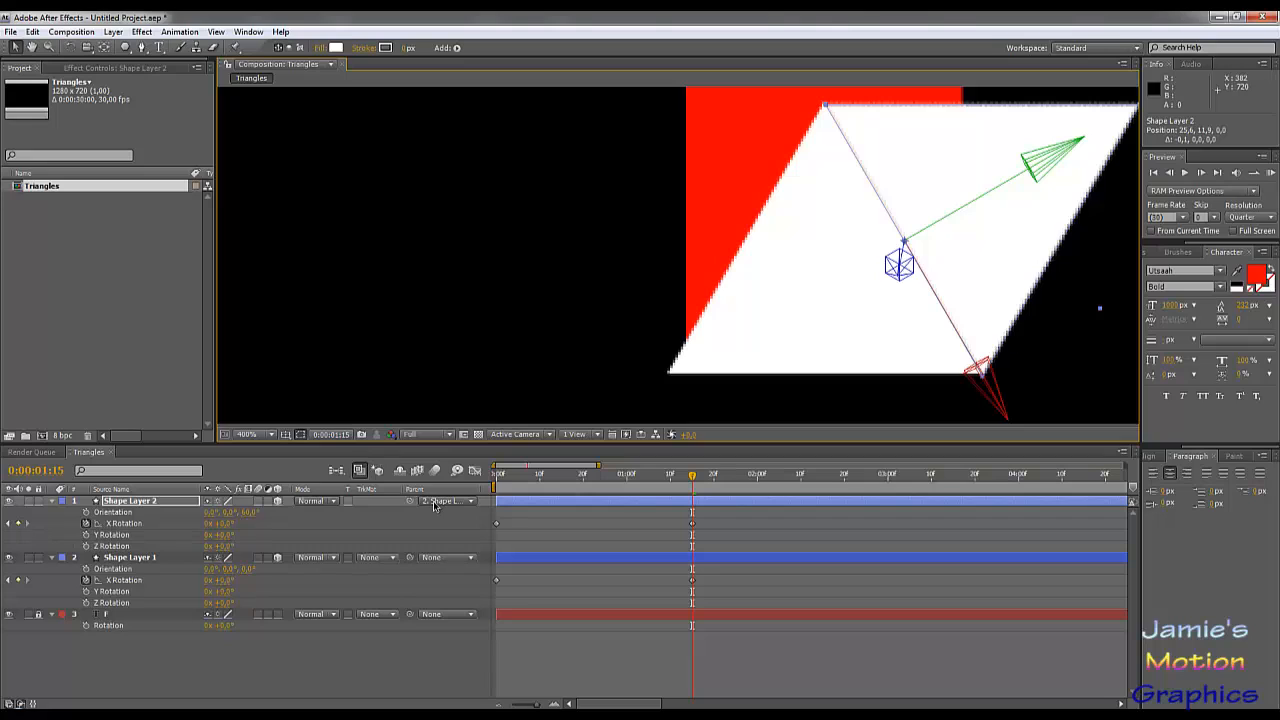
Duplicate Shape Layer 2 and set the Z orientation of the copy, Shape Layer 3, to 300°.
left_click(146, 509)
key("ctrl+d")
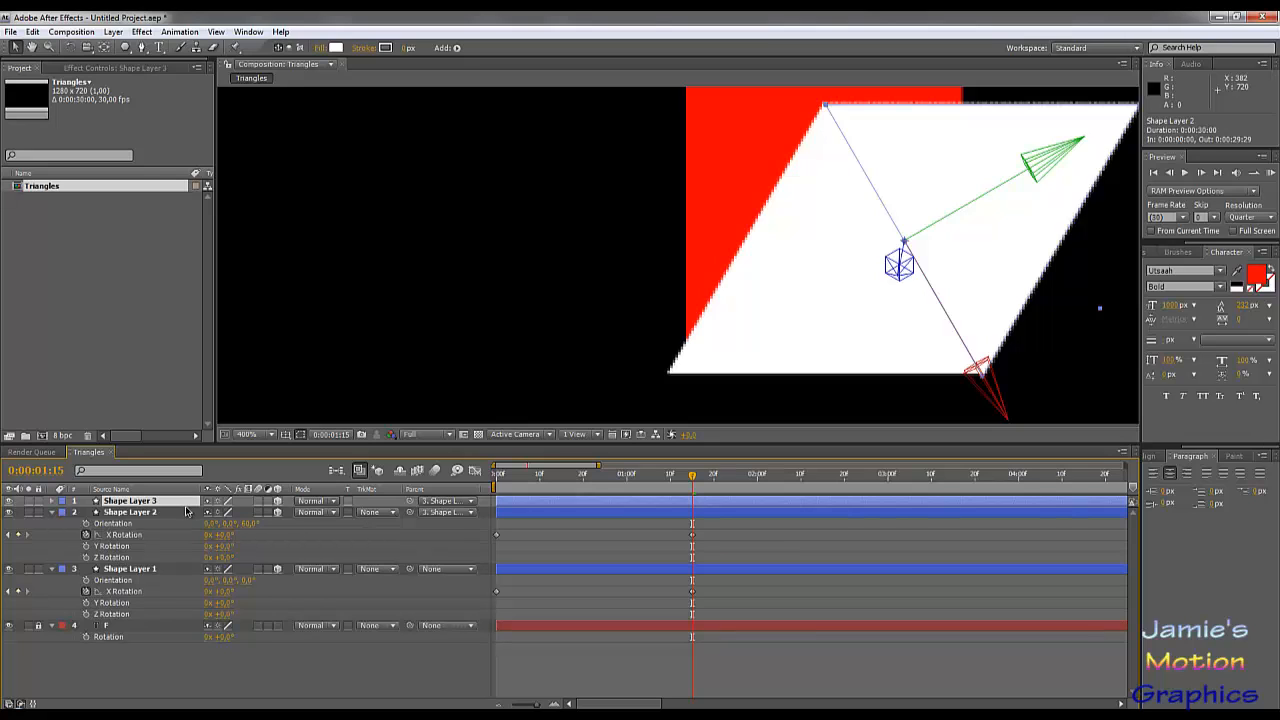
key("r")
left_click_drag(249, 512, 177, 520)
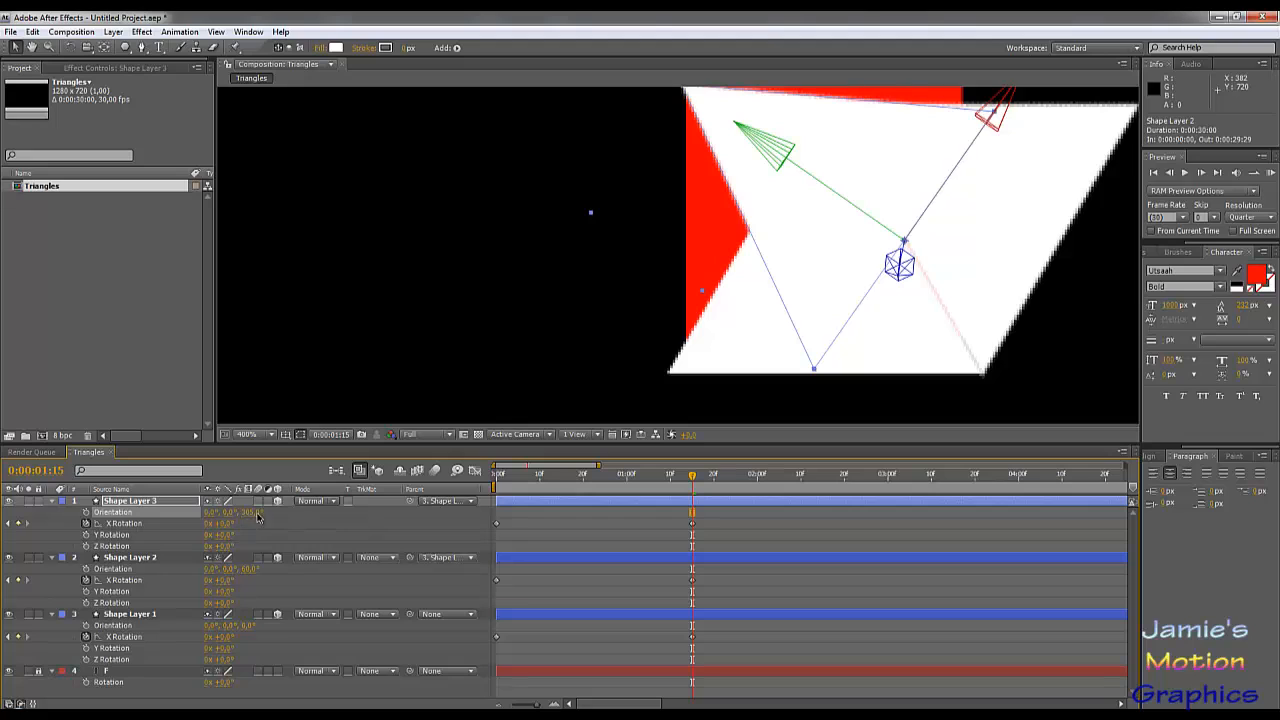
left_click(253, 512)
key("Return")
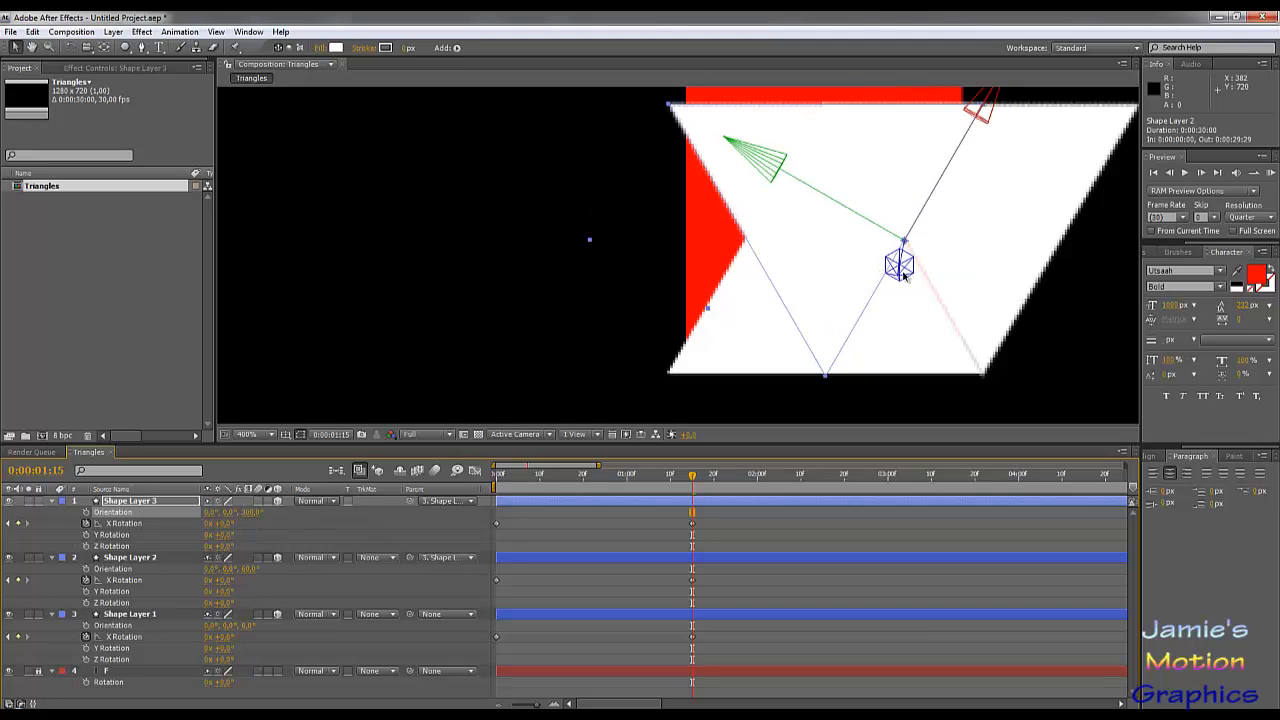
Align Shape Layer 3 with the first triangle's left edge, at about -33.9, 11.7.
left_click_drag(914, 220, 751, 214)
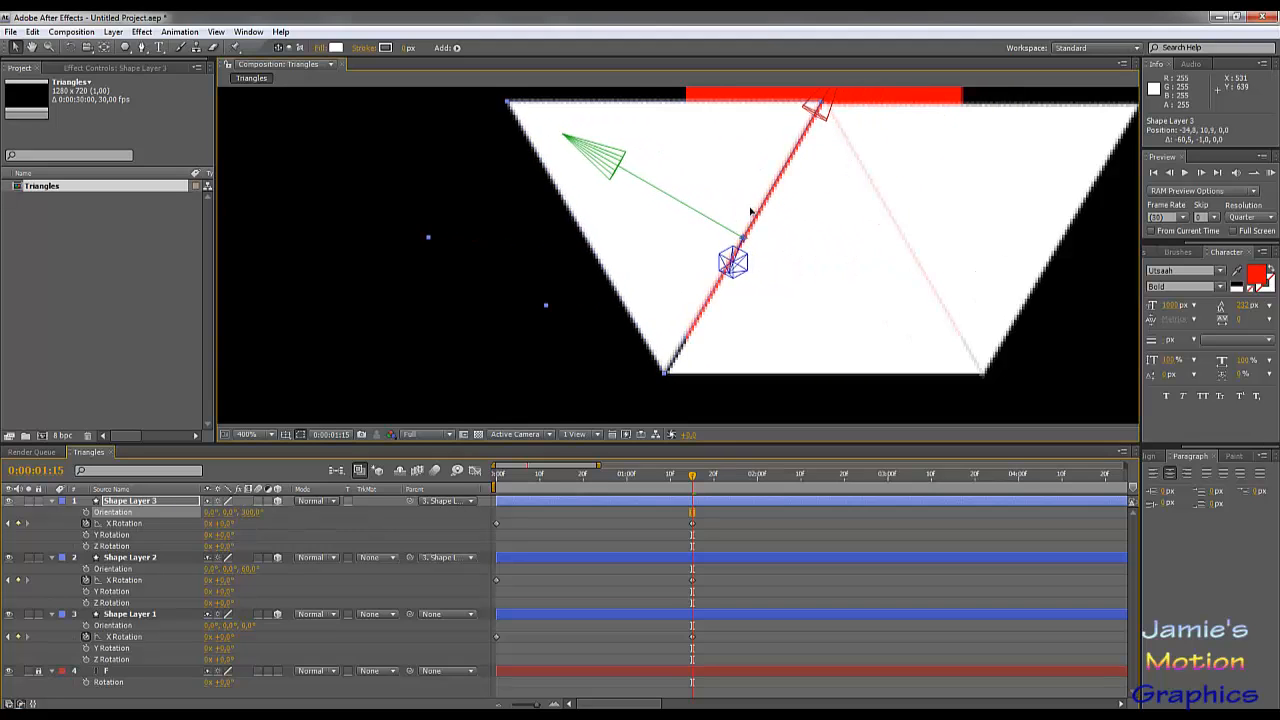
scroll(917, 131, "up", 1)
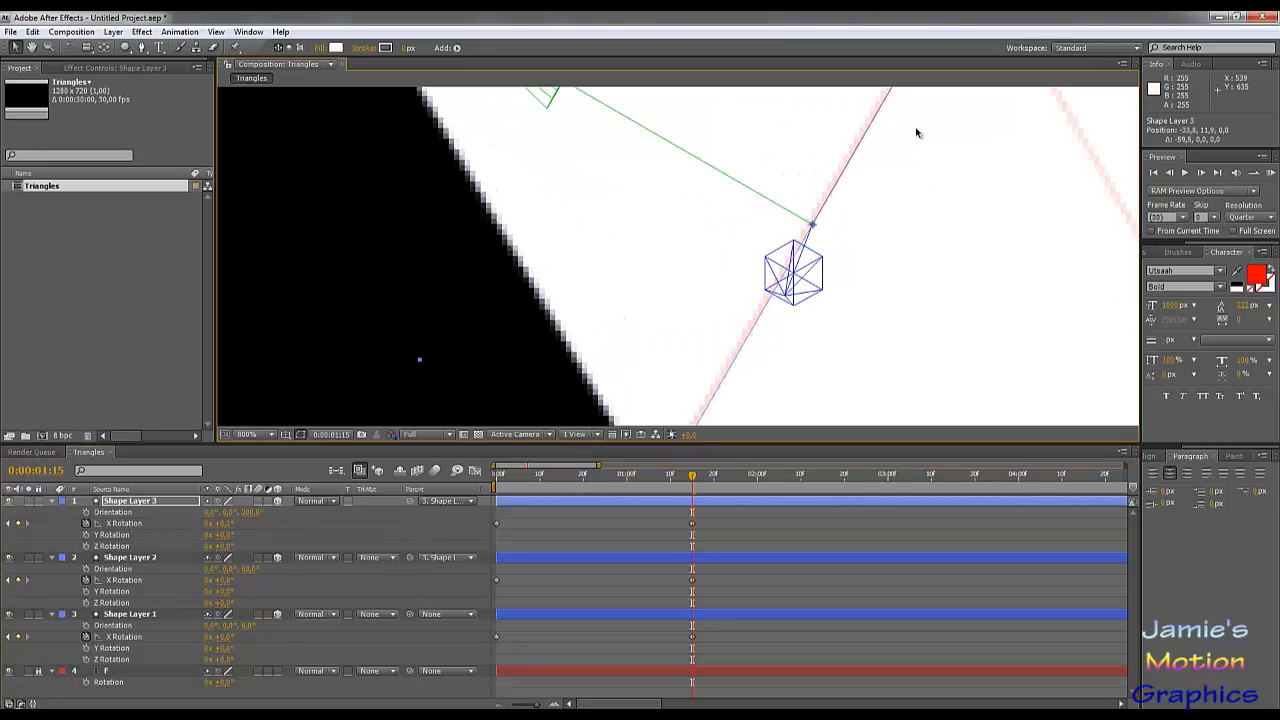
left_click_drag(900, 160, 735, 412)
scroll(805, 256, "up", 1)
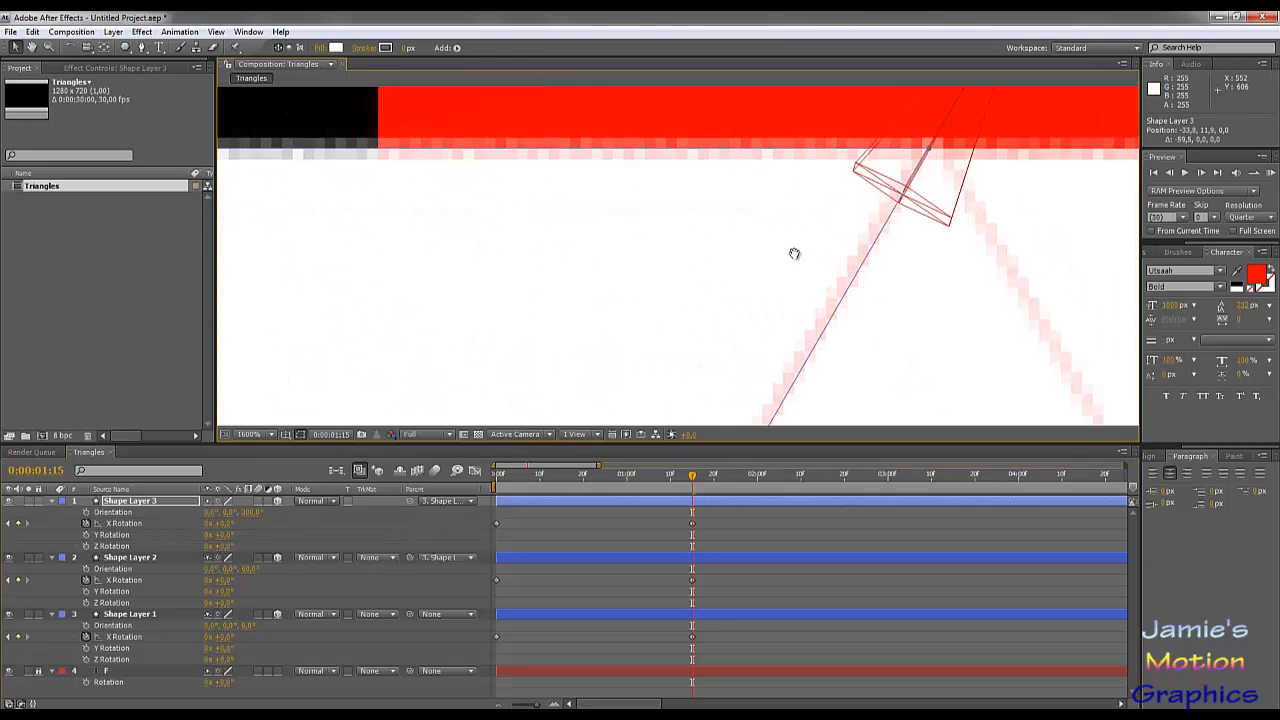
left_click_drag(794, 251, 701, 271)
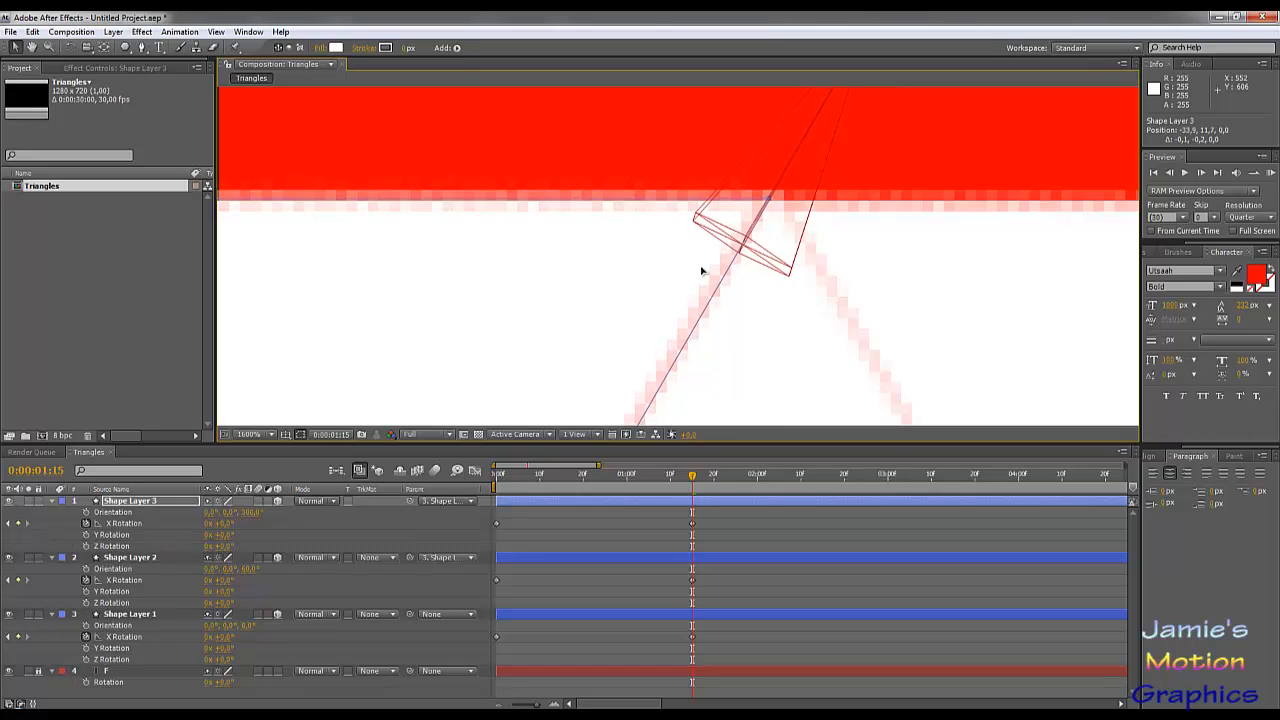
scroll(838, 300, "down", 2)
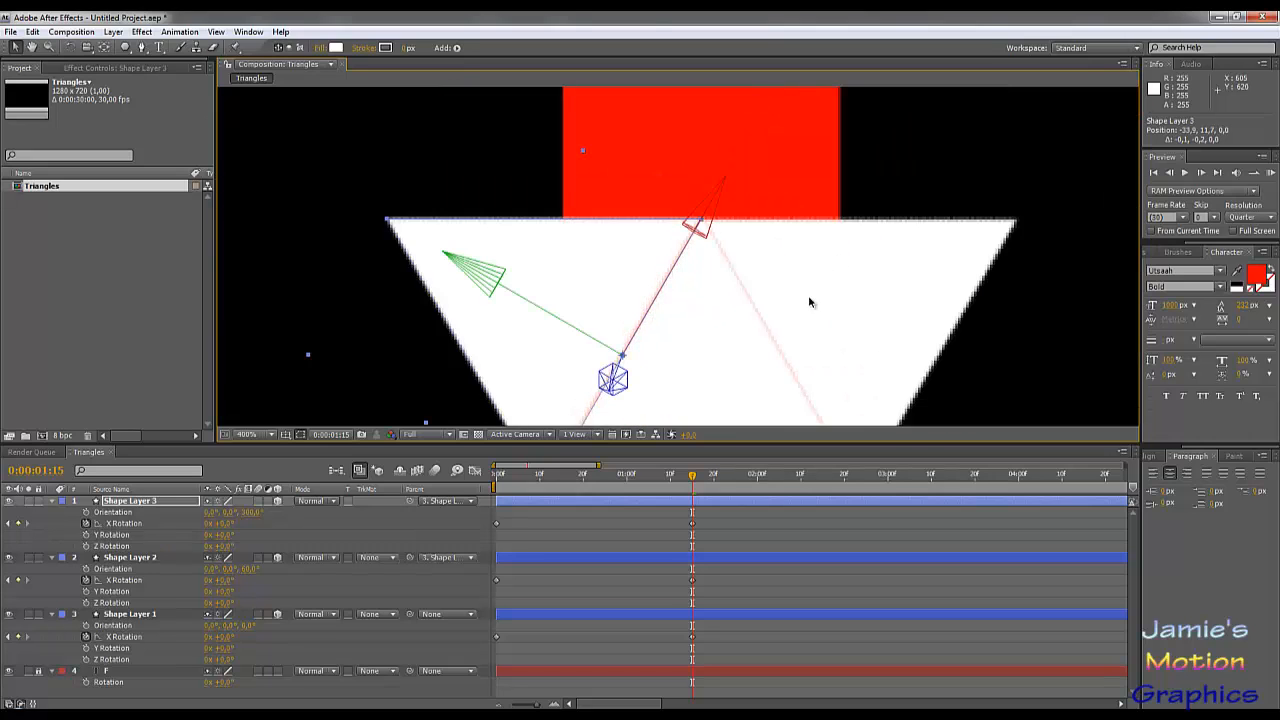
left_click_drag(810, 275, 875, 173)
left_click_drag(776, 266, 746, 350)
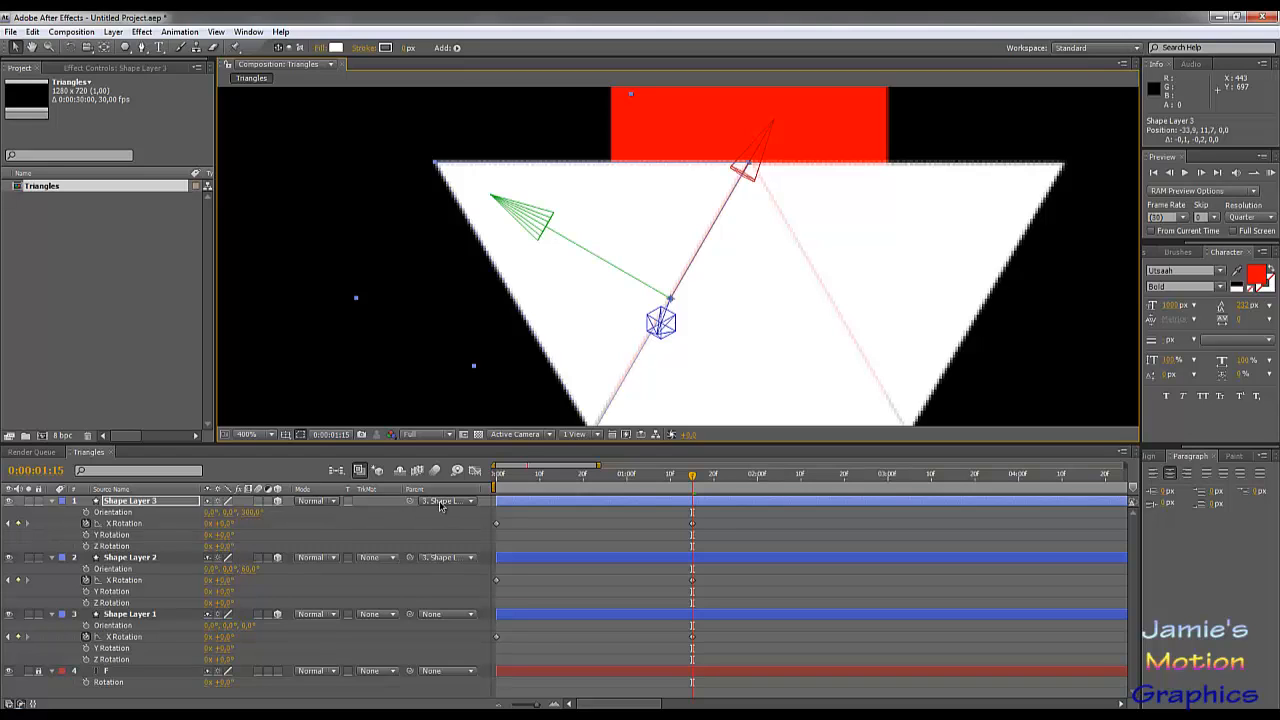
With Shape Layer 3 parented to Shape Layer 1, set its X Rotation keyframe at 0:00 to -180° and scrub to 1:15 to preview the flip.
left_click_drag(410, 505, 140, 615)
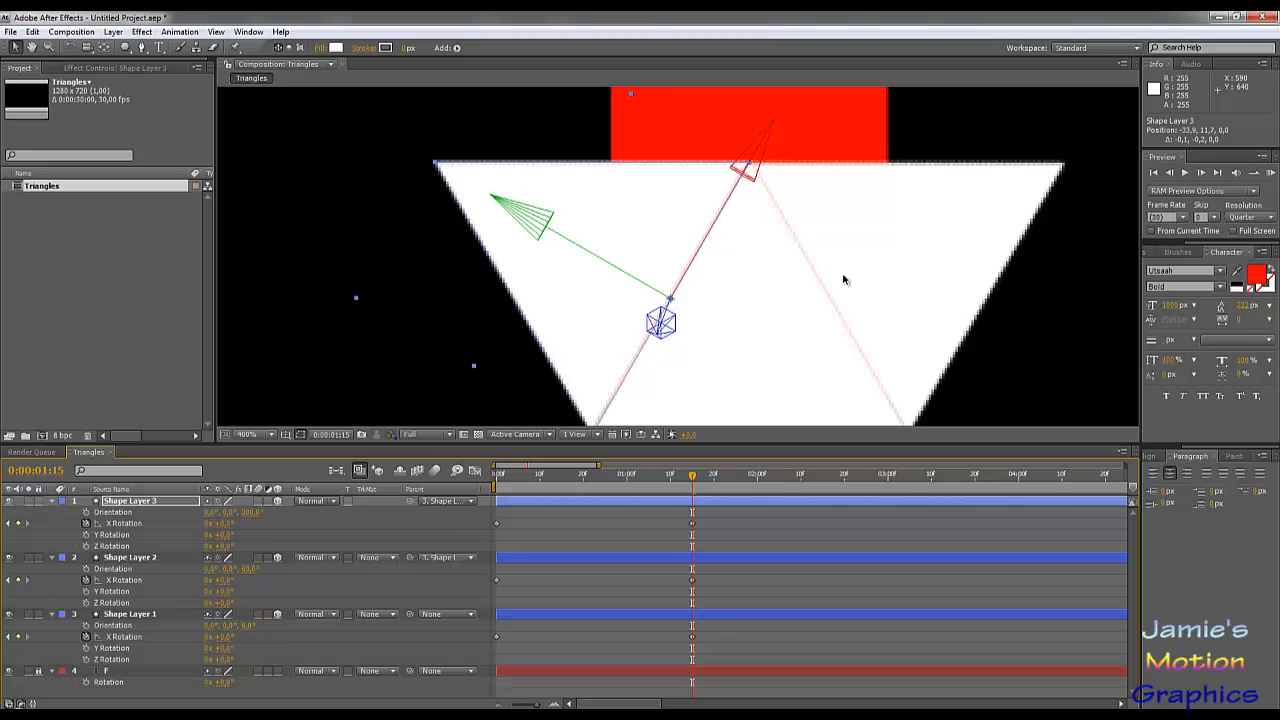
key("comma")
left_click_drag(692, 484, 485, 512)
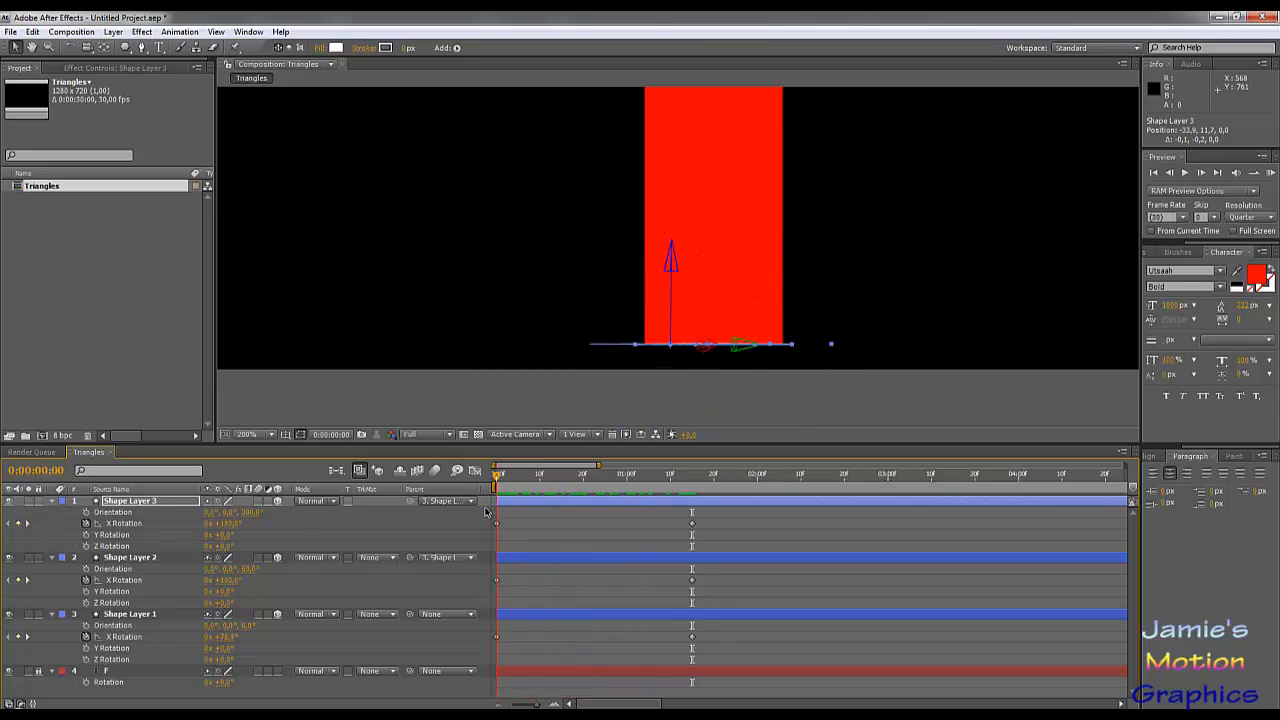
left_click(224, 523)
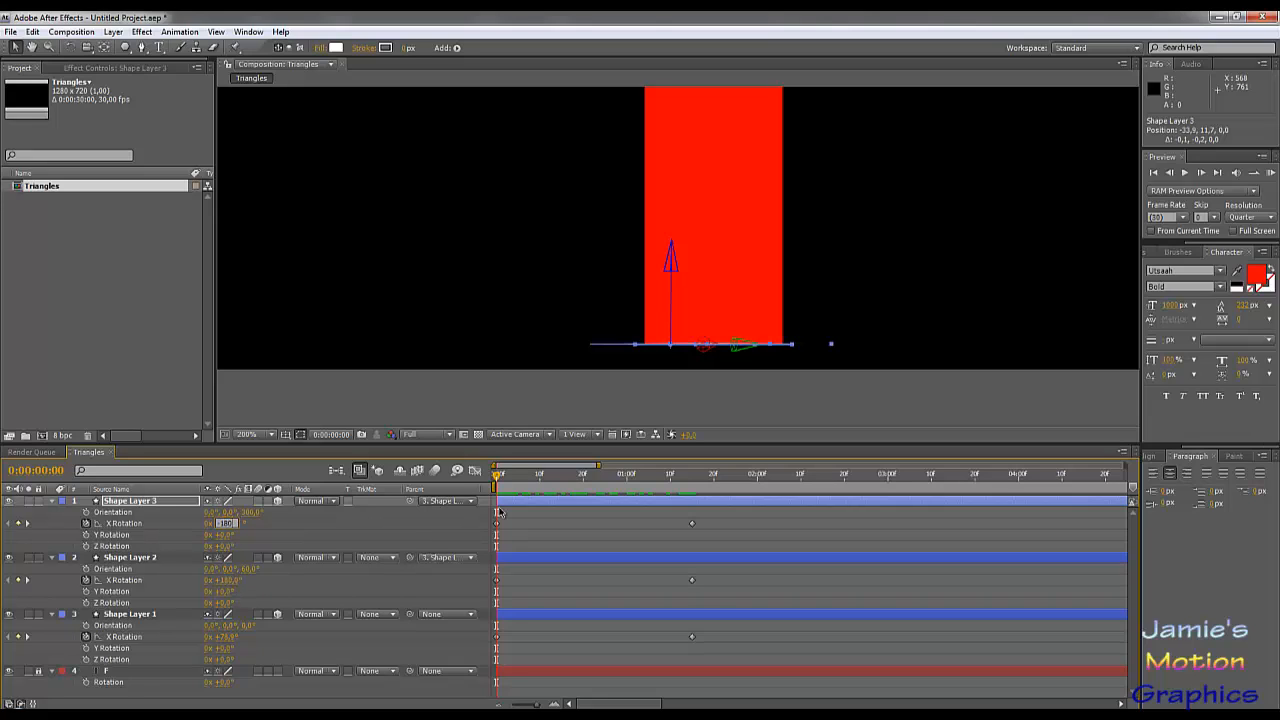
key("Return")
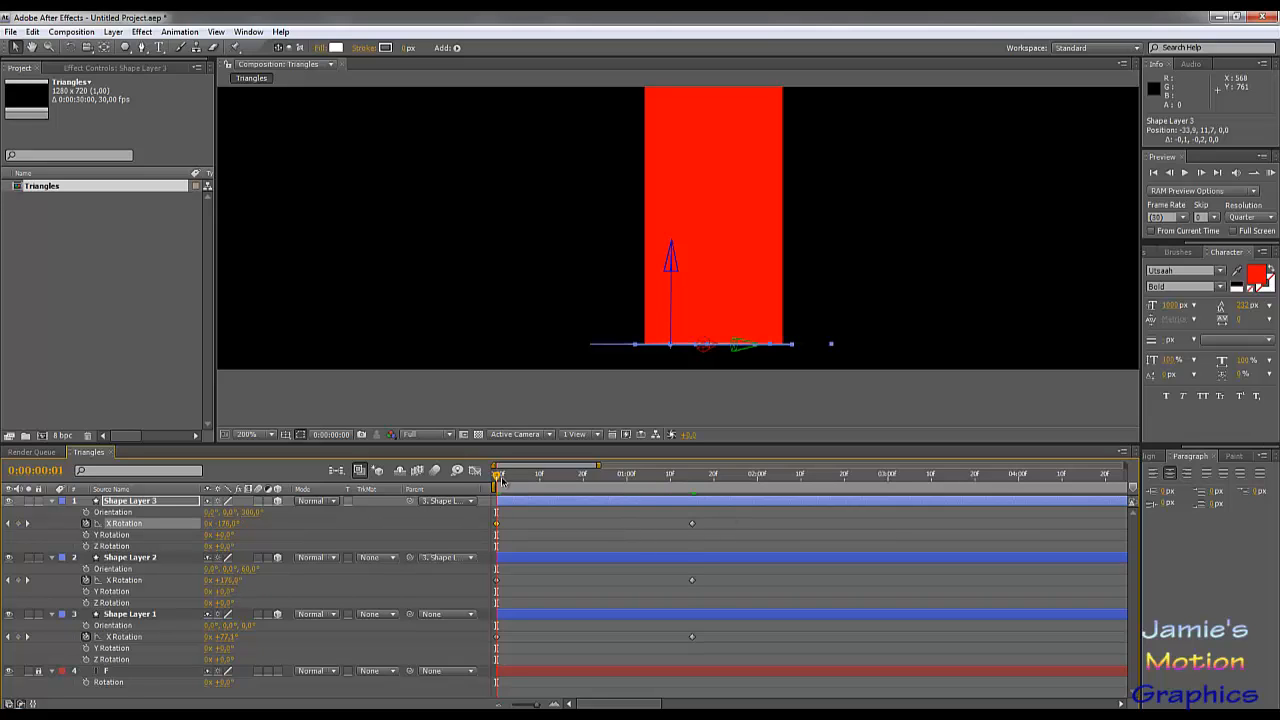
left_click_drag(502, 481, 690, 462)
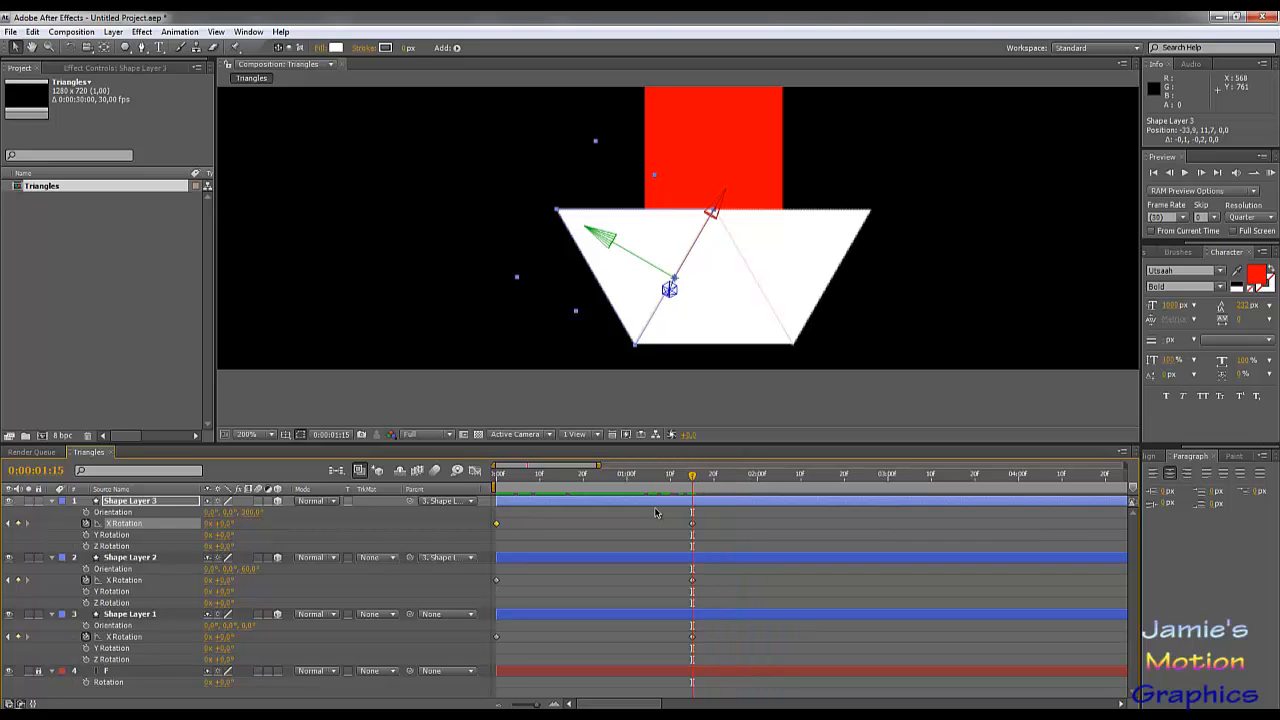
left_click_drag(535, 483, 486, 487)
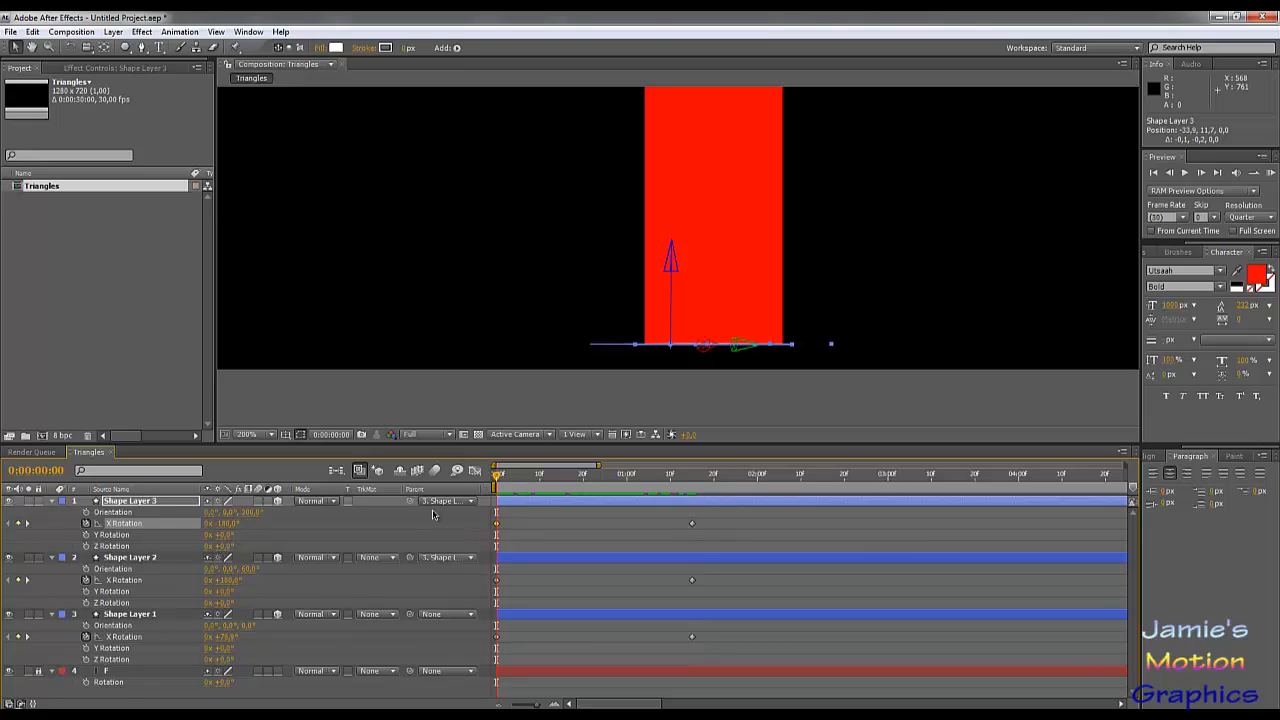
Duplicate Shape Layer 3, move the time to 0:00:02:01 and set the copy's Z orientation to 0°.
left_click(157, 501)
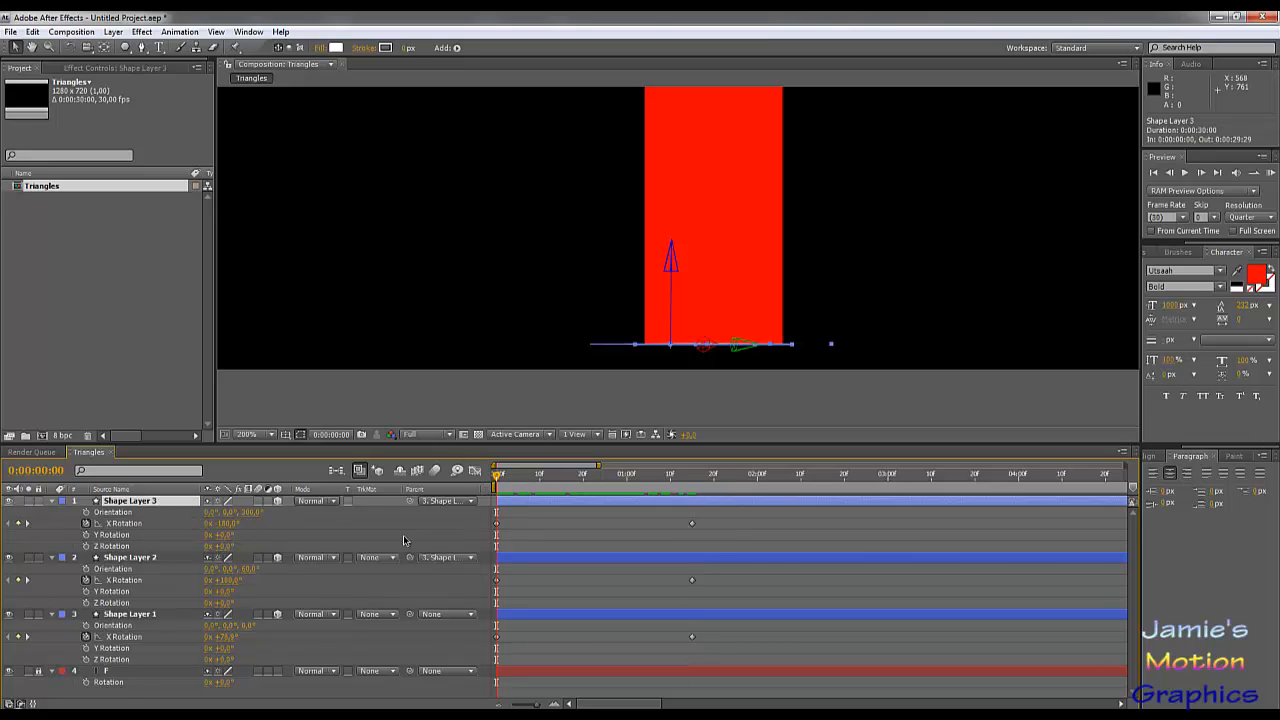
key("ctrl+d")
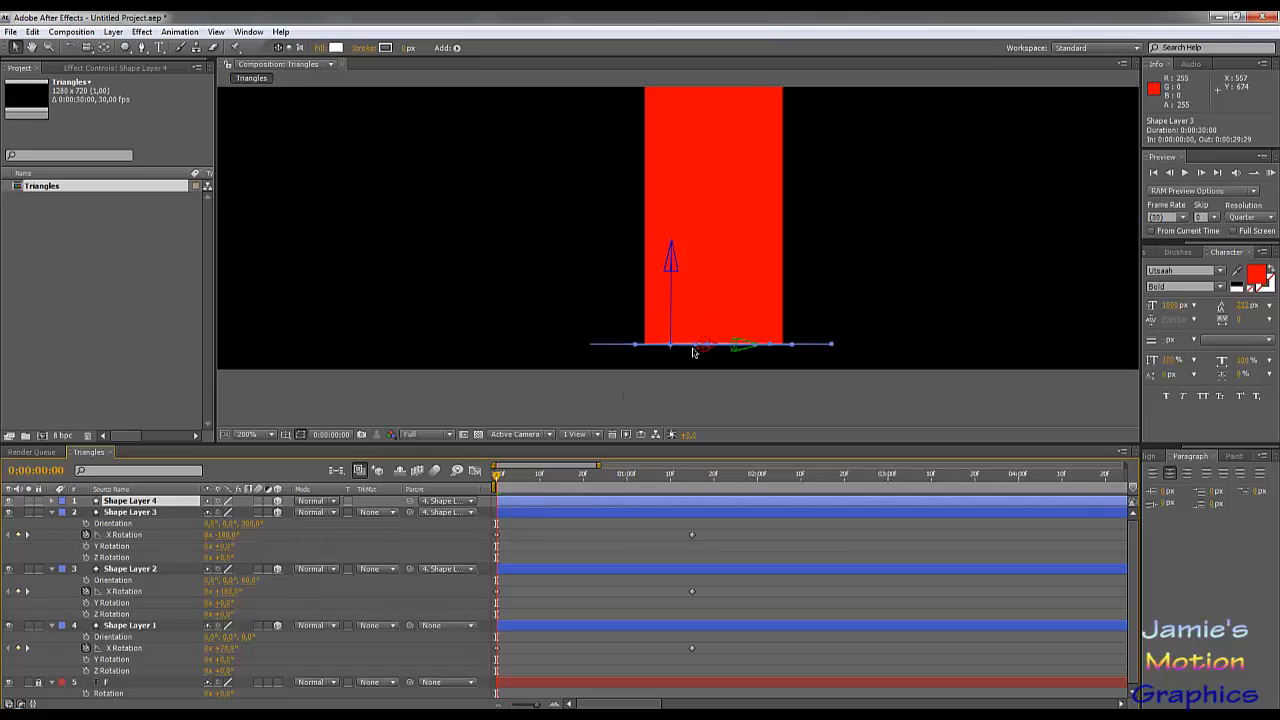
left_click_drag(601, 476, 761, 488)
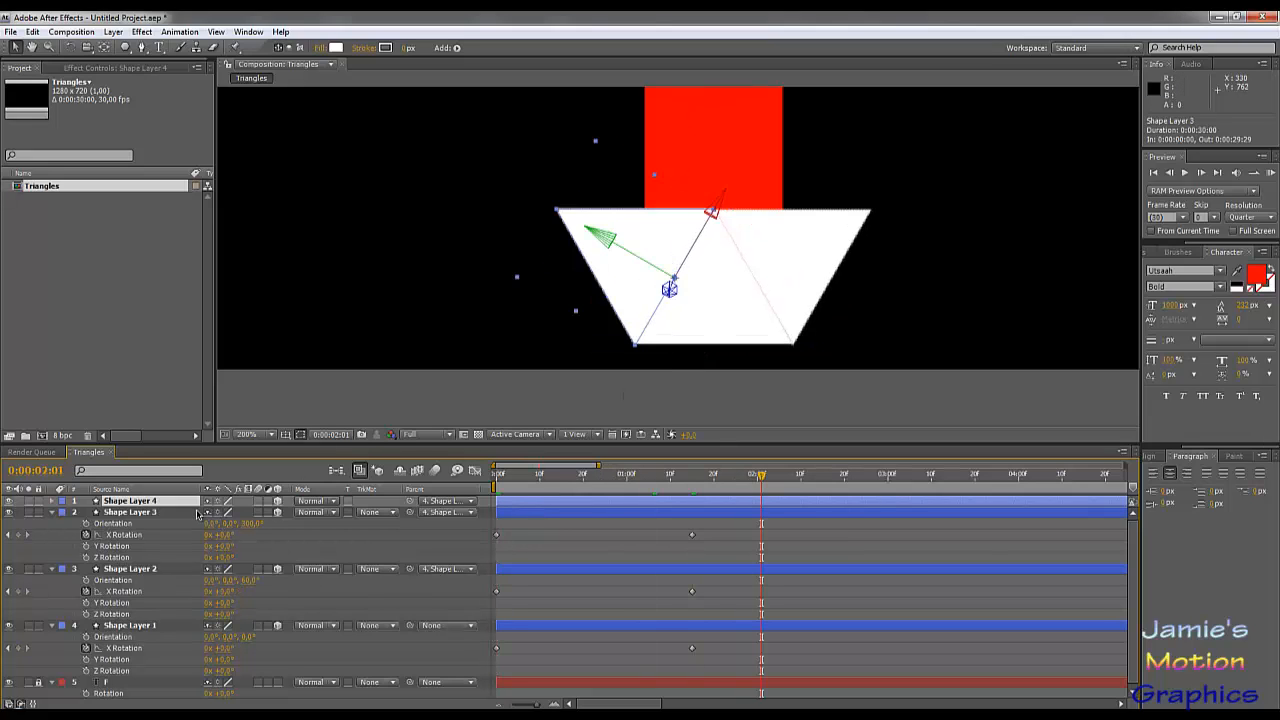
key("r")
mouse_move(252, 512)
left_mouse_down()
mouse_move(292, 519)
mouse_move(267, 515)
left_mouse_up()
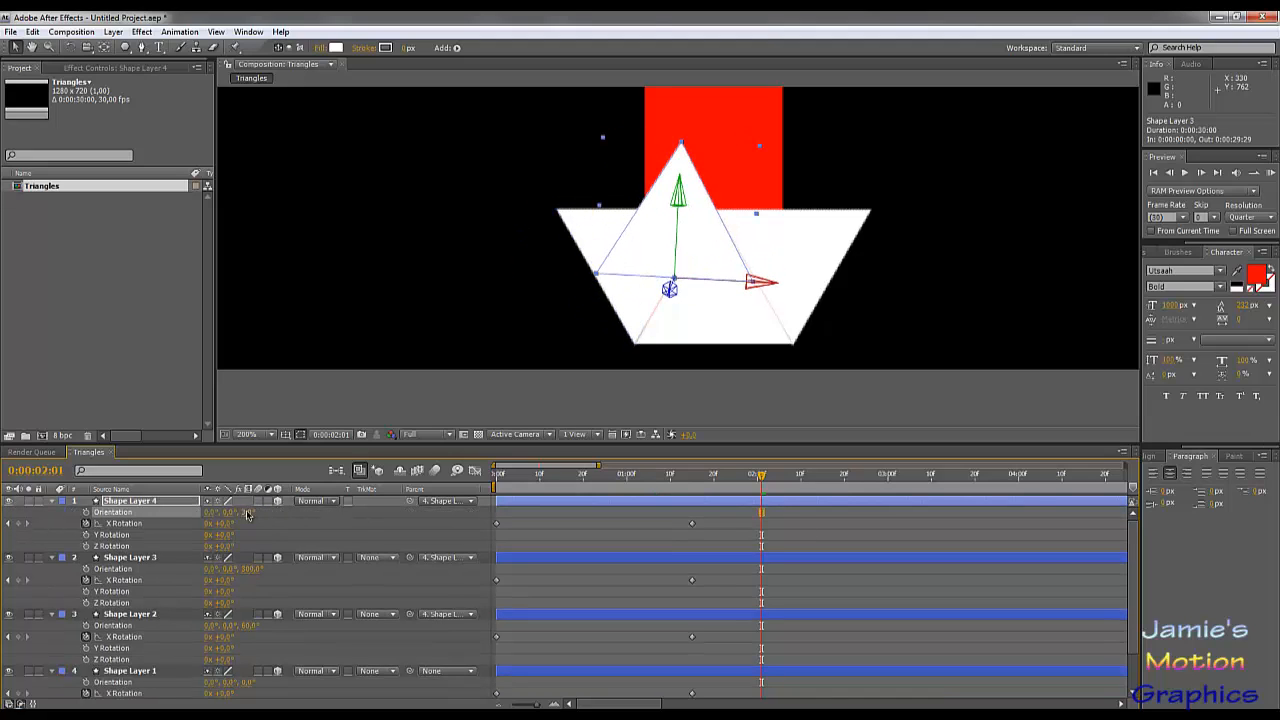
left_click(248, 514)
type("0")
key("Return")
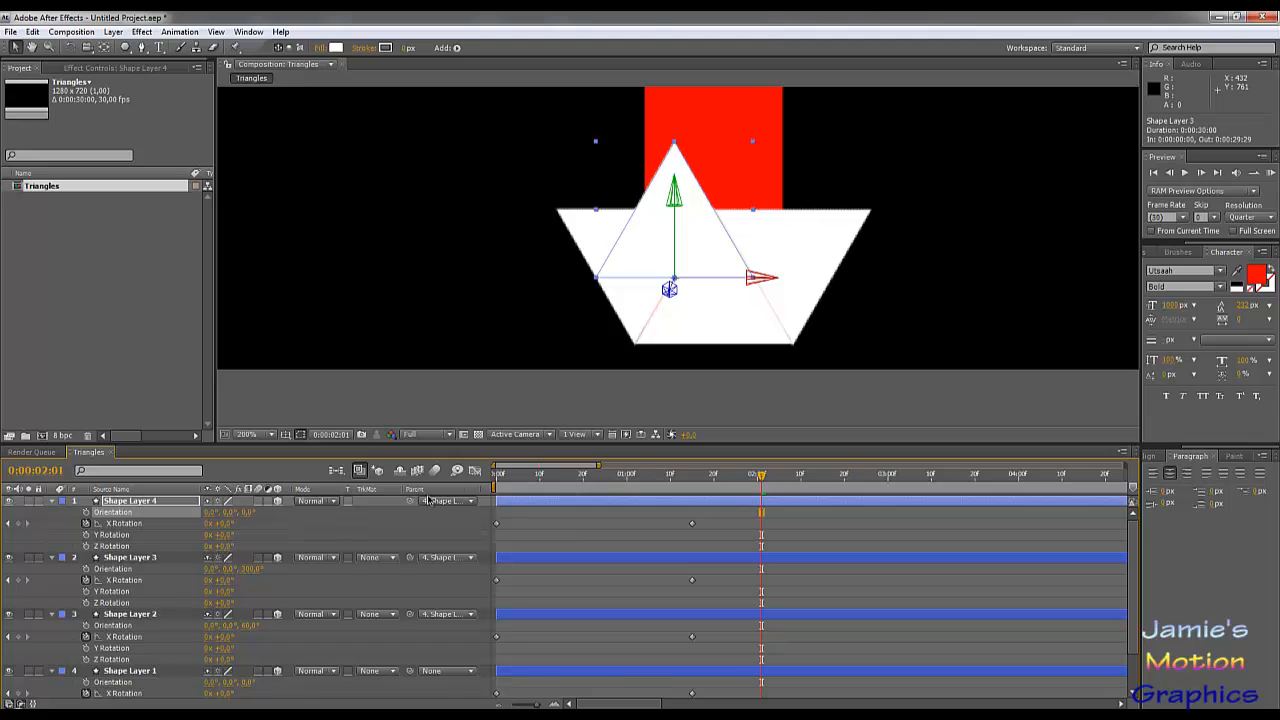
Parent Shape Layer 4 to Shape Layer 3 and align it with that triangle's upper edge, at about 25.4, 10.6.
left_click_drag(410, 506, 157, 560)
mouse_move(684, 245)
left_mouse_down()
mouse_move(643, 189)
mouse_move(690, 444)
mouse_move(701, 251)
left_mouse_up()
scroll(648, 238, "up", 3)
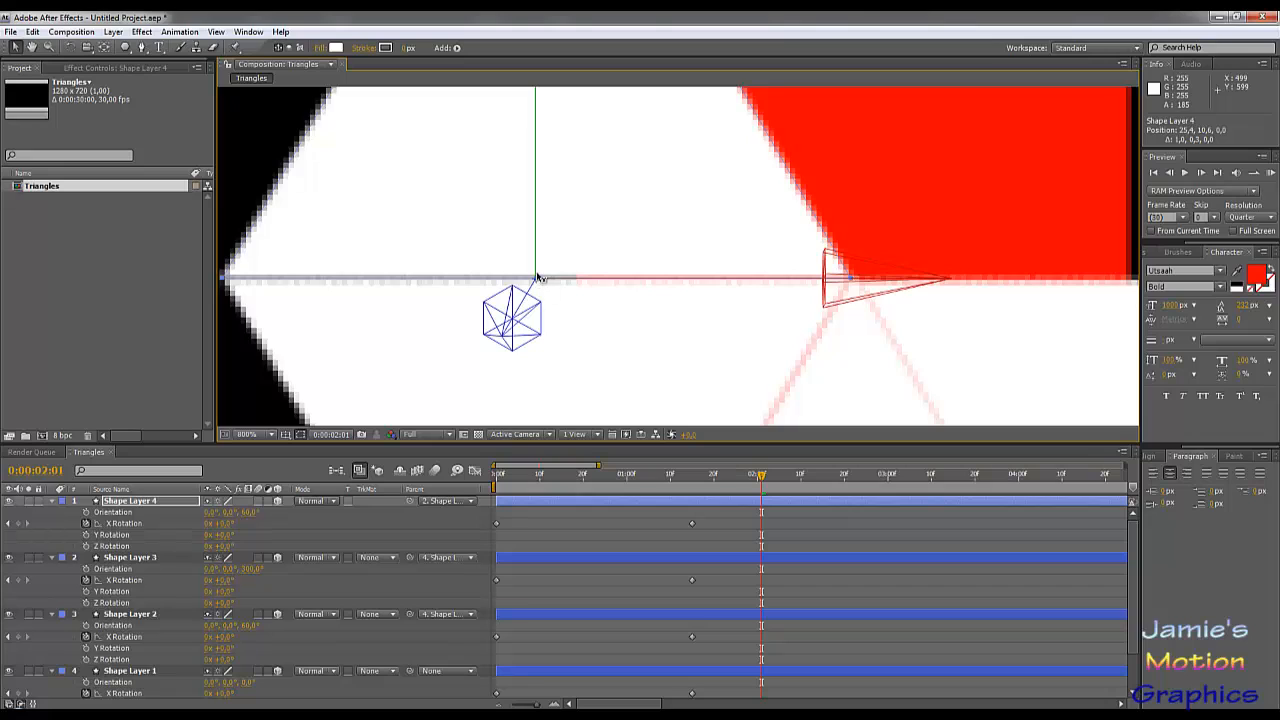
scroll(551, 180, "up", 1)
scroll(523, 237, "down", 3)
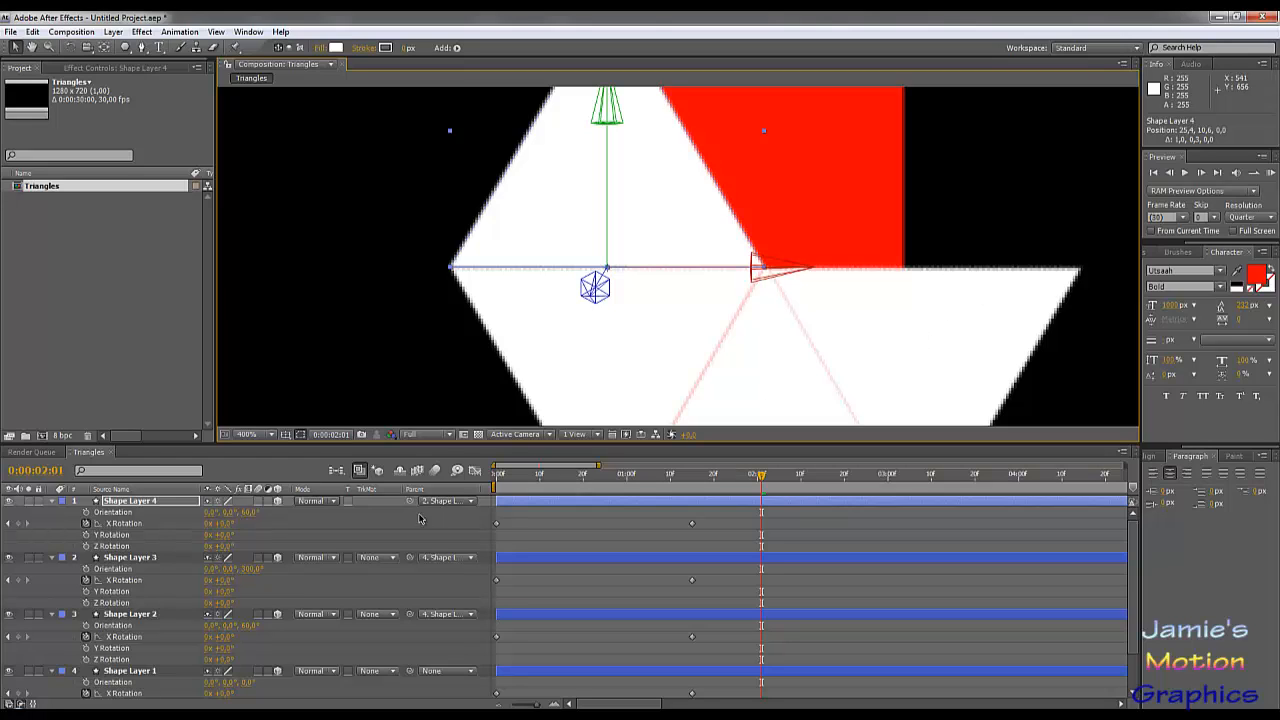
left_click_drag(410, 503, 146, 562)
scroll(677, 274, "down", 2)
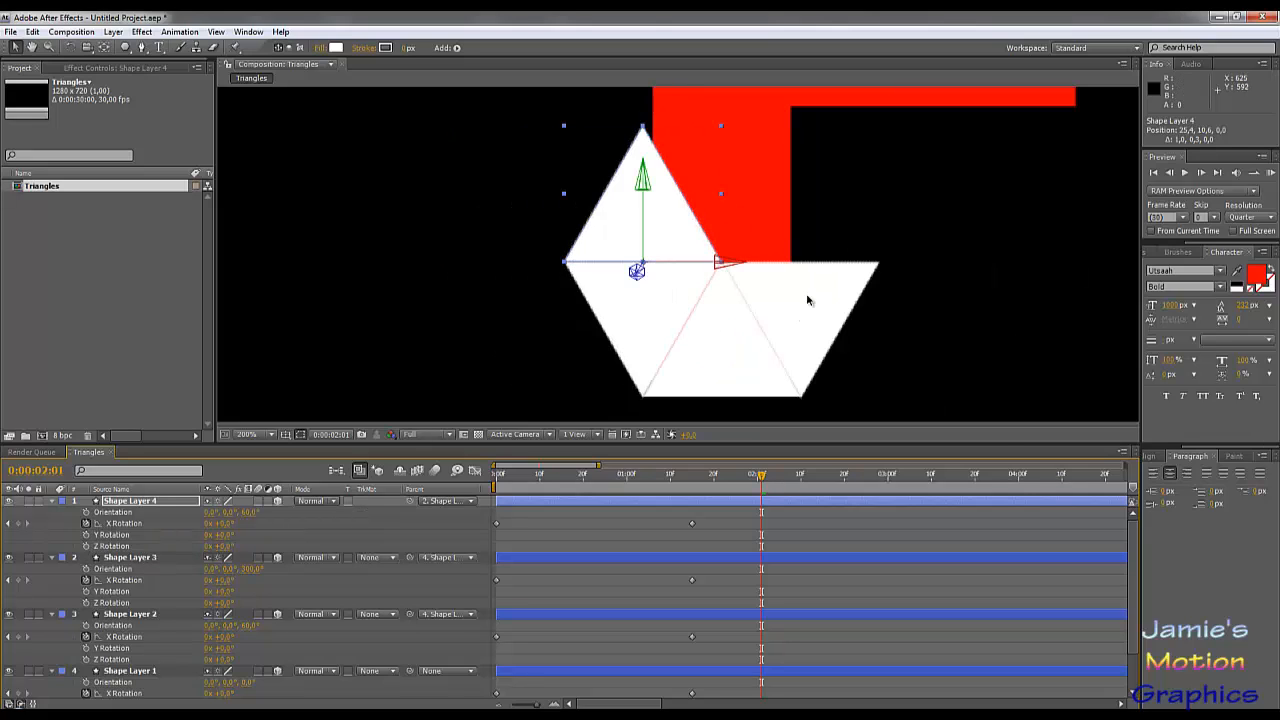
Duplicate Shape Layer 4 and place the copy on the upper edge of Shape Layer 2, at about 84.7, 113.2.
left_click(164, 504)
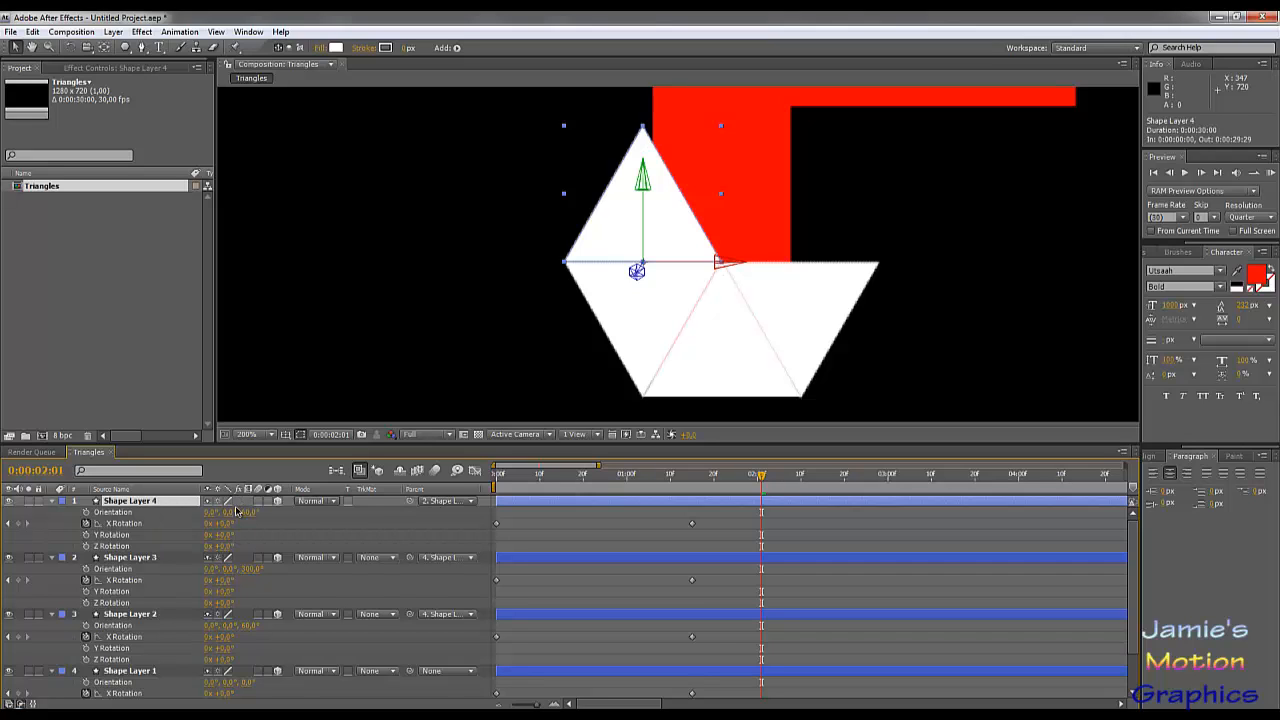
key("ctrl+d")
key("r")
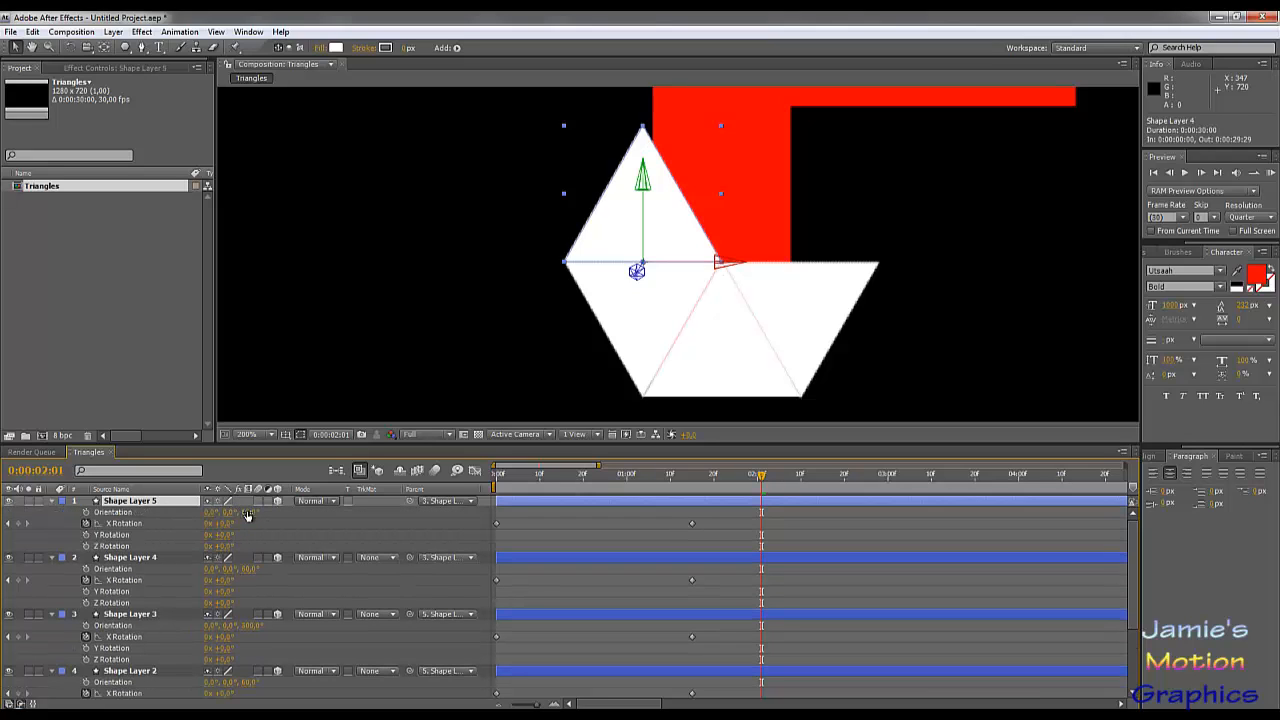
left_click_drag(685, 250, 600, 307)
scroll(830, 277, "up", 2)
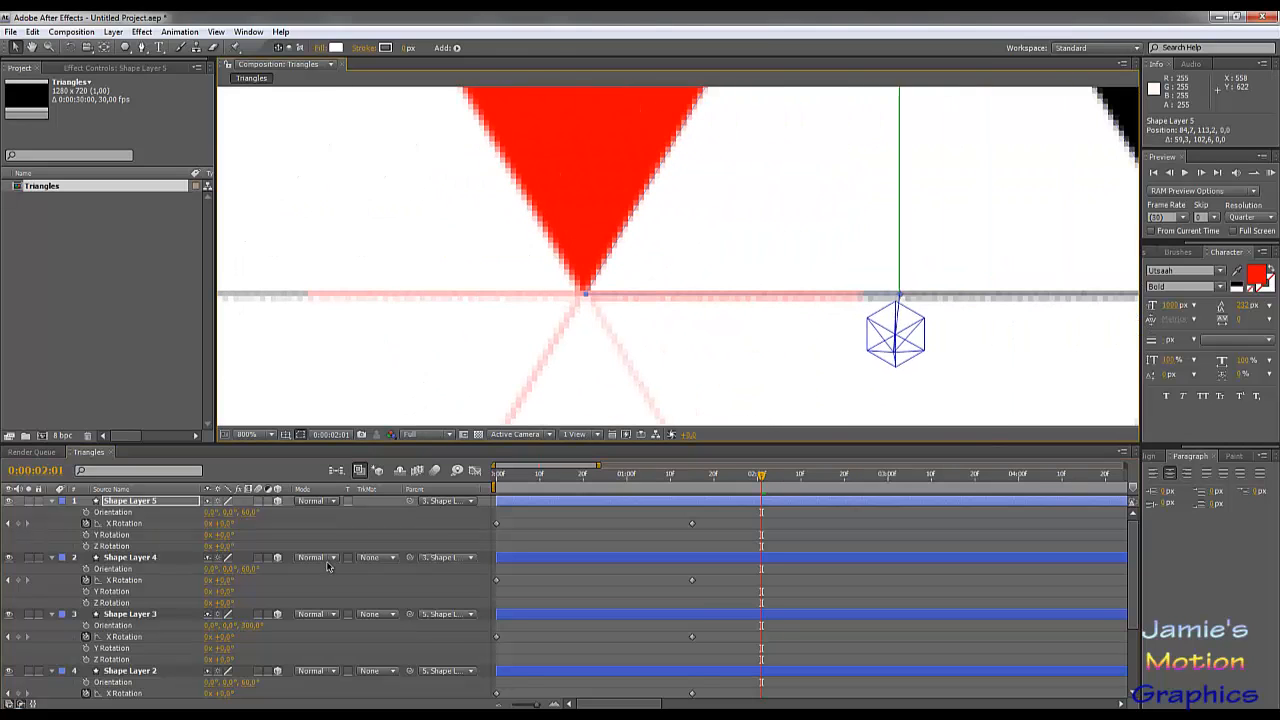
scroll(763, 290, "down", 1)
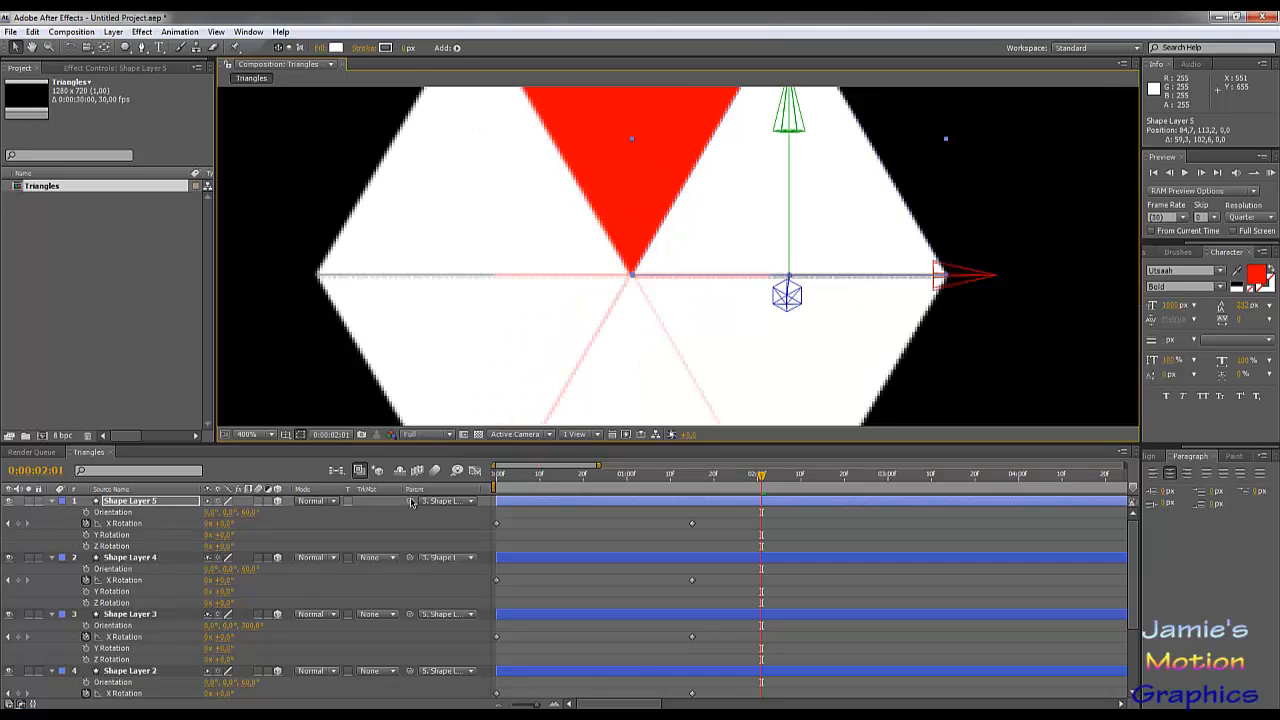
Parent Shape Layer 5 to Shape Layer 2.
left_click_drag(410, 502, 138, 675)
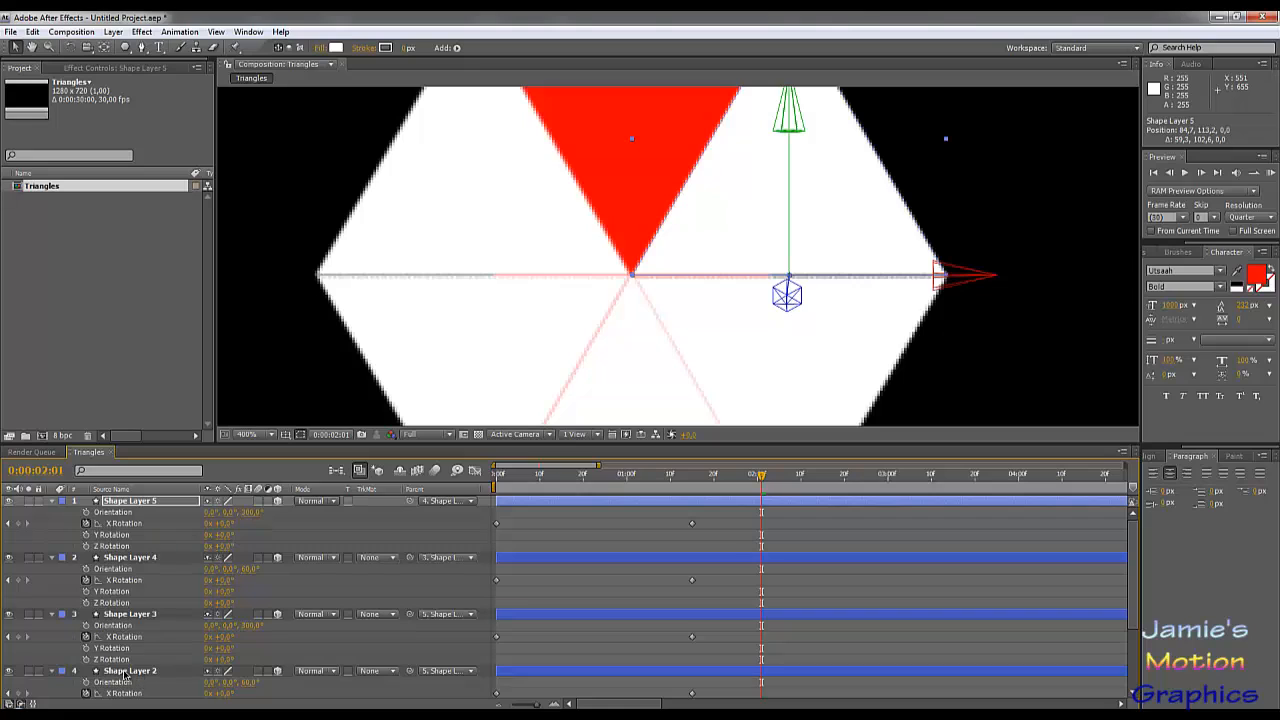
left_click(812, 364)
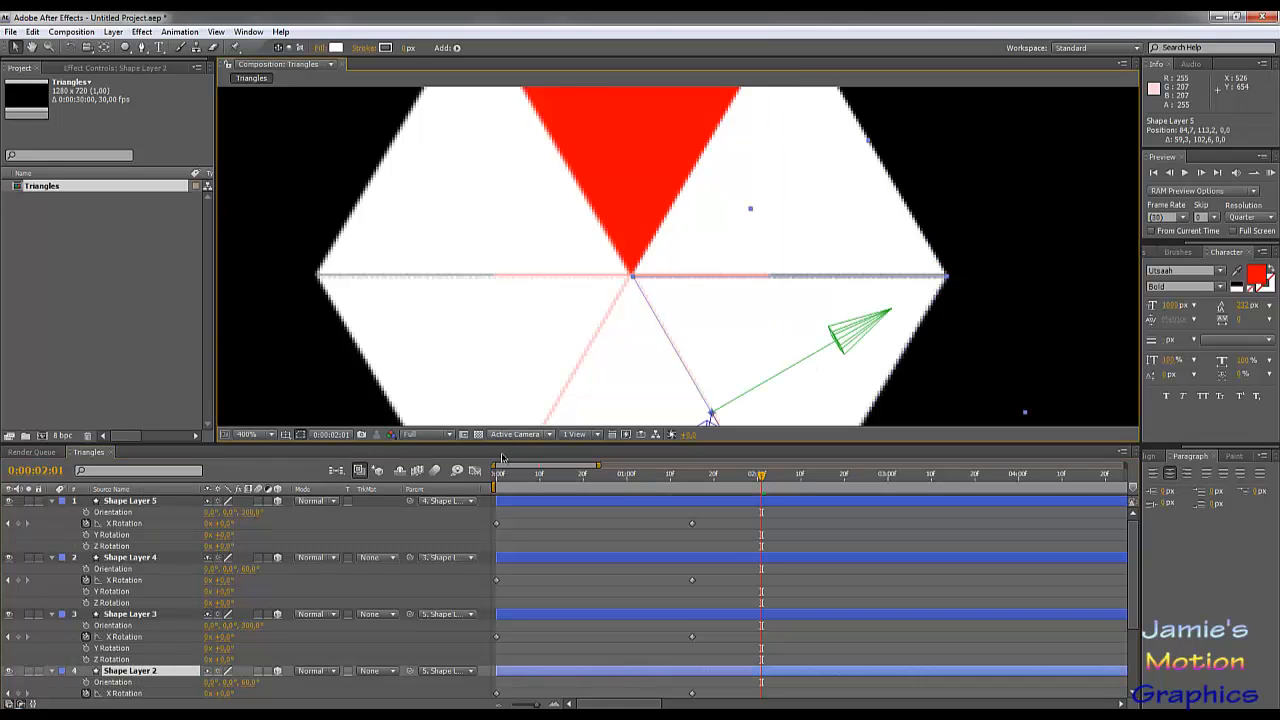
left_click_drag(409, 505, 139, 674)
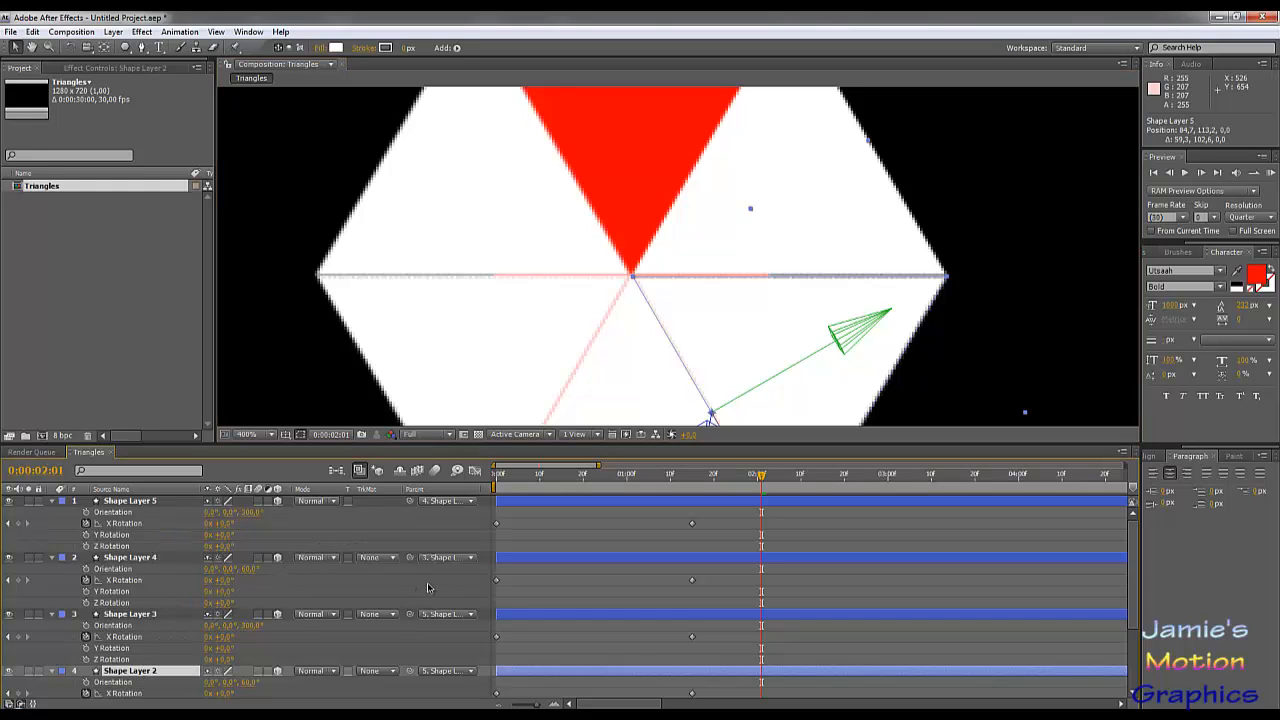
Examine the alignment of the five triangles around their shared centre and how they cover the foot of the F.
key("comma")
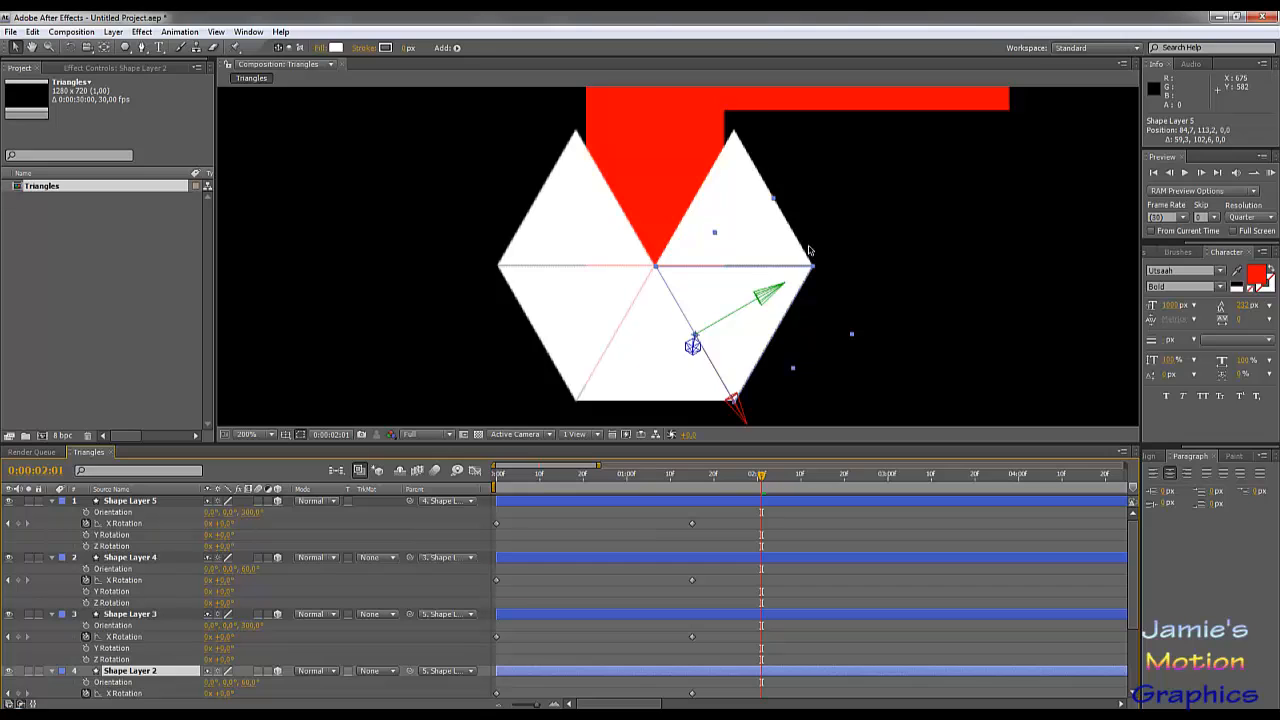
key("comma")
key("comma")
key("comma")
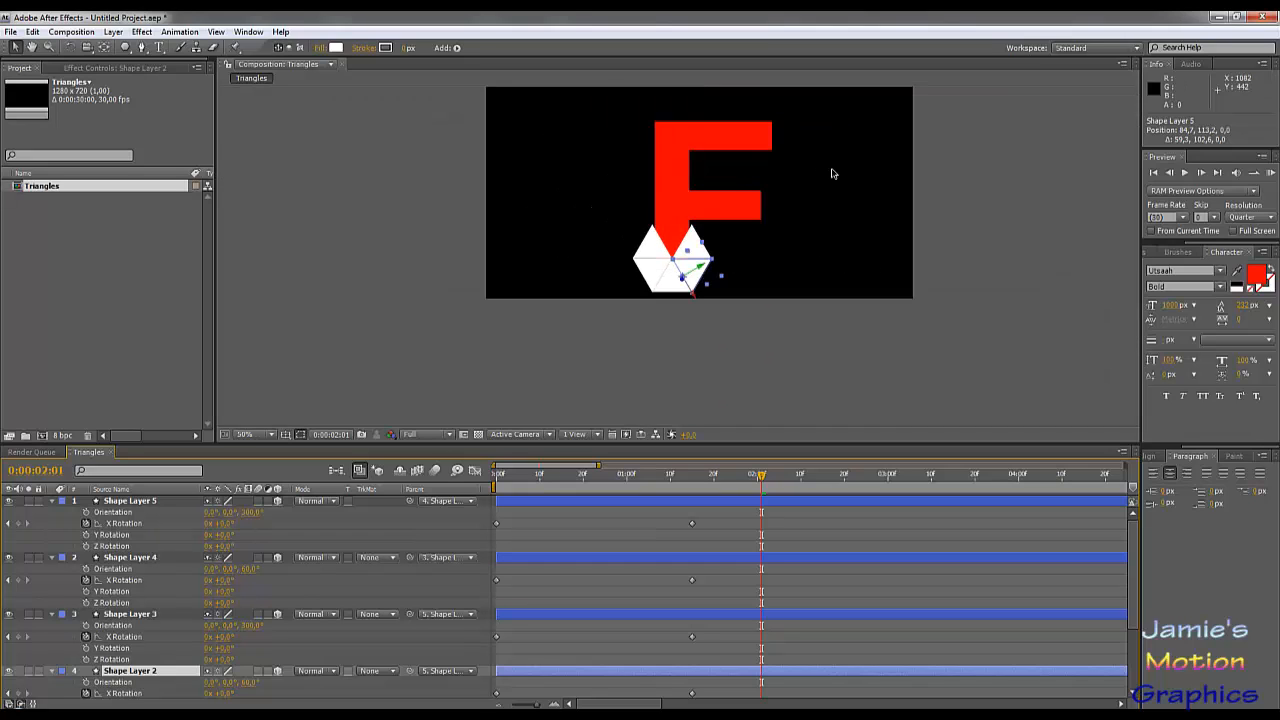
key("period")
key("period")
key("period")
key("period")
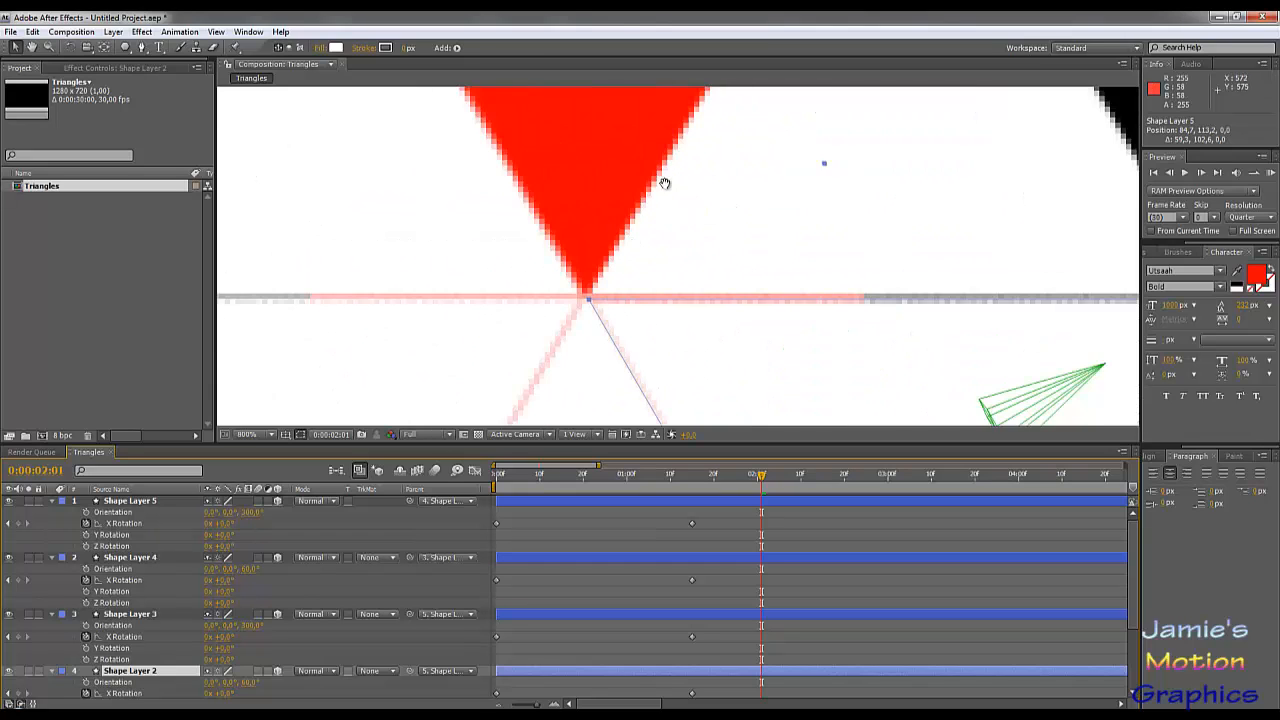
left_click_drag(665, 183, 757, 343)
key("comma")
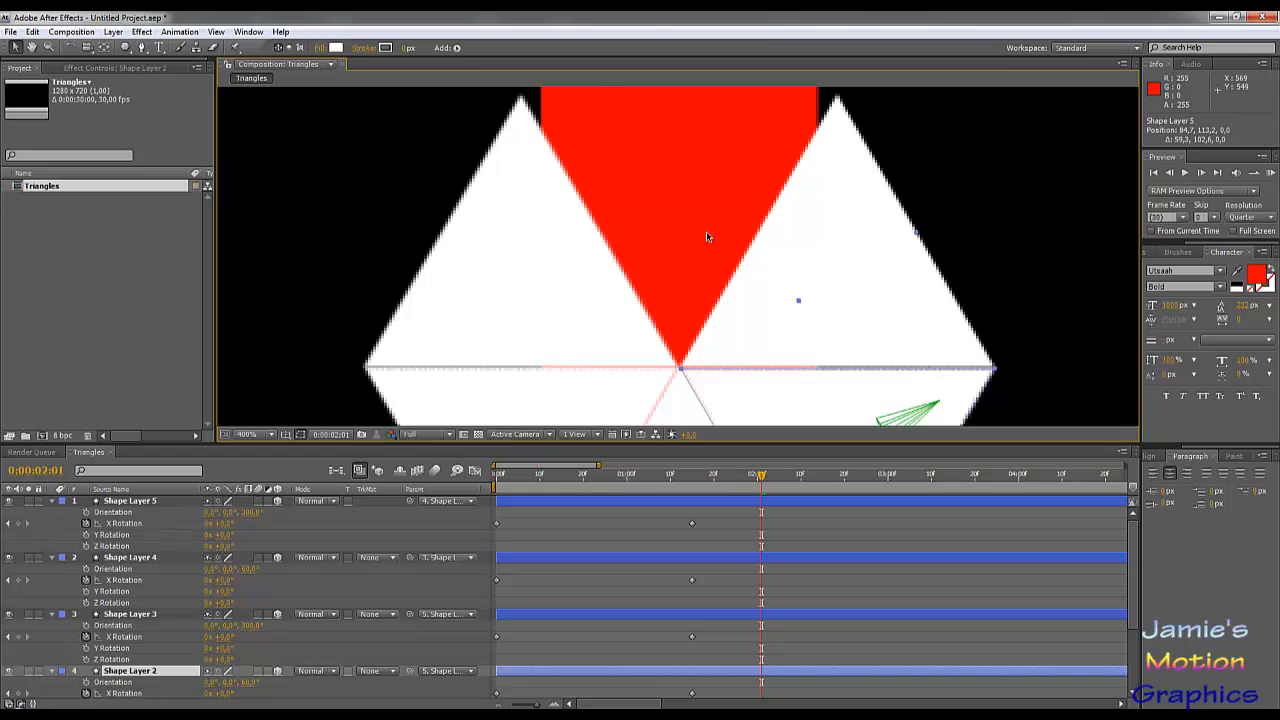
key("comma")
key("comma")
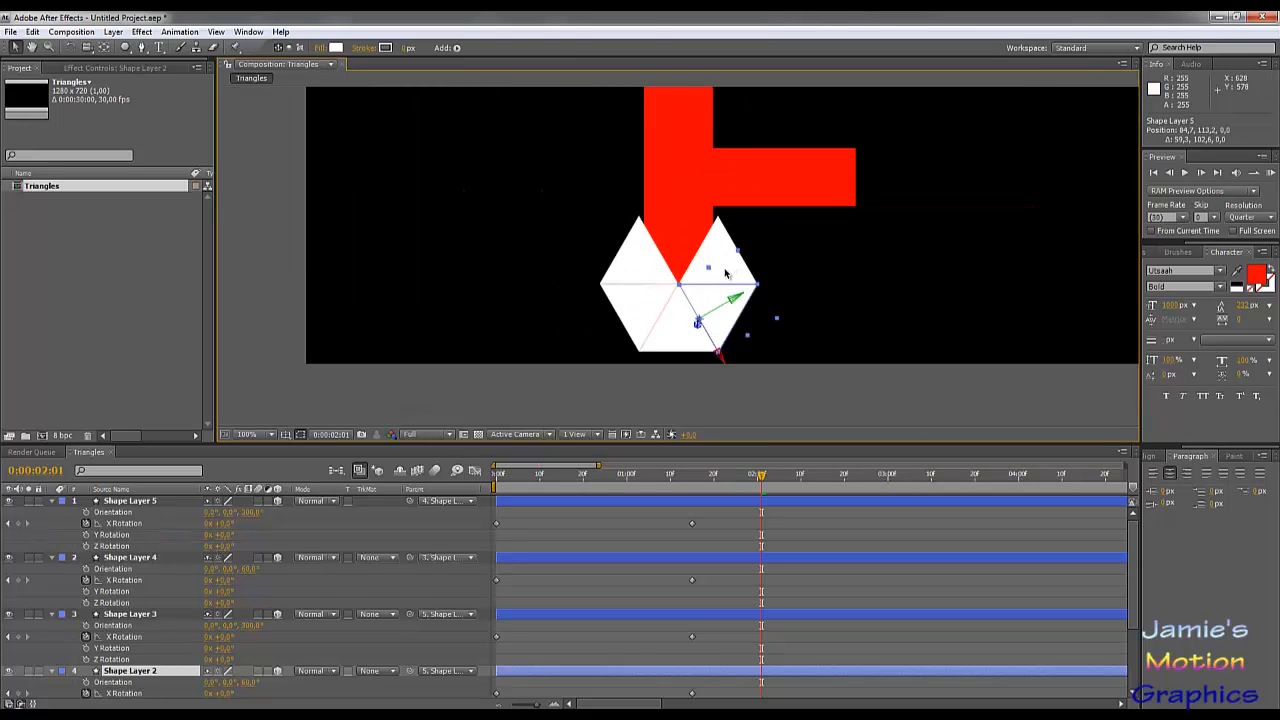
key("period")
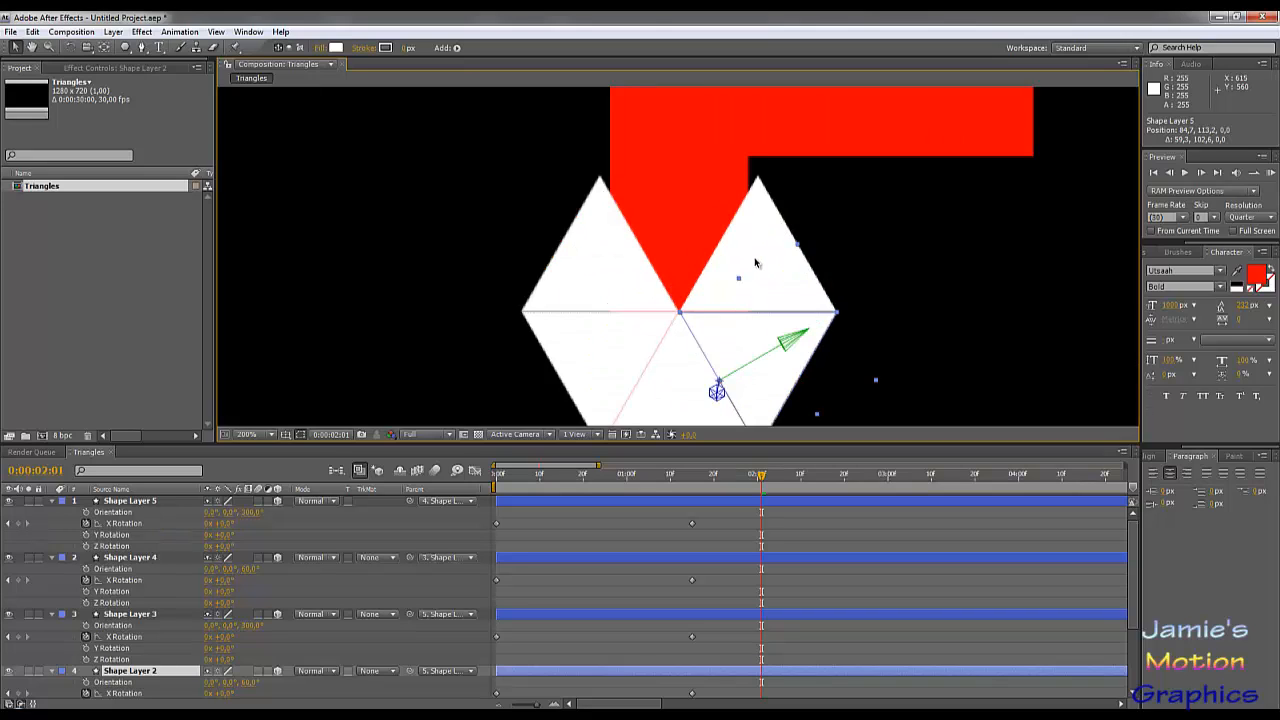
key("comma")
key("comma")
left_click_drag(810, 221, 810, 310)
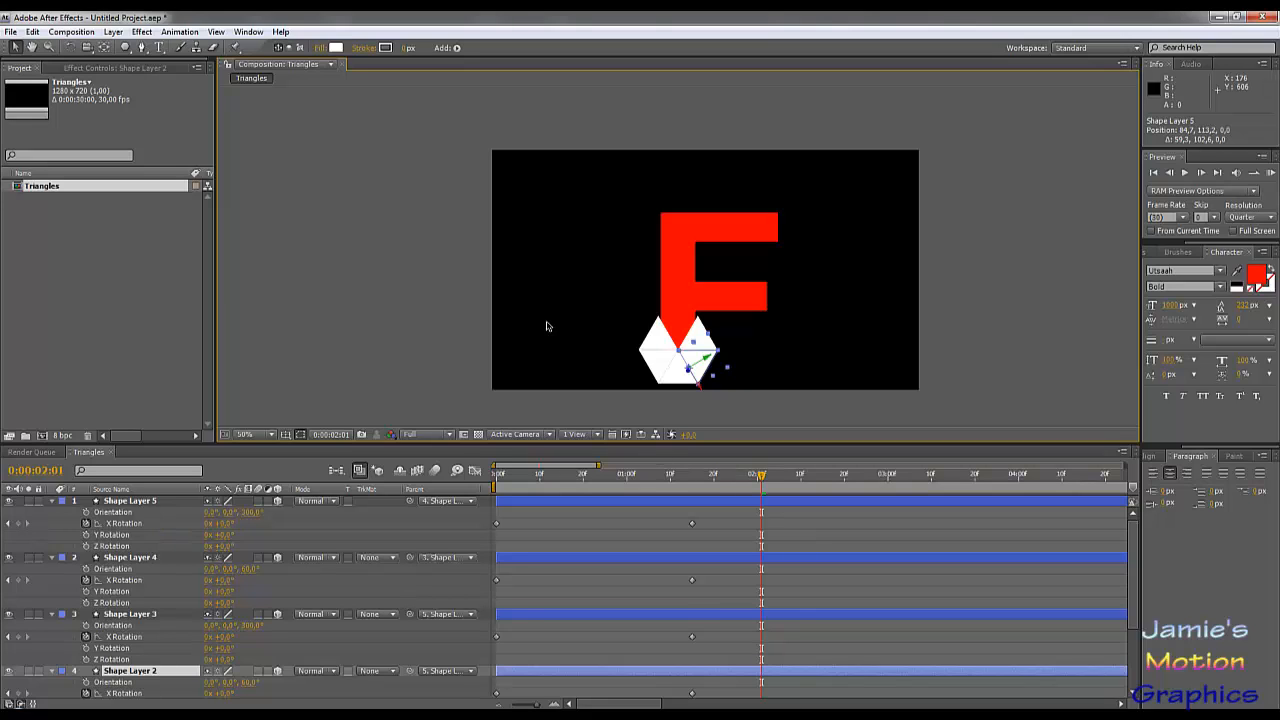
Duplicate Shape Layer 5 and set the Z orientation of the copy, Shape Layer 6, to 240°.
left_click_drag(736, 372, 795, 368)
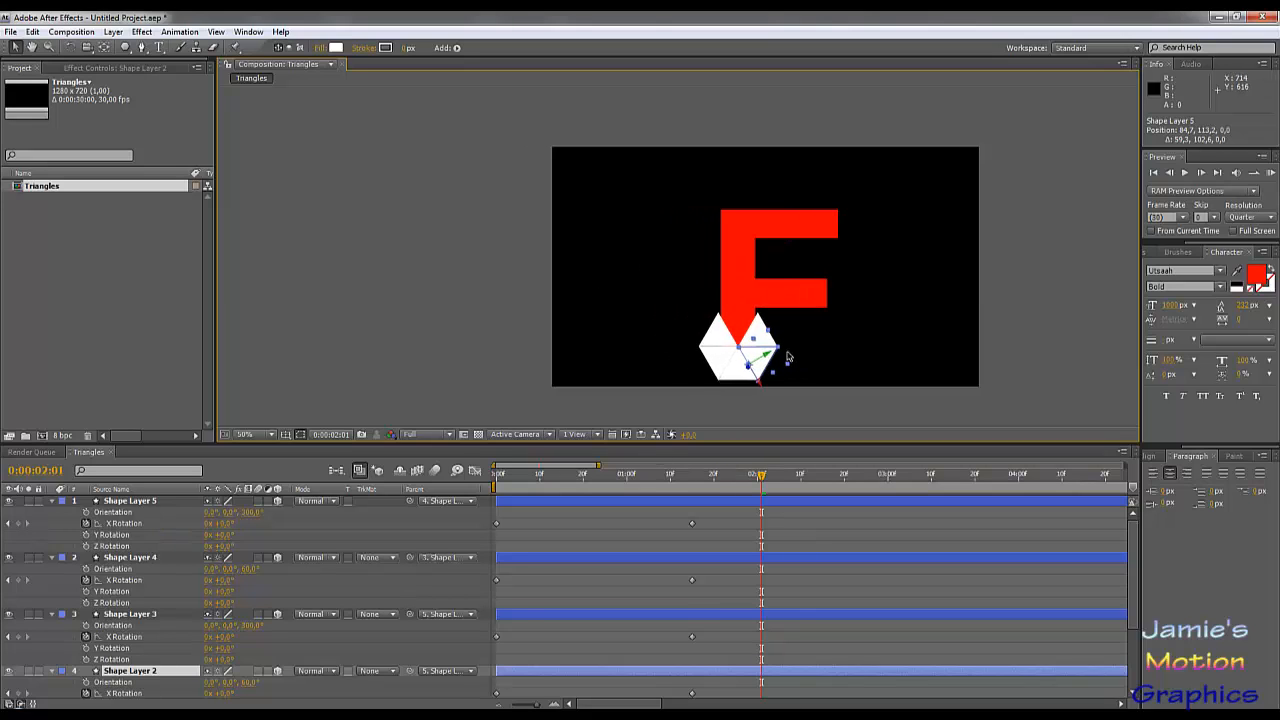
scroll(797, 365, "up", 2)
left_click_drag(901, 375, 822, 150)
left_click_drag(937, 328, 907, 236)
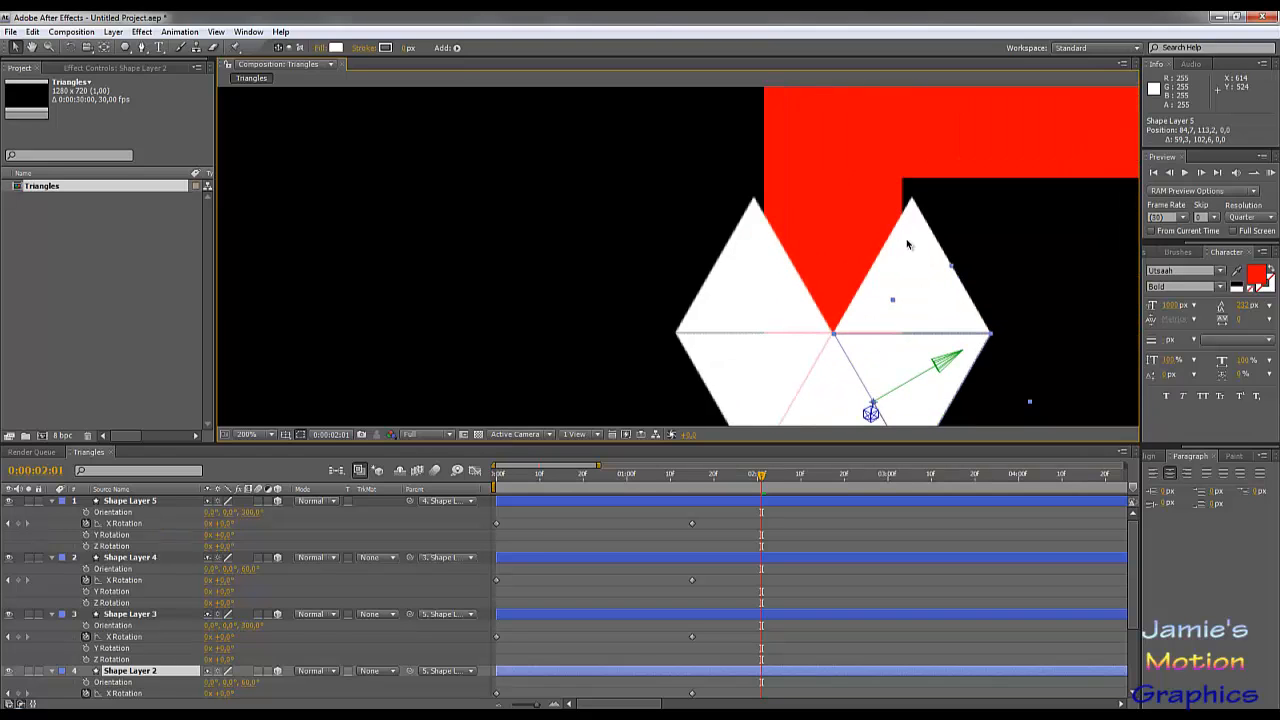
left_click(152, 501)
key("ctrl+d")
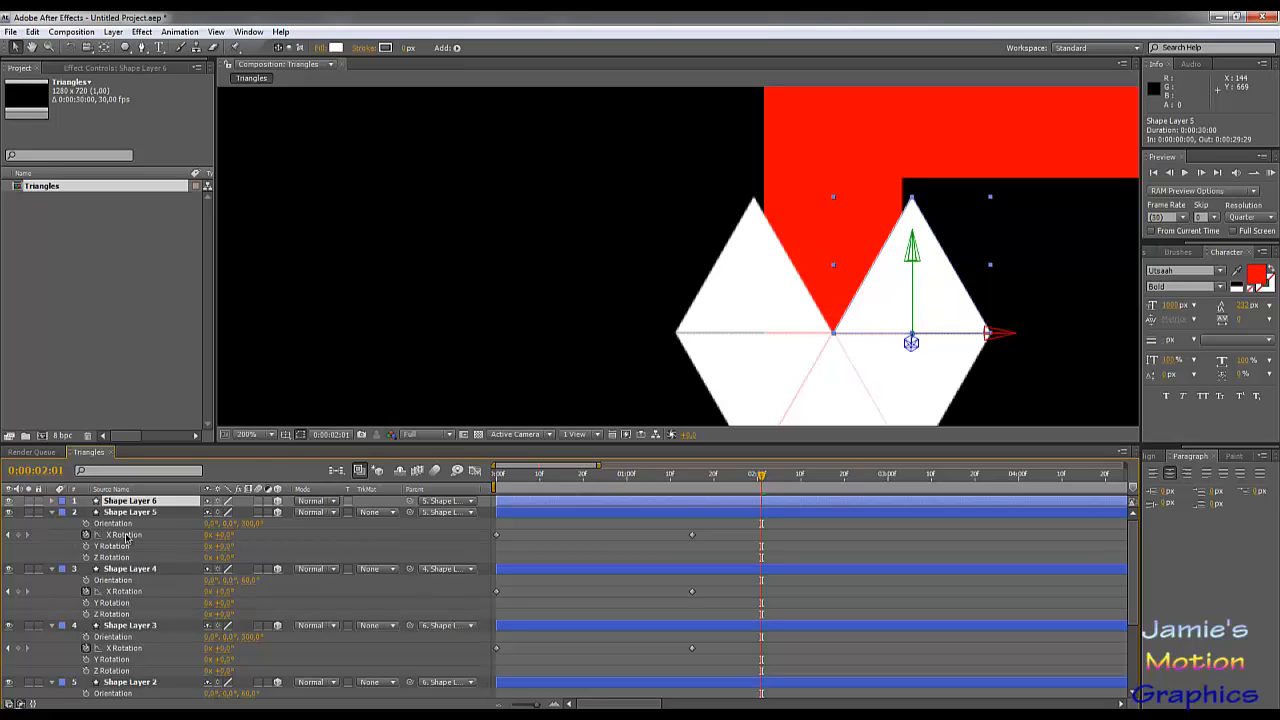
key("r")
left_click(199, 524)
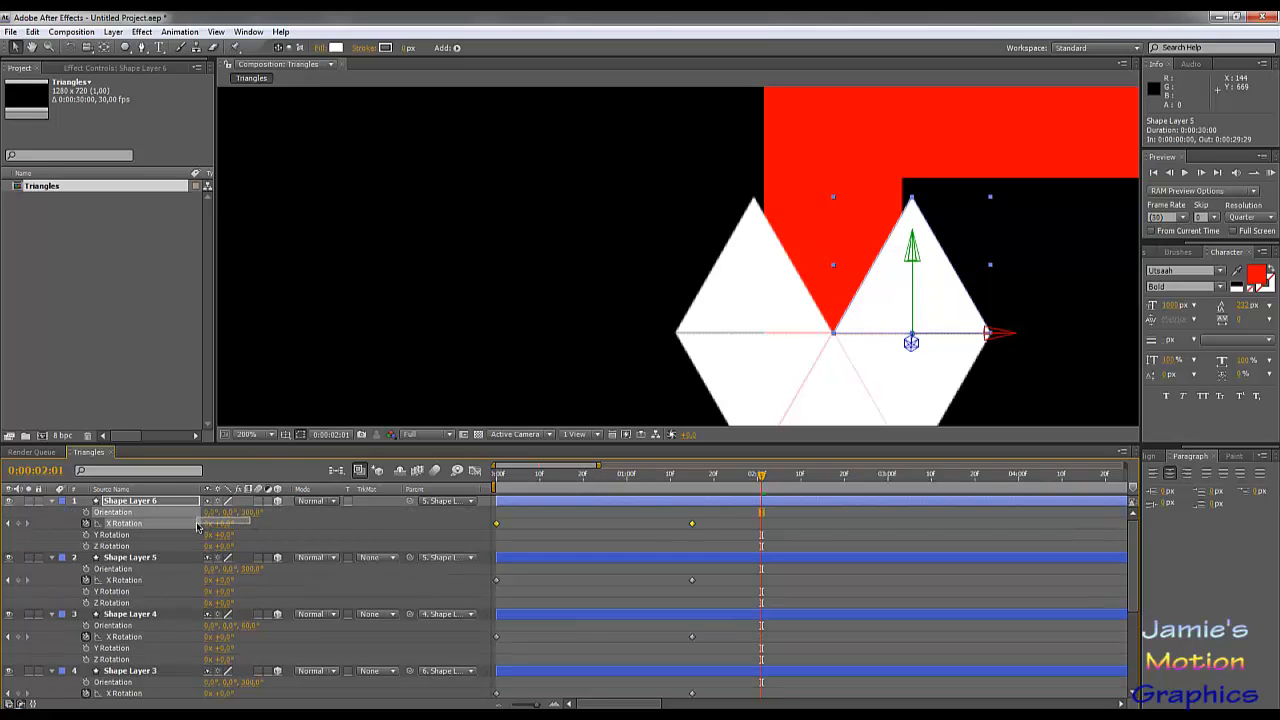
left_click_drag(249, 513, 290, 513)
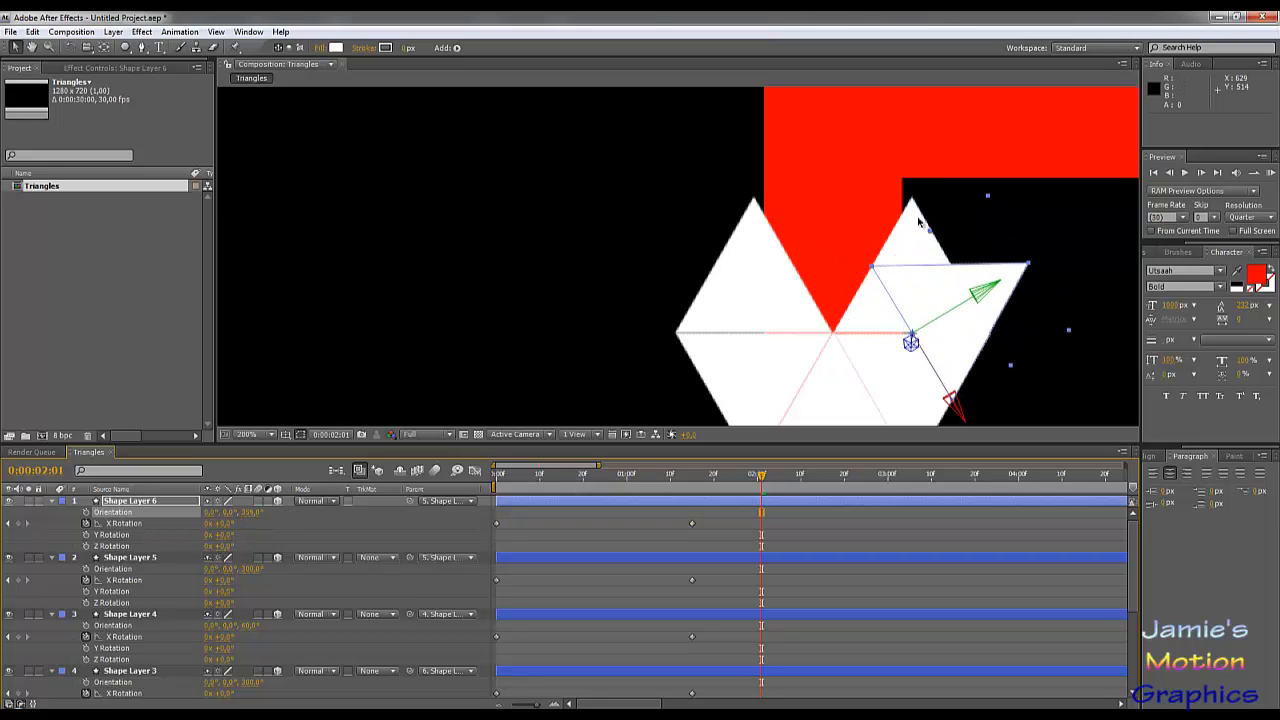
left_click_drag(250, 513, 178, 513)
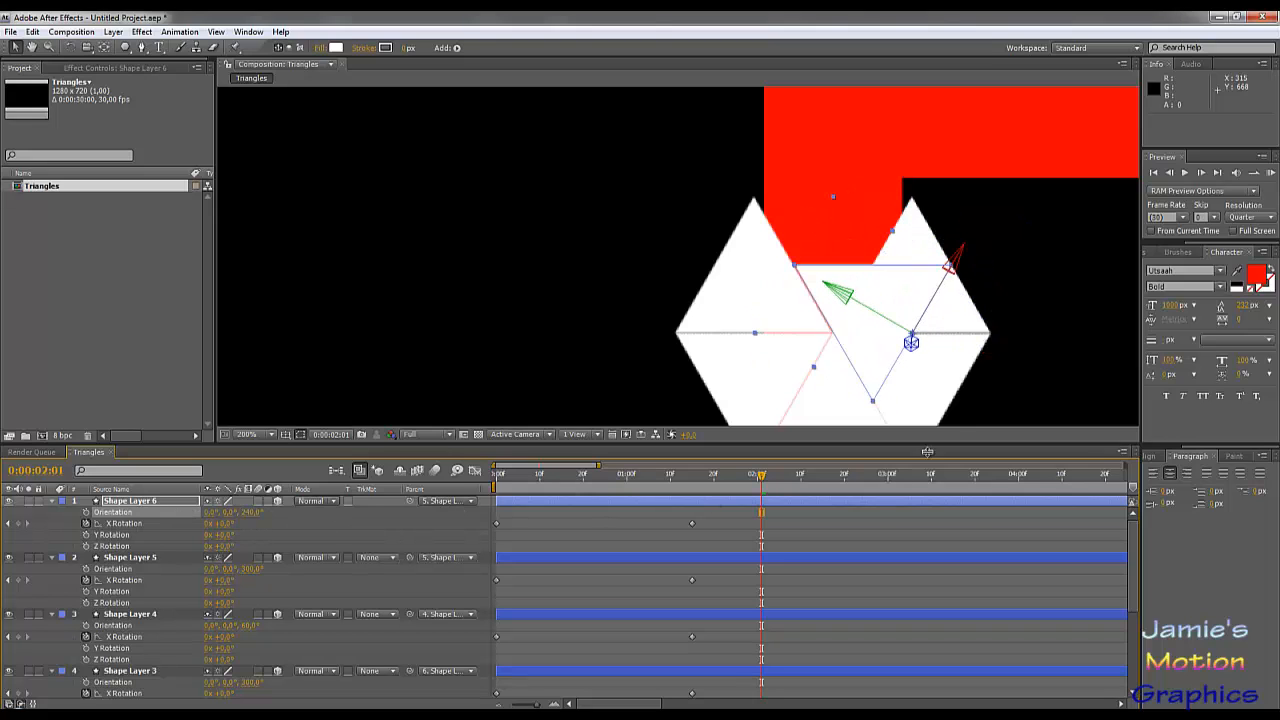
Fit Shape Layer 6 into the hexagon's upper gap, at about -92.9, 11.4, and parent it to Shape Layer 5.
left_click_drag(920, 292, 876, 224)
scroll(870, 277, "up", 1)
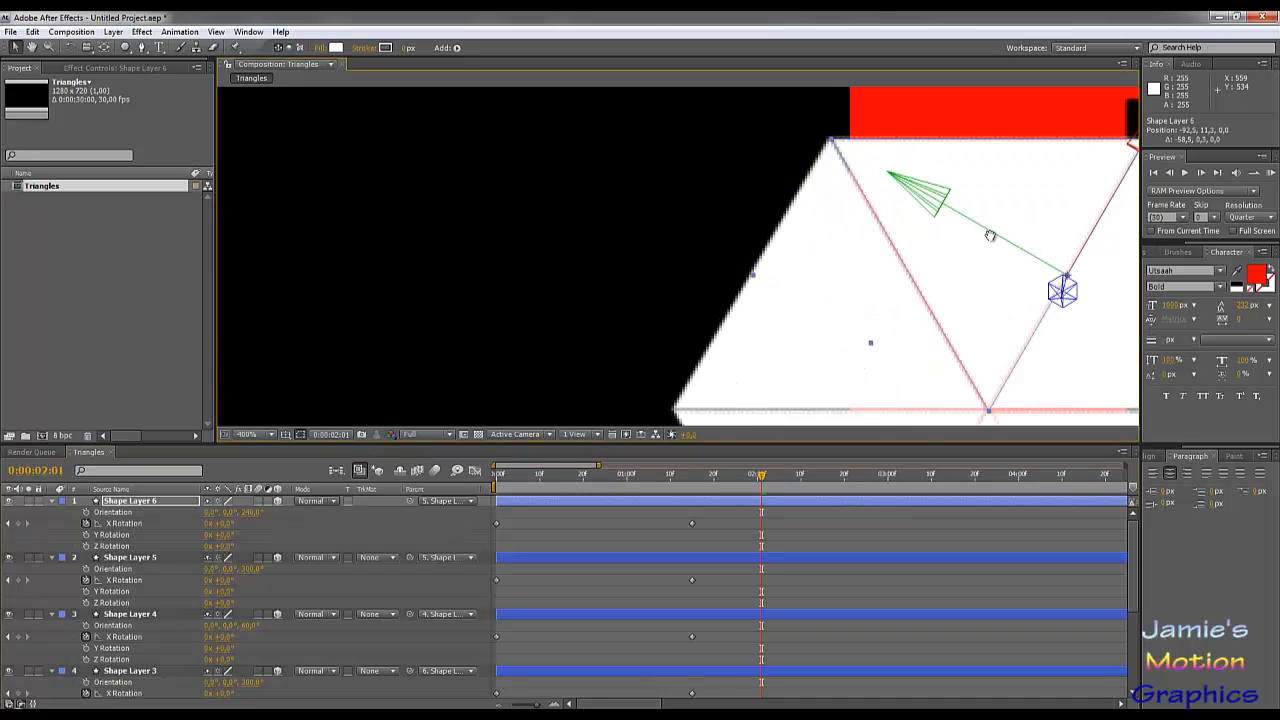
left_click_drag(990, 235, 905, 230)
key("Up")
key("Left")
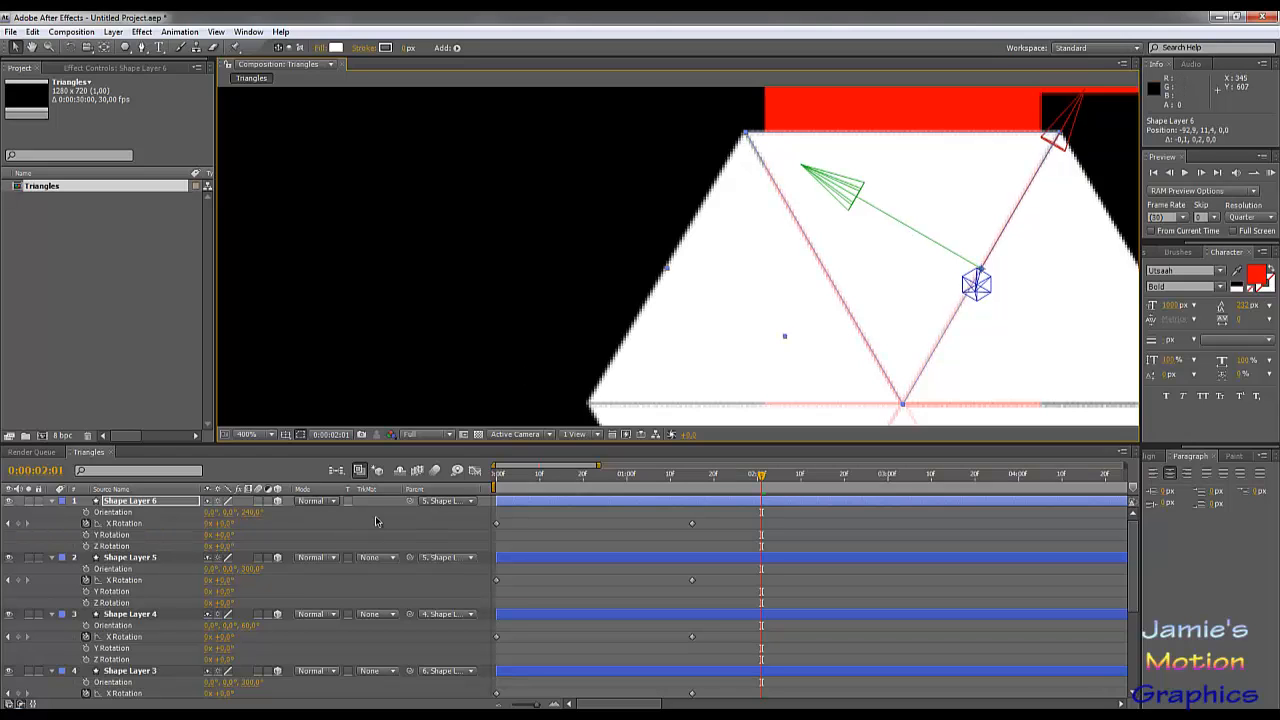
left_click_drag(411, 501, 130, 565)
left_click(1010, 323)
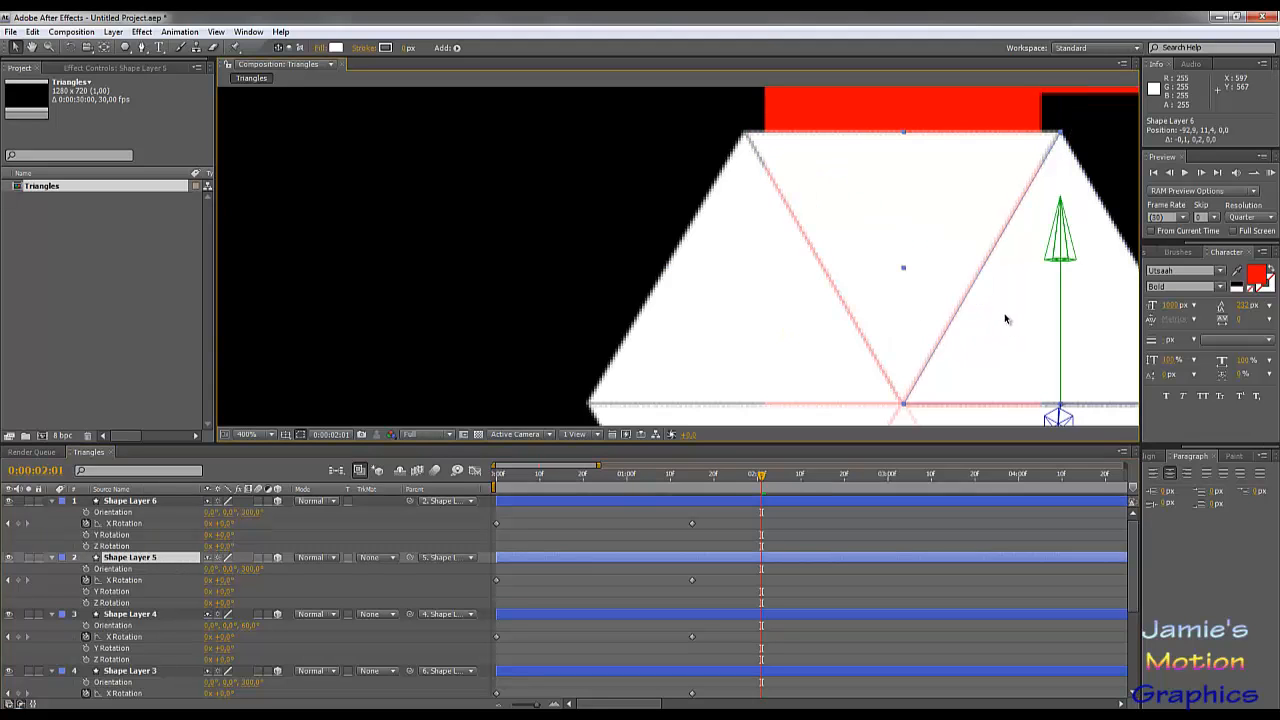
Return to 0:00 and set Shape Layer 6's starting X Rotation keyframe to +180°.
scroll(864, 285, "down", 4)
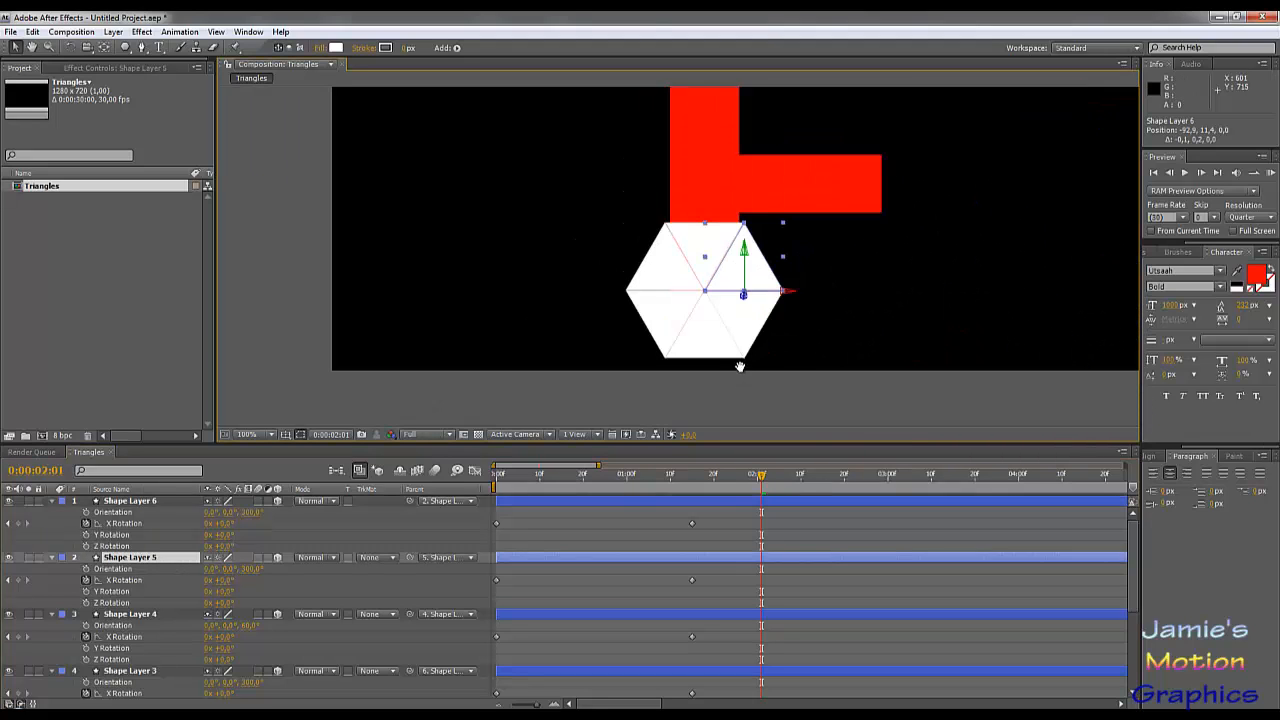
left_click_drag(740, 366, 816, 356)
left_click_drag(766, 475, 757, 476)
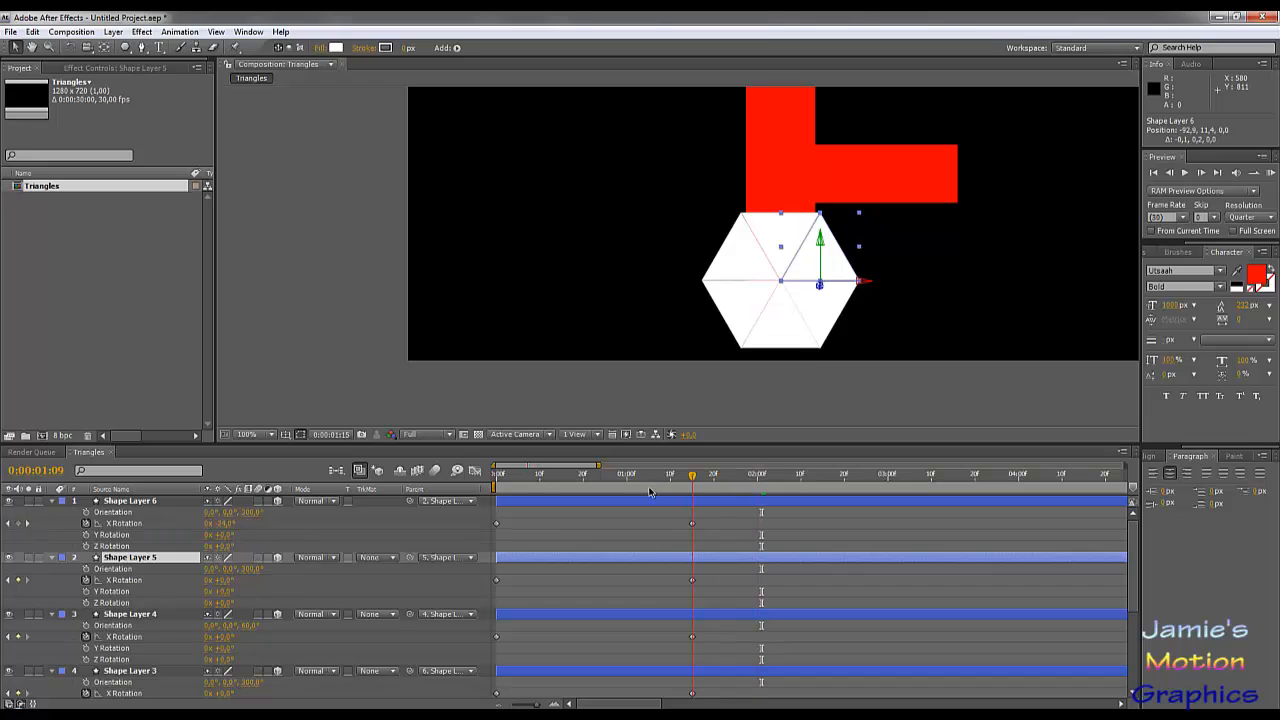
left_click_drag(649, 491, 300, 540)
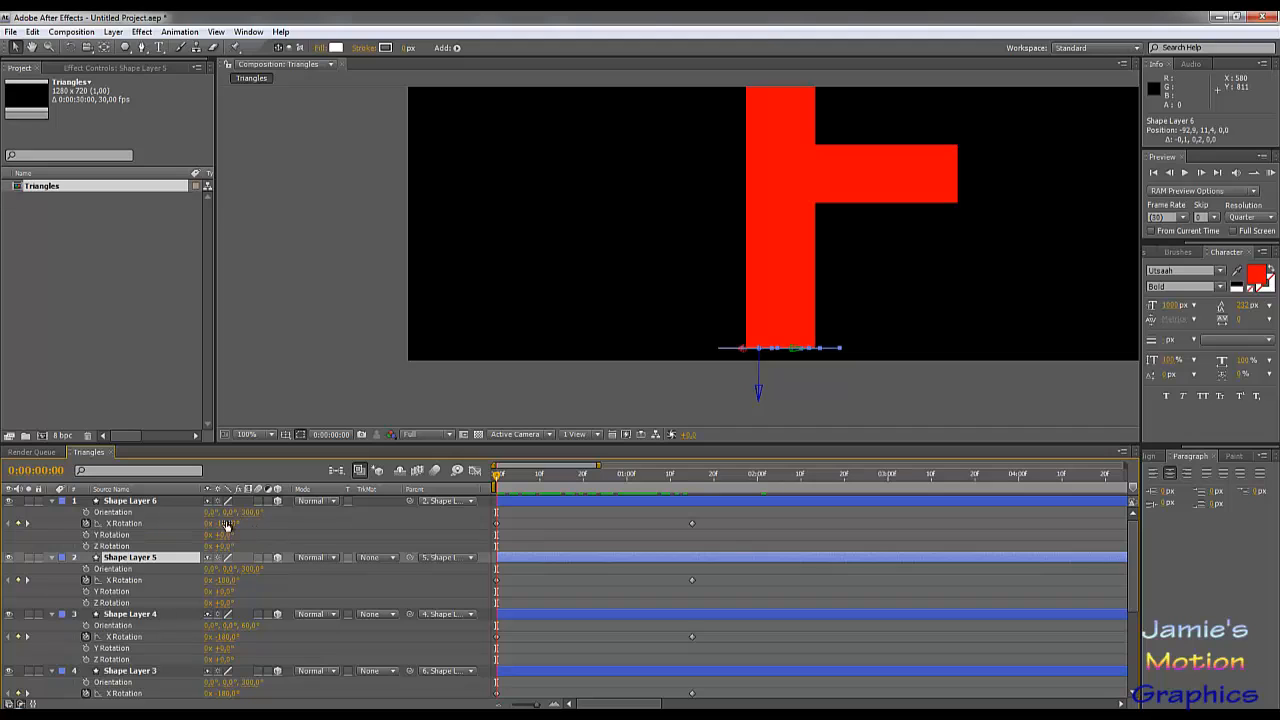
left_click(765, 499)
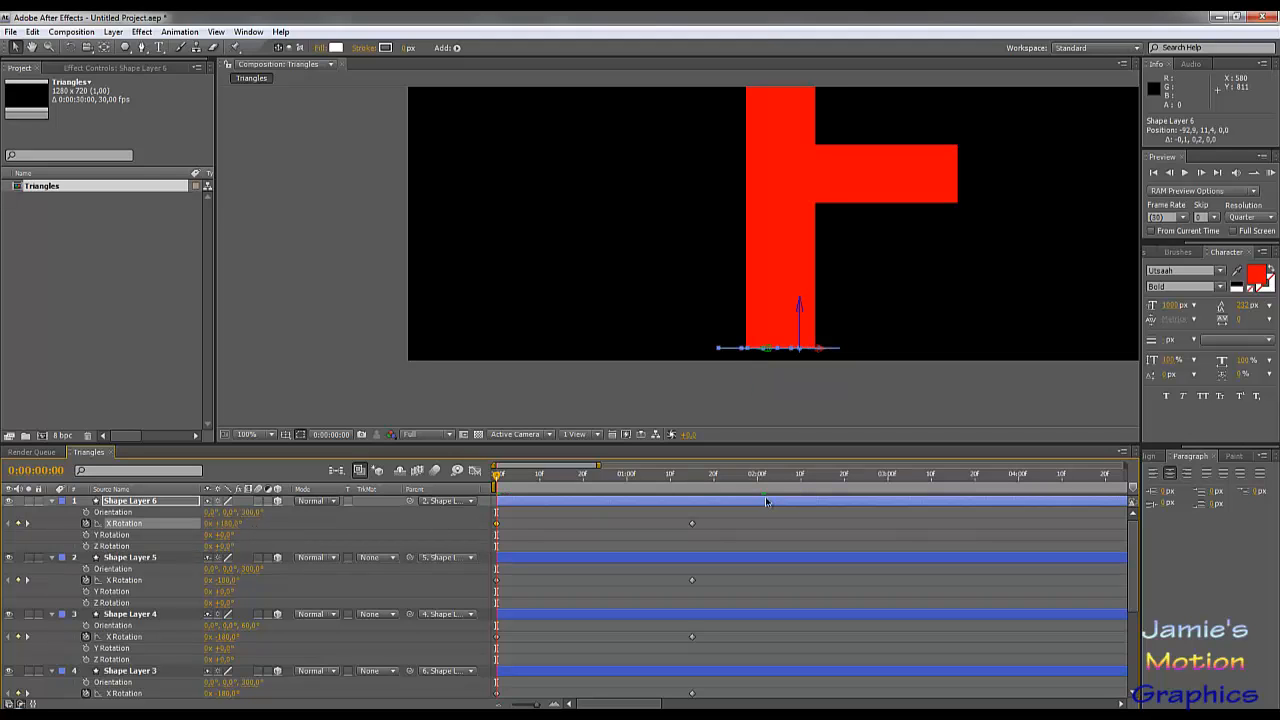
Check the hexagon's flip animation and move the X Rotation keyframes of Shape Layers 2 to 6 so they begin at 1:15.
left_click_drag(546, 477, 783, 445)
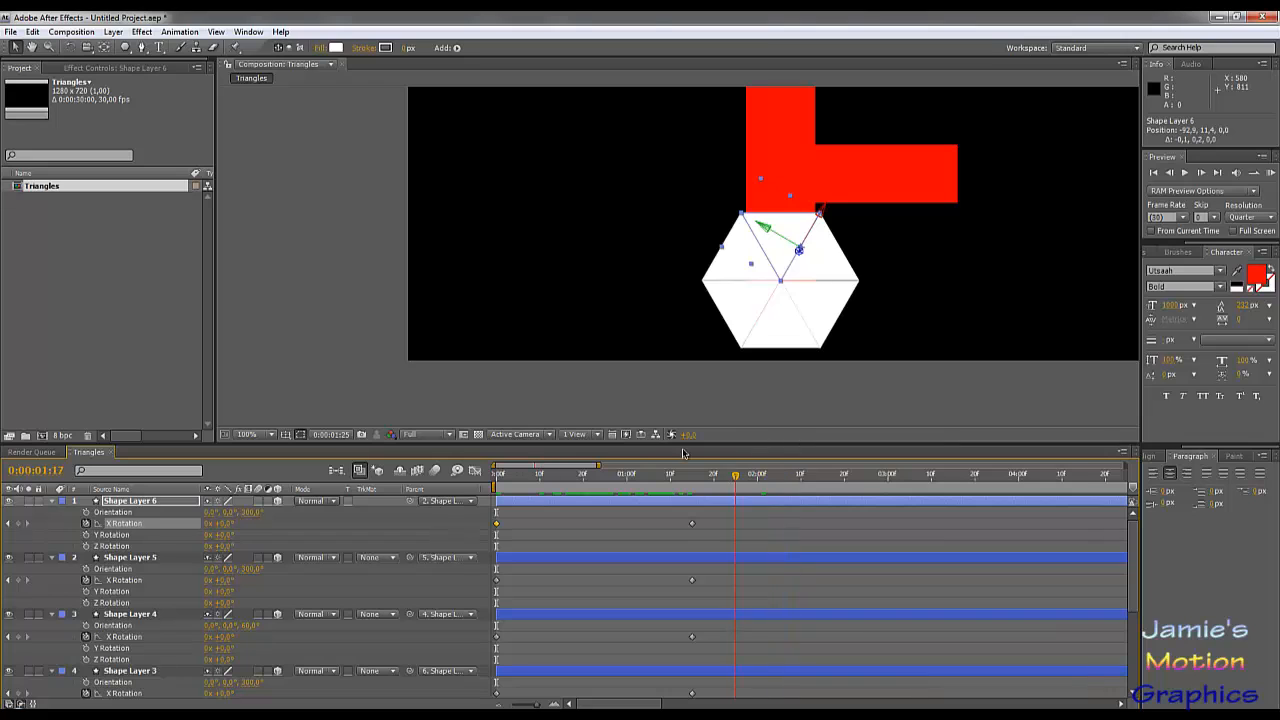
left_click_drag(683, 454, 797, 438)
left_click_drag(715, 446, 499, 476)
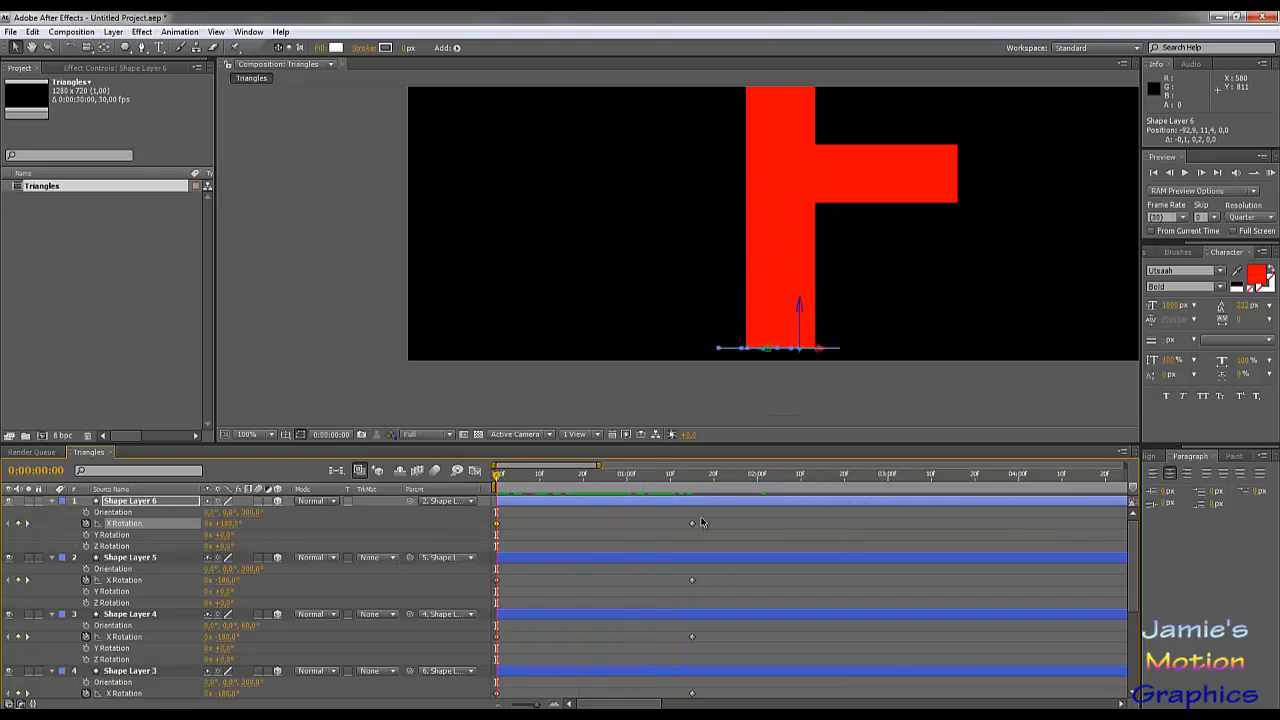
left_click_drag(701, 522, 493, 602)
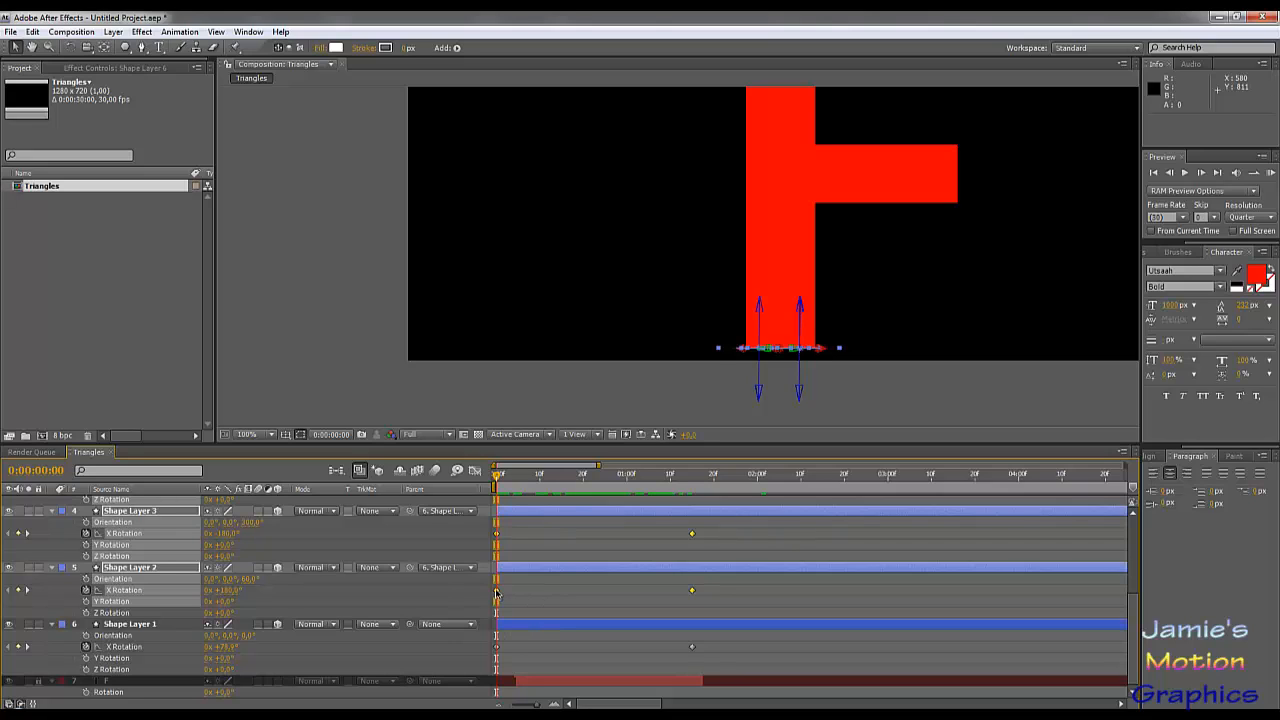
left_click_drag(496, 592, 596, 592)
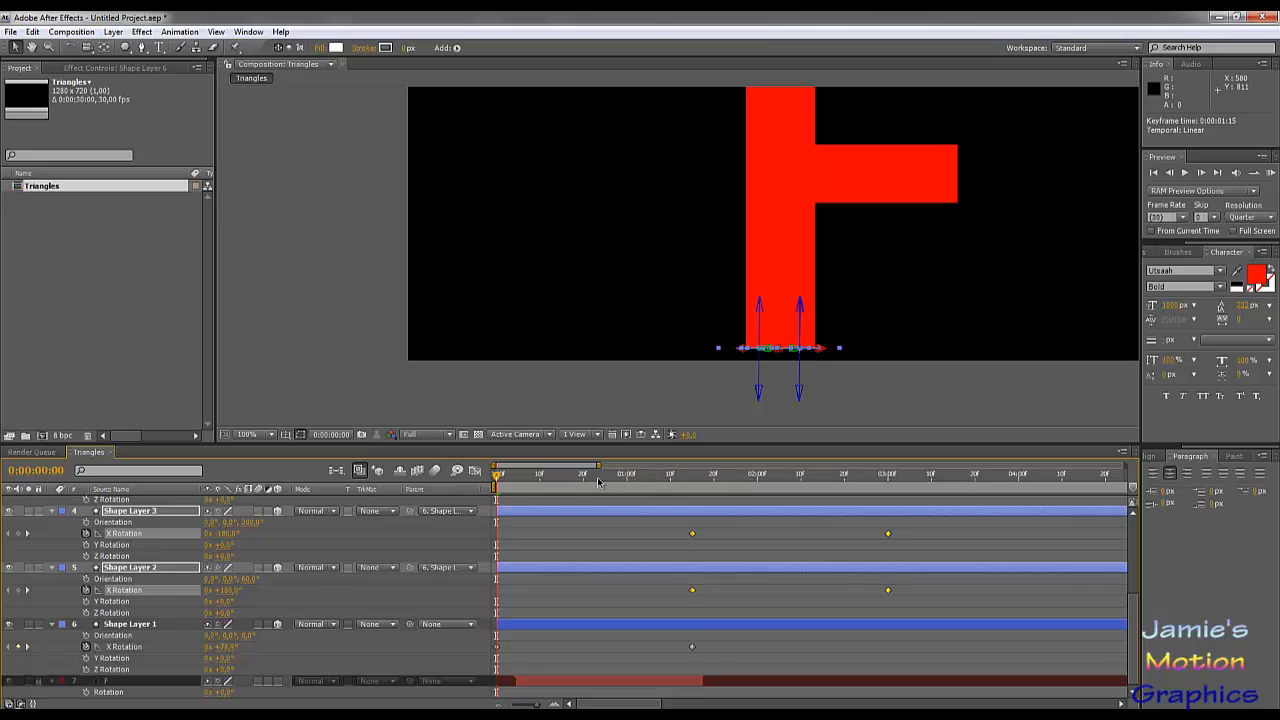
Move the X Rotation keyframes of Shape Layers 3 to 6 so they begin at 2:06, leaving Shape Layer 2's keyframes in place.
left_click_drag(502, 481, 898, 519)
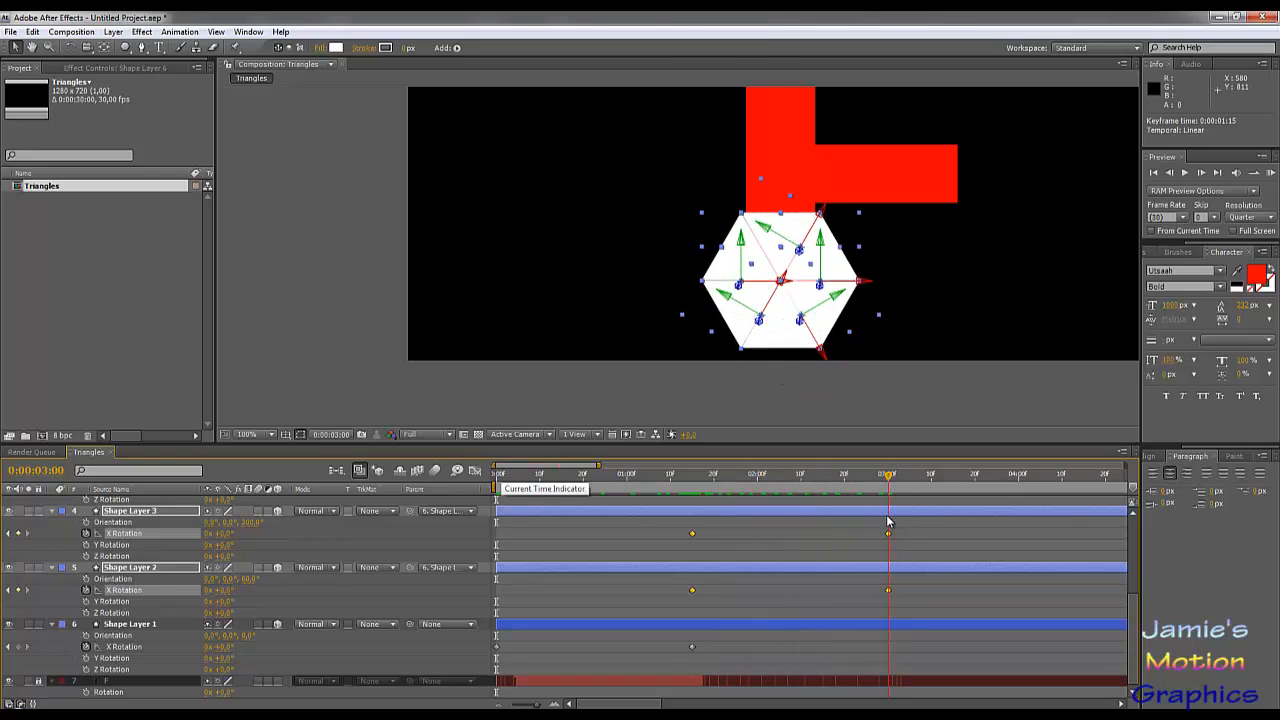
scroll(853, 580, "up", 2)
scroll(853, 597, "down", 2)
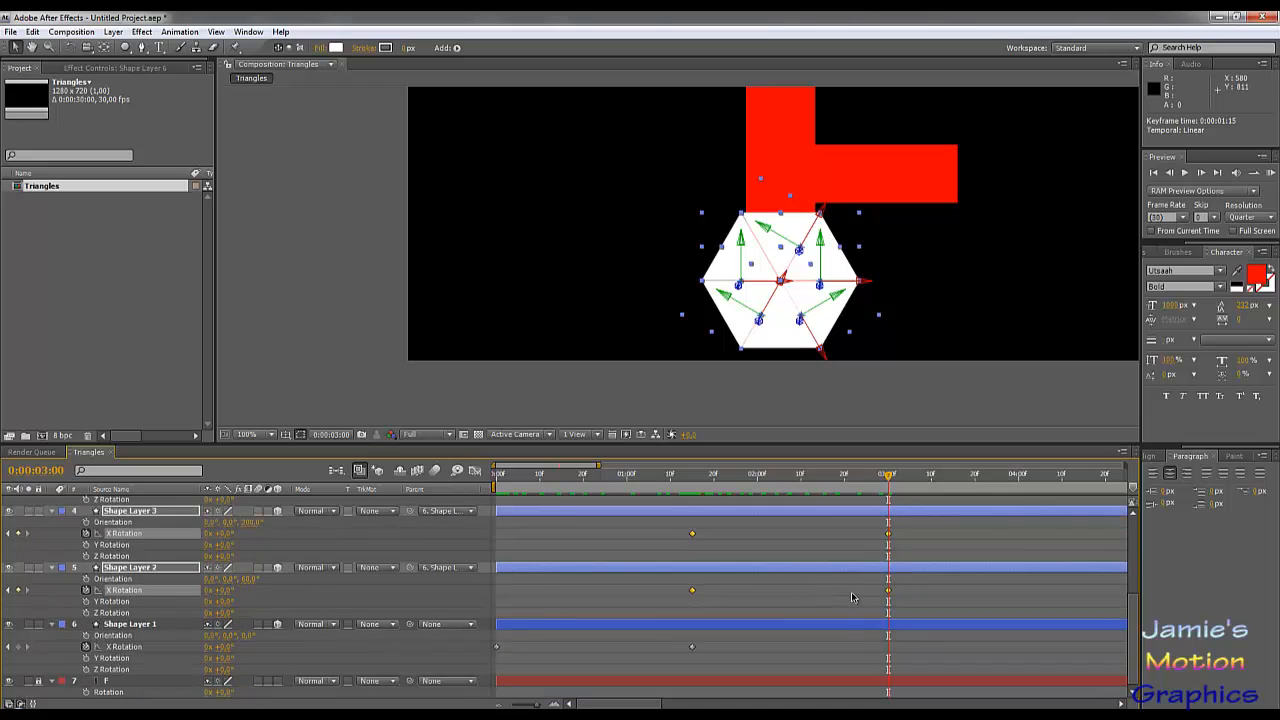
left_click_drag(682, 549, 884, 516)
left_click_drag(694, 526, 786, 536)
scroll(796, 547, "down", 5)
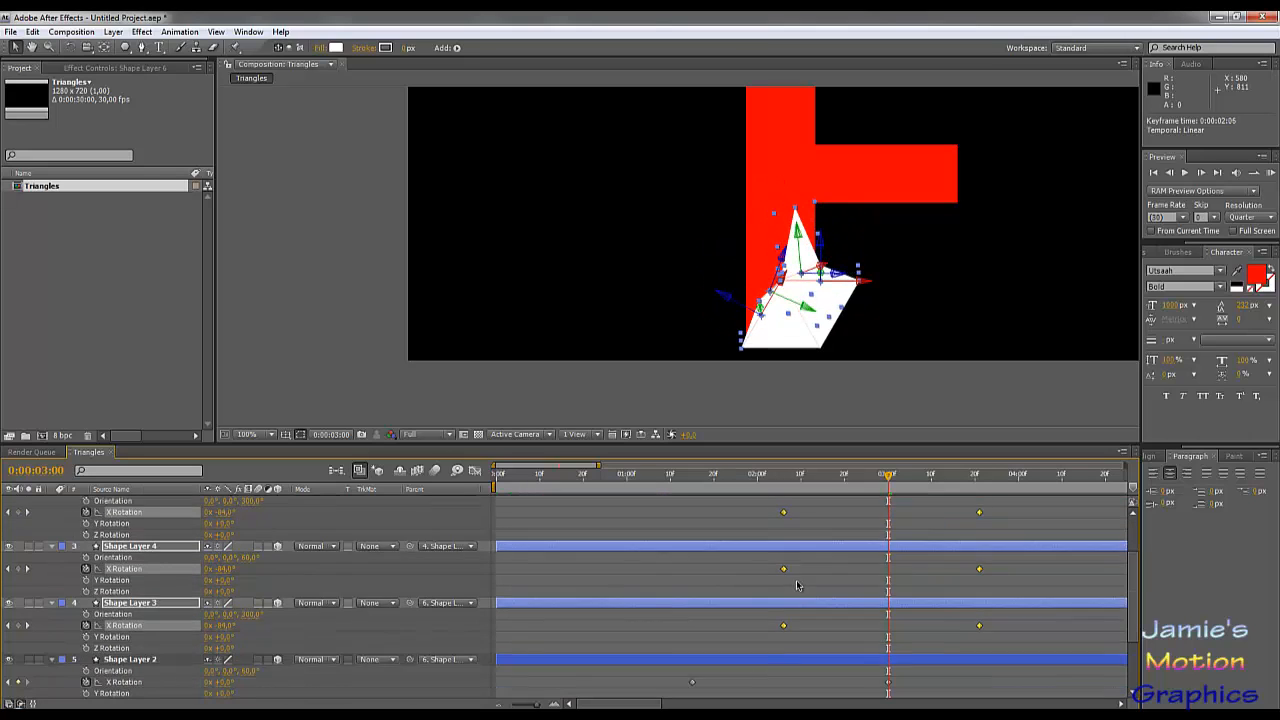
Review the staggered flips and move Shape Layer 6's pair of X Rotation keyframes so it begins at 3:21.
left_click(727, 474)
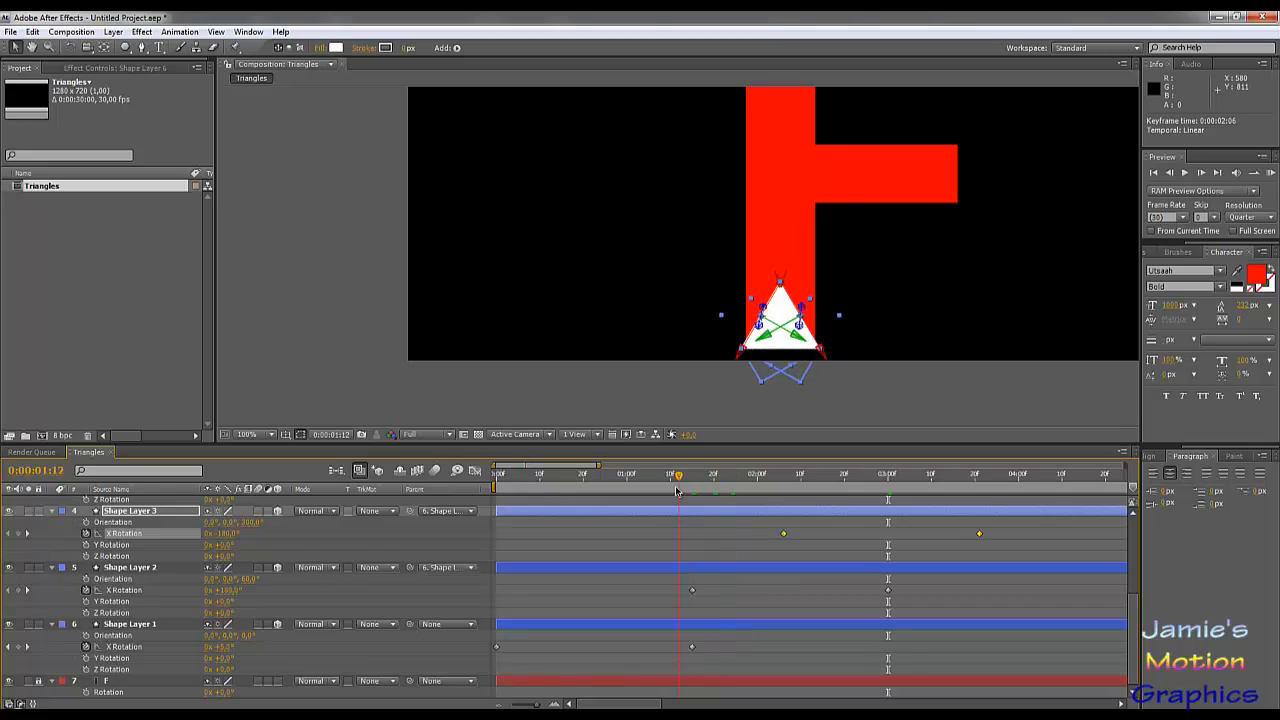
left_click_drag(739, 507, 820, 542)
scroll(822, 546, "up", 5)
left_click_drag(758, 516, 1022, 606)
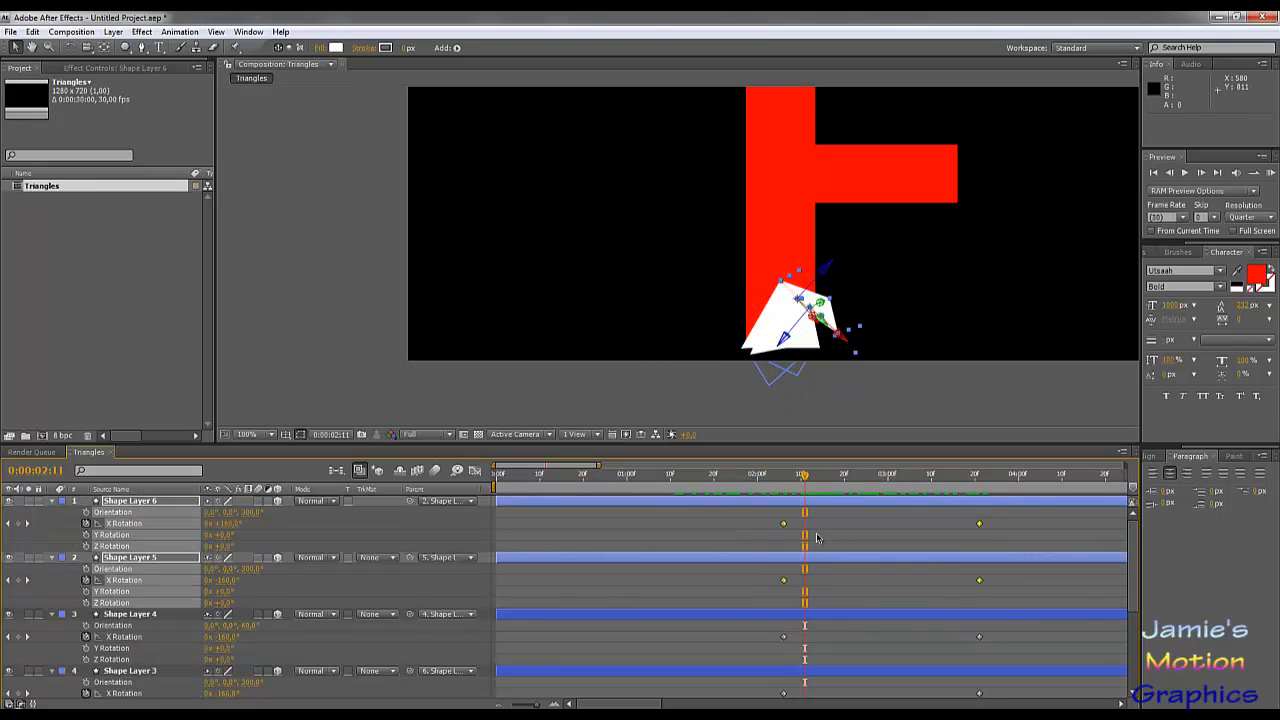
left_click_drag(757, 510, 800, 530)
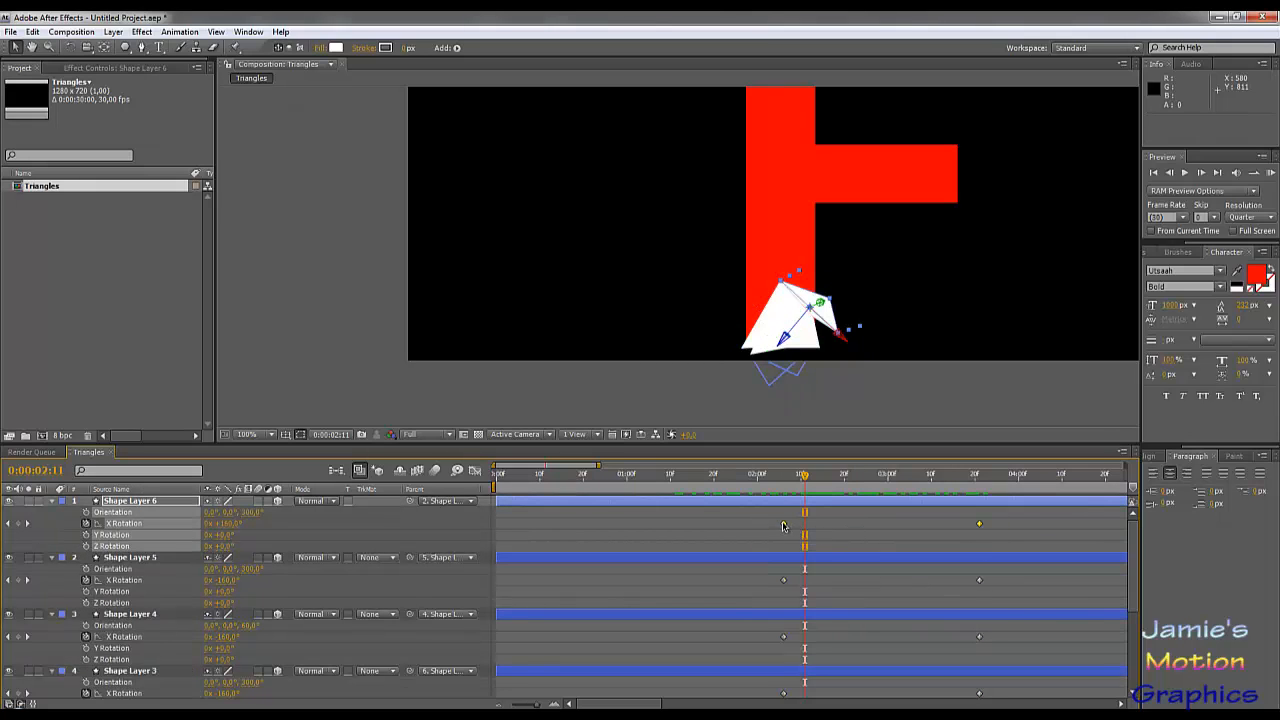
left_click_drag(979, 523, 955, 526)
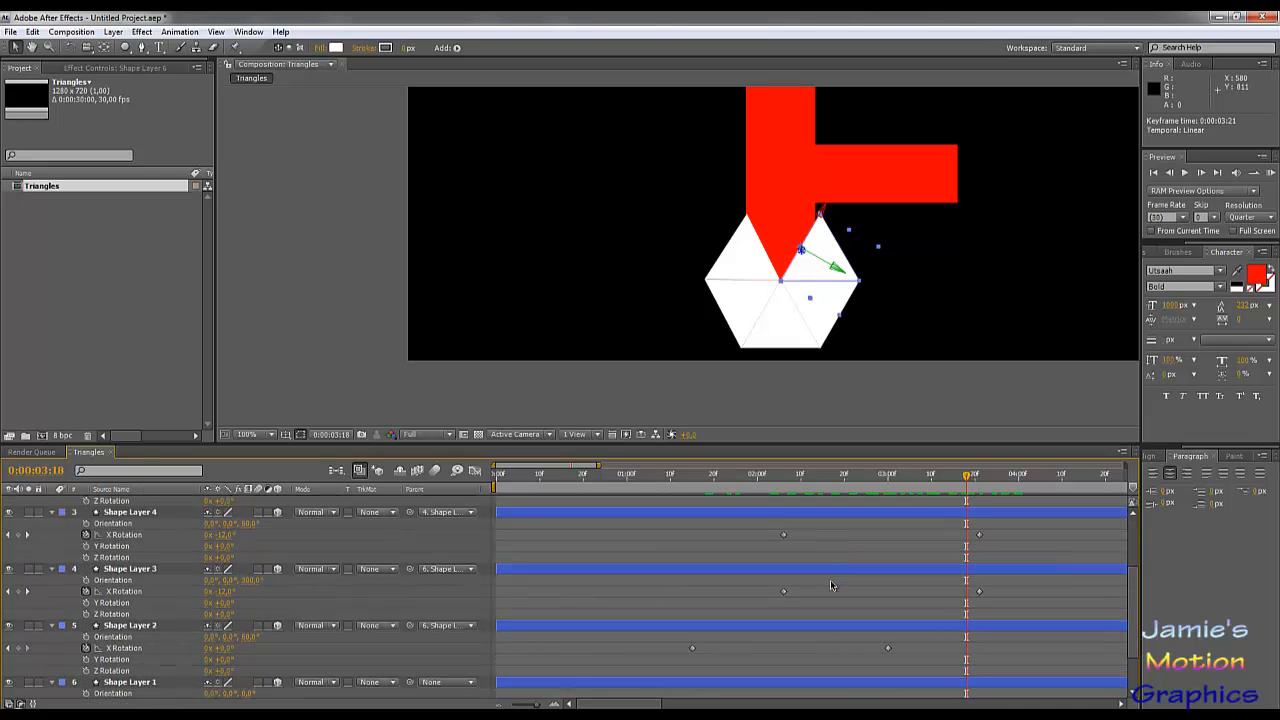
Shorten the flips of Shape Layers 3, 4 and 5 by moving their starting X Rotation keyframes to 2:28.
left_click_drag(817, 697, 878, 534)
scroll(774, 580, "down", 4)
left_click_drag(849, 464, 944, 531)
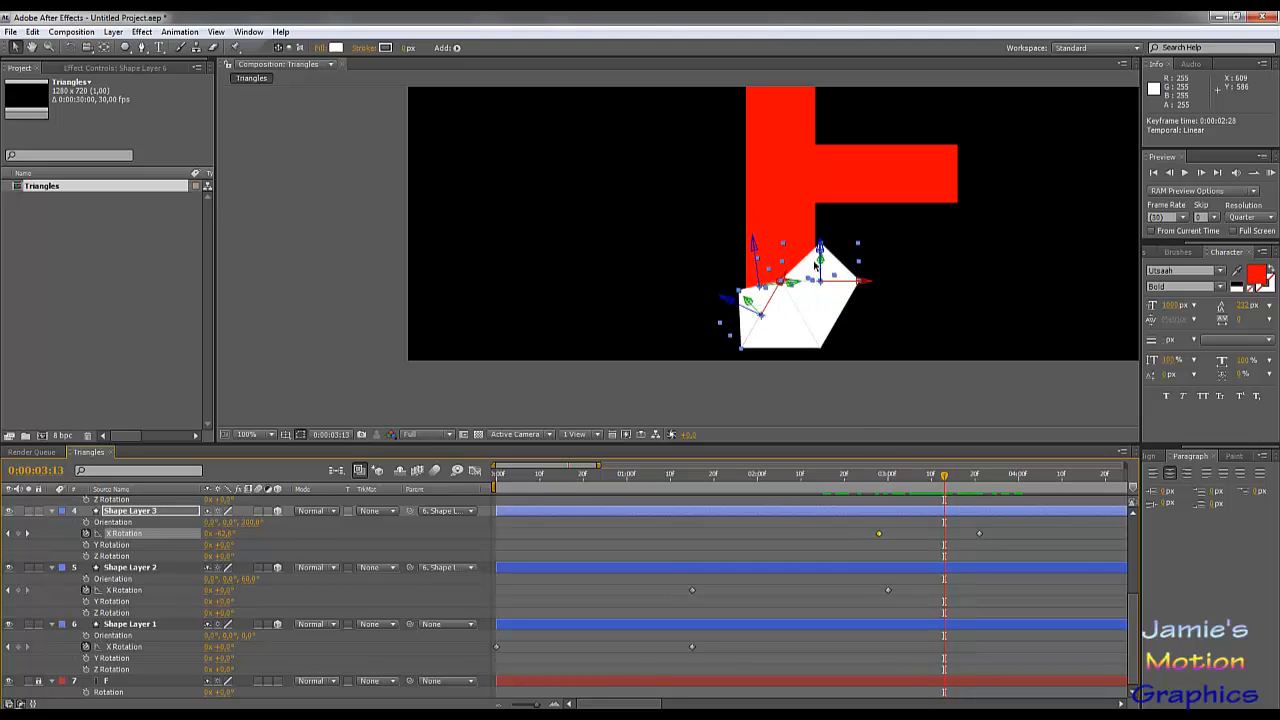
left_click_drag(892, 487, 1031, 497)
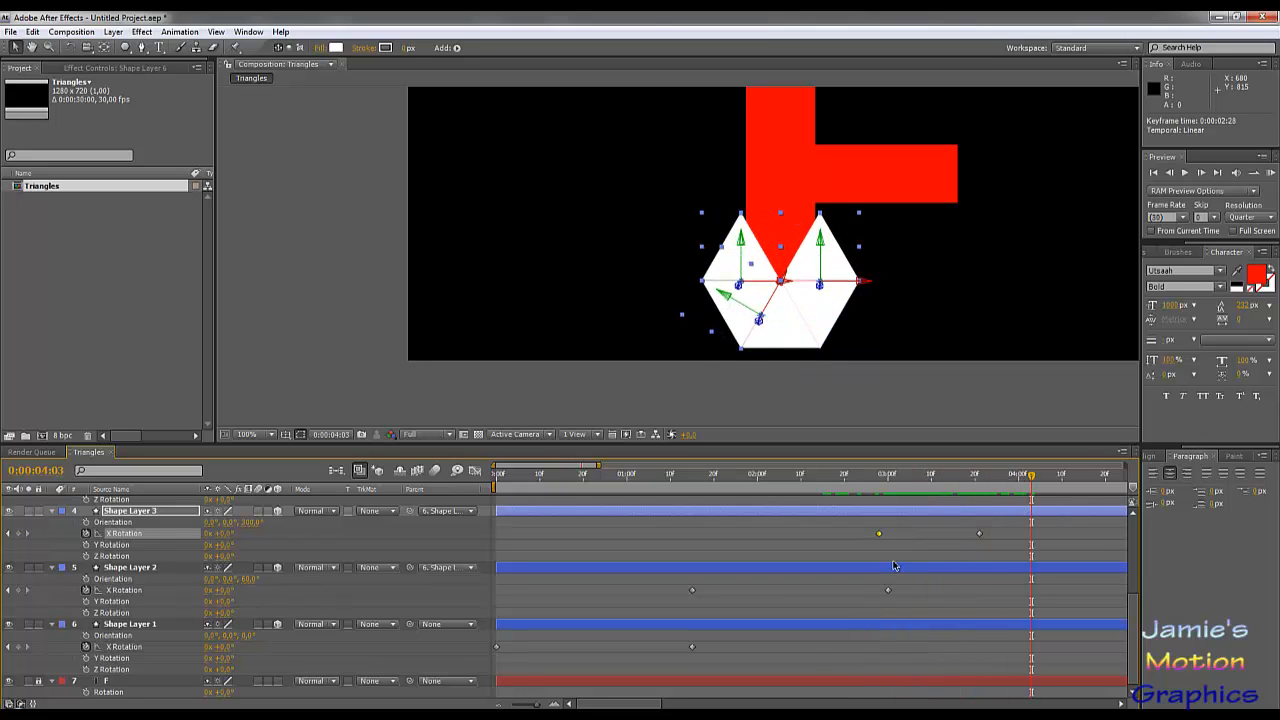
Examine the timing of the triangle flips from 0:00 to about 4:12 against the layers' keyframes.
scroll(894, 565, "up", 5)
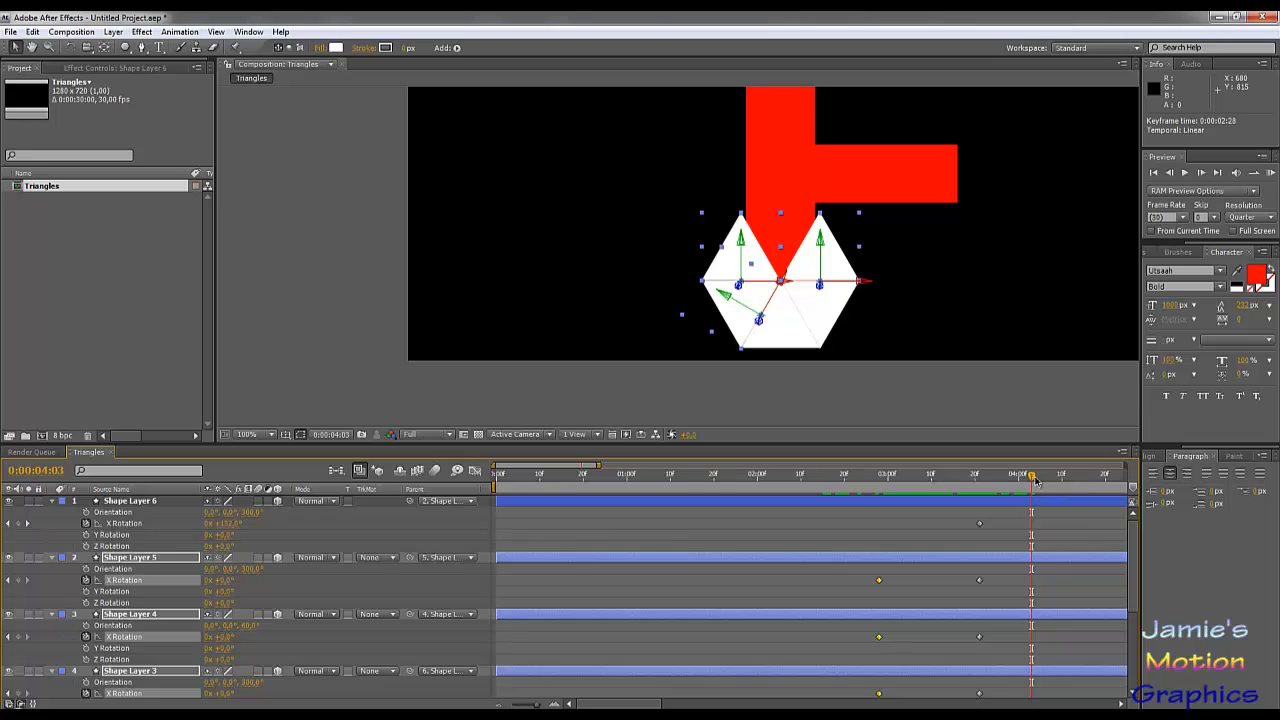
left_click_drag(1101, 486, 399, 533)
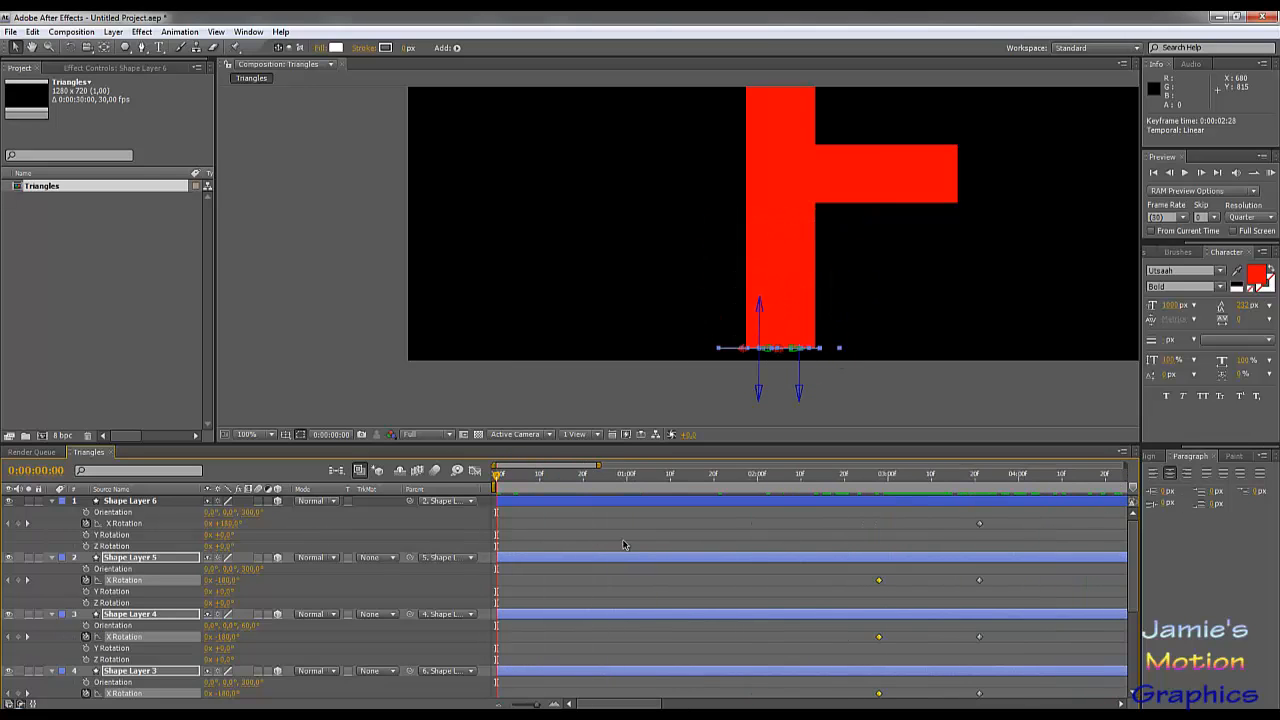
scroll(668, 576, "down", 5)
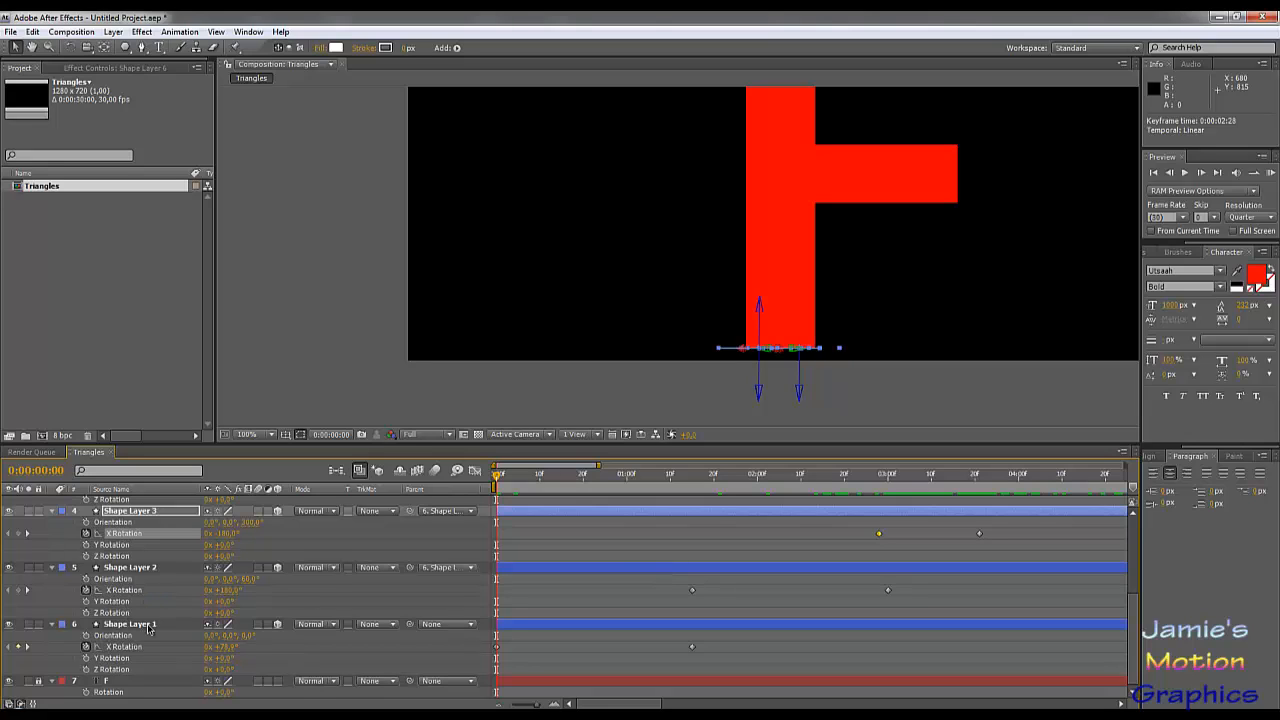
left_click_drag(542, 487, 731, 478)
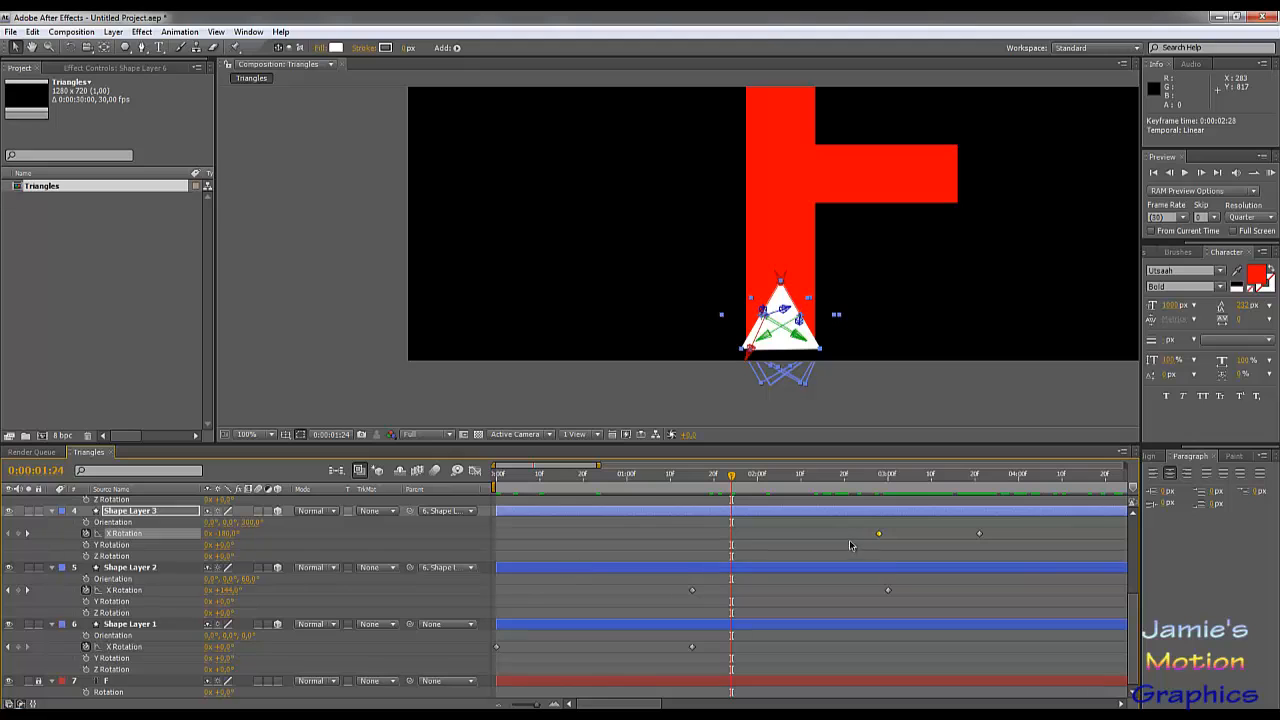
key("space")
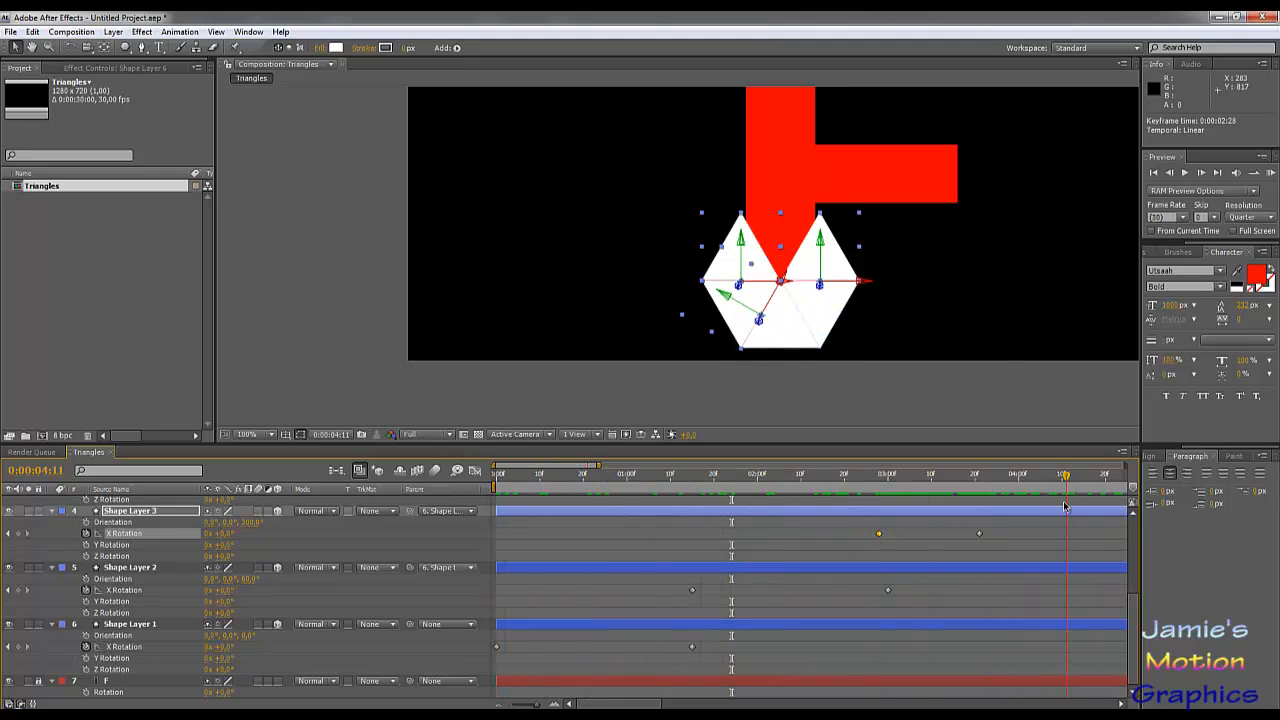
key("space")
left_click_drag(1094, 512, 893, 529)
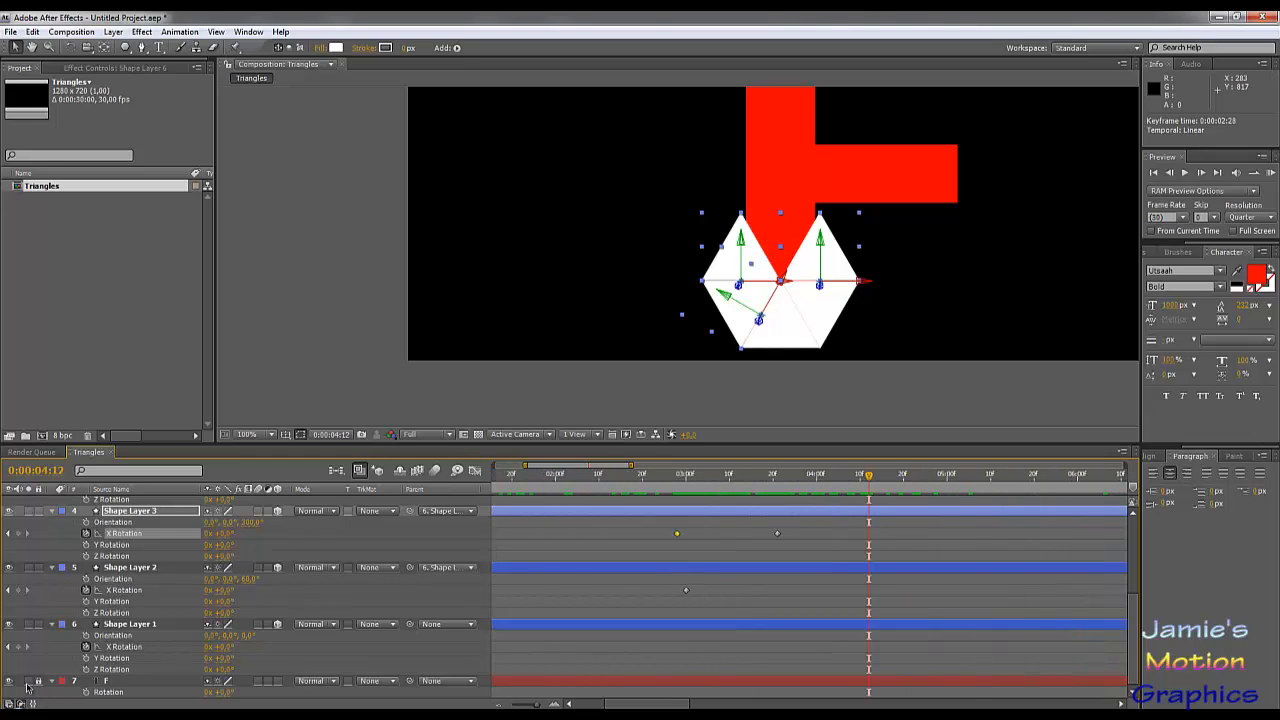
Unlock and copy the F text layer, and hide the original in the Triangles composition.
left_click(108, 681)
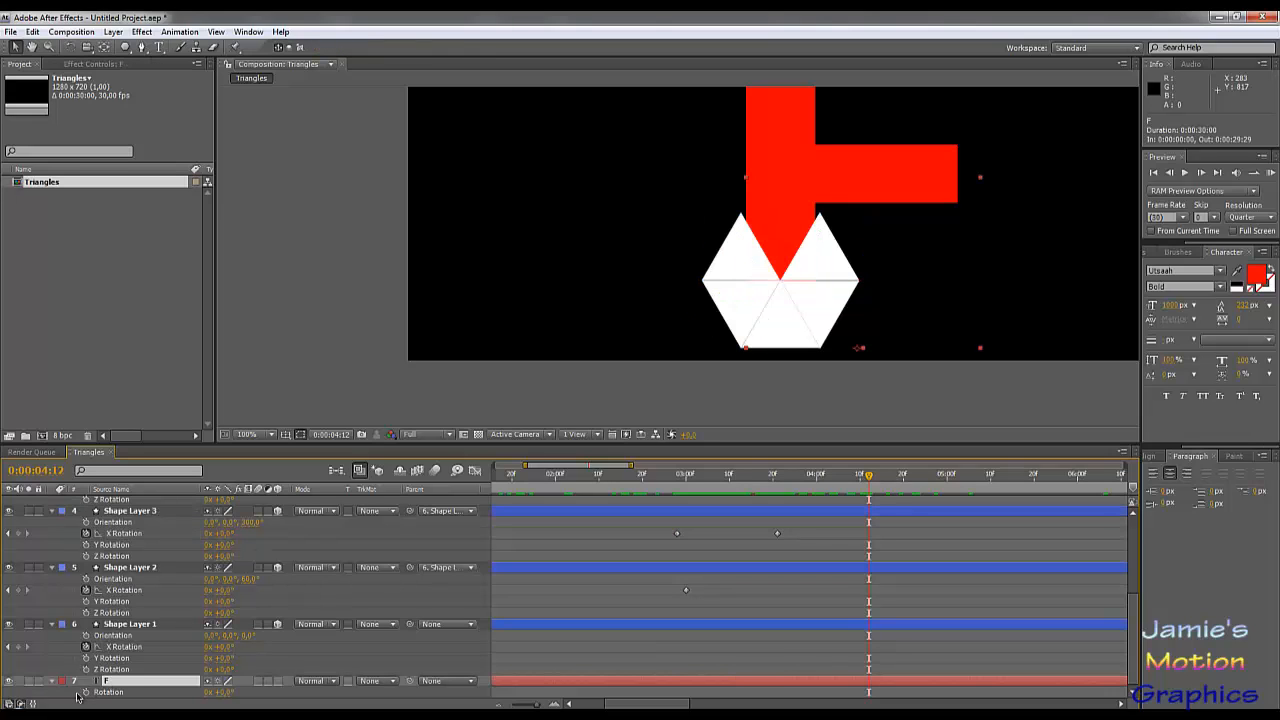
key("ctrl+c")
left_click(9, 682)
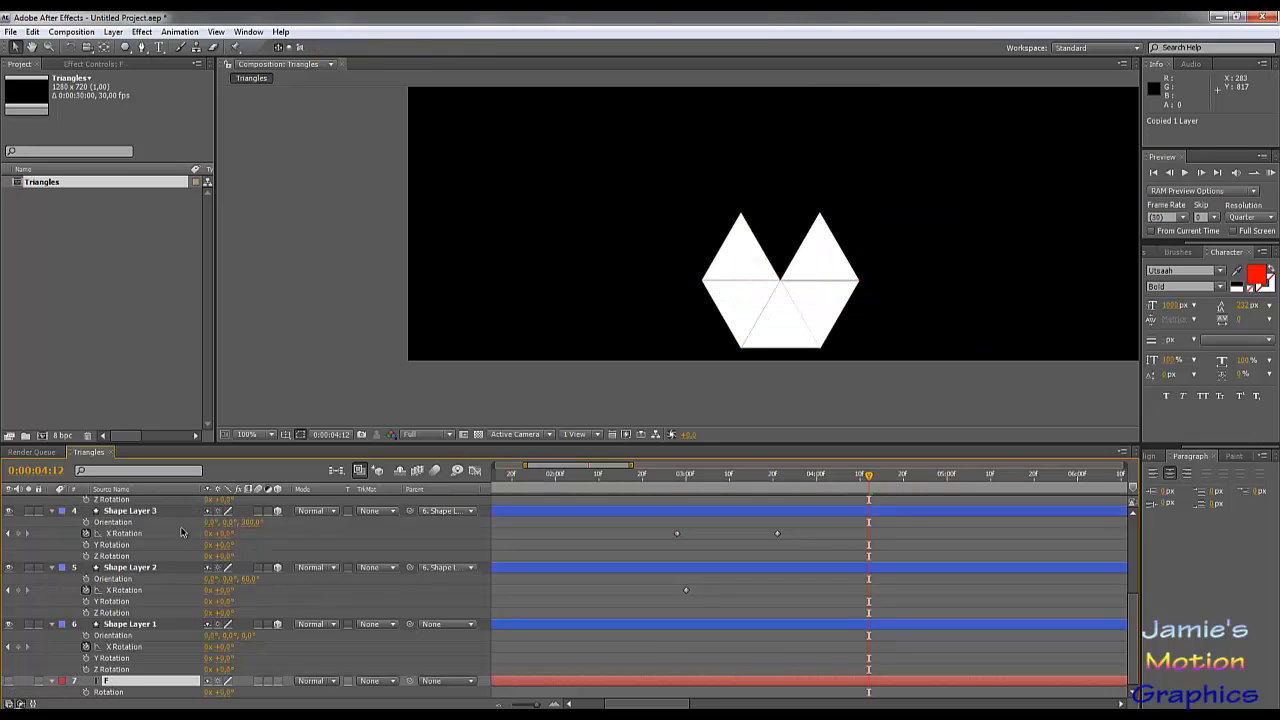
Create a 1280 x 720, 30-second composition named Animation and paste the copied F layer into it.
left_click(75, 31)
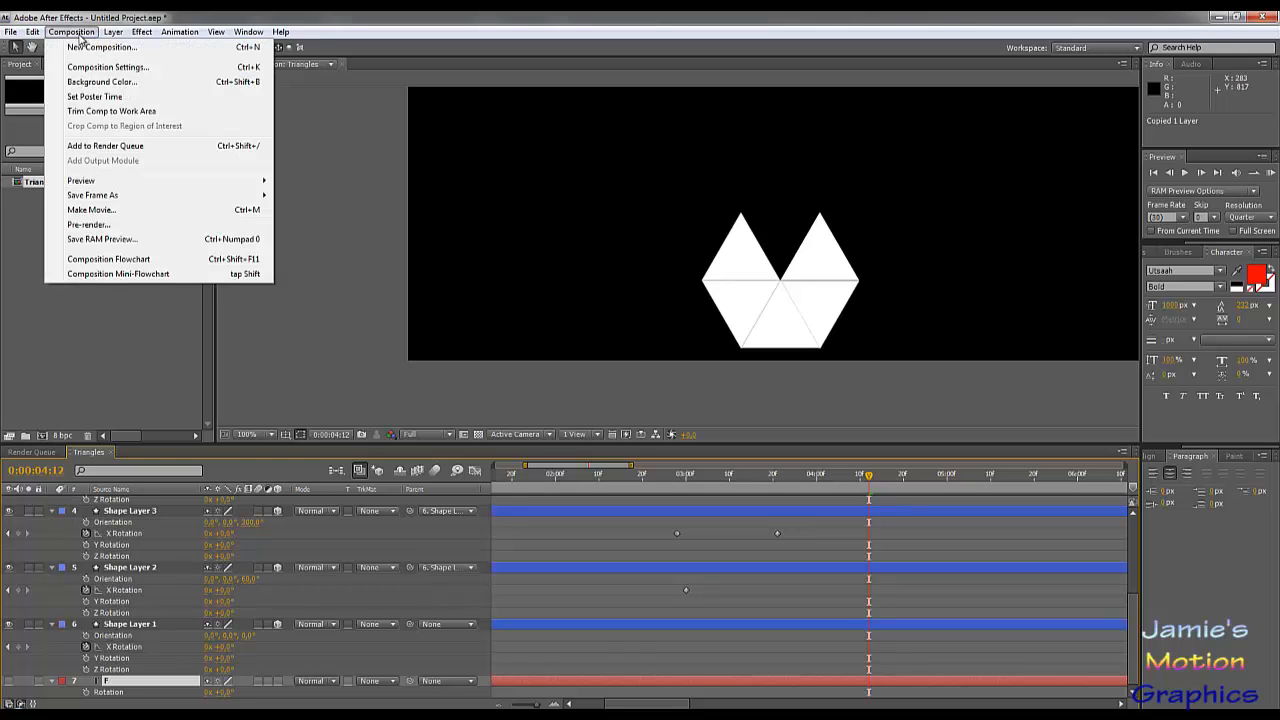
left_click(88, 45)
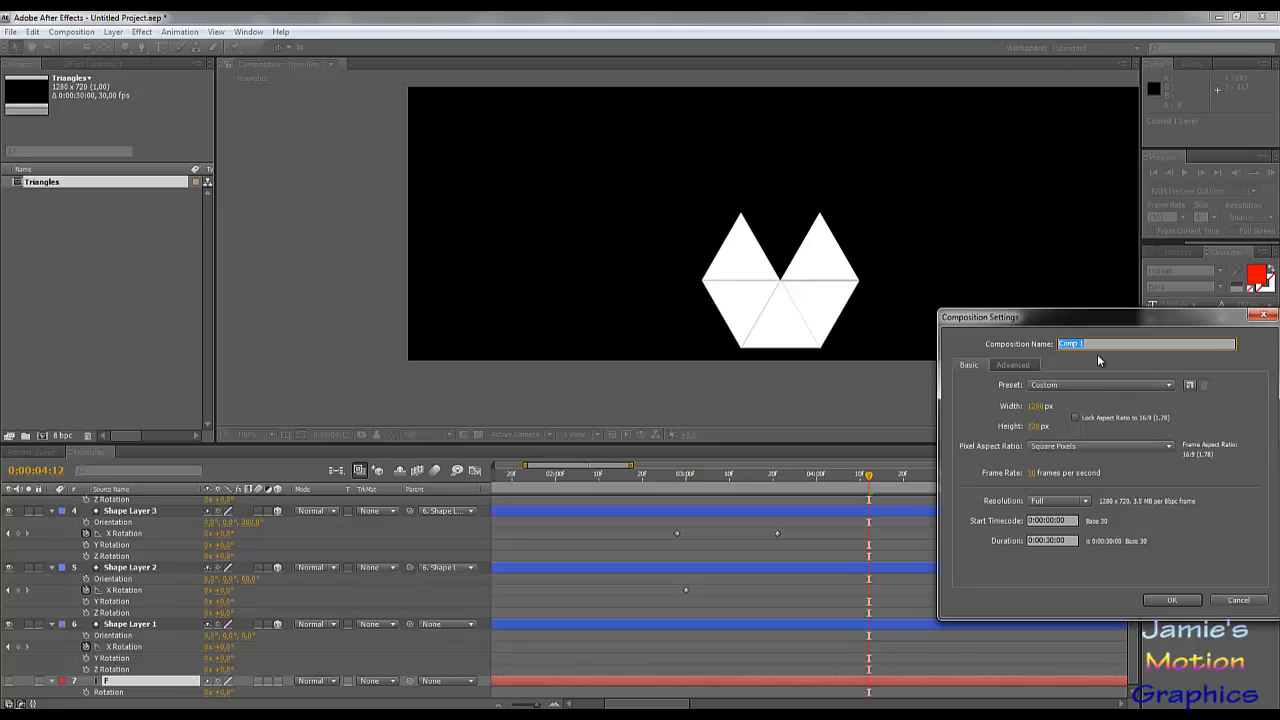
type("Animation")
key("Return")
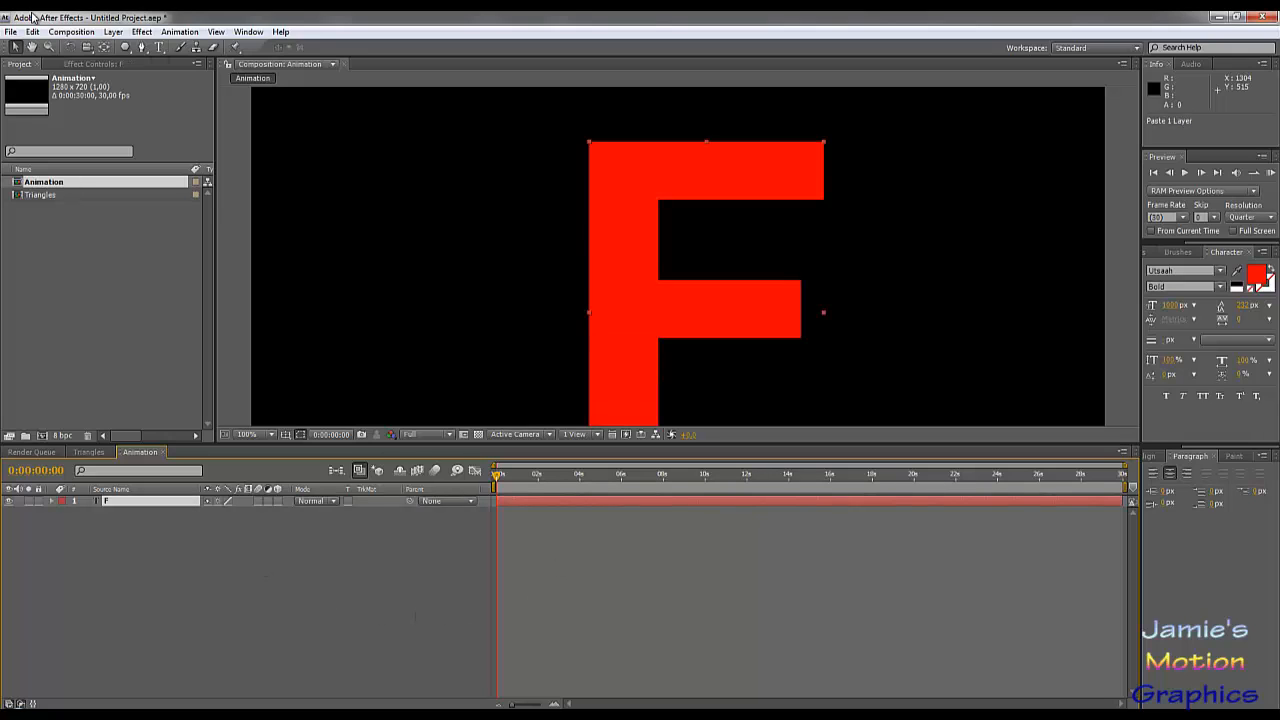
Add the Triangles composition above the F layer in Animation and check its flips over the letter.
left_click_drag(573, 242, 580, 154)
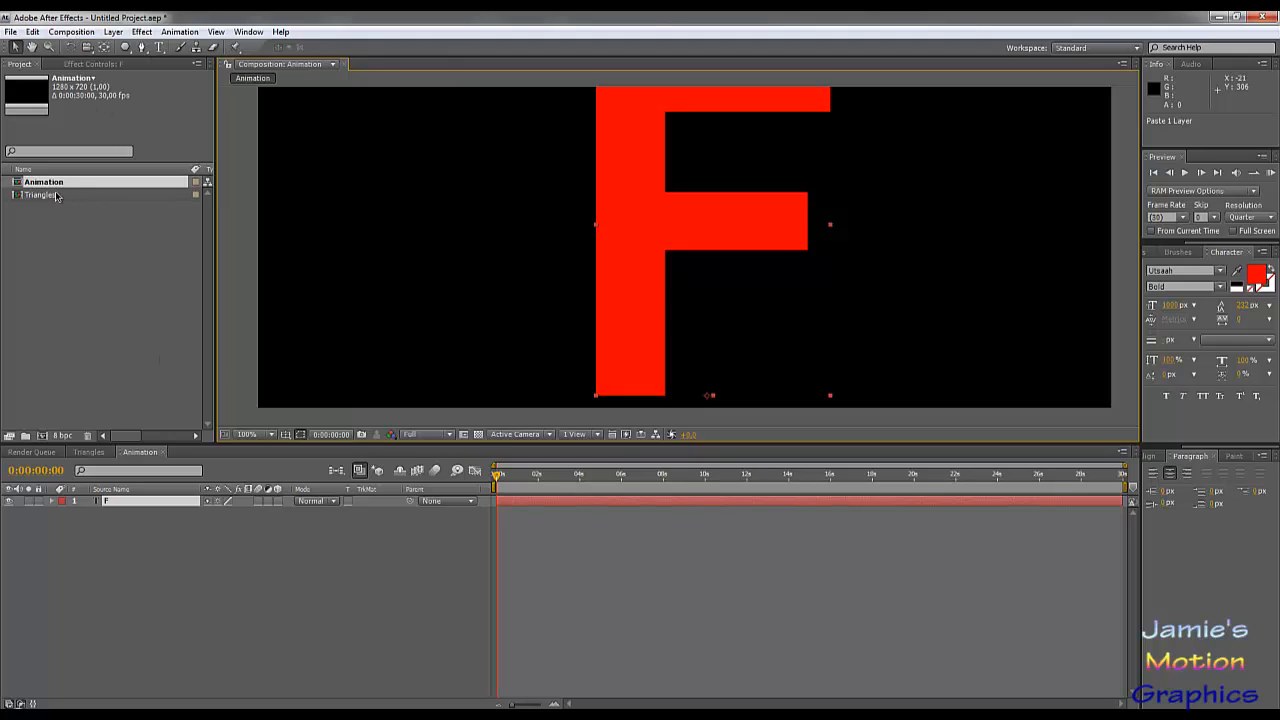
left_click_drag(57, 196, 150, 505)
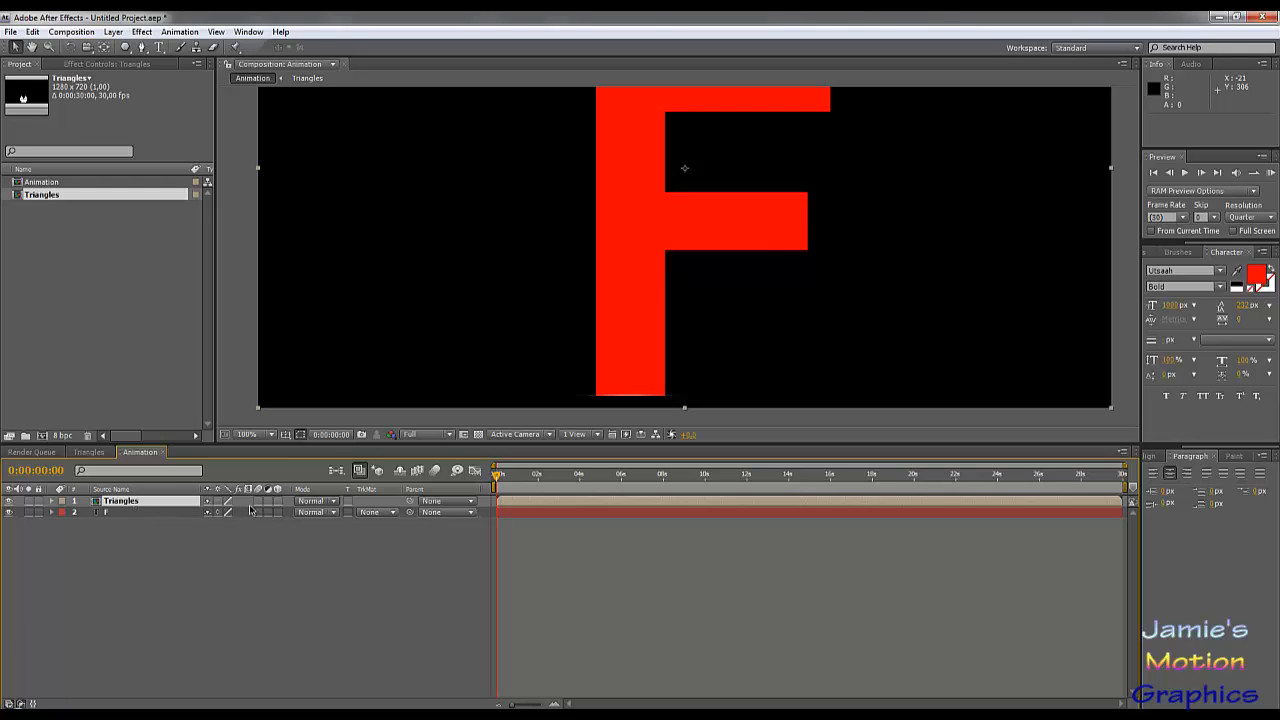
left_click_drag(497, 478, 714, 480)
key("Home")
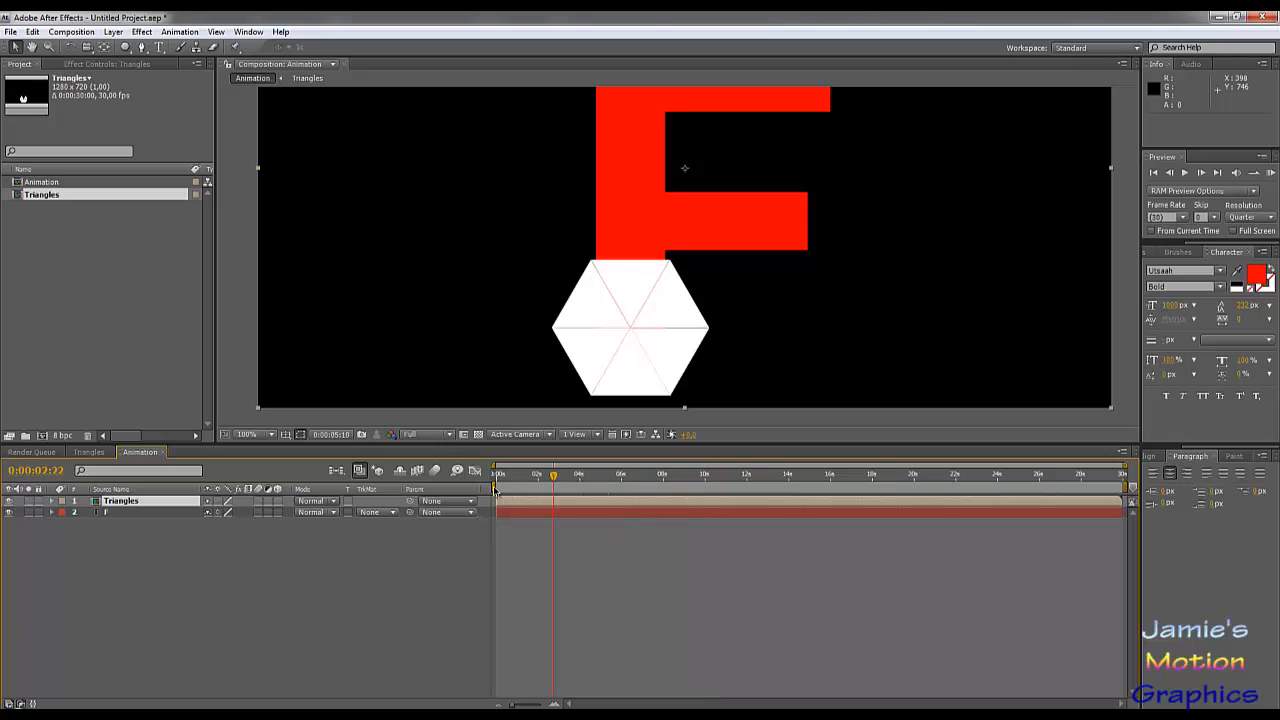
Set layer F's track matte to Luma Matte "Triangles" and shift the Triangles layer to start at 0:00:00:16.
left_click(392, 514)
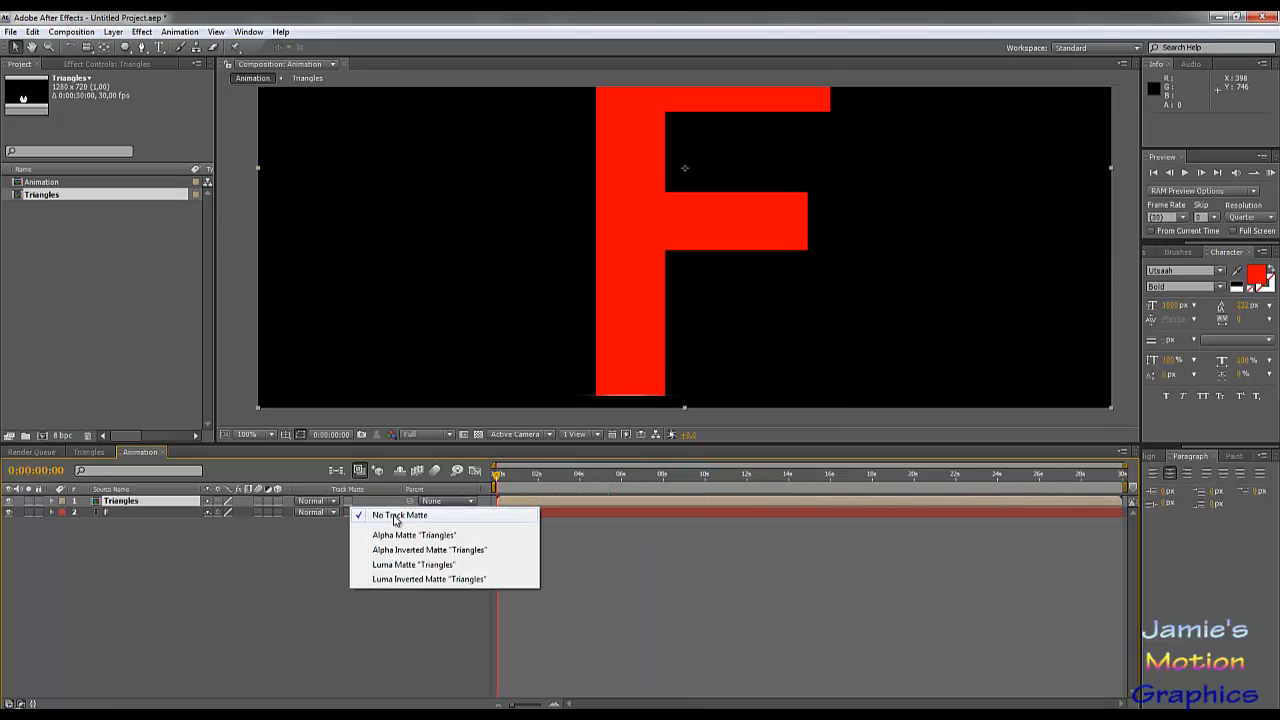
left_click(407, 566)
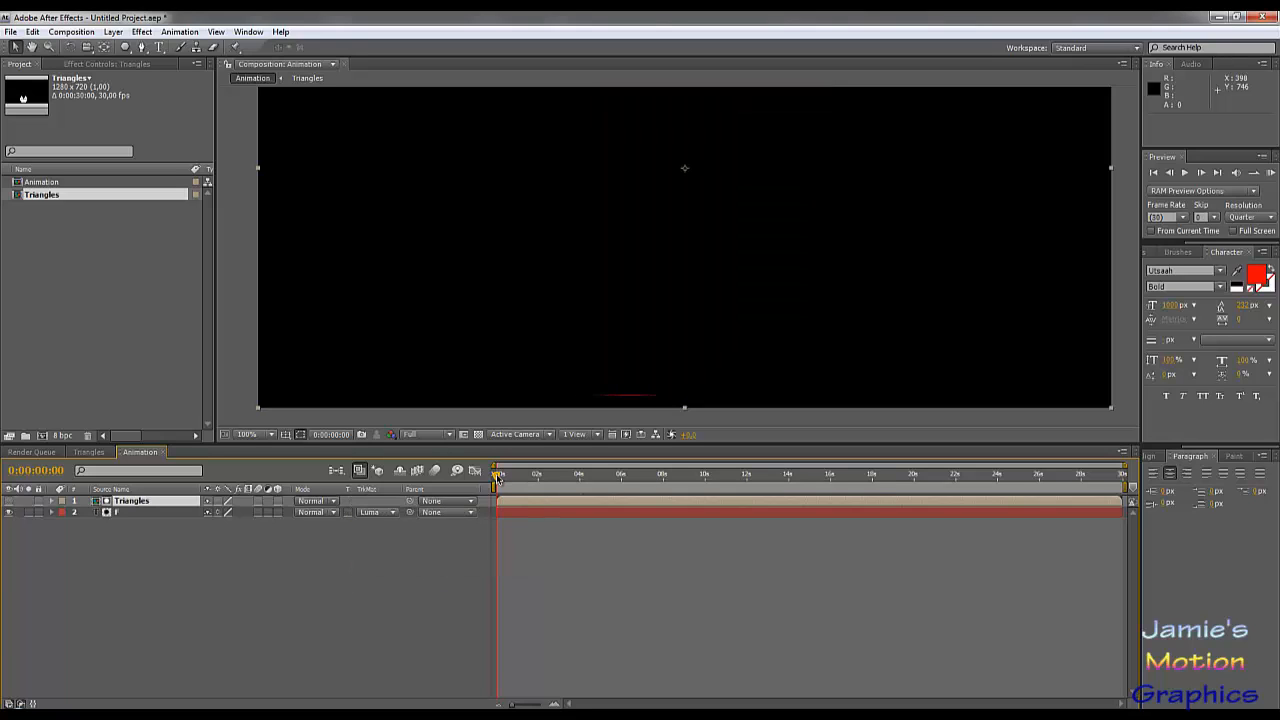
left_click_drag(497, 478, 441, 470)
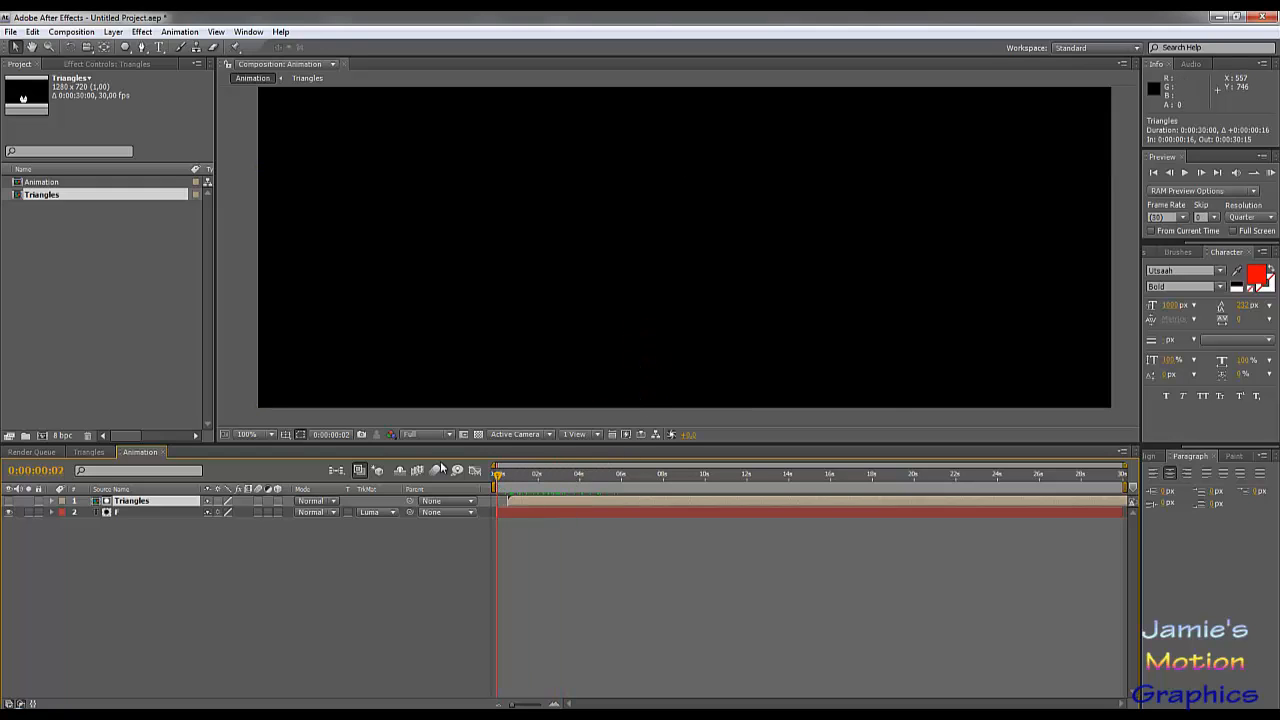
Add a white Point light with Casts Shadows enabled above Shape Layer 6 in the Triangles composition.
left_click(92, 452)
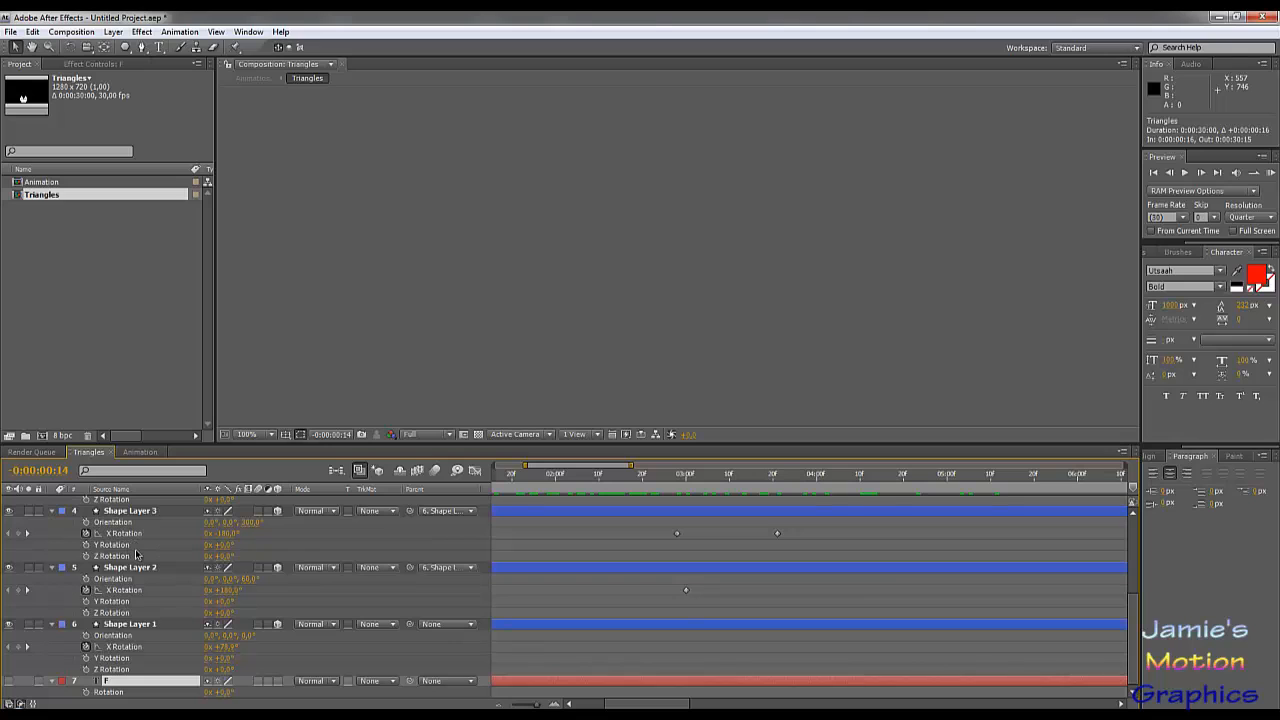
scroll(137, 556, "up", 5)
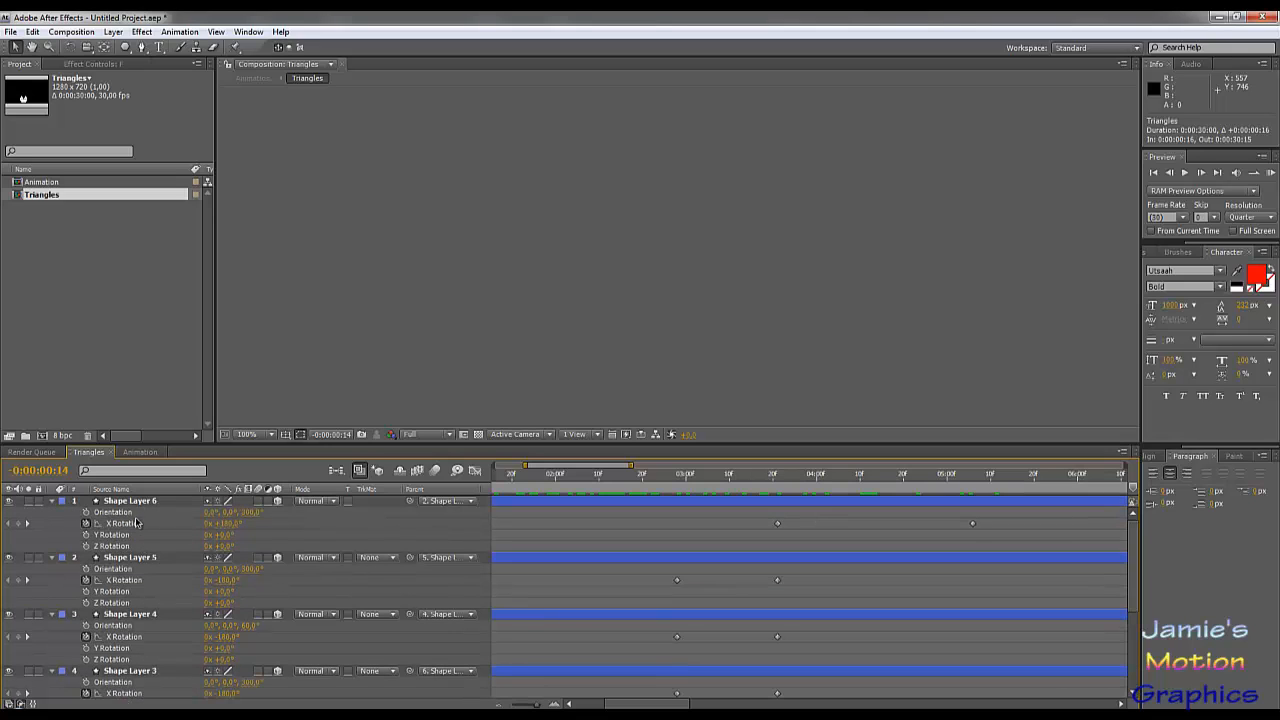
left_click(129, 502)
left_click(112, 32)
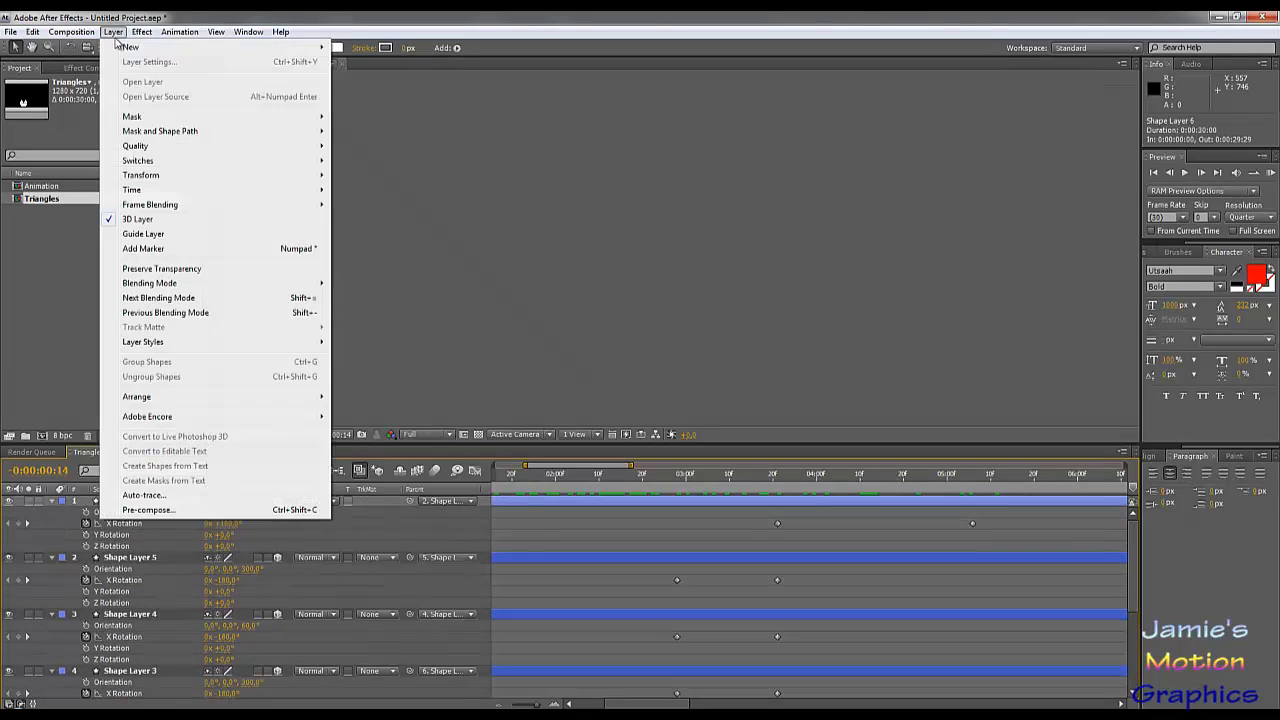
mouse_move(126, 48)
left_click(361, 77)
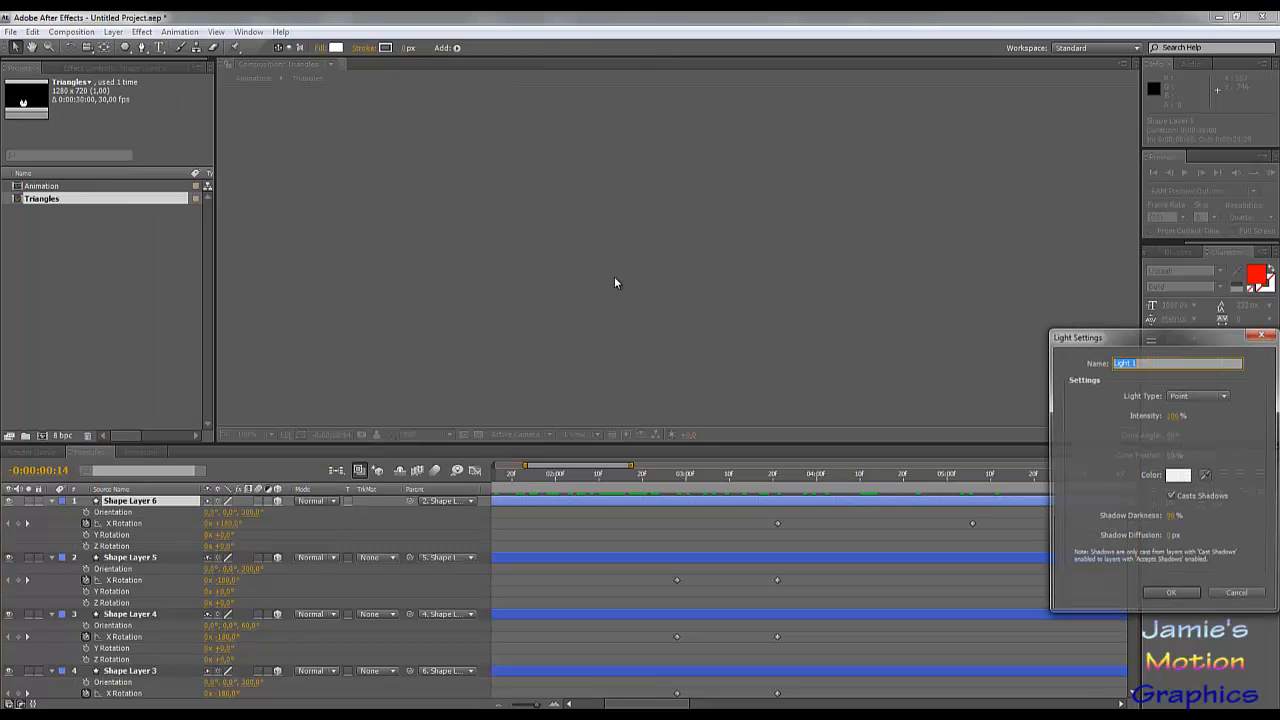
left_click(1172, 594)
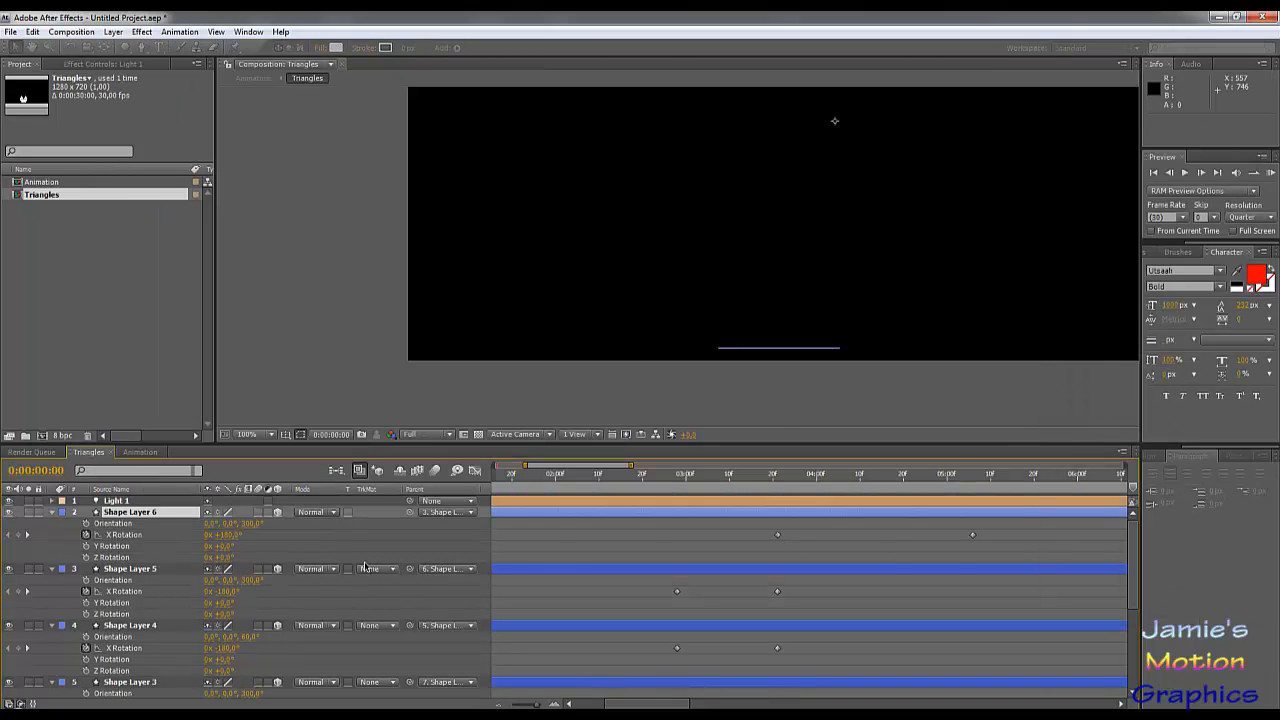
Preview the lit triangles revealing the F in the Animation composition up to 0:00:06:15.
left_click(165, 454)
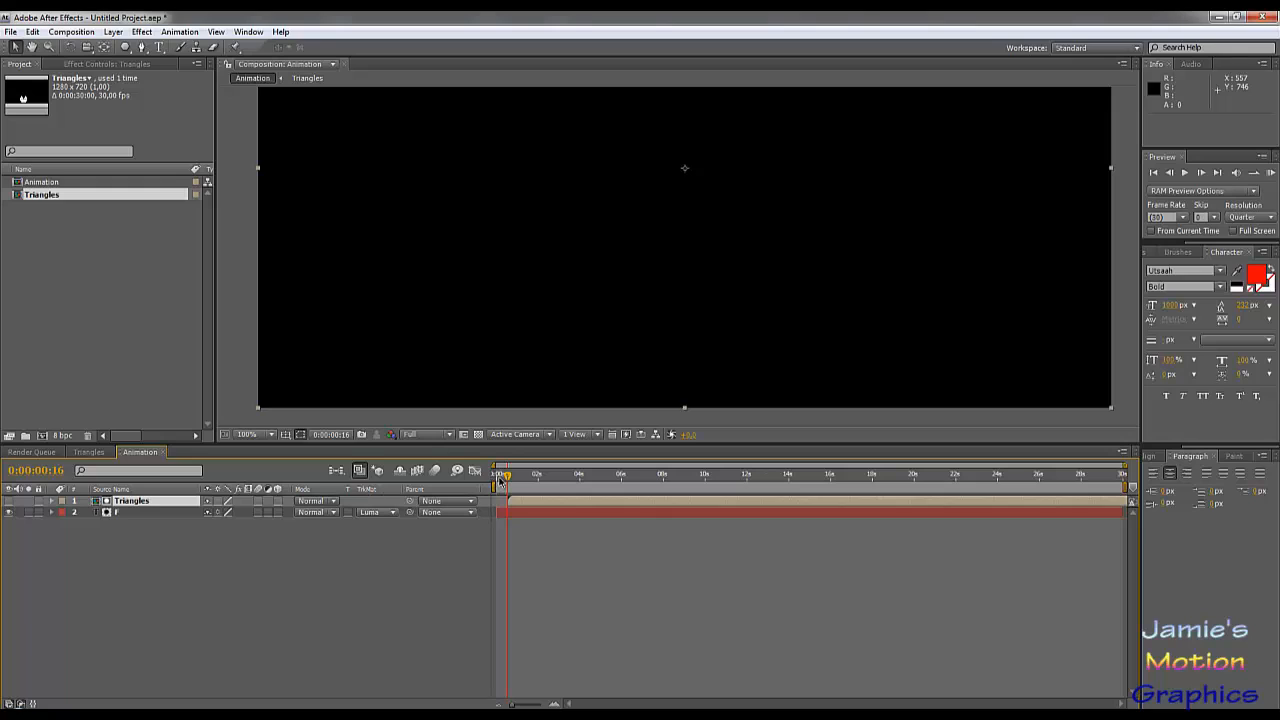
left_click_drag(506, 480, 622, 481)
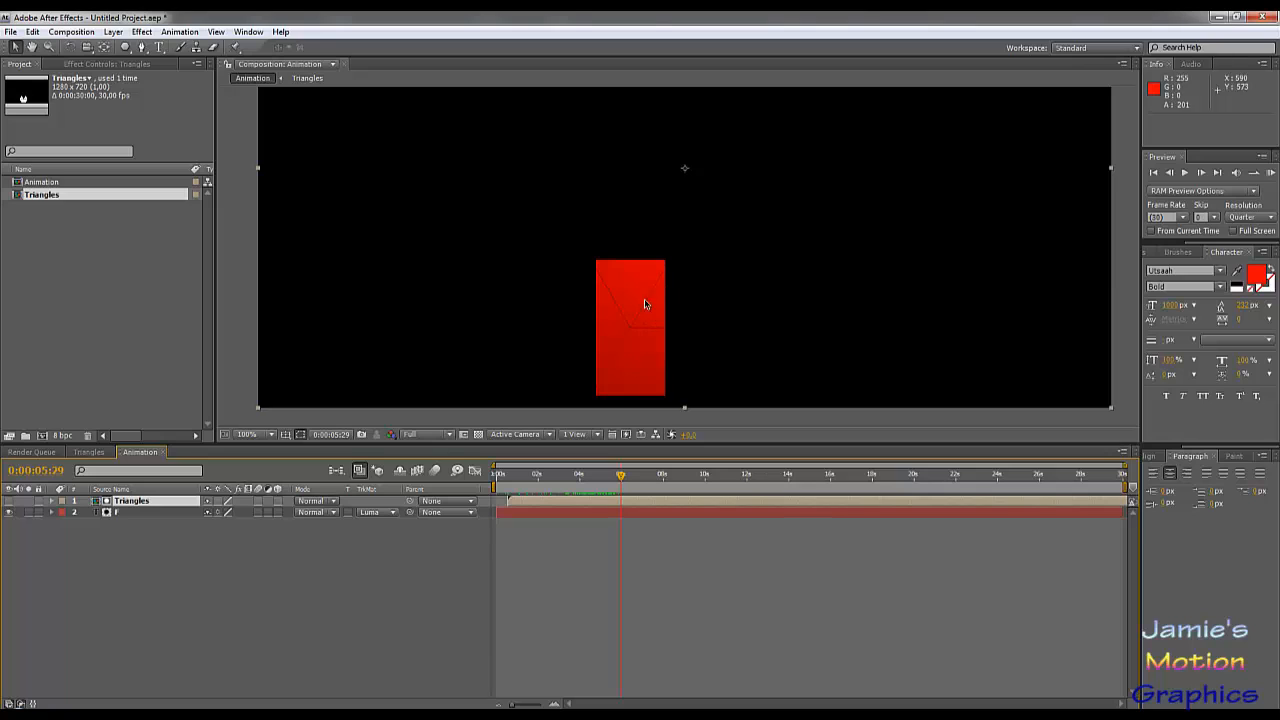
mouse_move(628, 479)
left_mouse_down()
mouse_move(566, 480)
mouse_move(667, 482)
mouse_move(532, 488)
mouse_move(634, 491)
left_mouse_up()
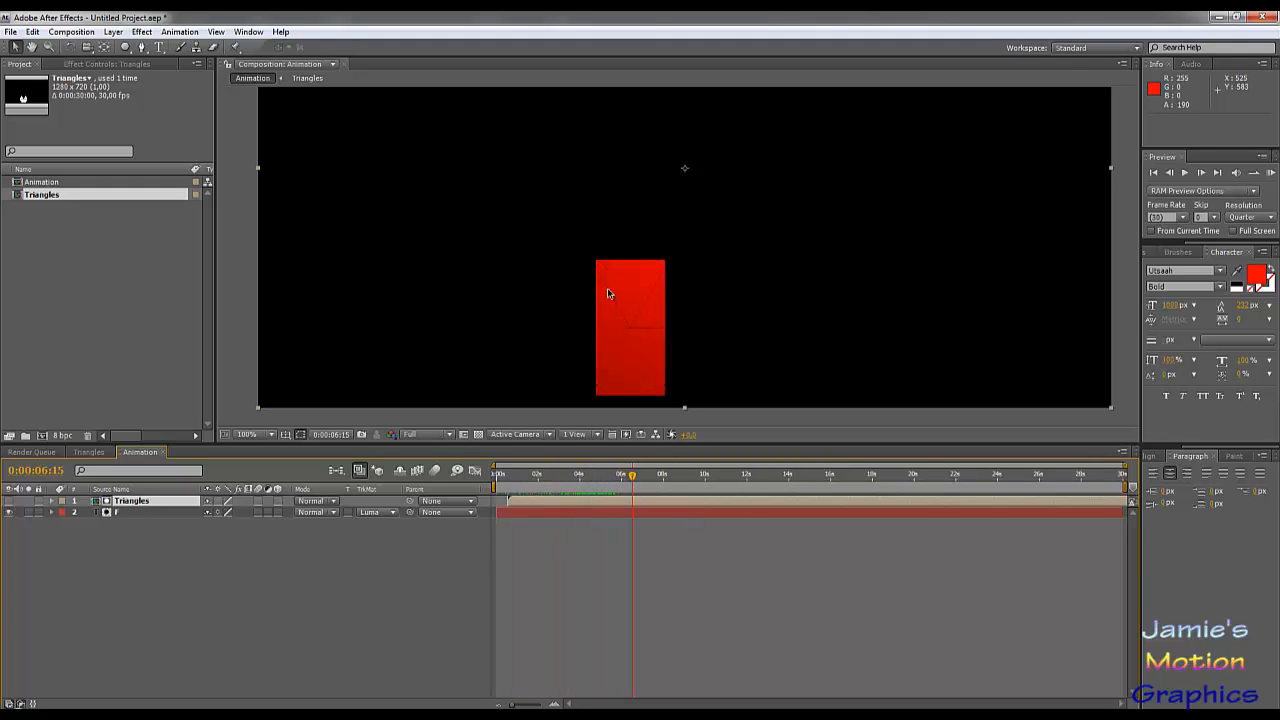
Select every shape layer in the Triangles composition, leaving out Light 1, and give them a thin stroke to close the seams.
left_click(89, 452)
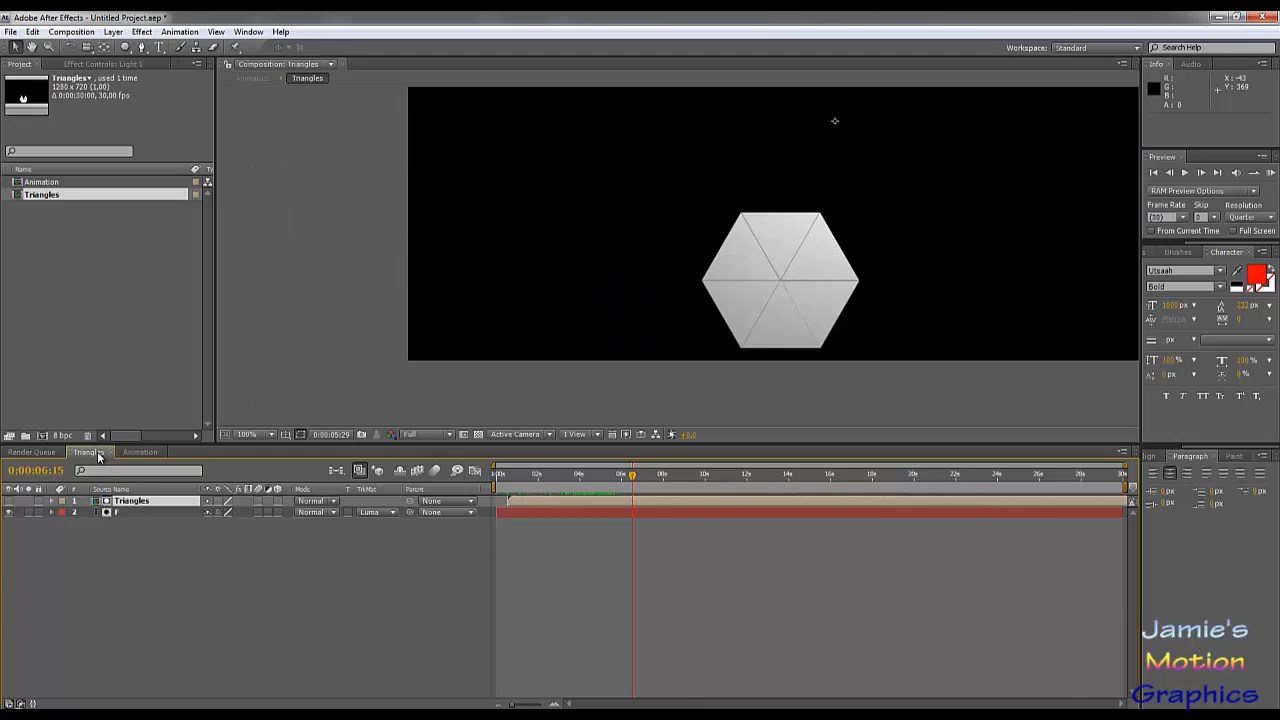
left_click(135, 511)
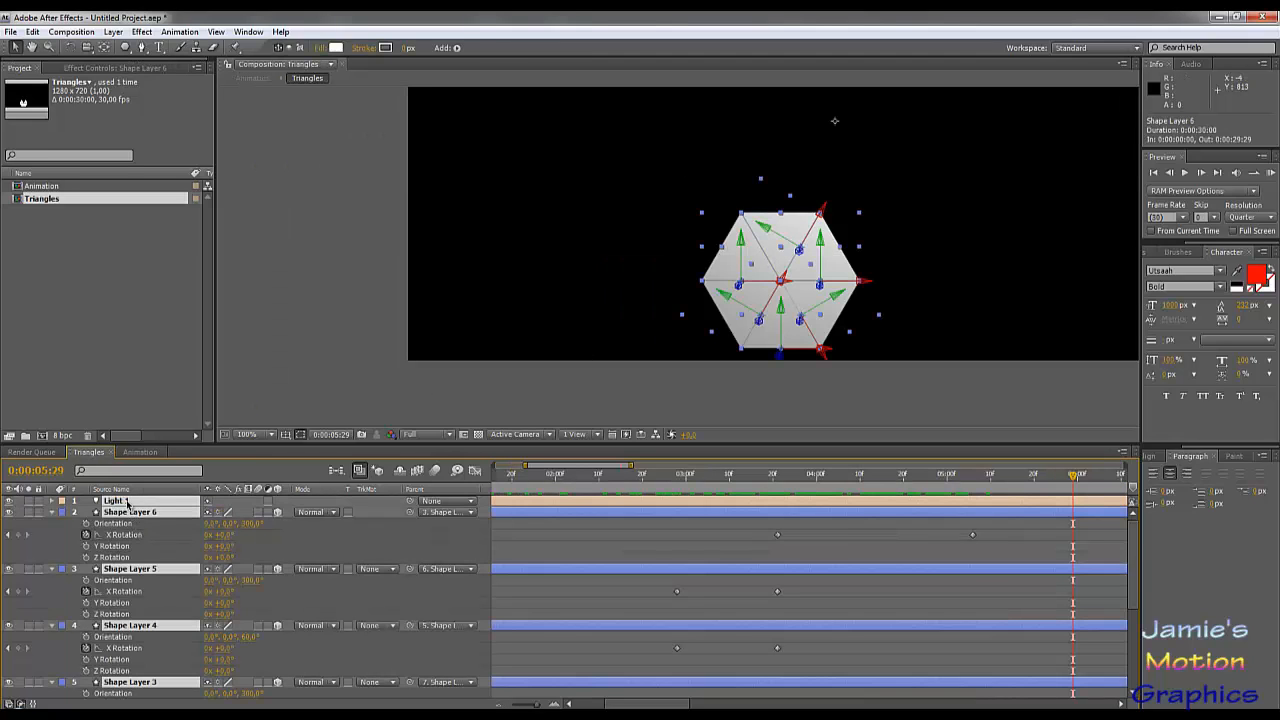
left_click(127, 502, "ctrl")
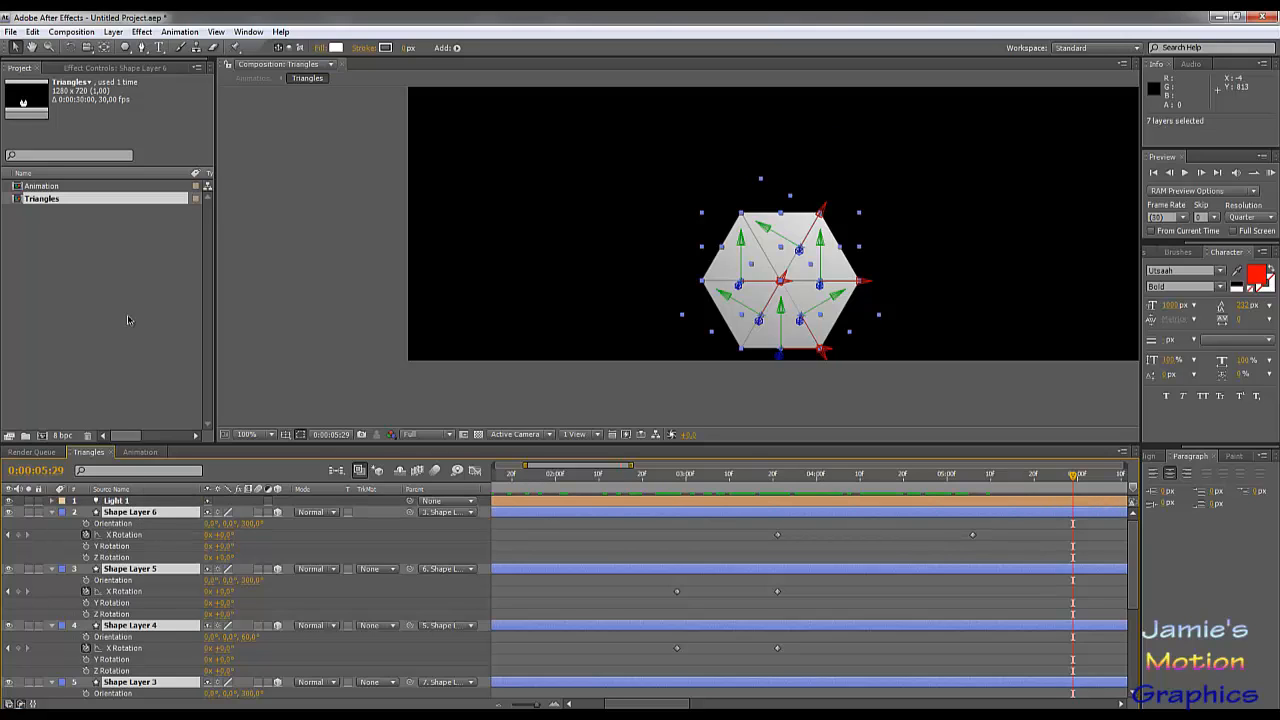
left_click(406, 48)
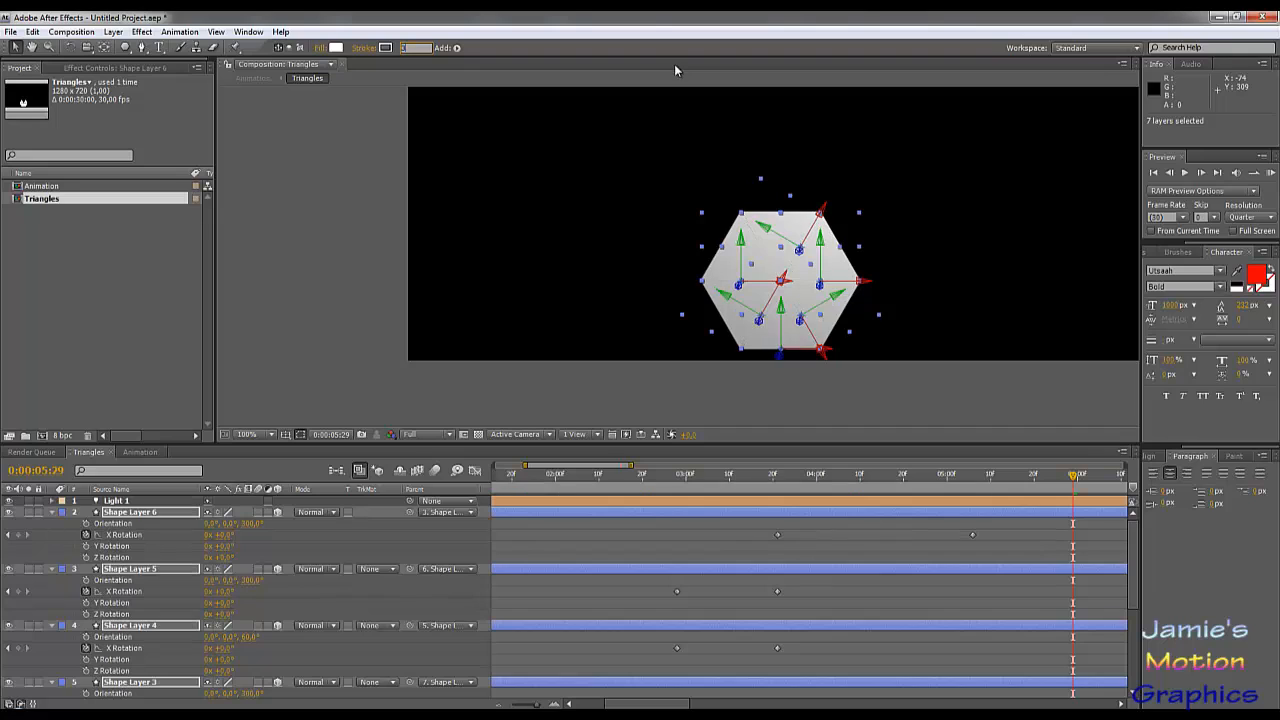
left_click(478, 325)
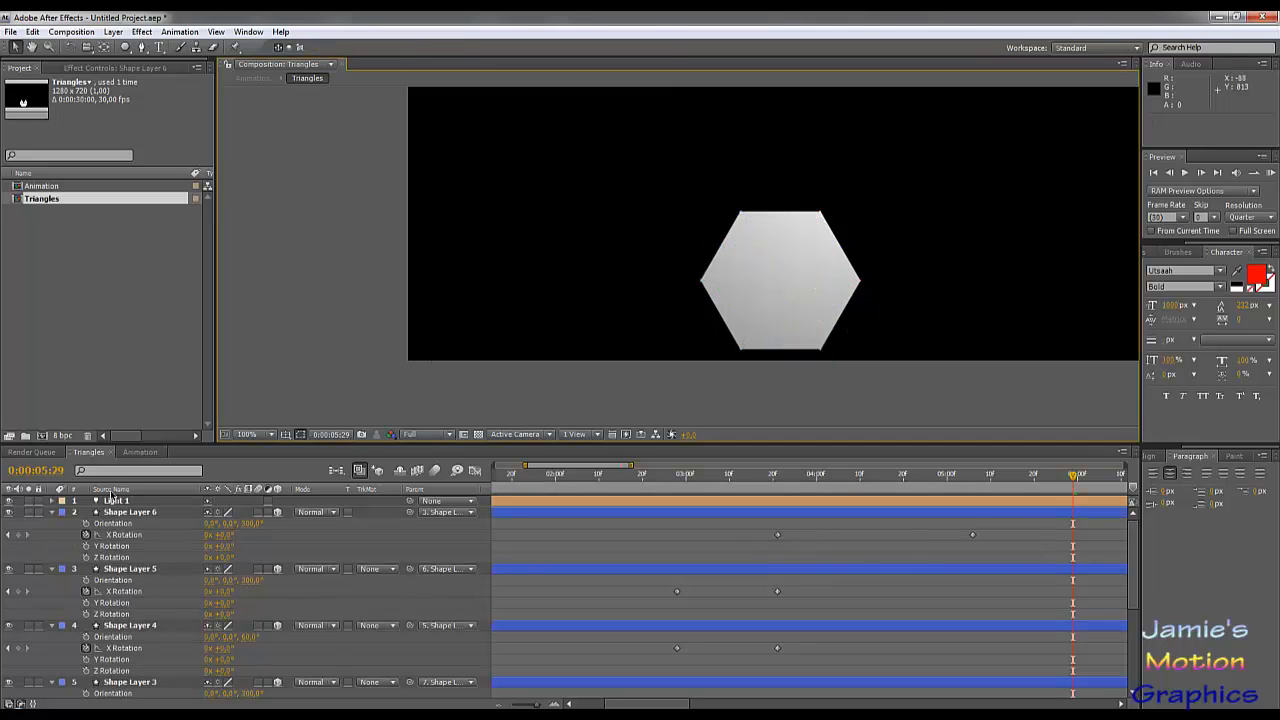
Inspect the revealed shape's upper corner at 0:00:03:24 in the Animation composition close up.
left_click(132, 452)
left_click_drag(604, 483, 575, 510)
scroll(628, 360, "up", 4)
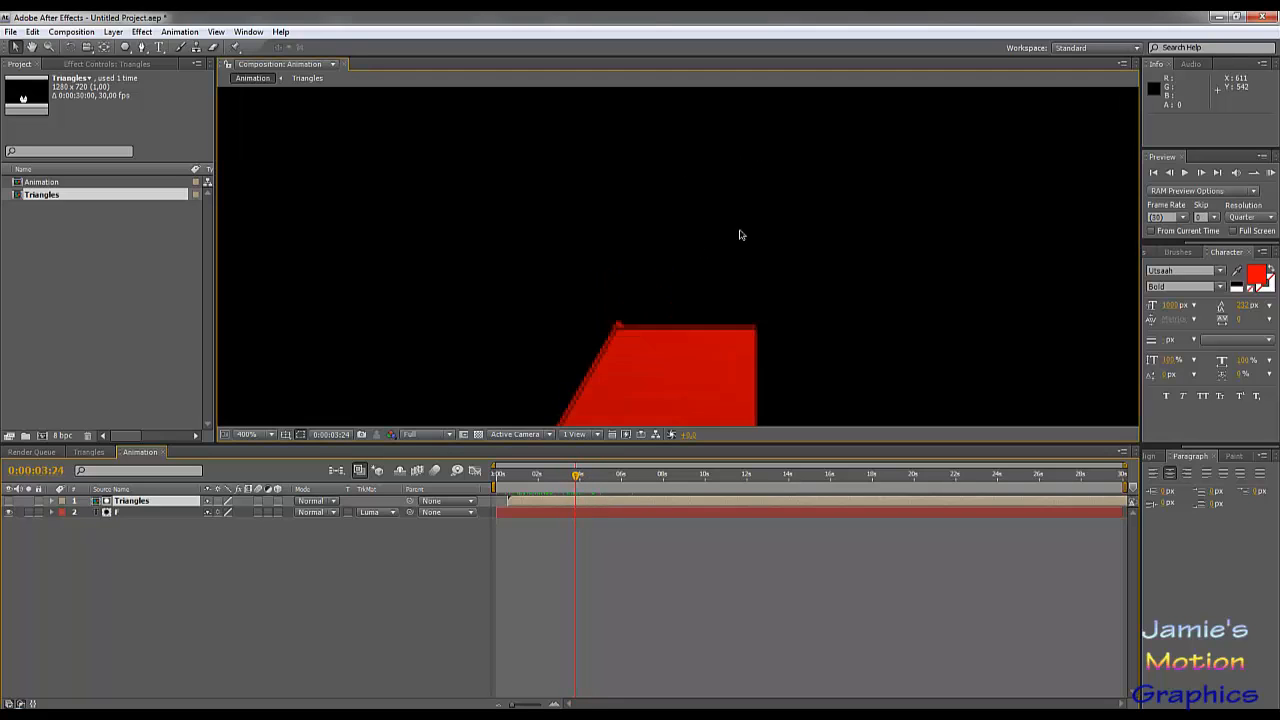
left_click_drag(675, 355, 682, 329)
scroll(725, 242, "up", 1)
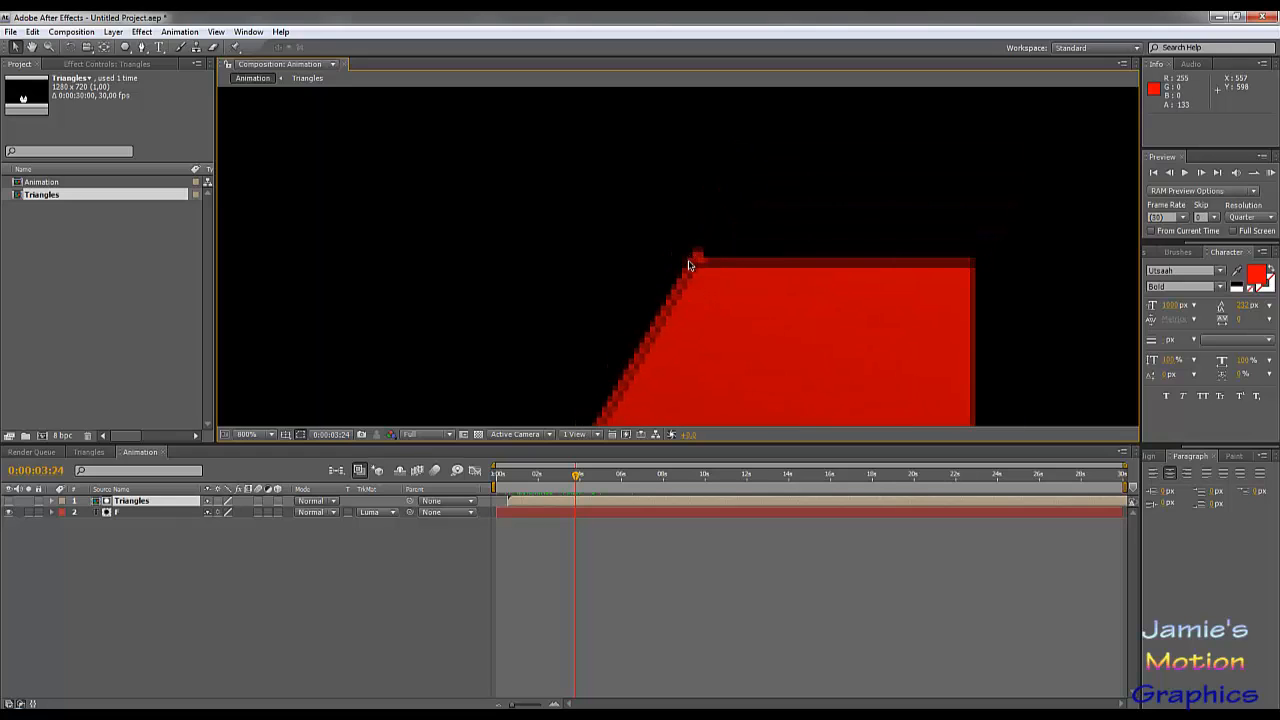
Set the stroke width of all triangle shape layers to 0 px and compare the corner in the Animation composition.
left_click(89, 452)
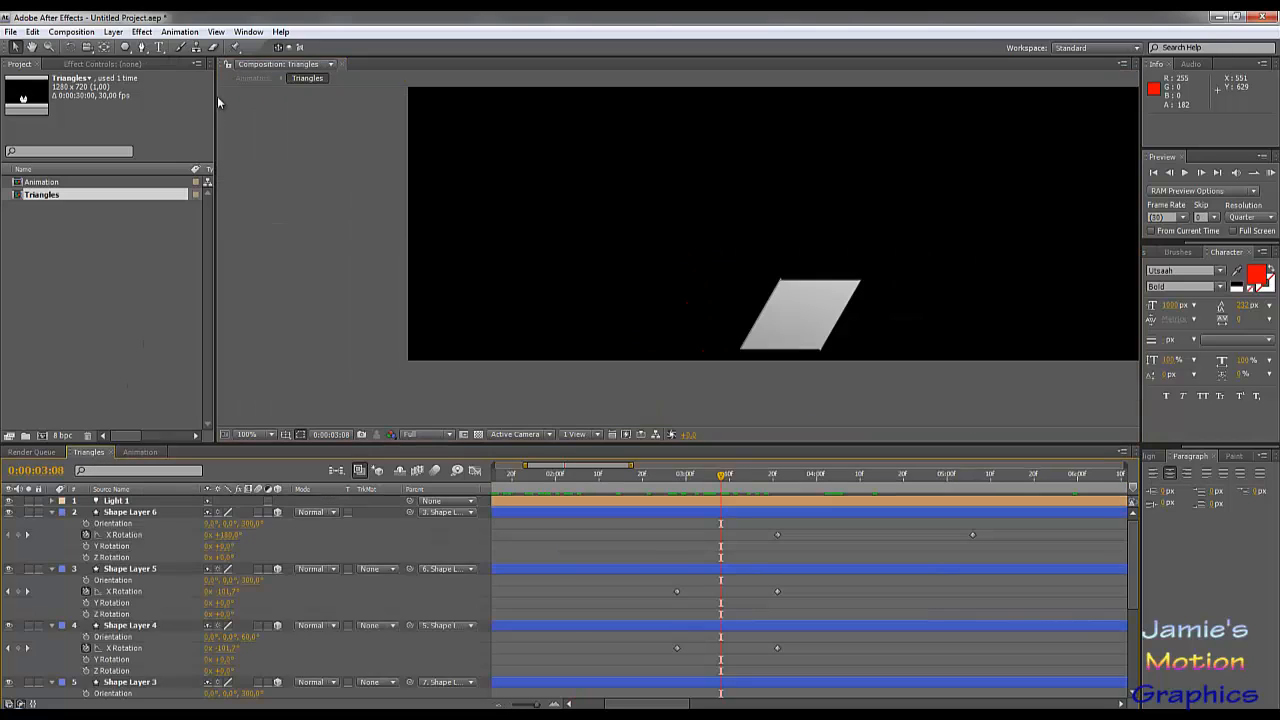
left_click(130, 512)
key("ctrl+a")
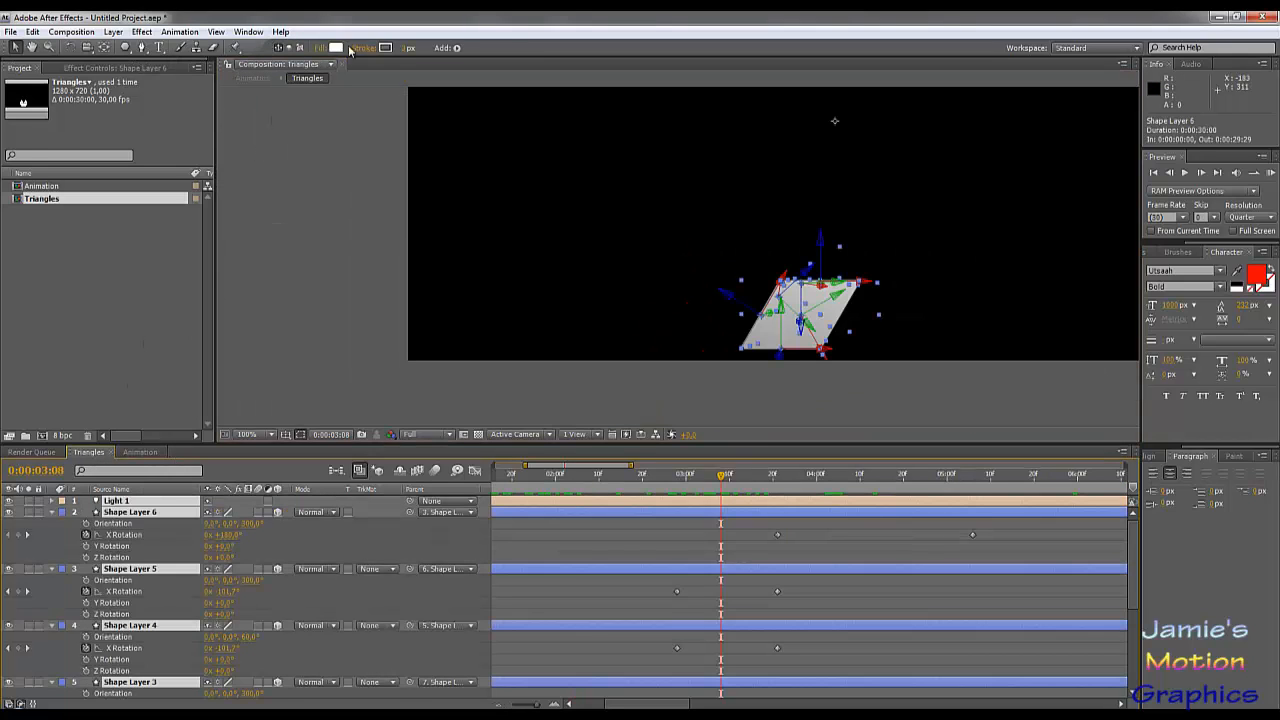
left_click(410, 47)
type("0")
key("Return")
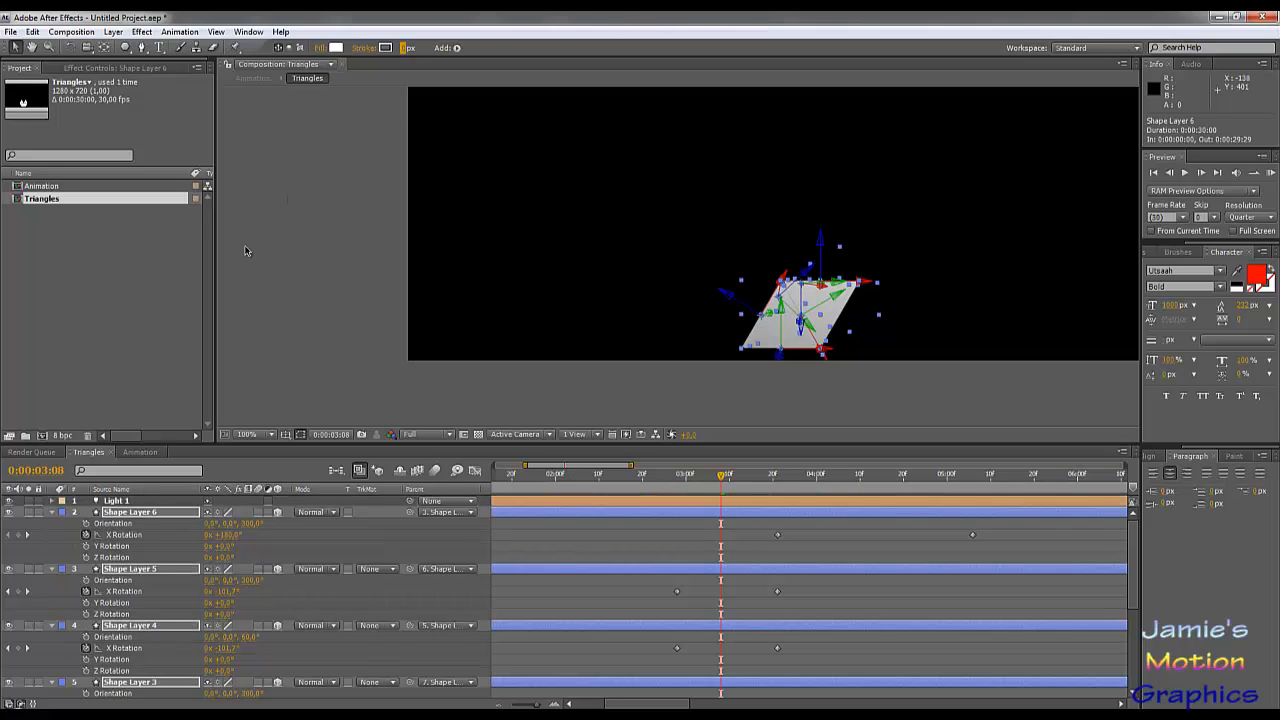
left_click(140, 452)
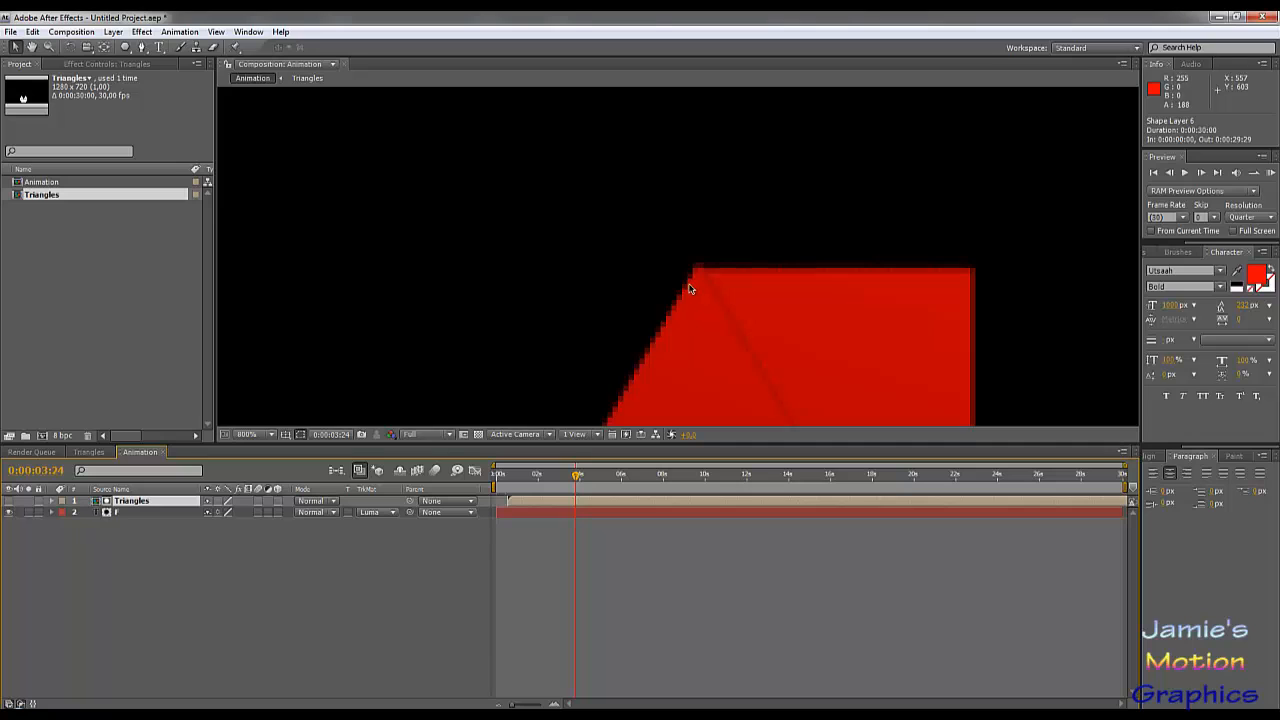
scroll(688, 289, "down", 2)
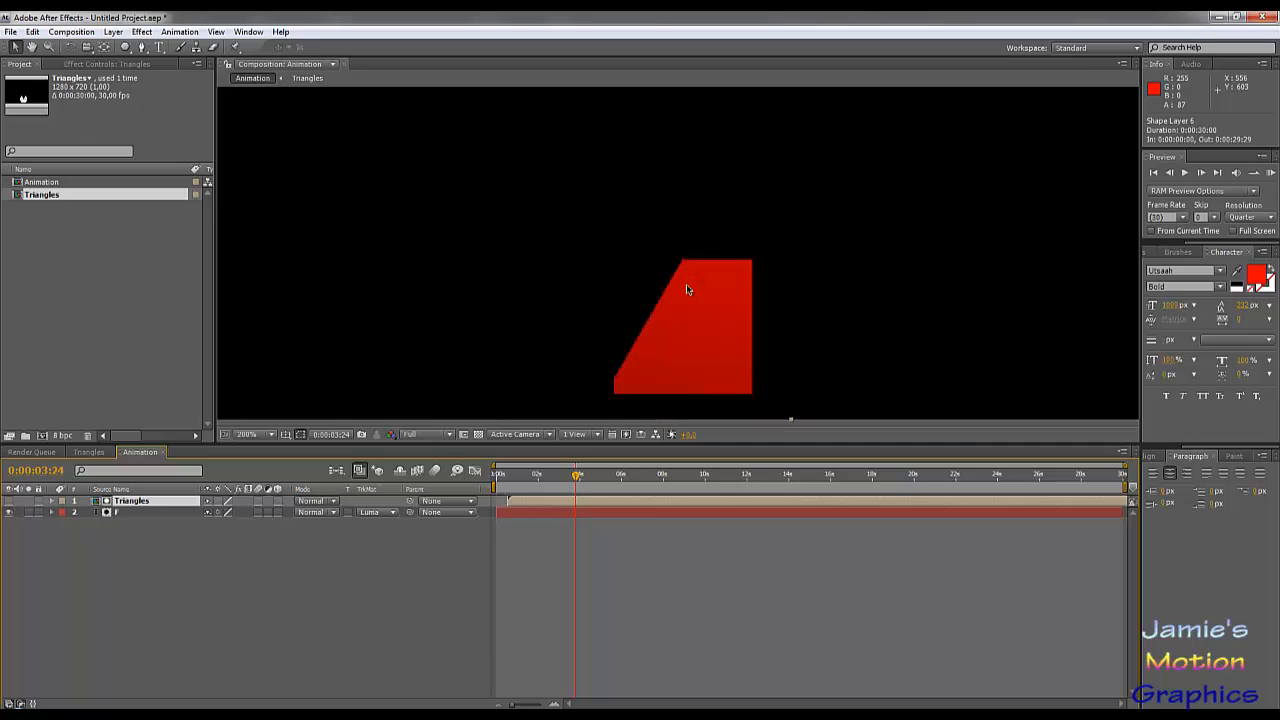
Set the stroke width of the triangle shape layers to 10 px and examine the overlapping corner in the Animation composition.
left_click(92, 452)
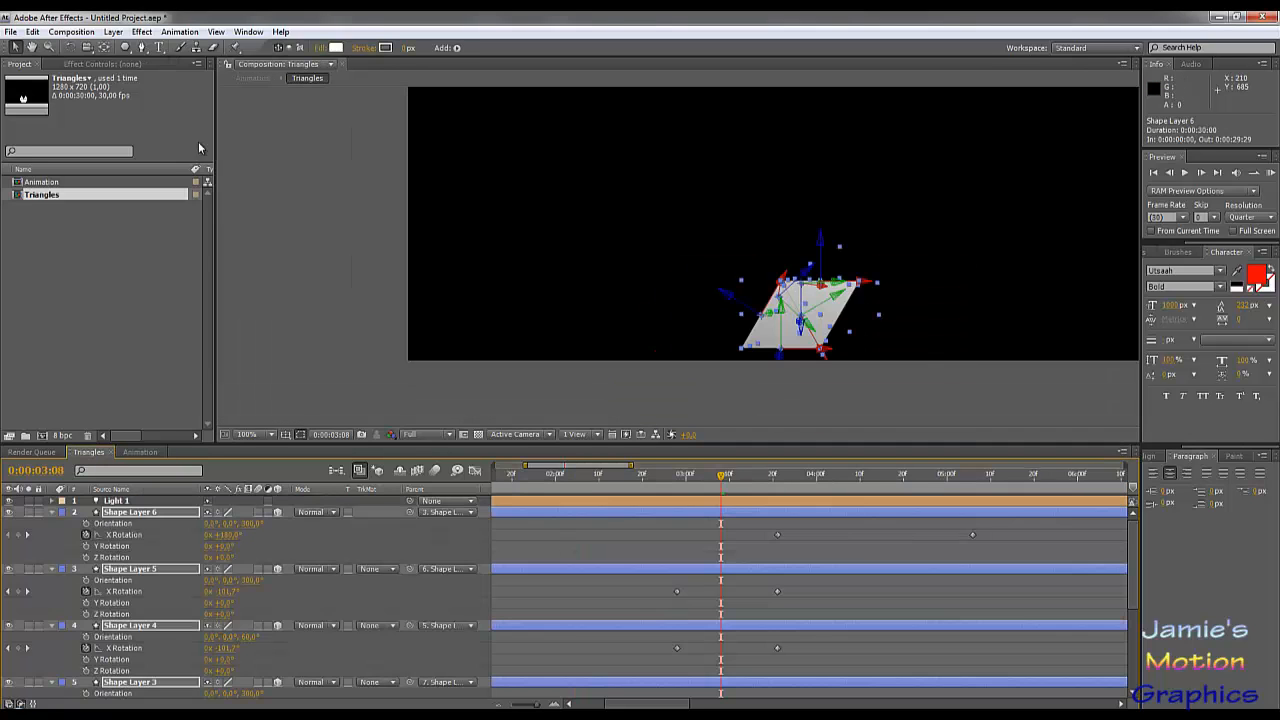
left_click(406, 48)
type("10")
key("Return")
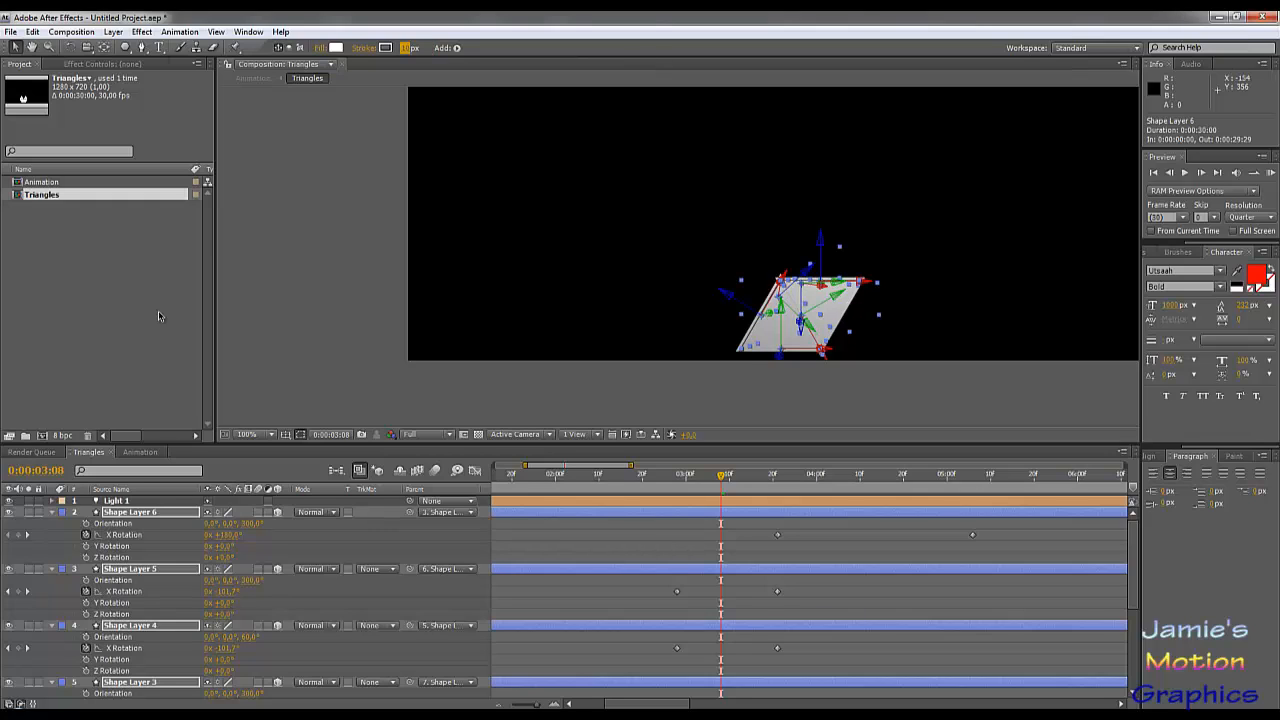
left_click(140, 452)
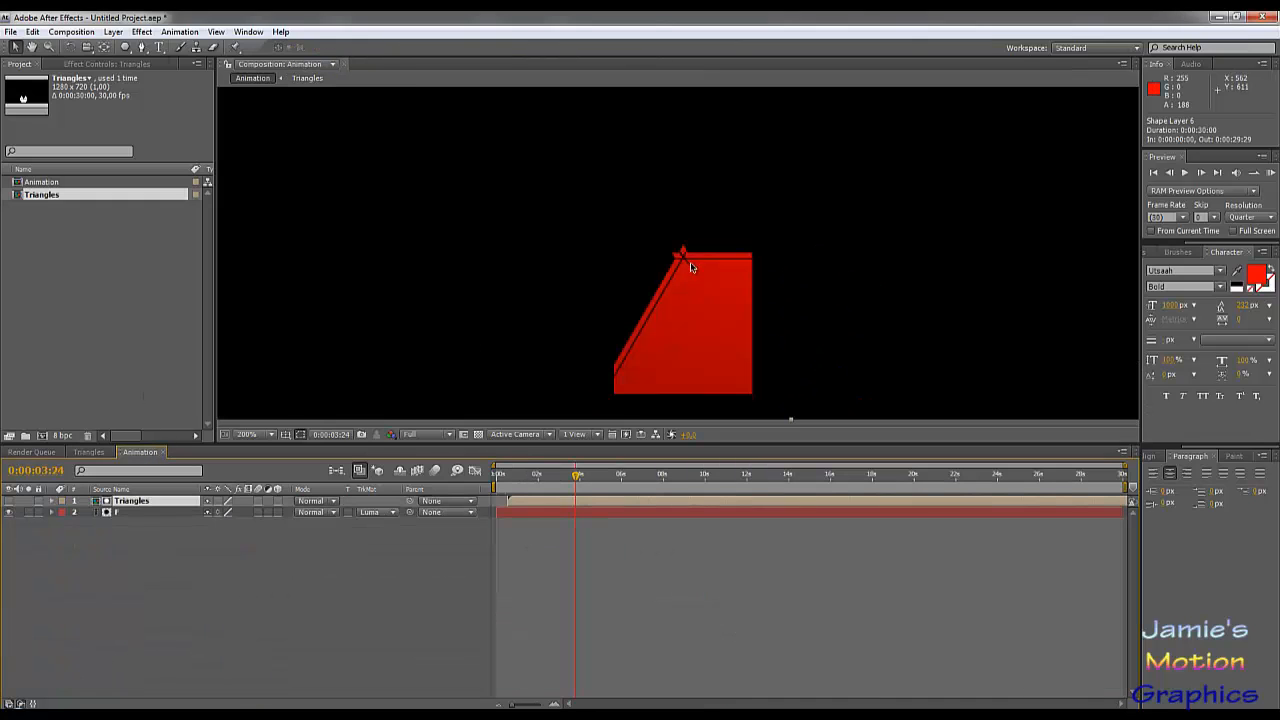
scroll(674, 284, "up", 2)
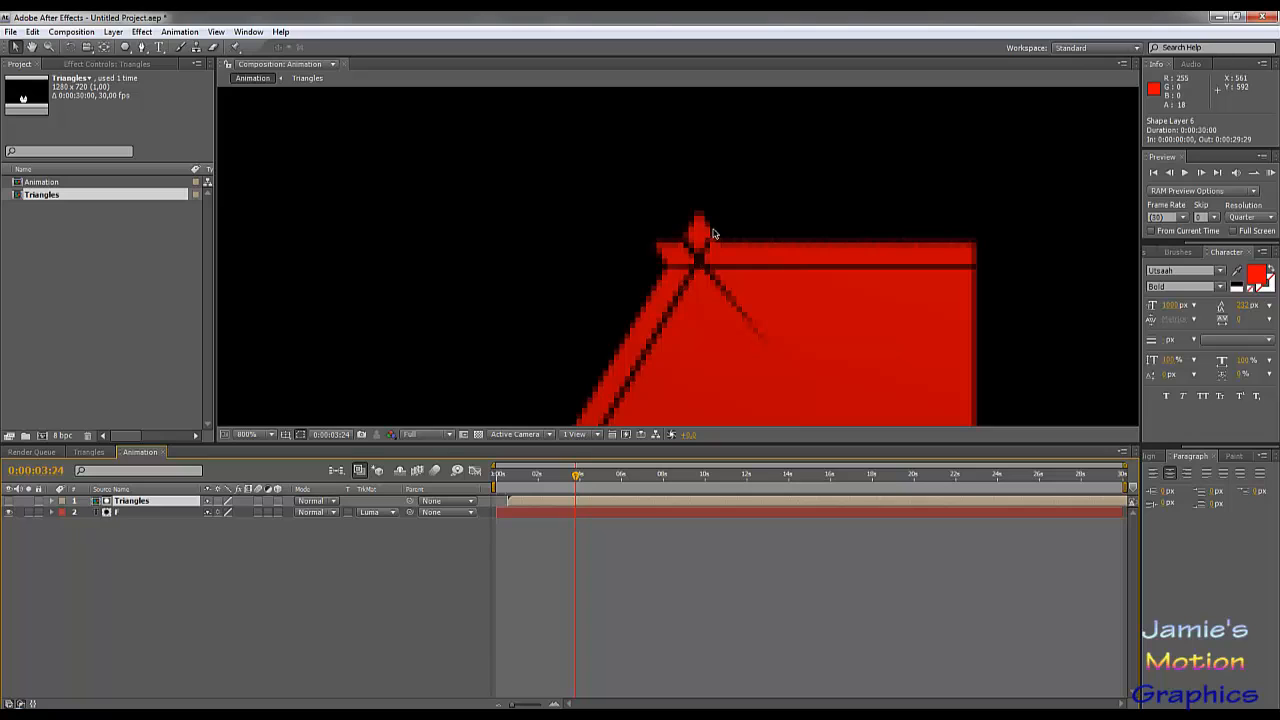
scroll(694, 251, "down", 2)
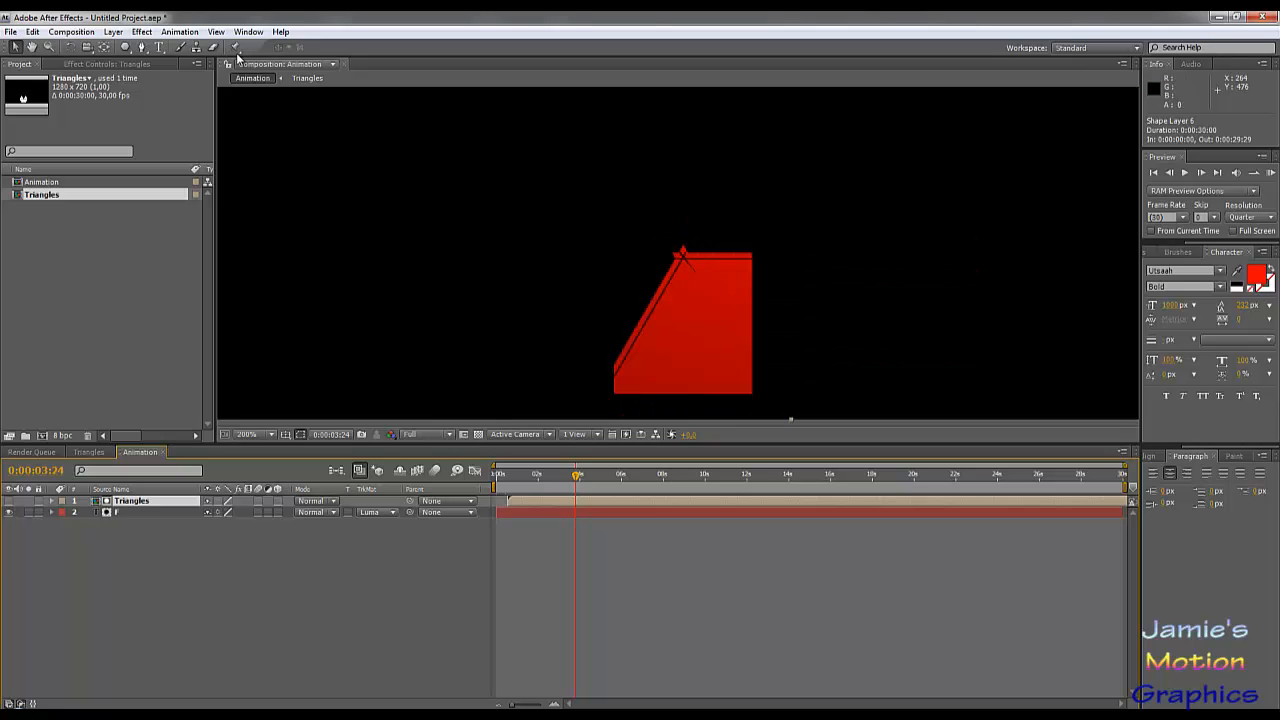
Reduce the selected triangle shape layers' stroke in the Triangles composition to a thin outline.
left_click(89, 452)
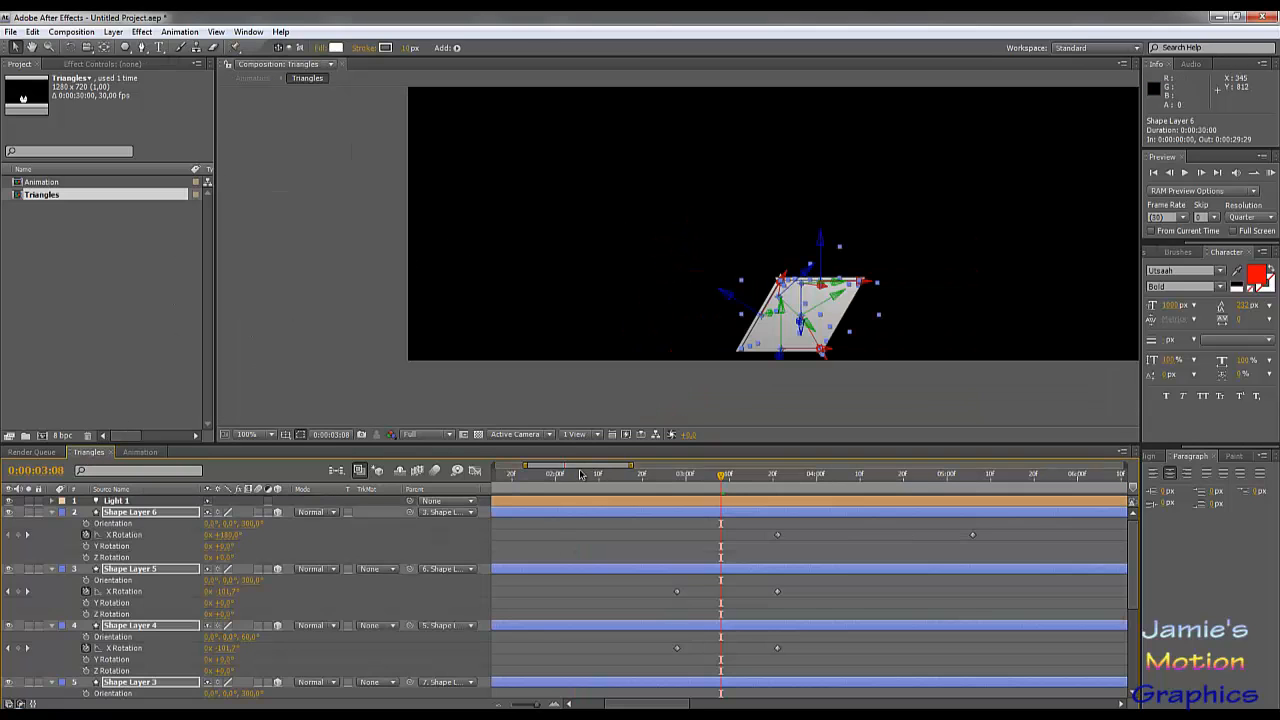
left_click(405, 48)
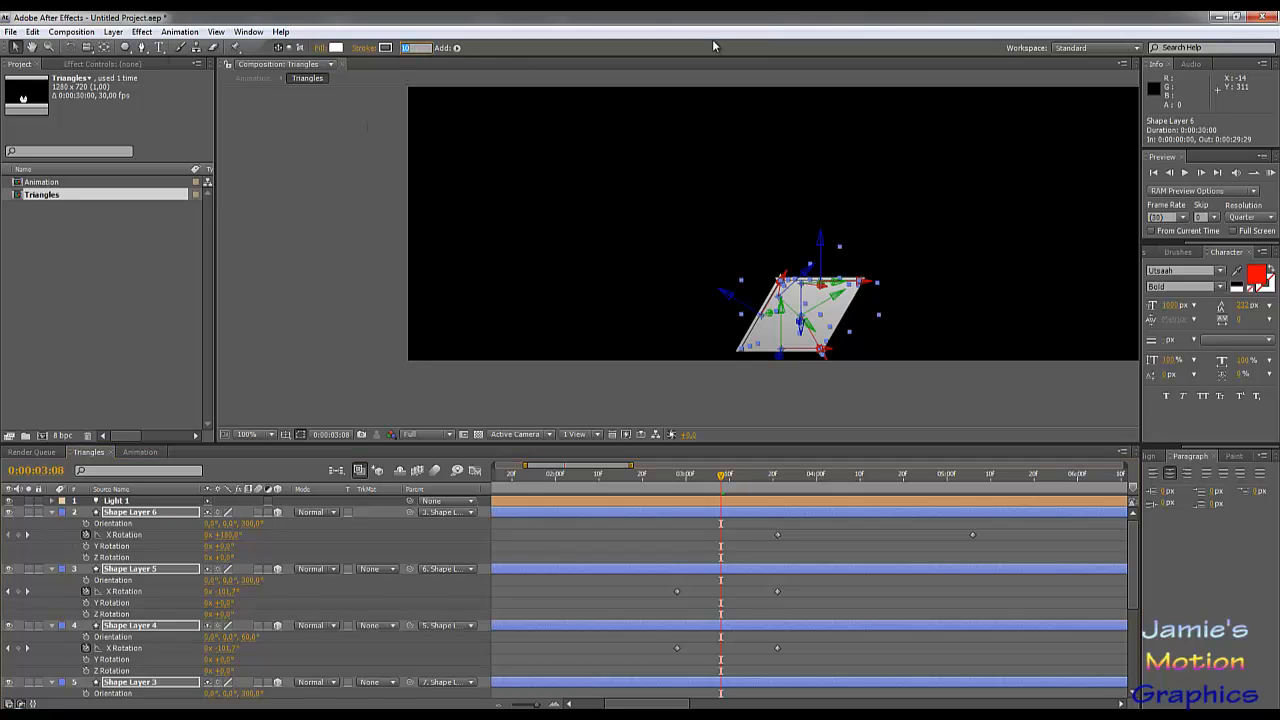
type("0")
key("Return")
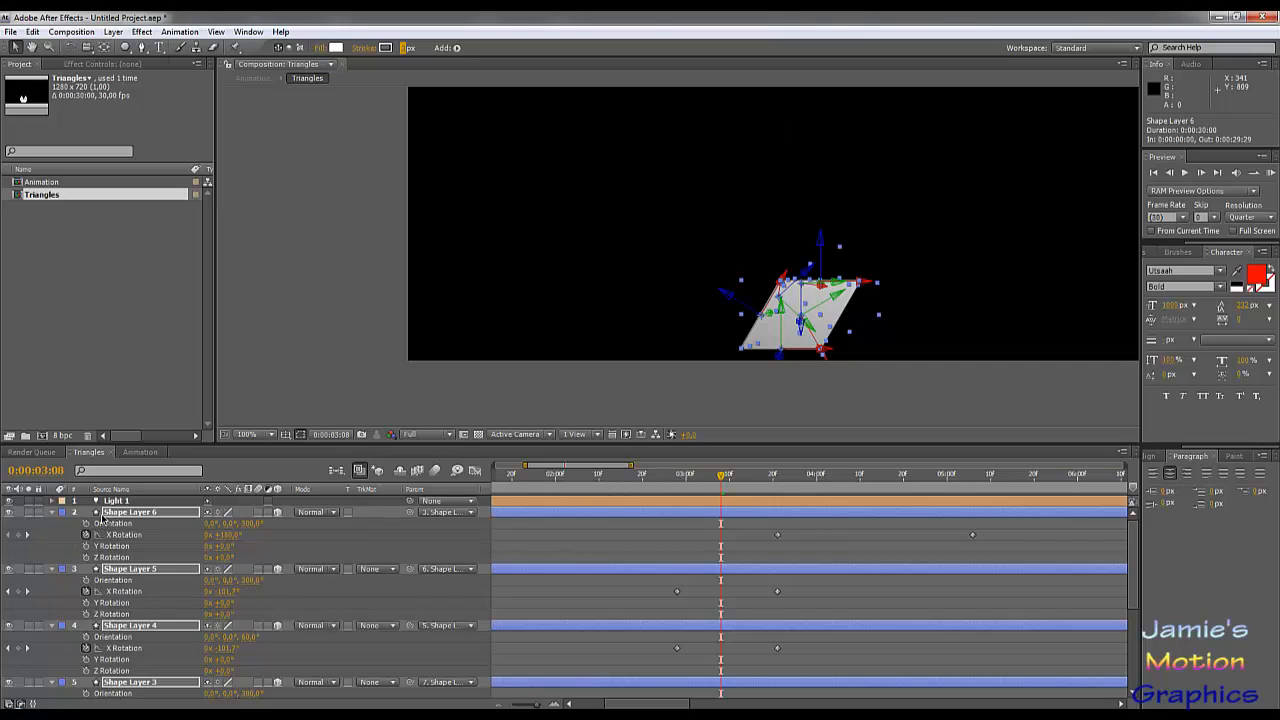
Enable keyframing for Shape Layer 6's Polystar 1 Stroke Width and place its keyframe at 0:00:00:00.
left_click(51, 512)
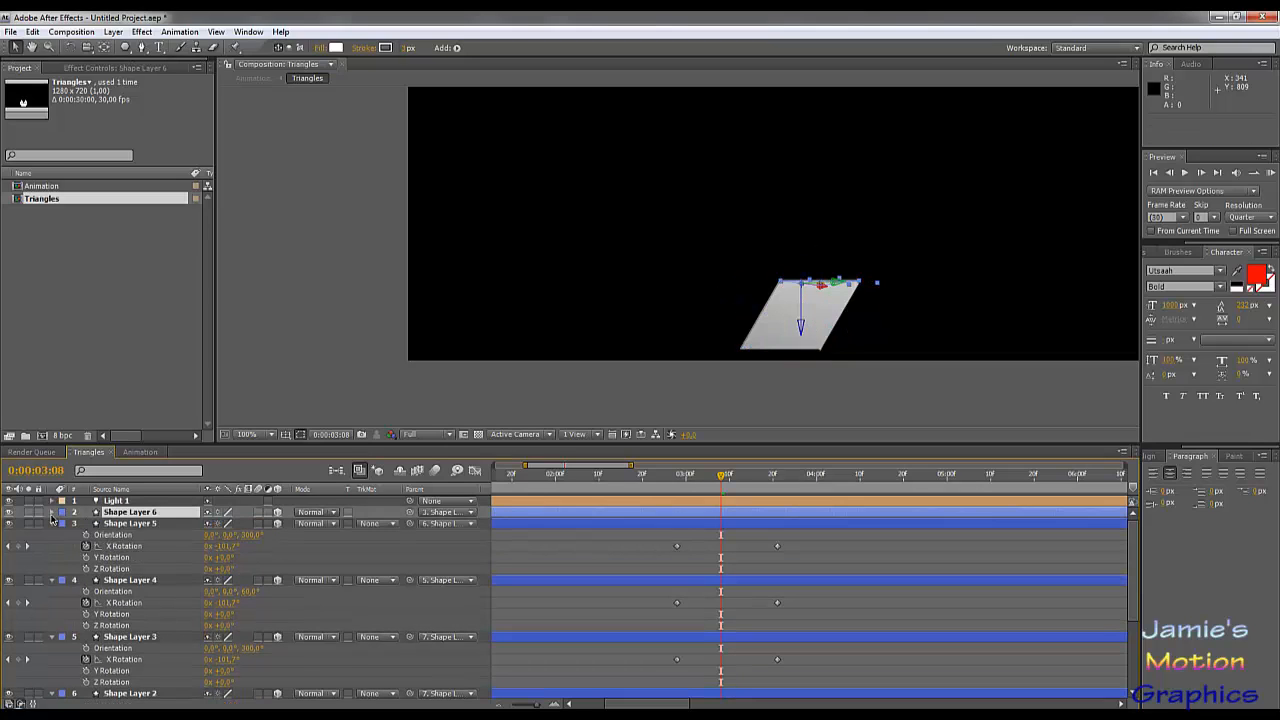
left_click(52, 512)
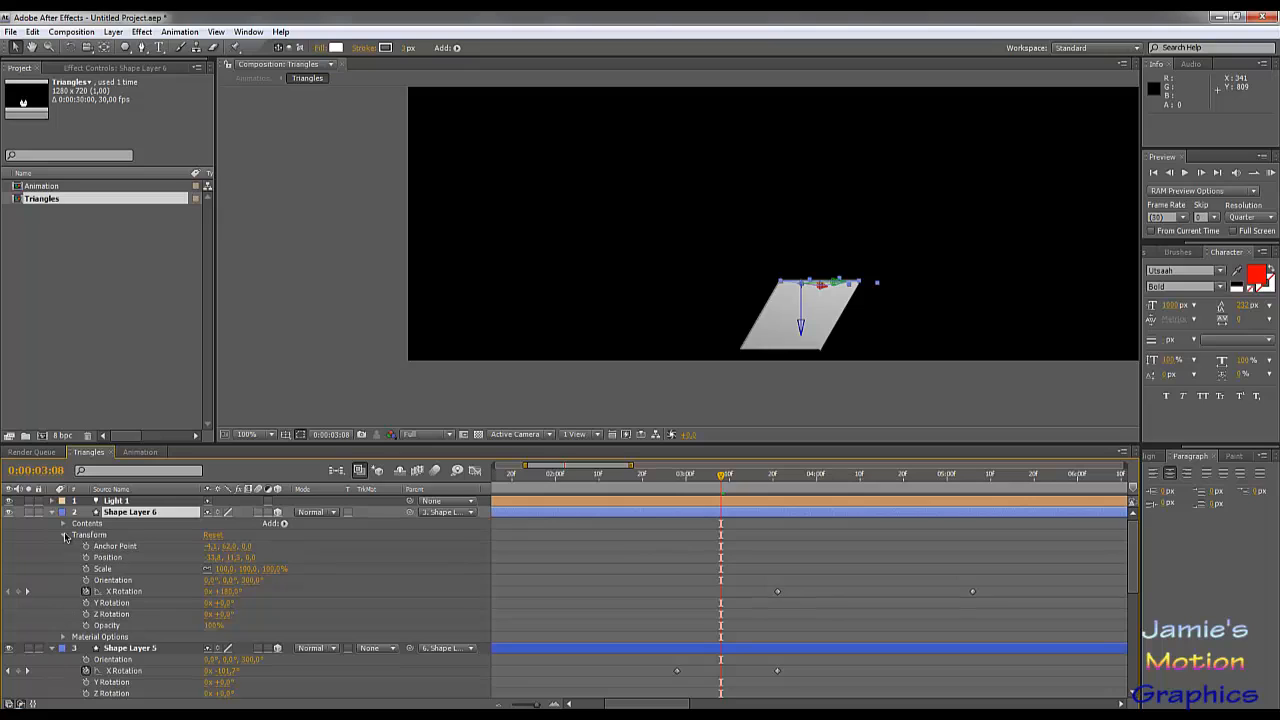
left_click(64, 531)
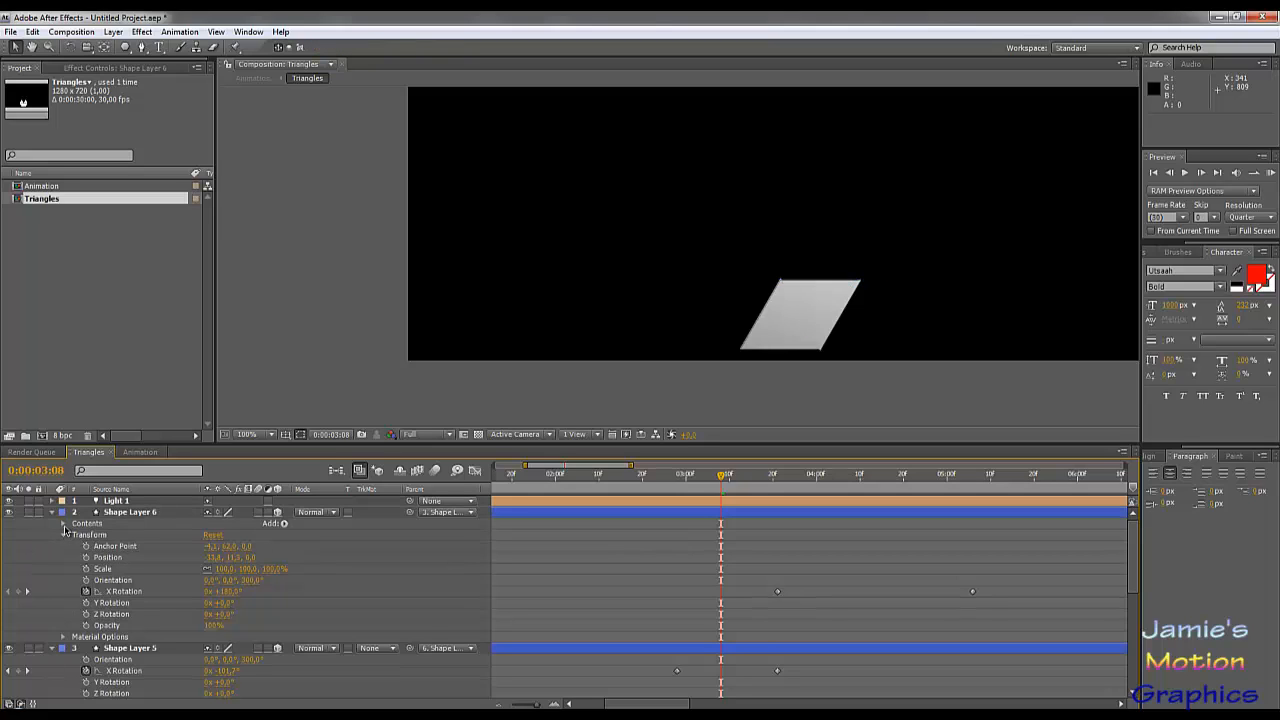
left_click(63, 524)
left_click(73, 535)
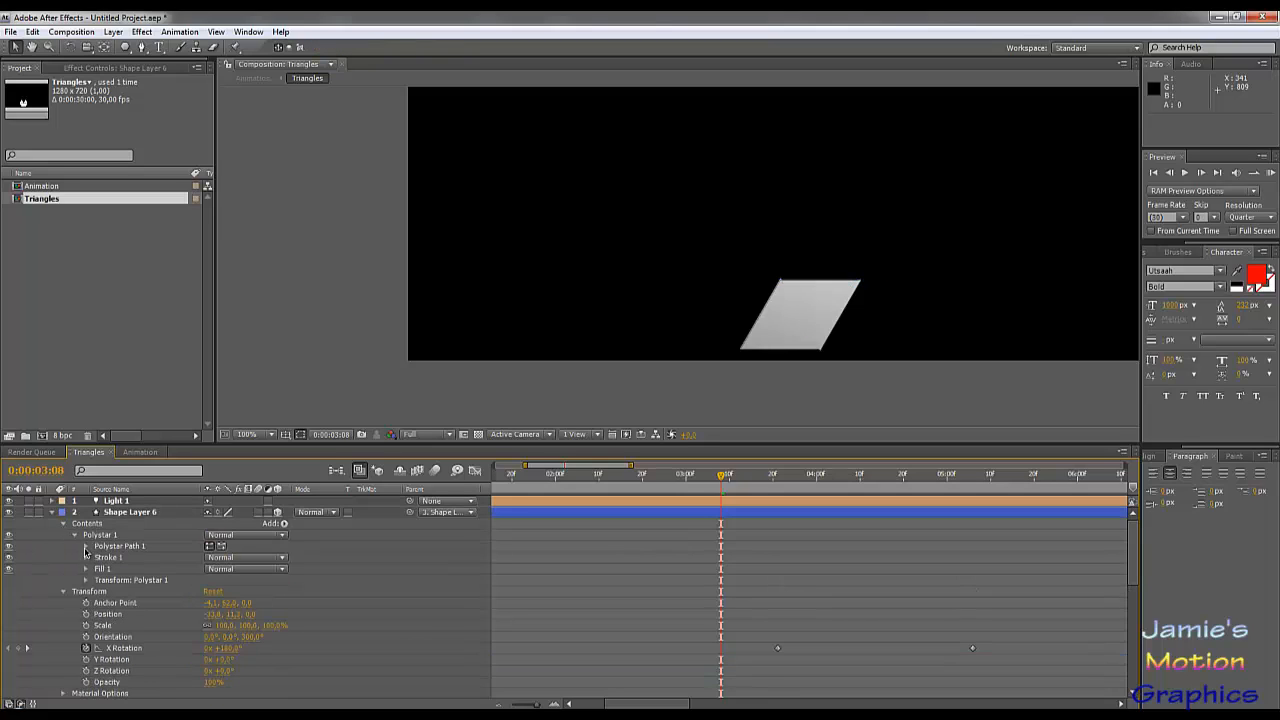
left_click(86, 557)
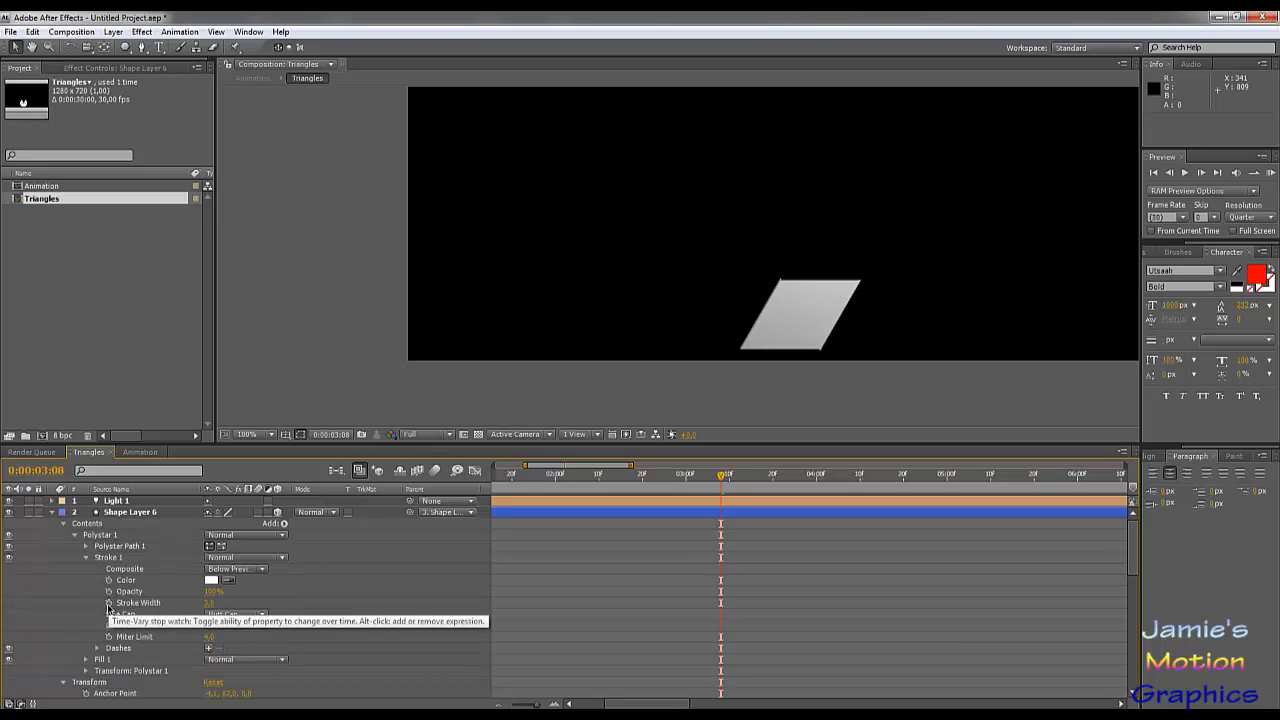
left_click(109, 603)
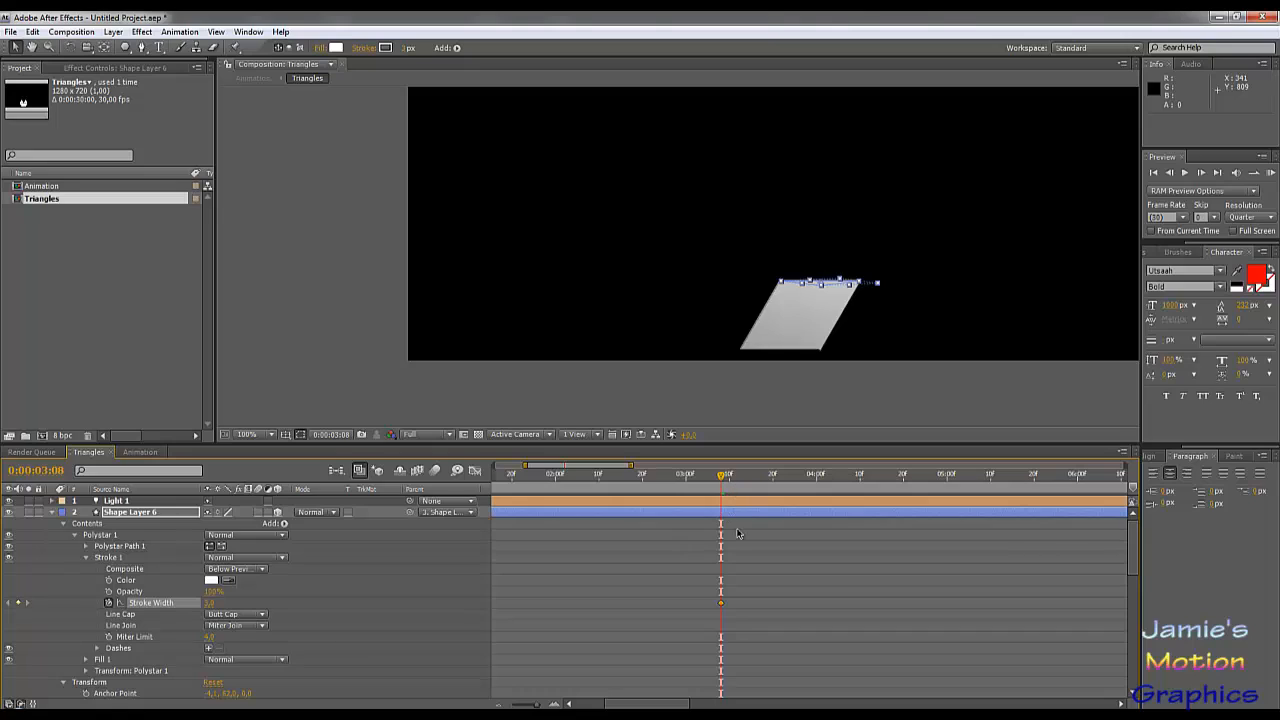
mouse_move(720, 603)
left_mouse_down()
mouse_move(486, 622)
mouse_move(497, 625)
left_mouse_up()
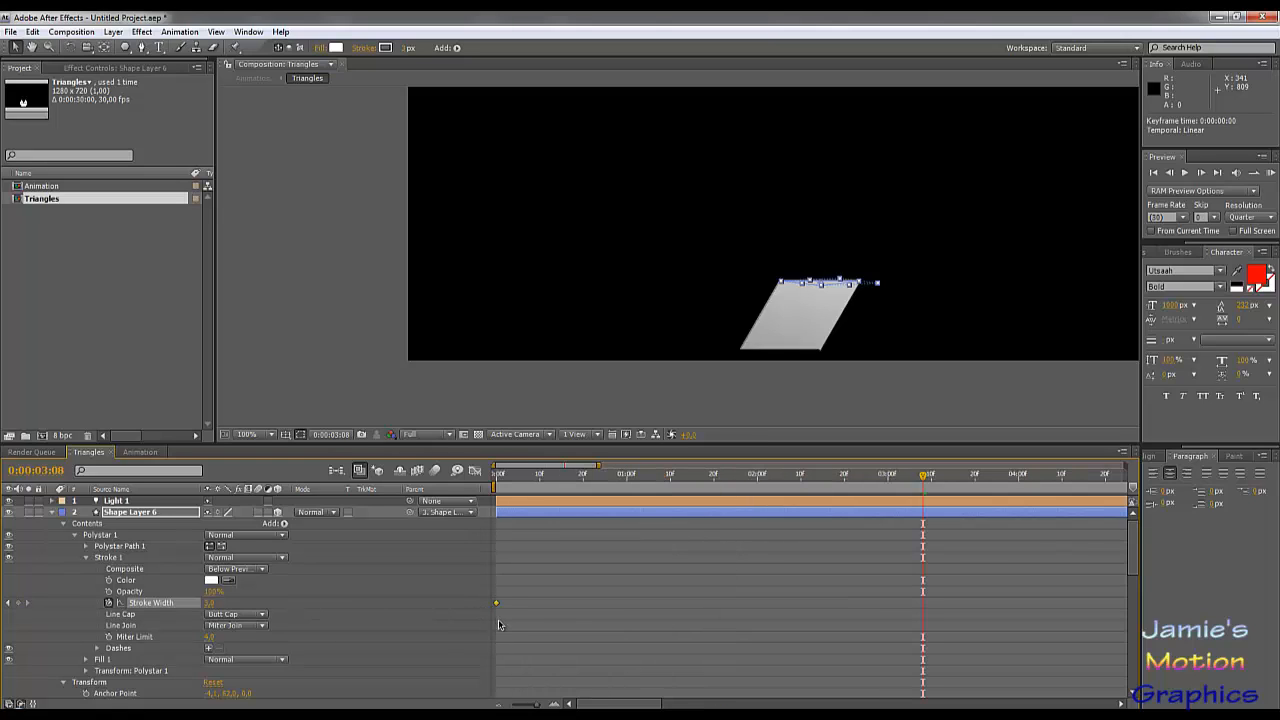
Keyframe Shape Layer 6's Stroke Width at 0 px at 0:00:00:00 and 3 px at 0:00:01:15.
scroll(505, 594, "down", 7)
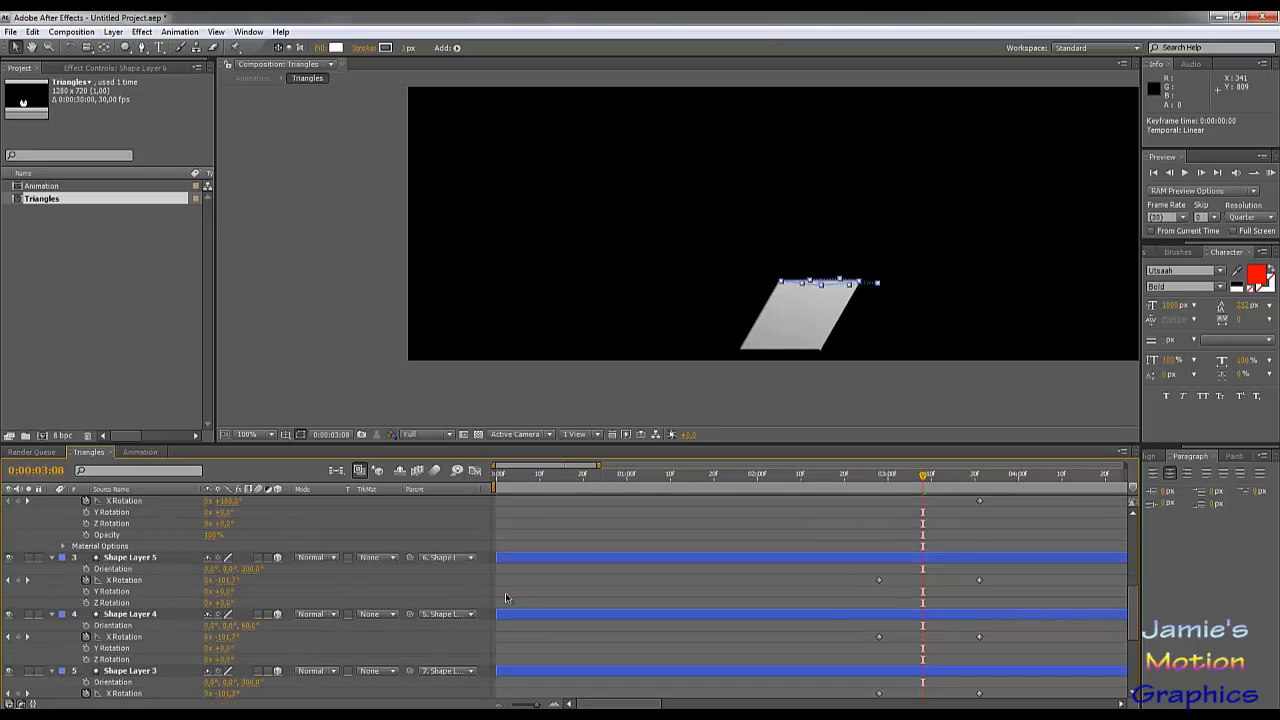
scroll(505, 594, "up", 3)
scroll(675, 569, "up", 1)
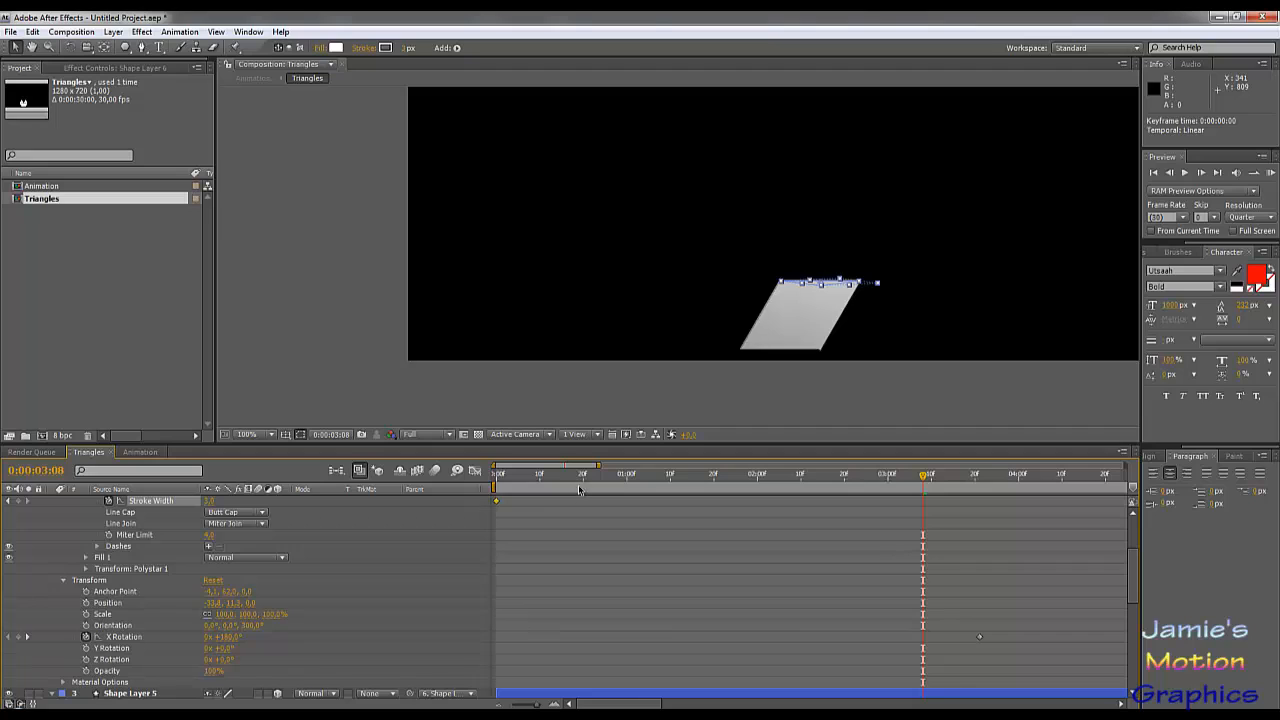
left_click_drag(552, 477, 692, 495)
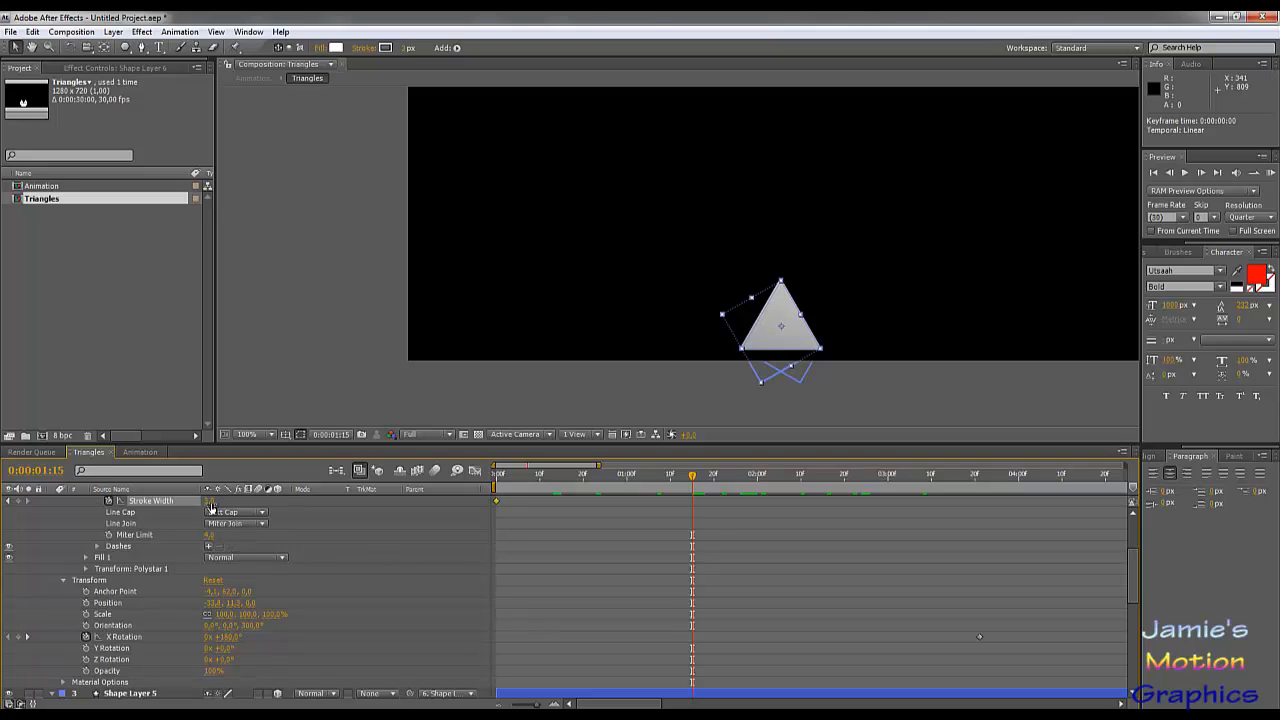
left_click_drag(514, 481, 476, 493)
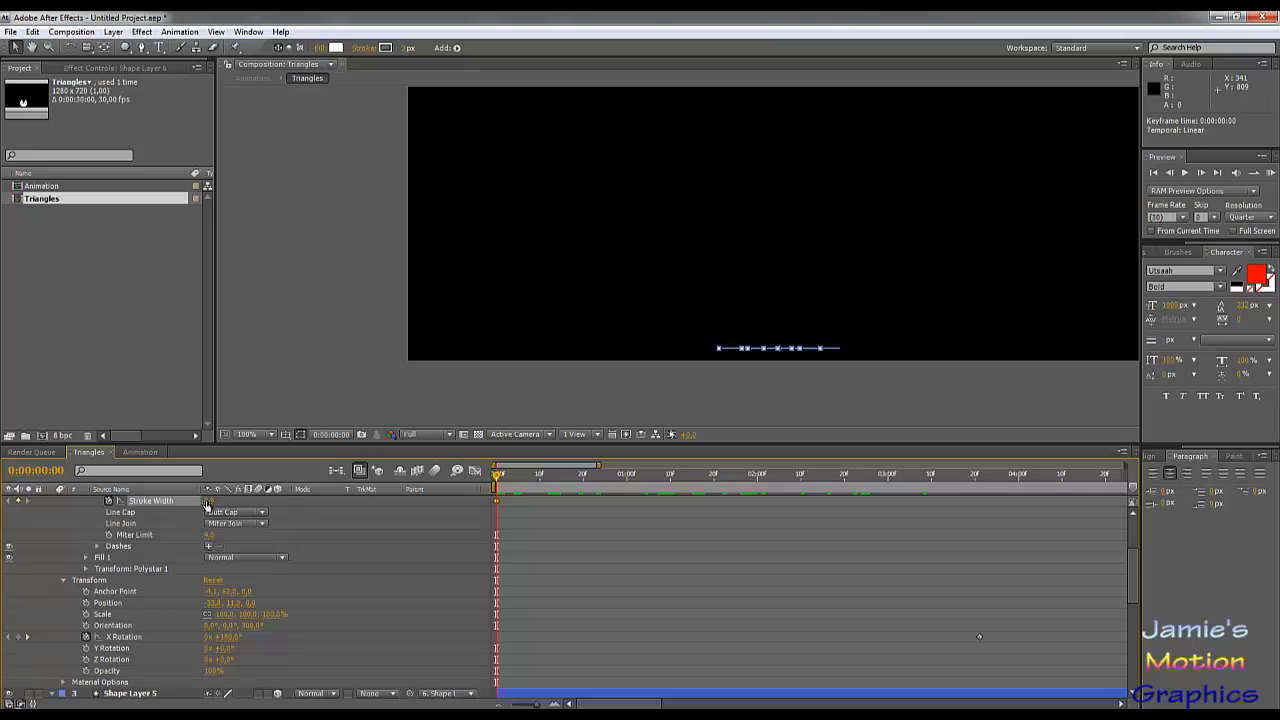
left_click(693, 477)
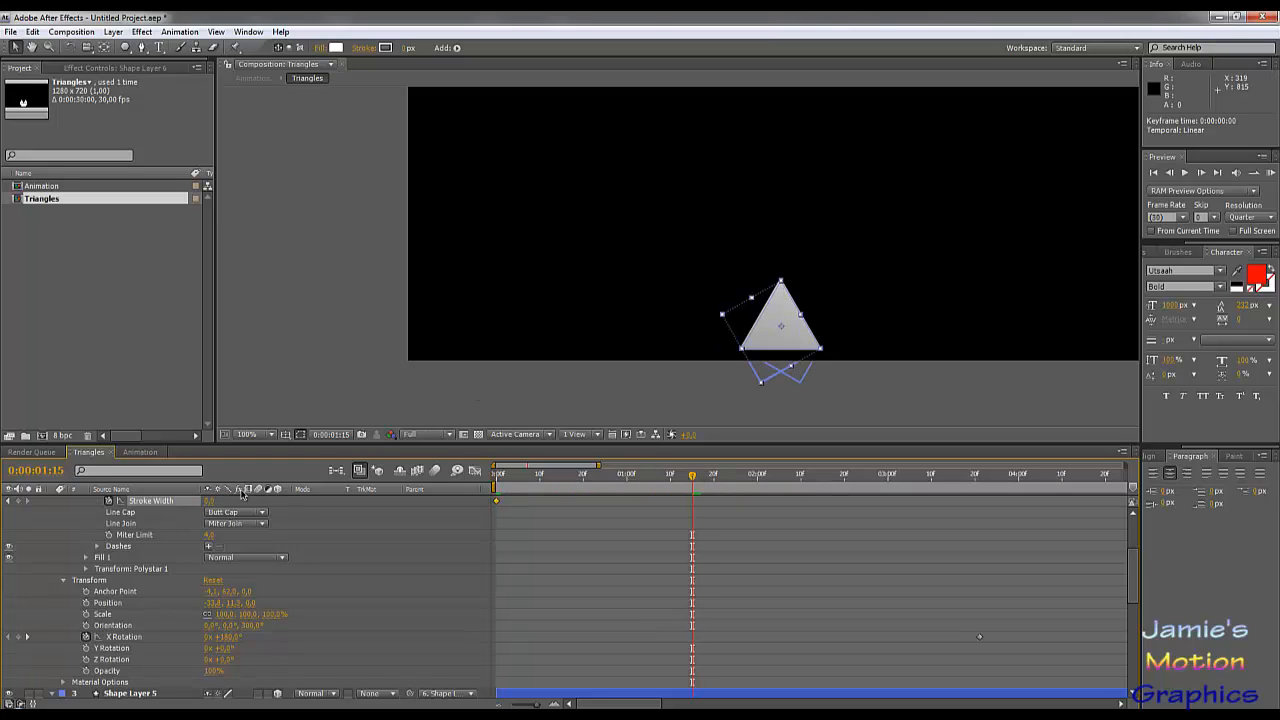
left_click(208, 501)
type("2")
key("Return")
Preview the Triangles composition and examine the triangle's upper corner up close around 0:00:03:04.
key("space")
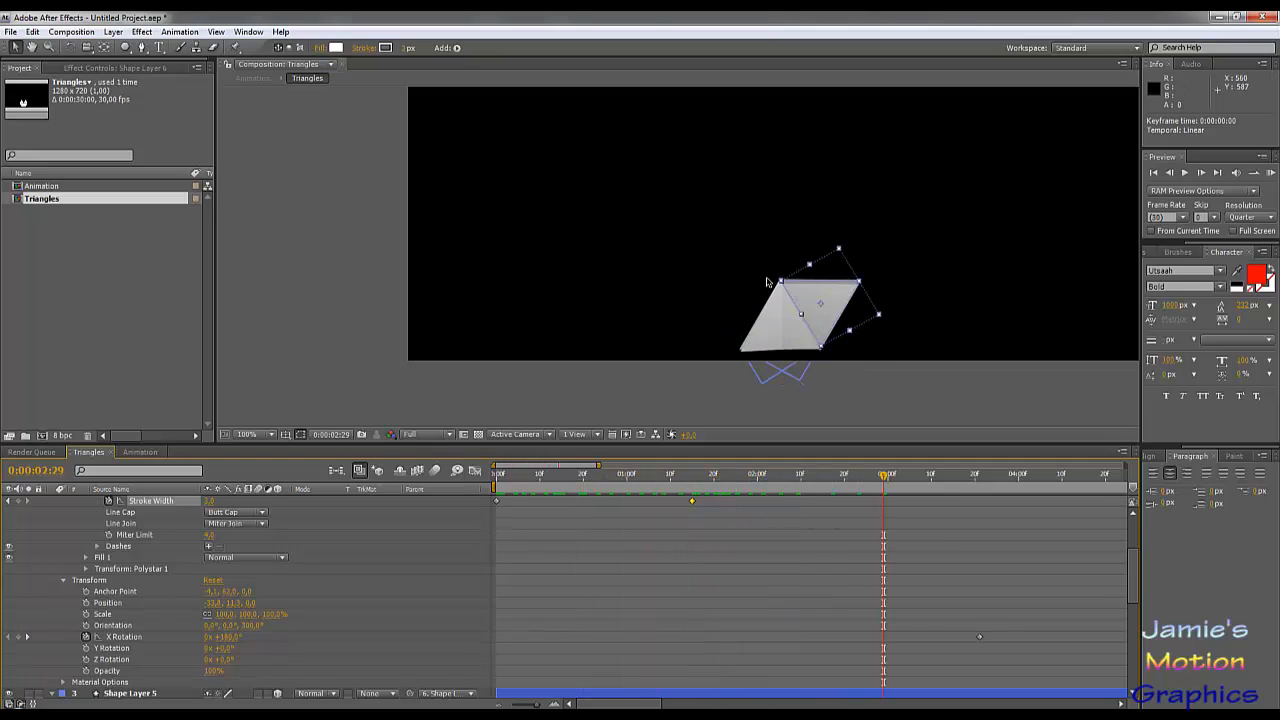
scroll(832, 322, "up", 2)
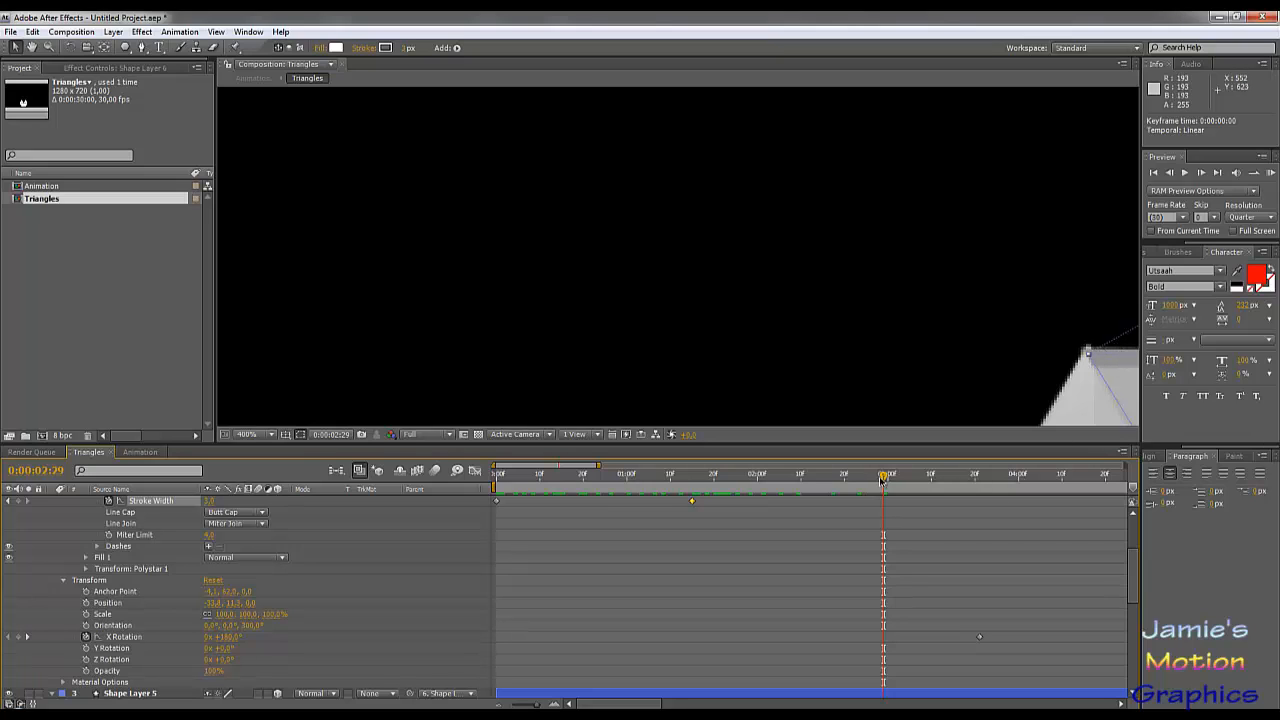
left_click_drag(882, 481, 1006, 496)
left_click_drag(1025, 503, 906, 502)
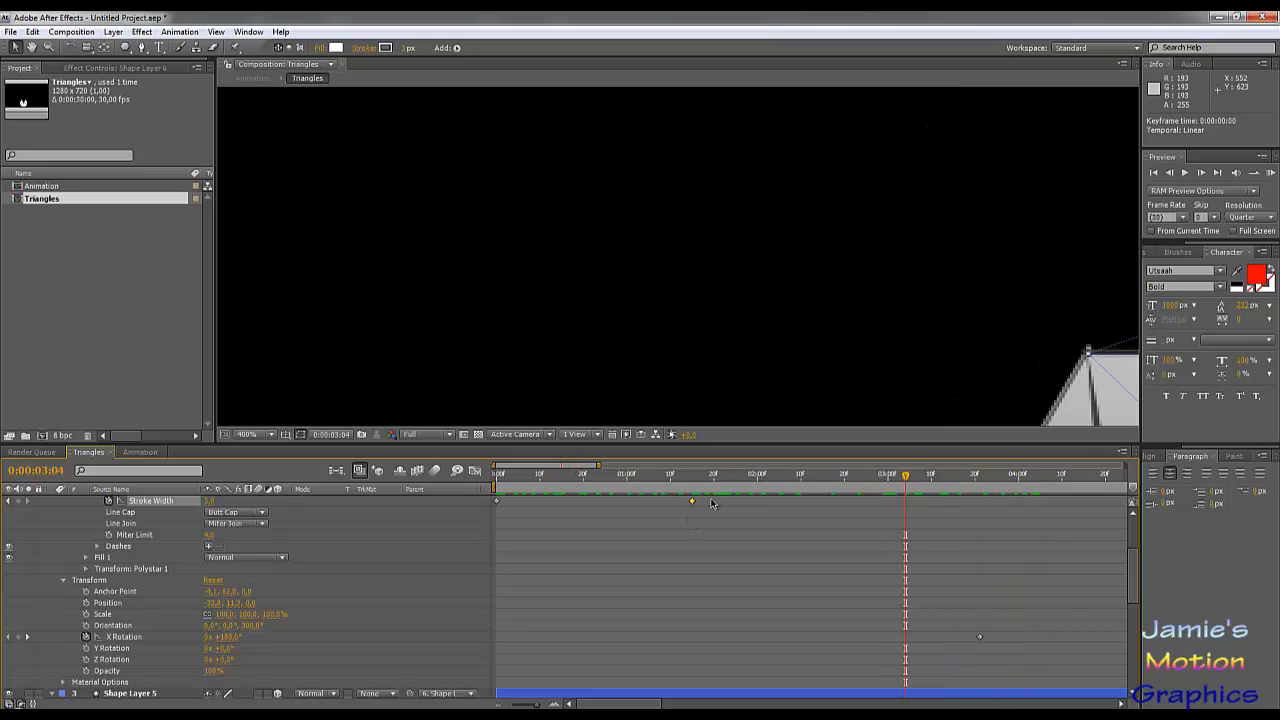
Try to shift Shape Layer 6's two Stroke Width keyframes so the second one sits near 0:00:08:25.
mouse_move(711, 500)
left_mouse_down()
mouse_move(494, 506)
mouse_move(1007, 527)
left_mouse_up()
left_click_drag(1199, 530, 1095, 537)
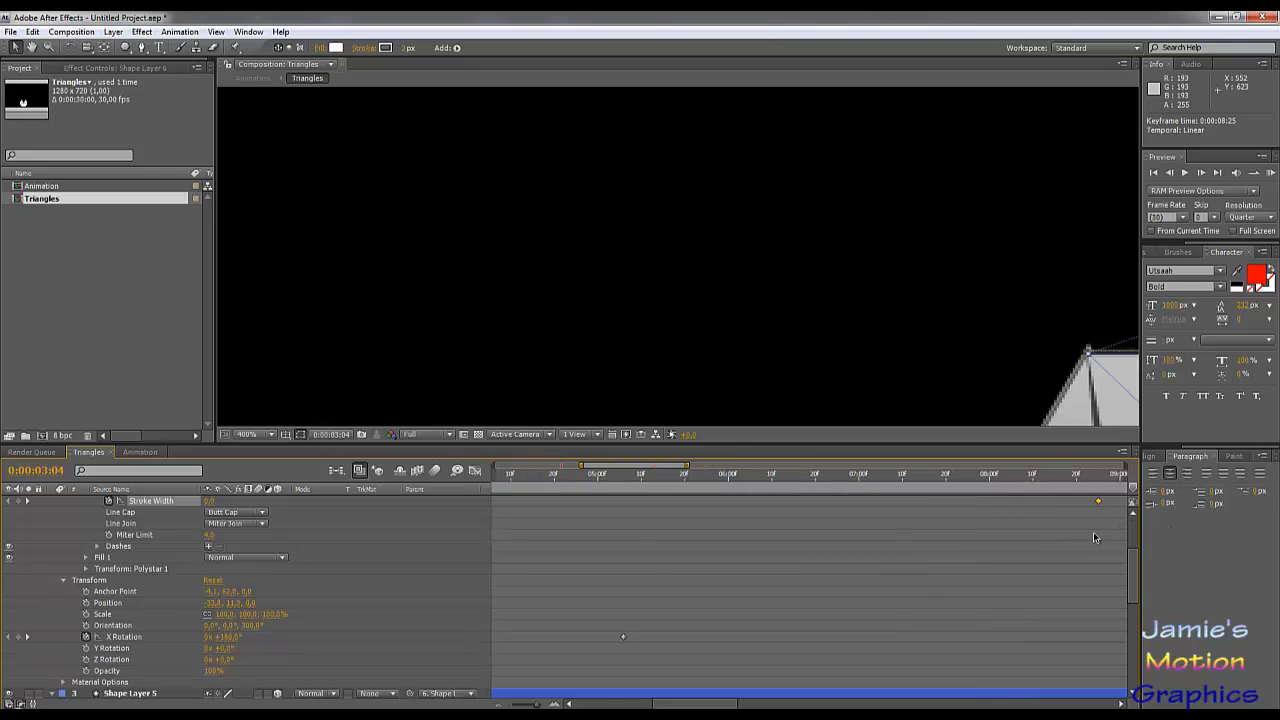
left_click_drag(748, 705, 904, 705)
scroll(790, 600, "down", 3)
scroll(783, 596, "up", 10)
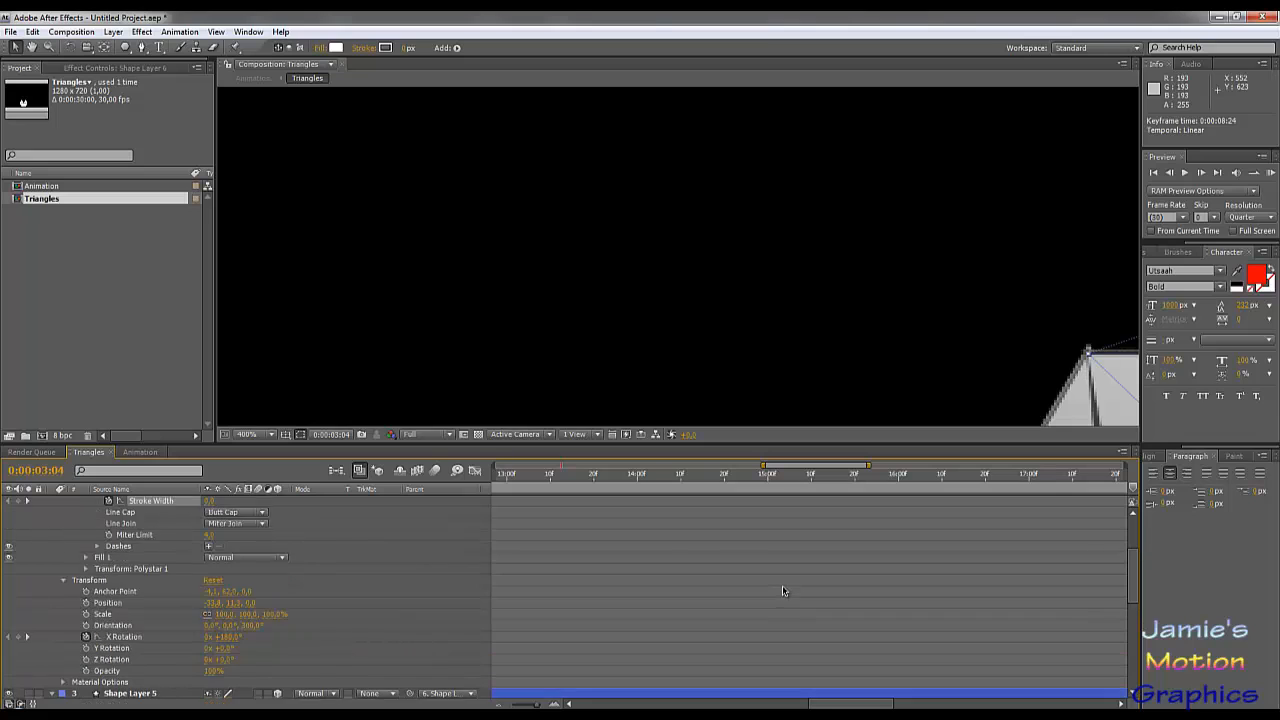
key("ctrl+z")
Enable keyframing for Shape Layer 1's Polystar 1 Stroke Width at 0:00:03:00.
scroll(607, 585, "down", 10)
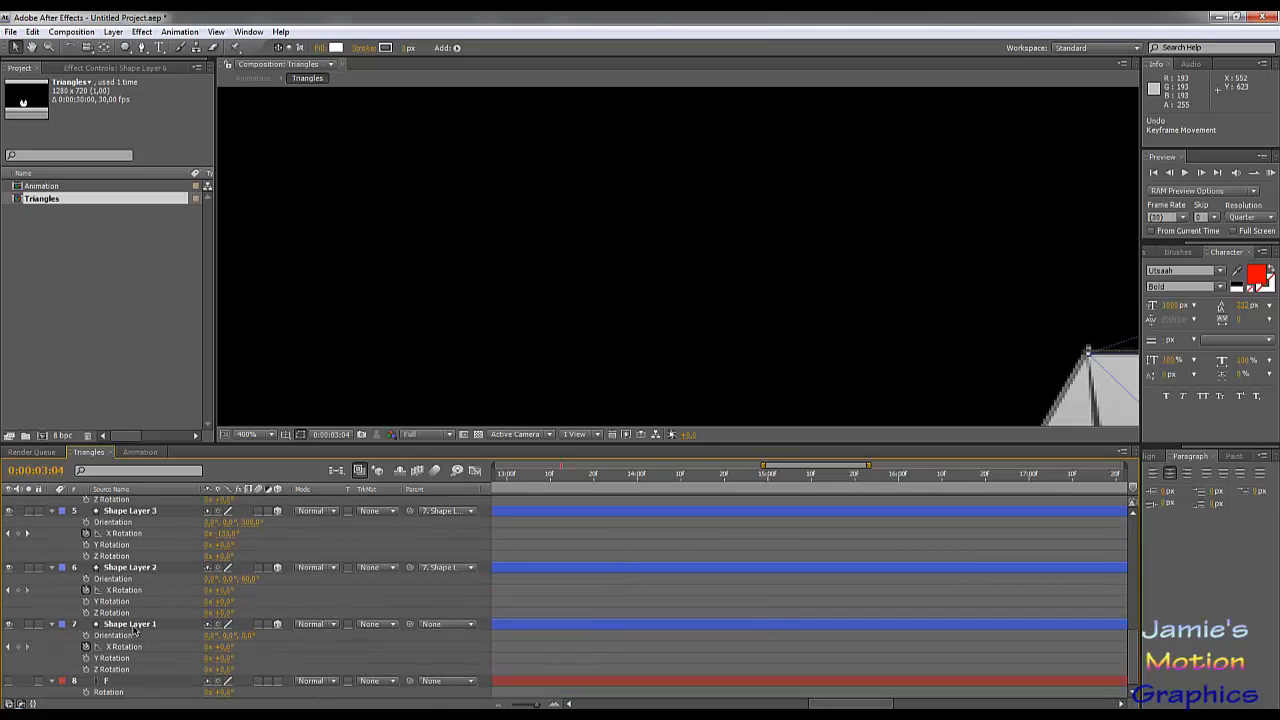
left_click(134, 625)
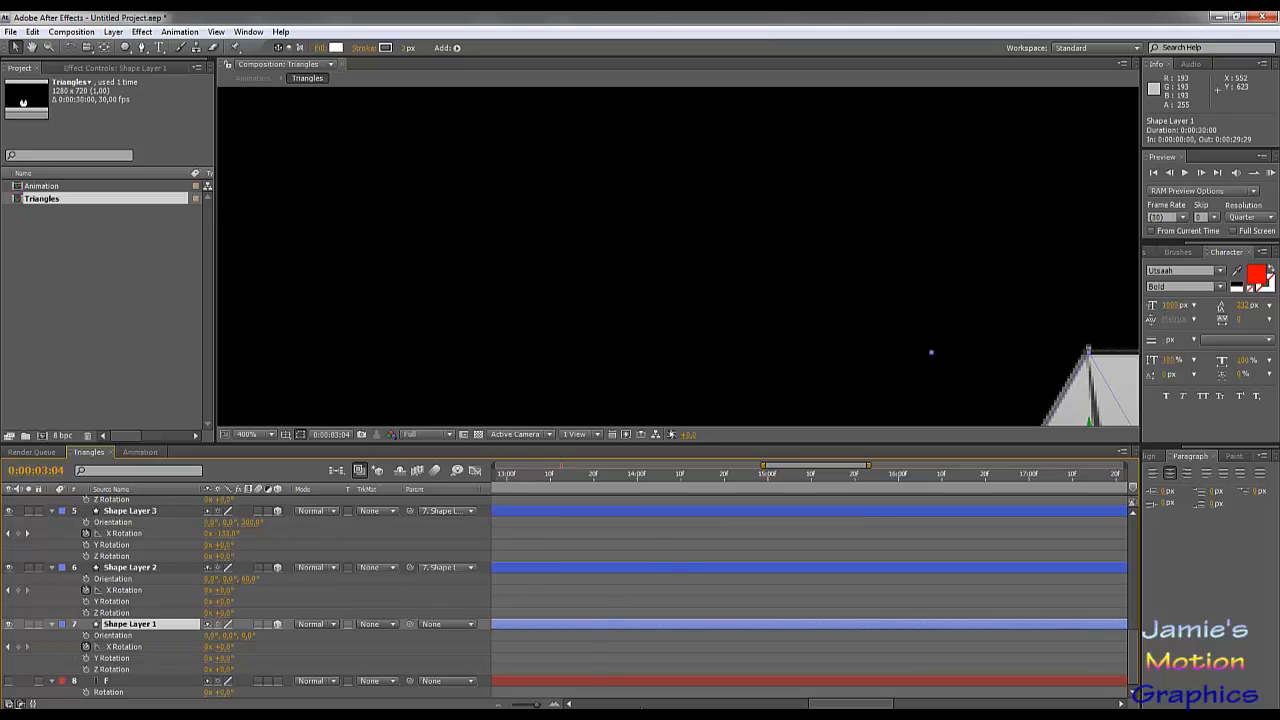
left_click_drag(812, 703, 580, 703)
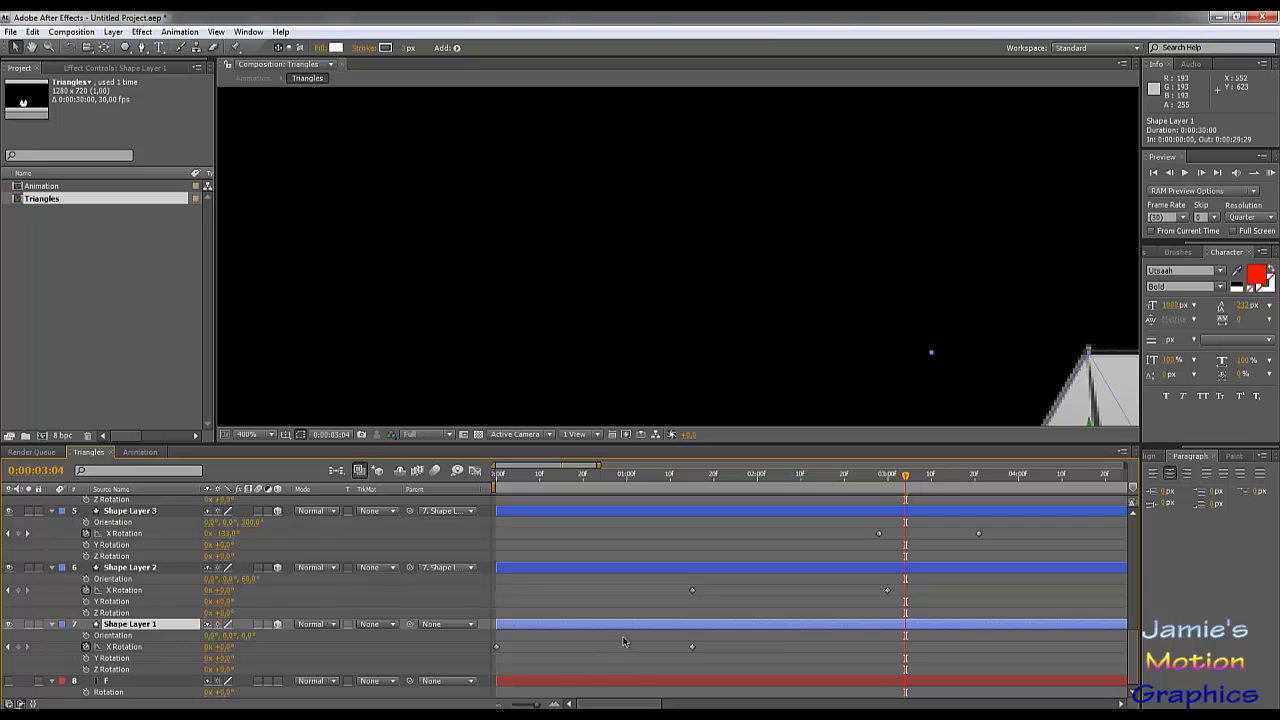
left_click_drag(517, 475, 888, 544)
left_click_drag(1036, 369, 685, 268)
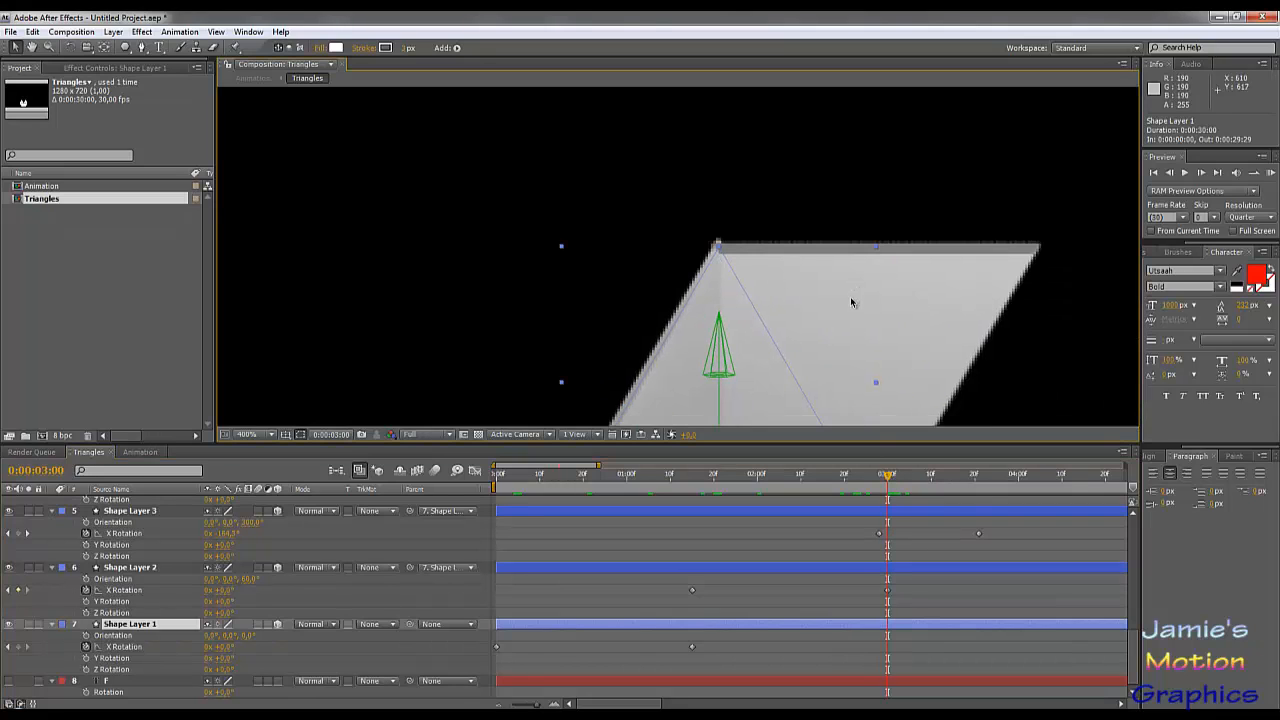
left_click_drag(798, 287, 744, 142)
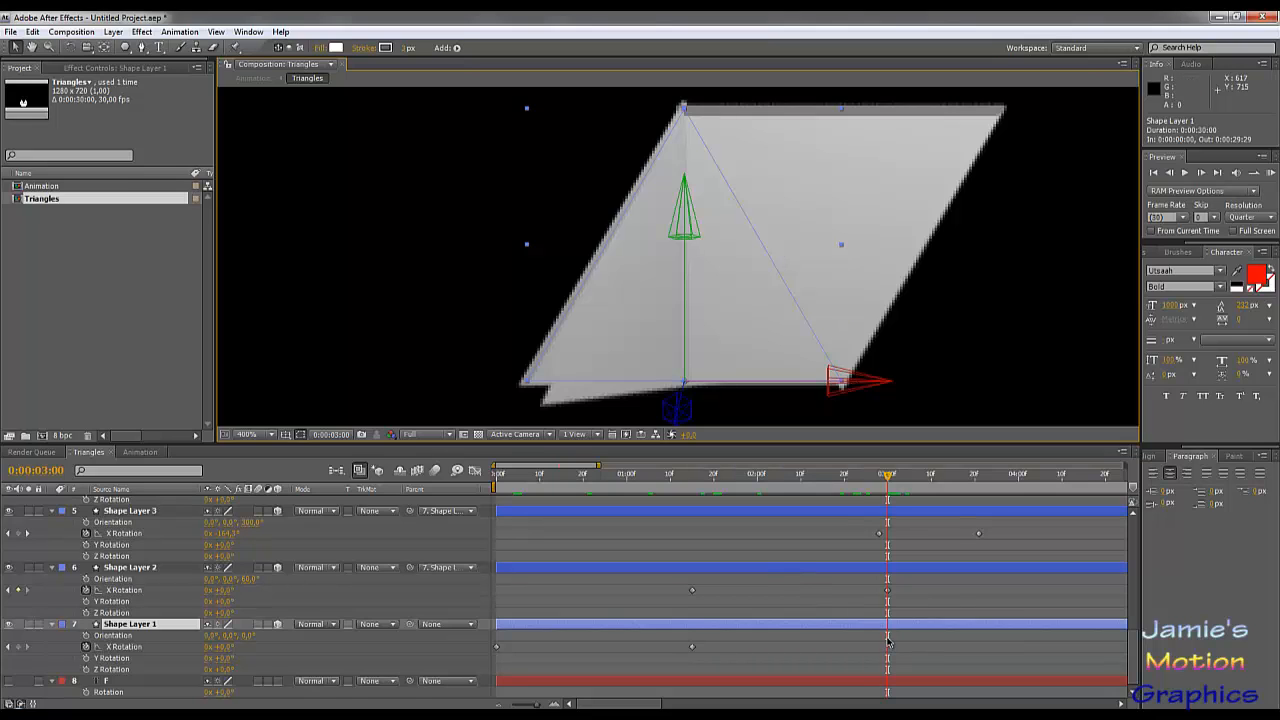
left_click(53, 625)
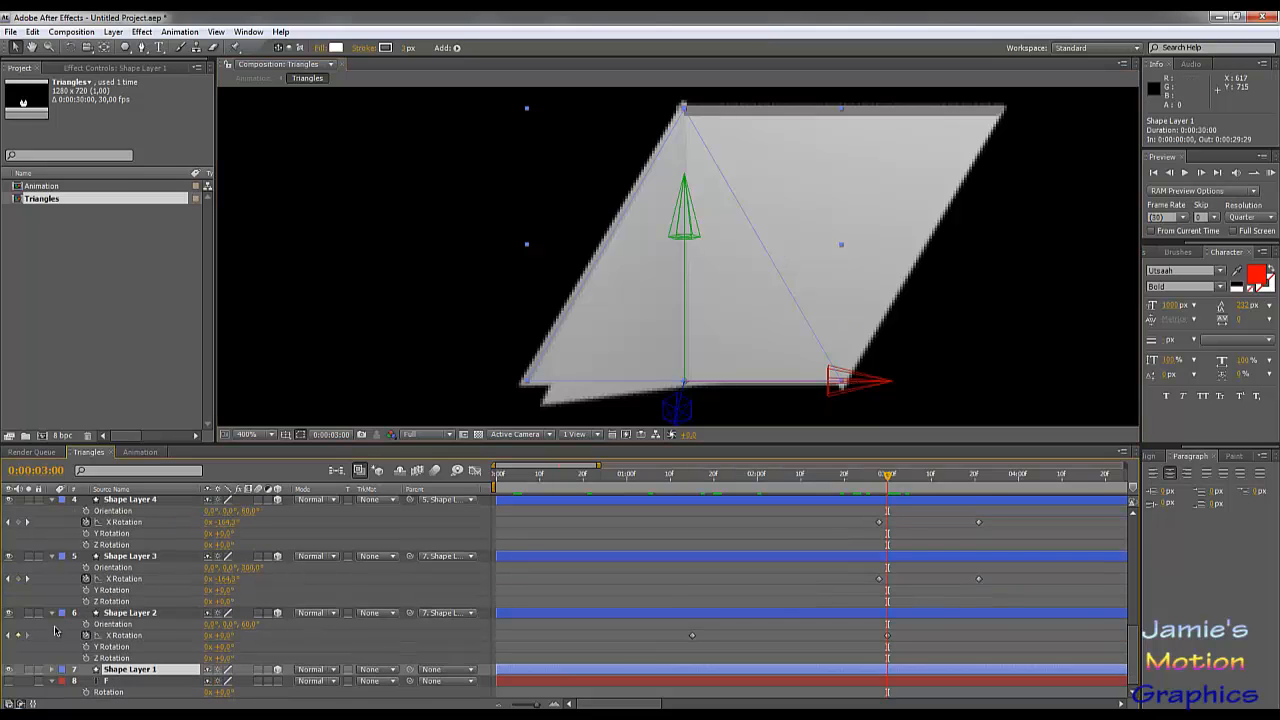
left_click(53, 670)
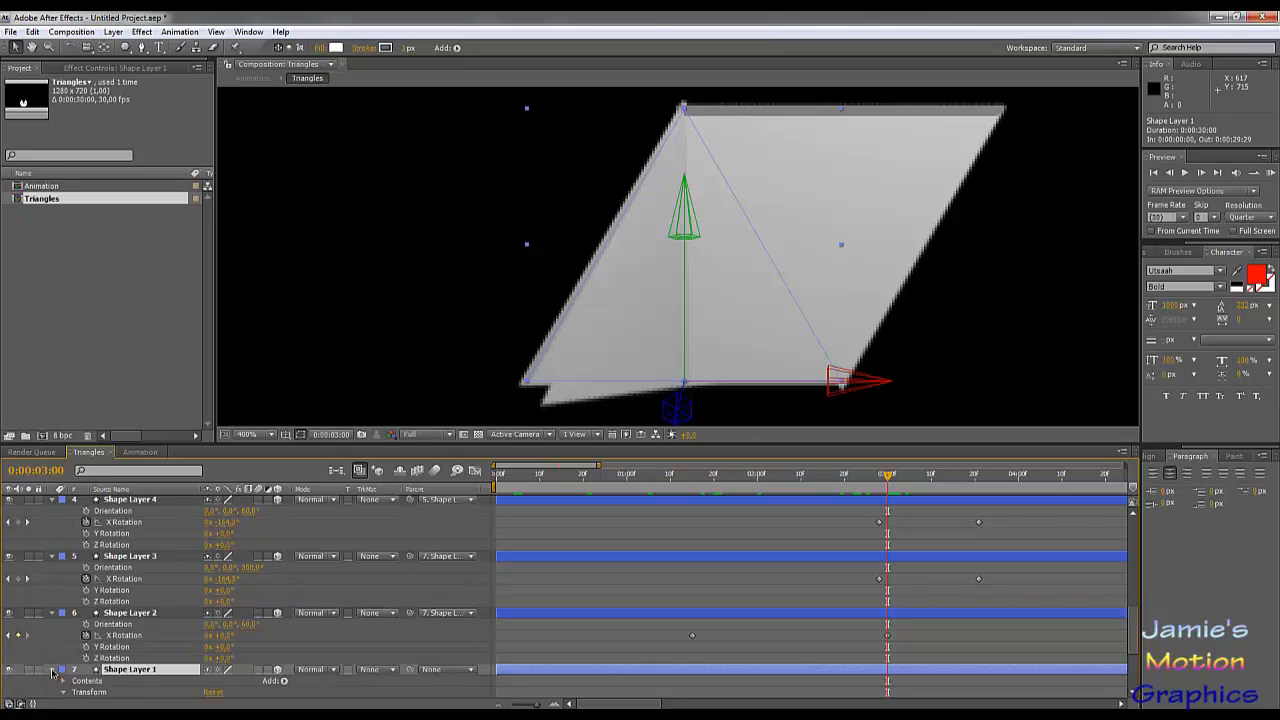
scroll(80, 630, "down", 3)
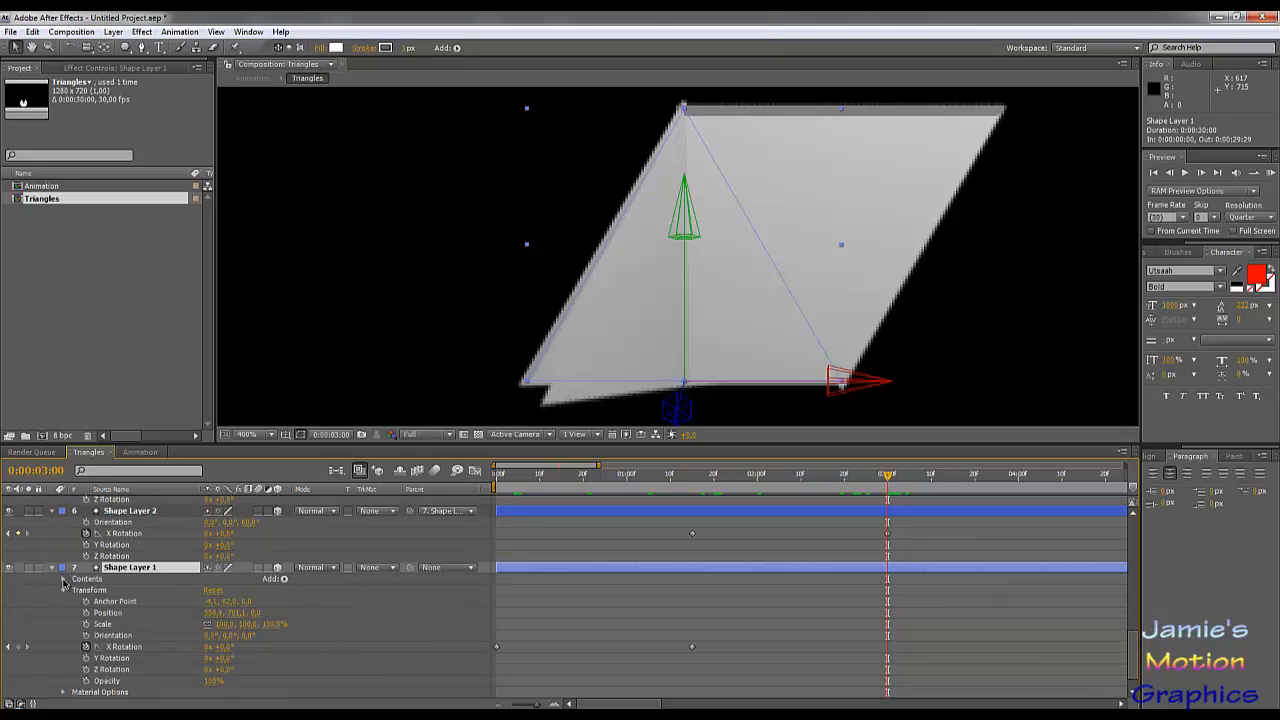
left_click(63, 579)
left_click(75, 590)
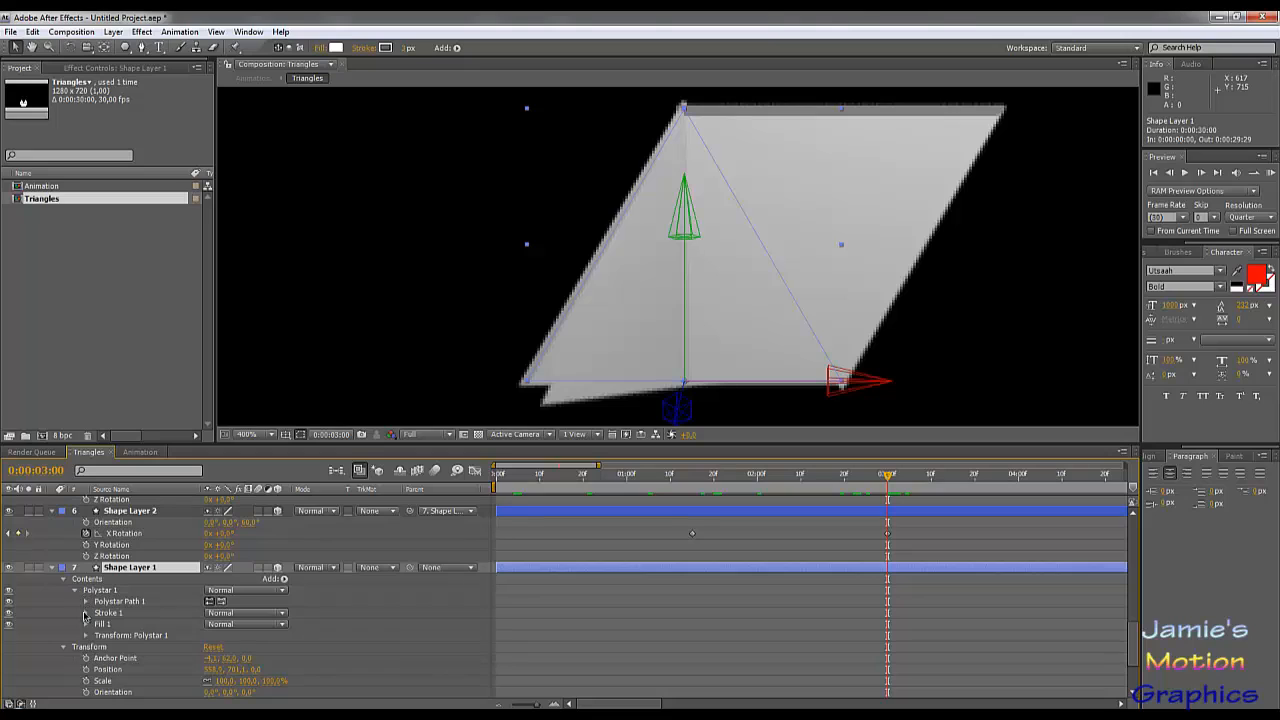
left_click(86, 613)
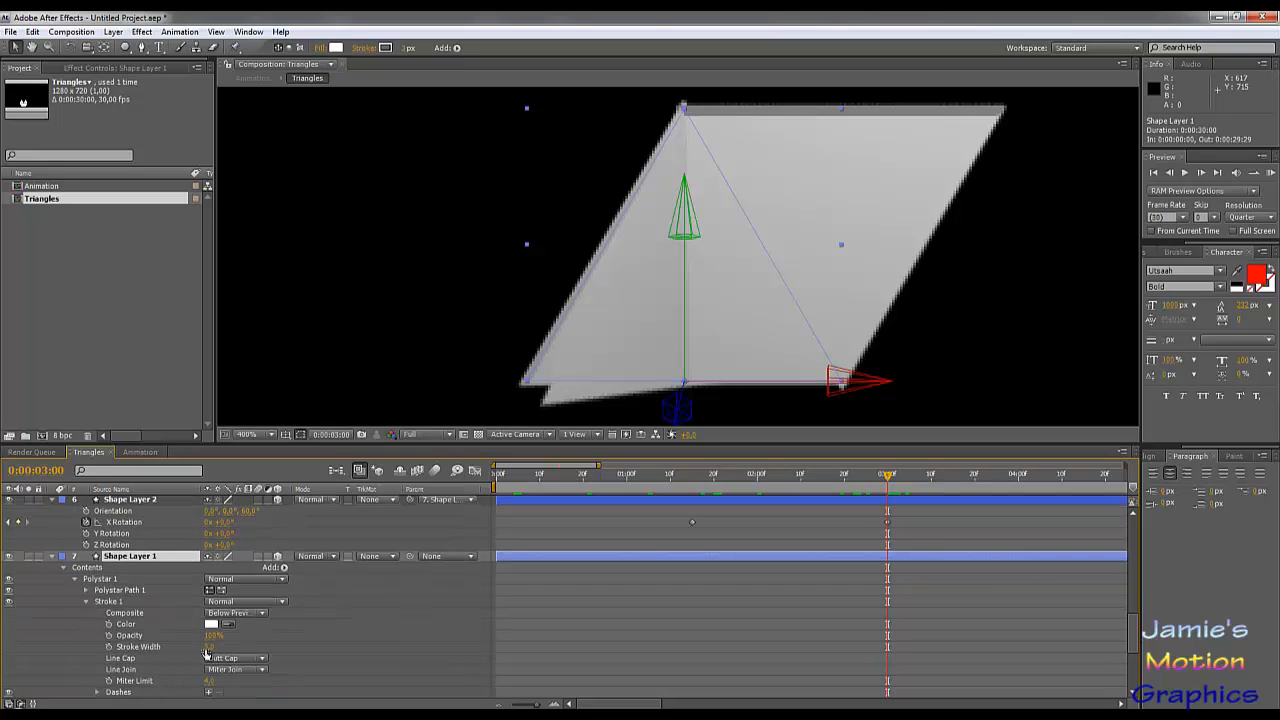
left_click(109, 647)
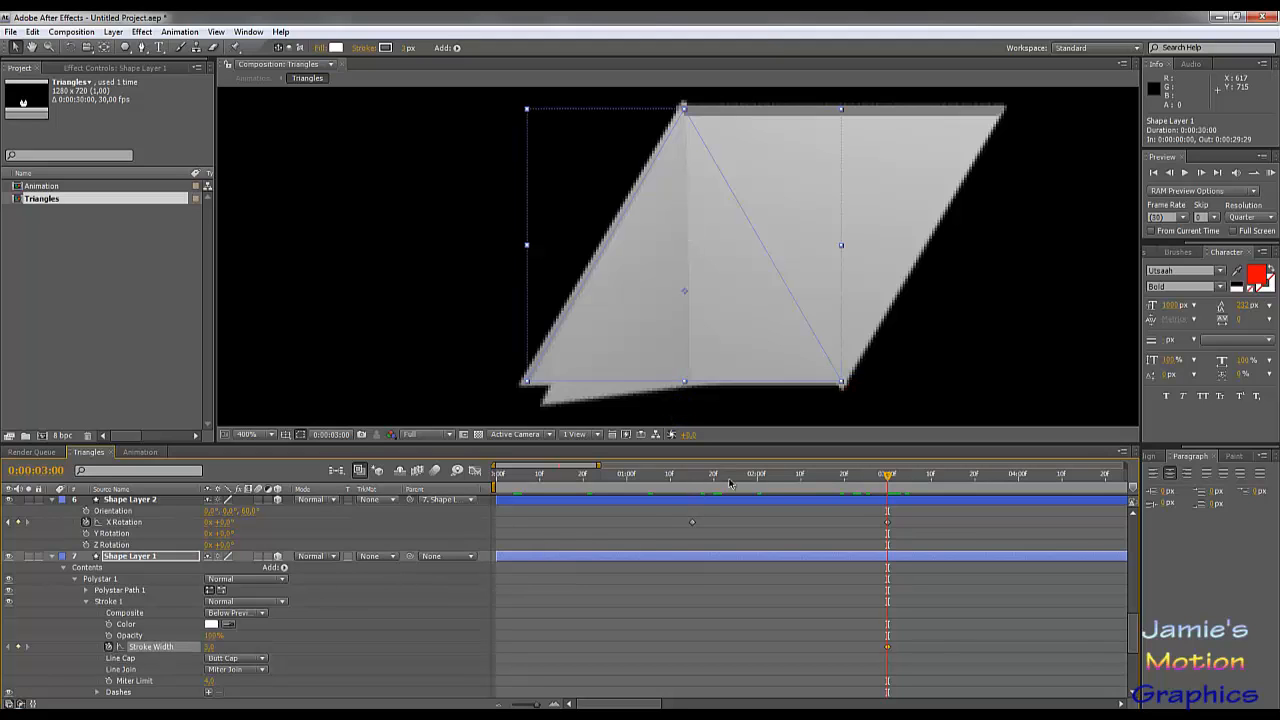
Add a 0 px Stroke Width keyframe to Shape Layer 1 at 0:00:01:15.
mouse_move(756, 481)
left_mouse_down()
mouse_move(668, 490)
mouse_move(692, 503)
left_mouse_up()
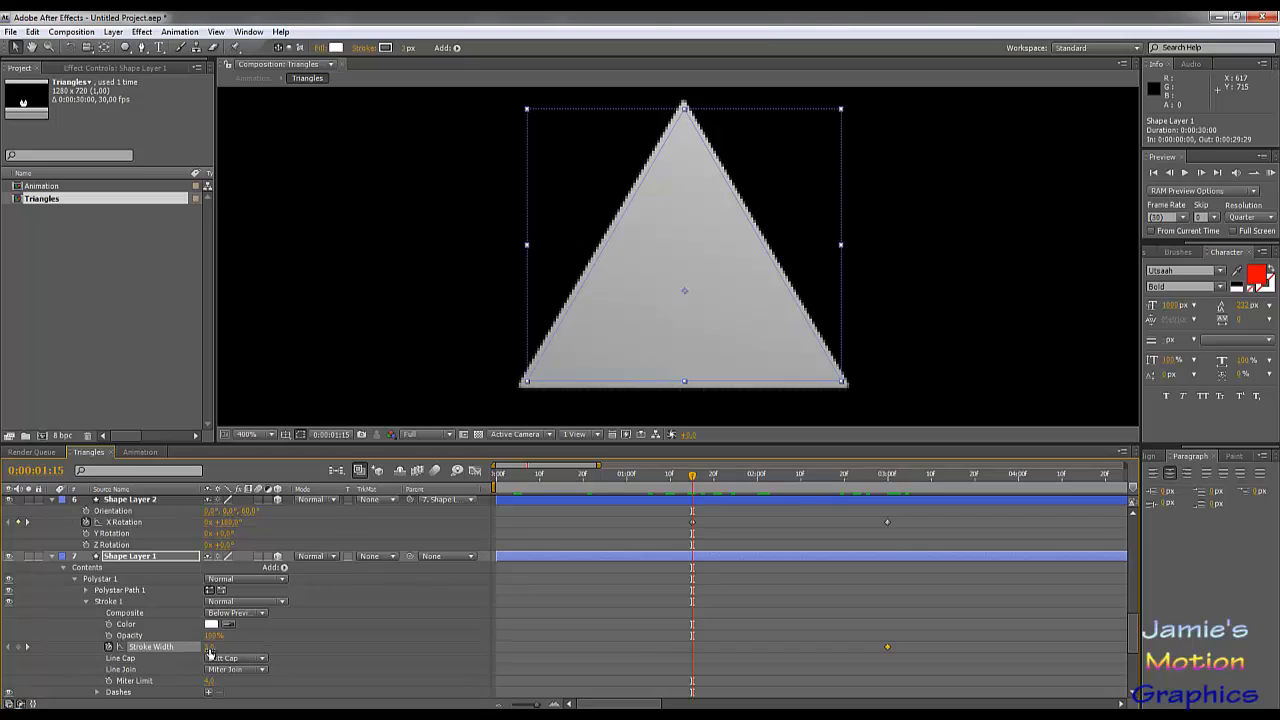
left_click(209, 648)
type("0")
key("Return")
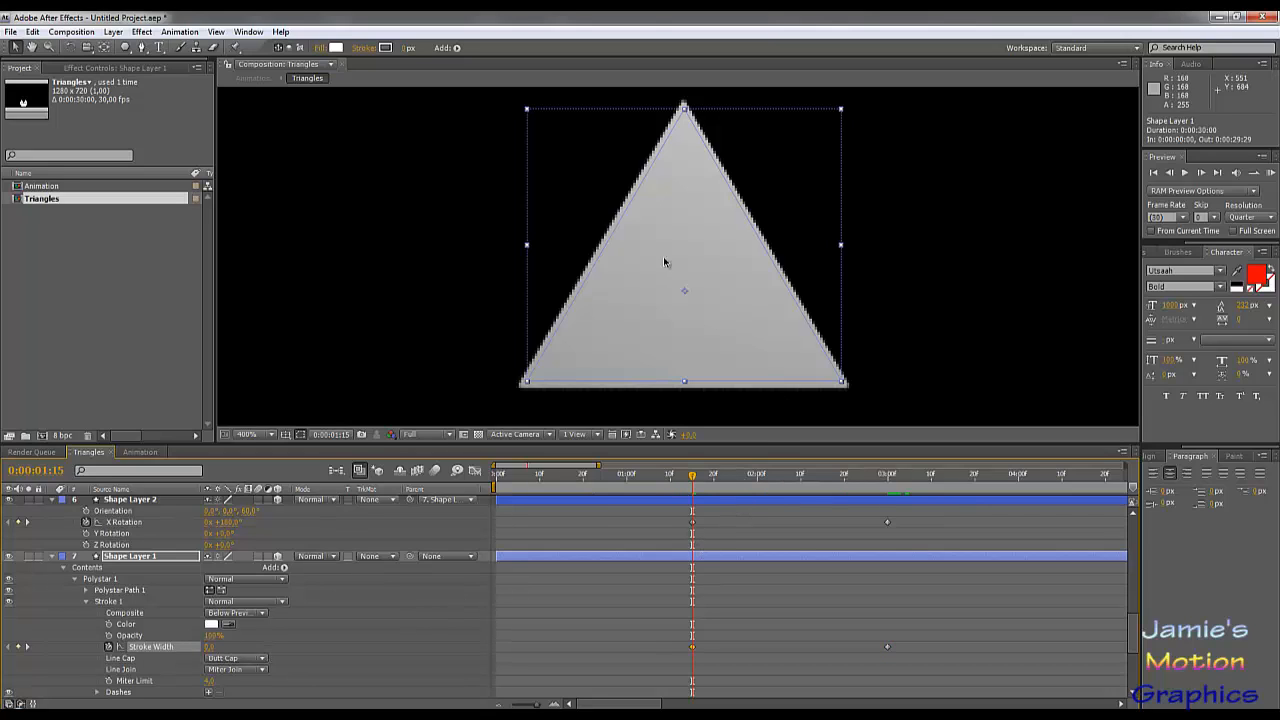
scroll(731, 294, "up", 2)
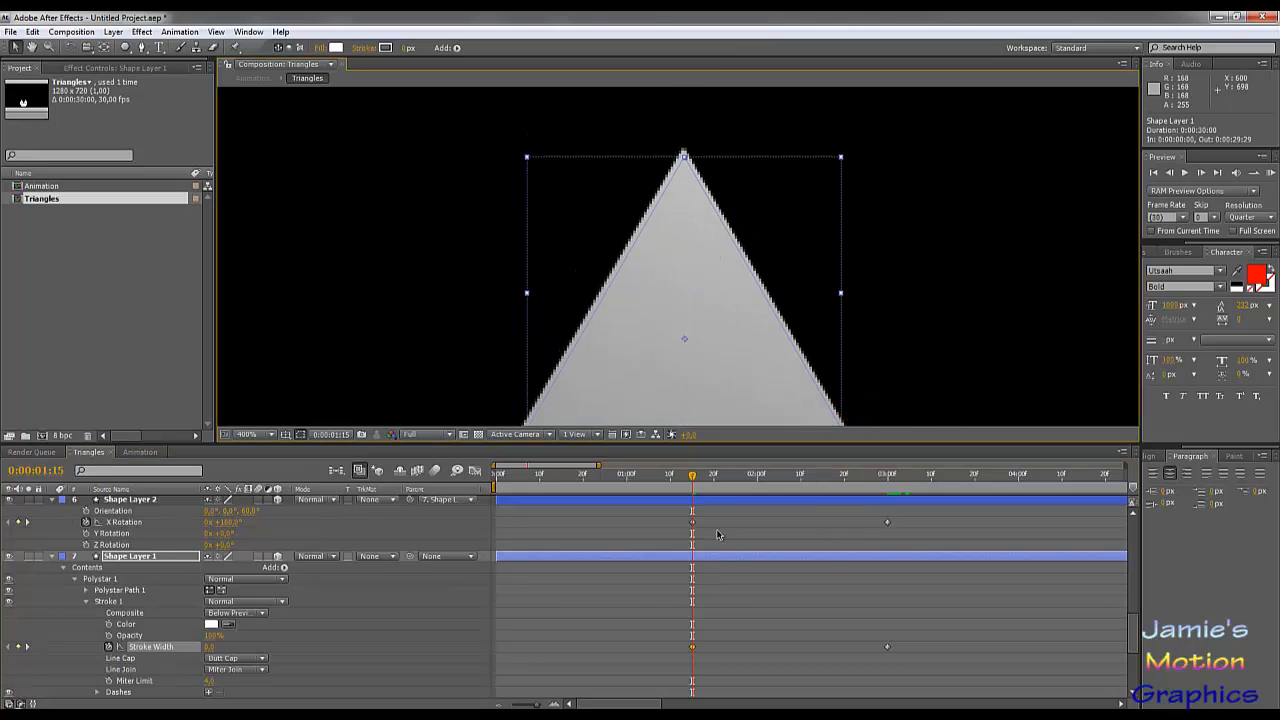
Shift both of Shape Layer 1's Stroke Width keyframes so the first sits at 0:00:03:00, and preview the result.
mouse_move(693, 481)
left_mouse_down()
mouse_move(848, 490)
mouse_move(892, 516)
left_mouse_up()
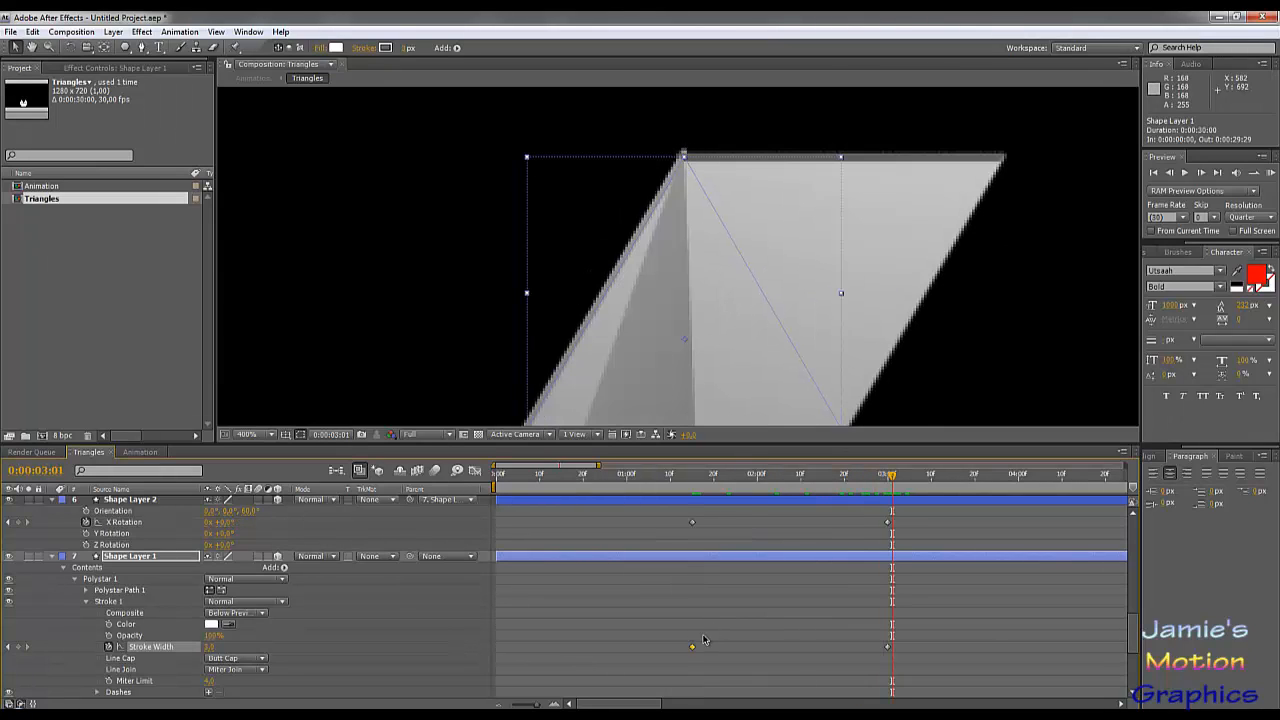
left_click_drag(668, 618, 948, 678)
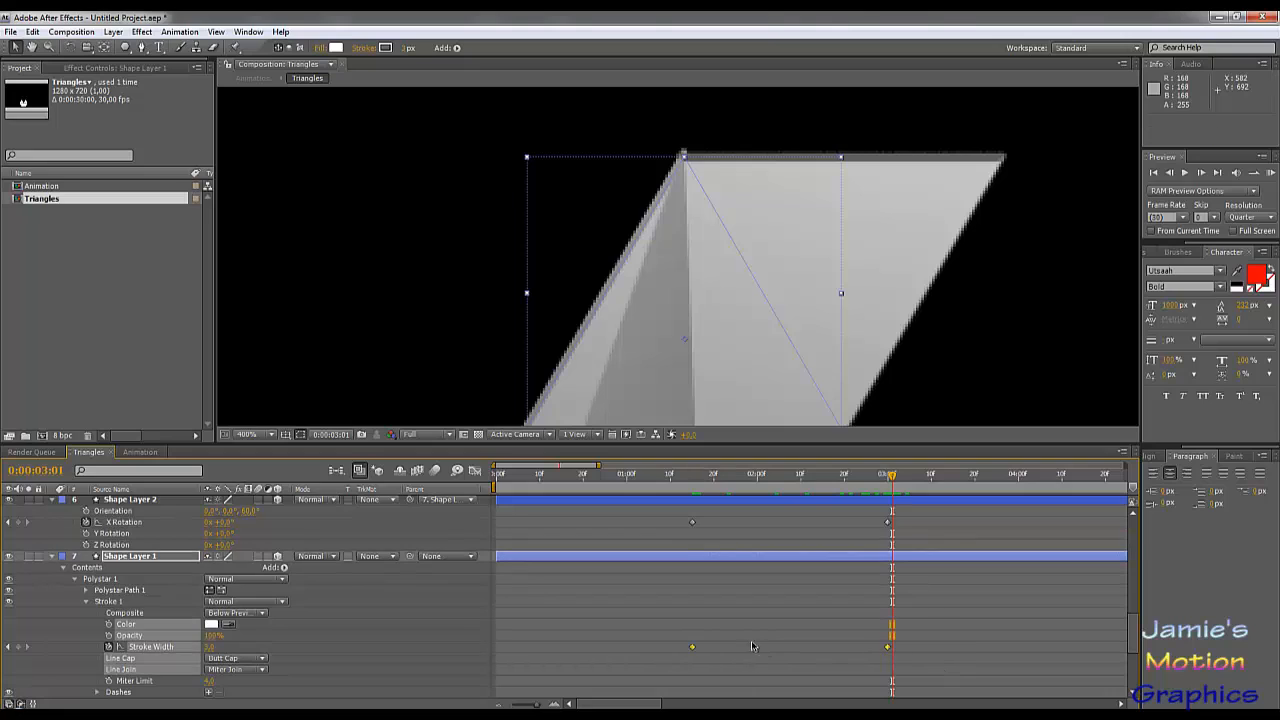
left_click(691, 650)
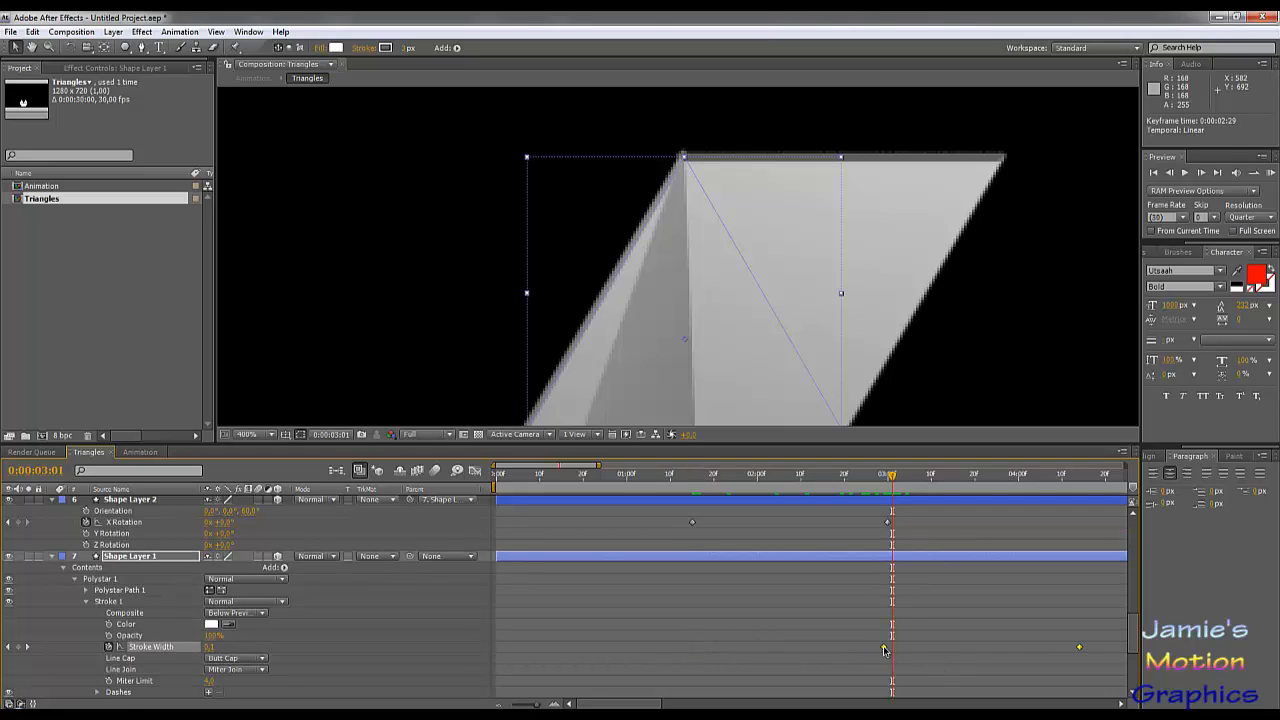
left_click_drag(884, 650, 888, 650)
left_click_drag(893, 476, 710, 476)
key("space")
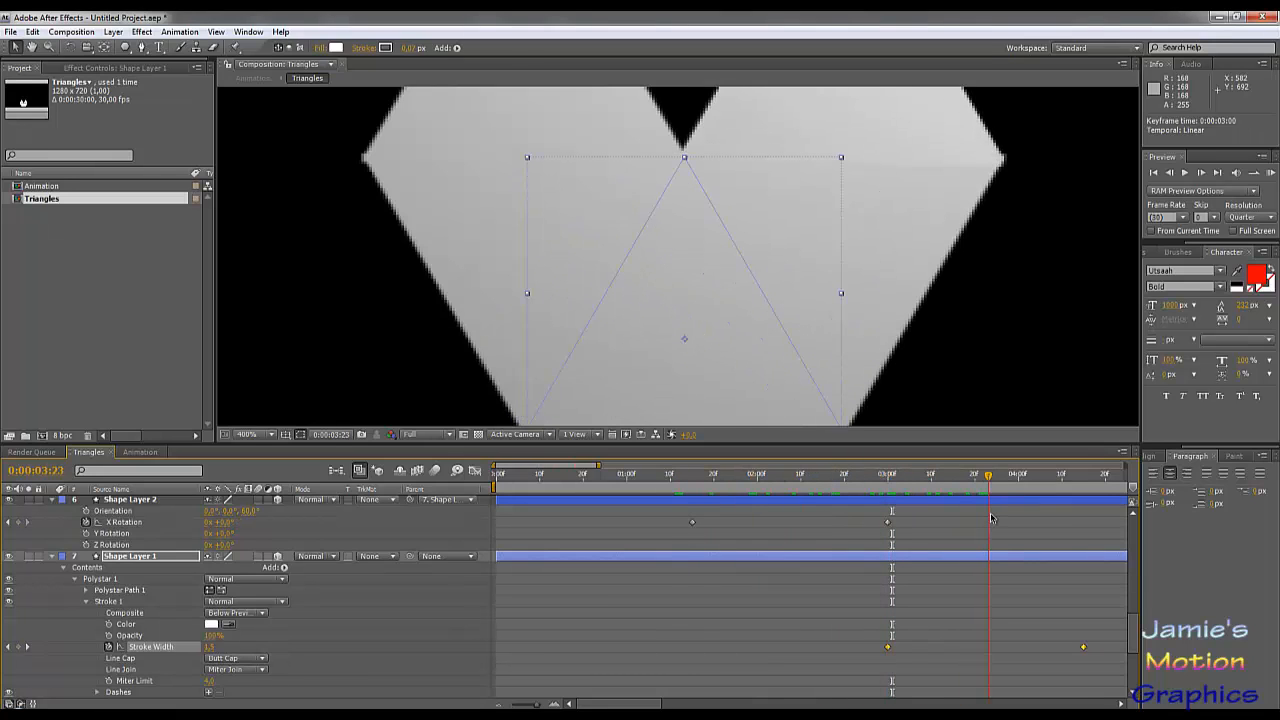
Move Shape Layer 1's Stroke Width keyframes to 0:00:02:29 and 0:00:03:21, ending together with Shape Layer 3's flip.
scroll(988, 530, "up", 3)
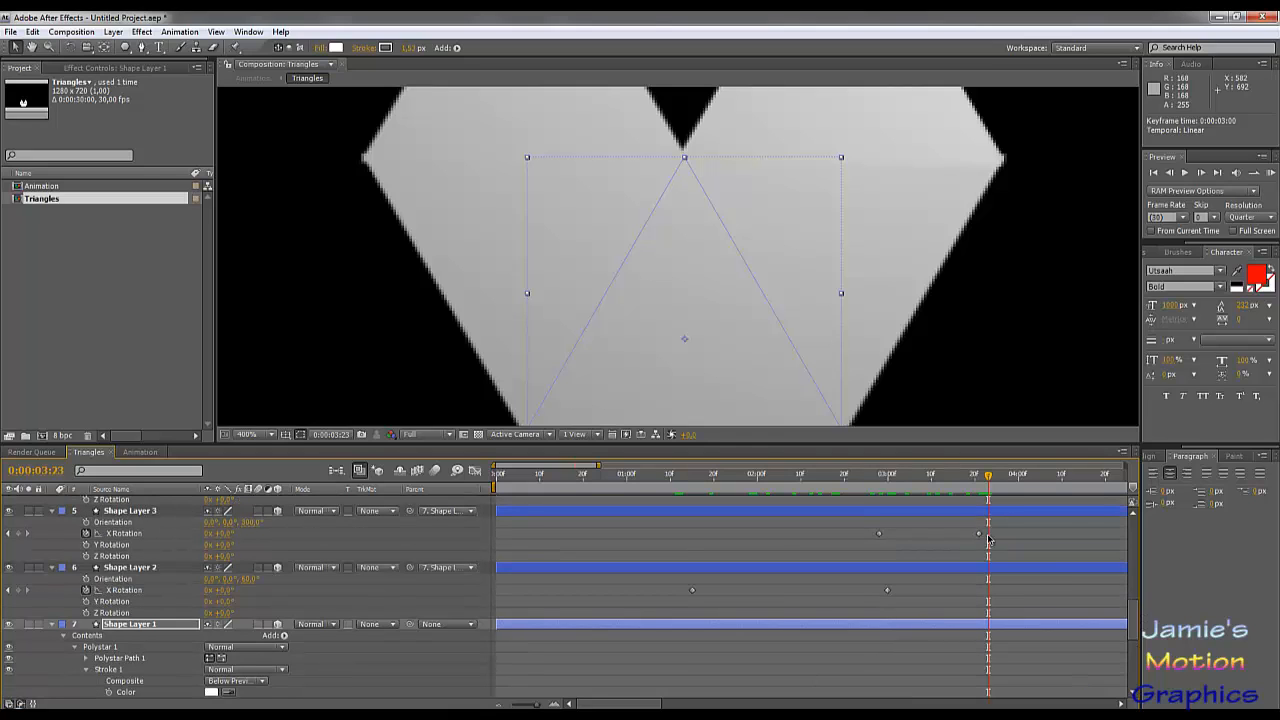
left_click_drag(990, 479, 979, 478)
scroll(1010, 600, "down", 3)
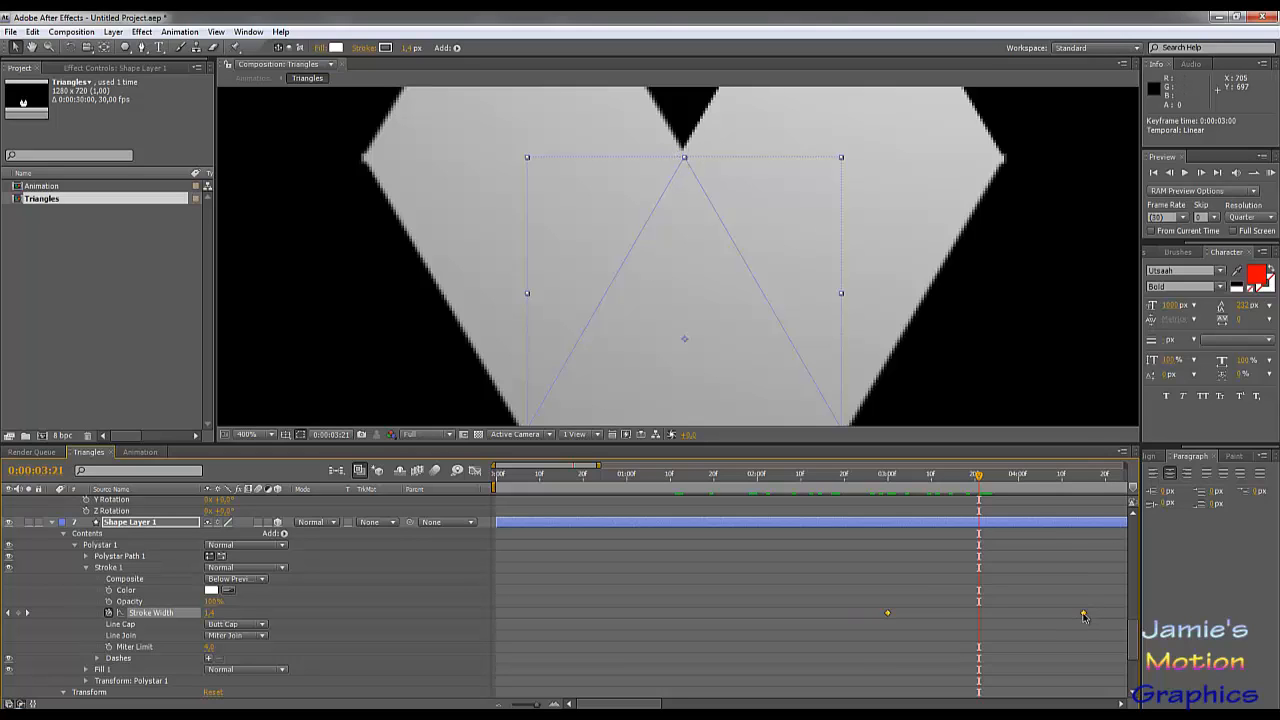
left_click_drag(1083, 616, 977, 615)
left_click(1063, 566)
scroll(892, 549, "up", 3)
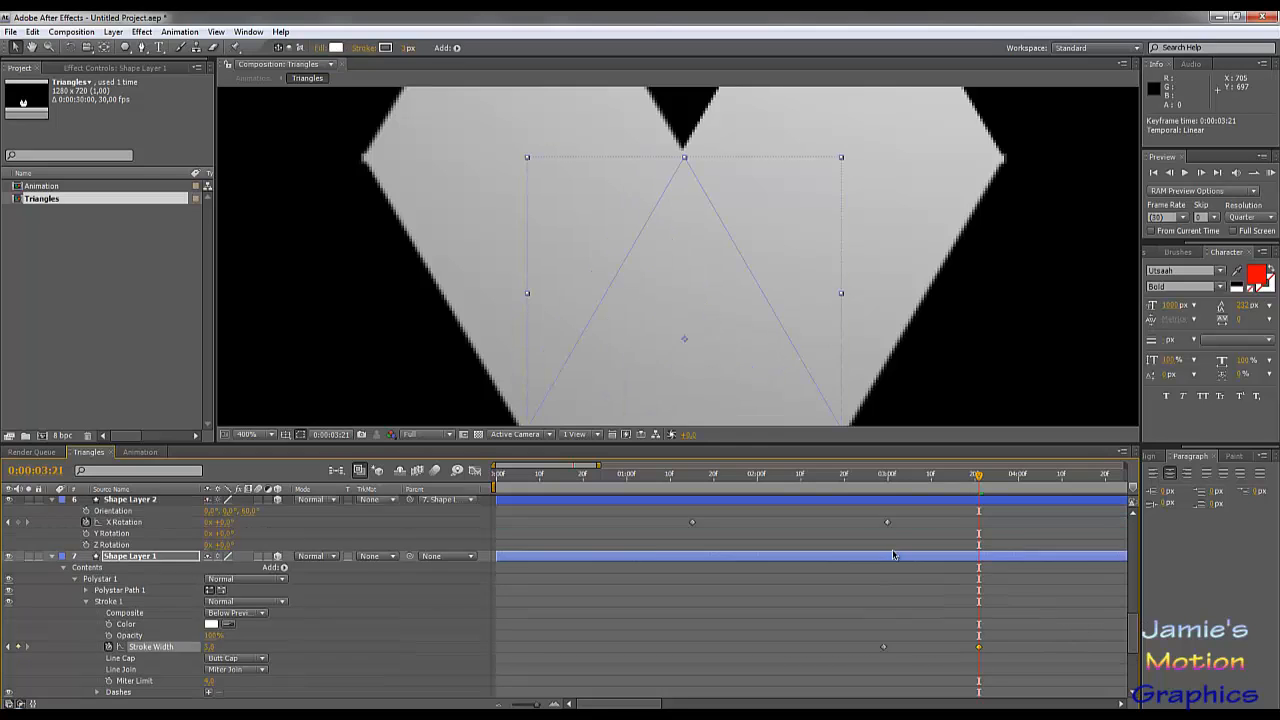
Examine the joined triangles' corners and edges at 0:00:03:21 and during the flip at 0:00:03:08.
key("comma")
key("period")
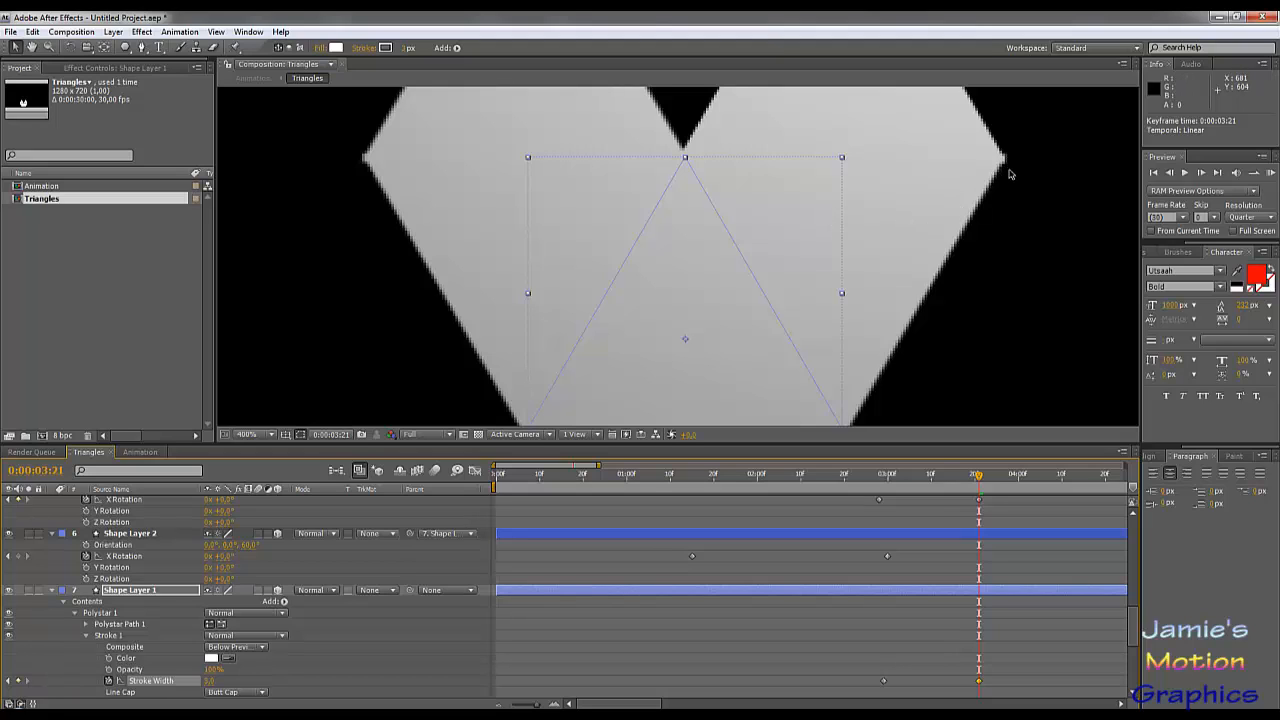
left_click_drag(731, 173, 804, 320)
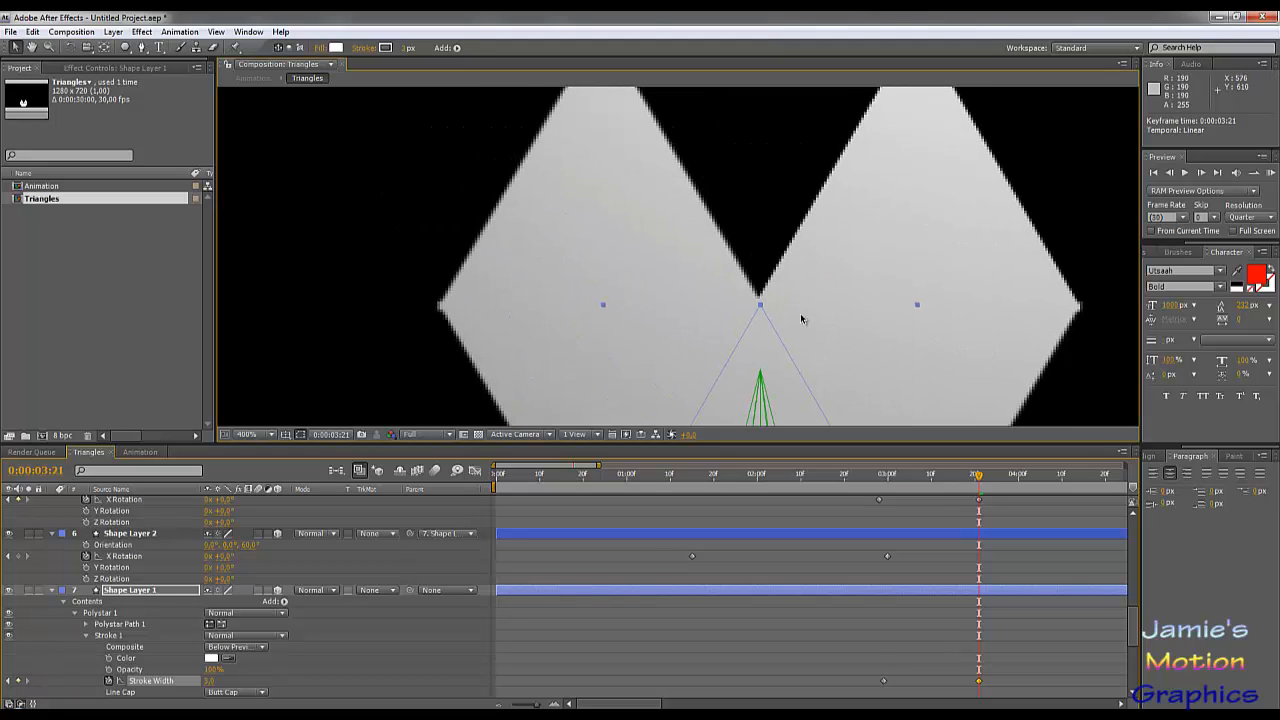
scroll(802, 319, "down", 1)
left_click_drag(978, 484, 923, 515)
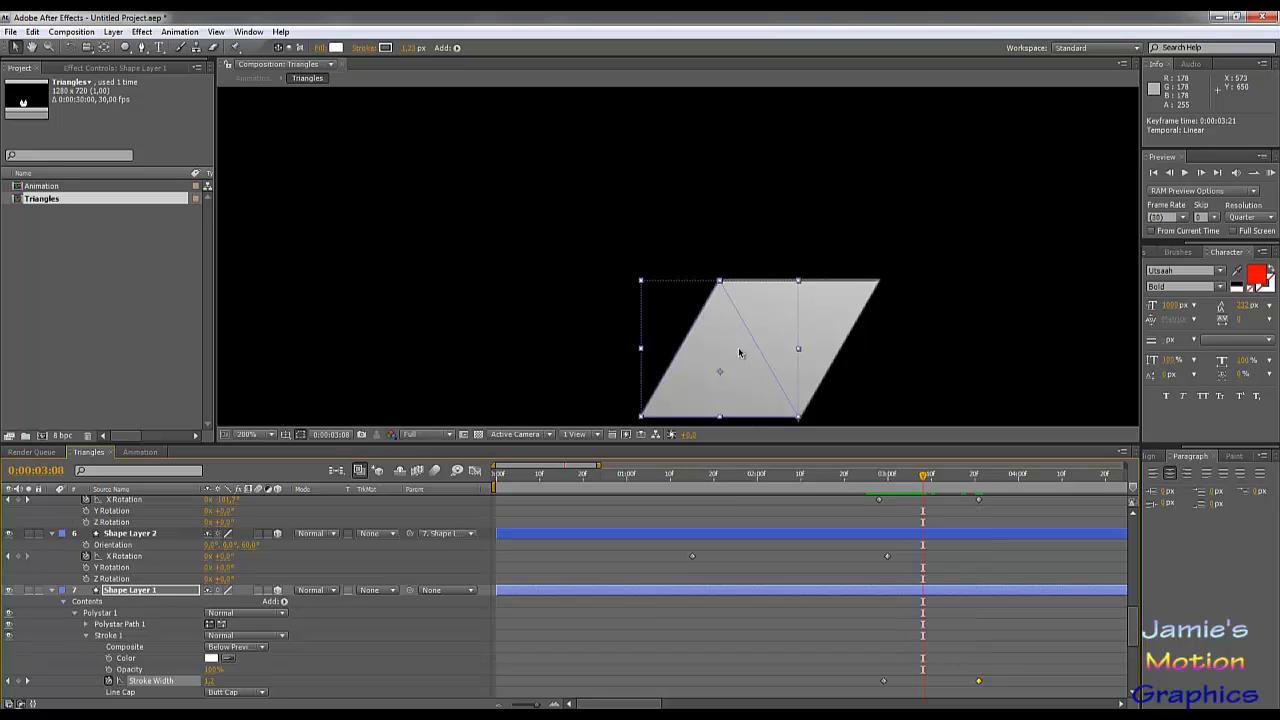
left_click(405, 662)
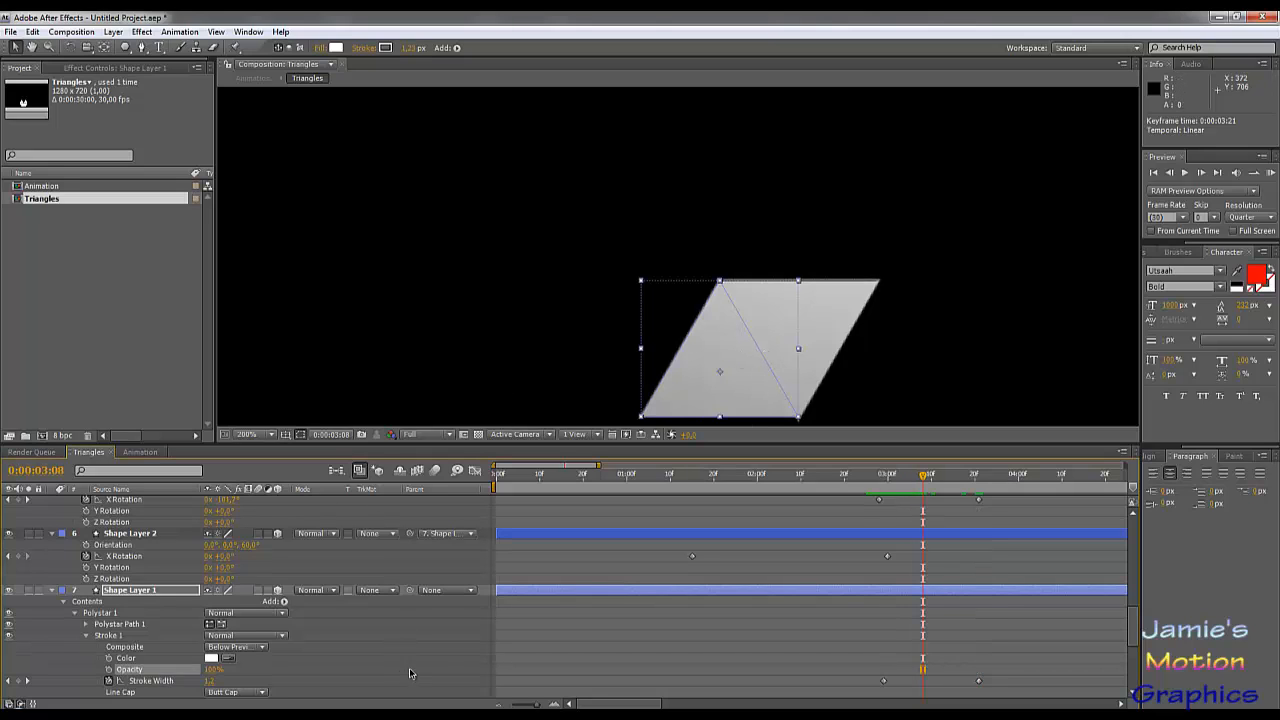
Examine the triangles' seams in the Triangles composition at 0:00:03:21 and on the complete hexagon around 0:00:08:09.
left_click(444, 652)
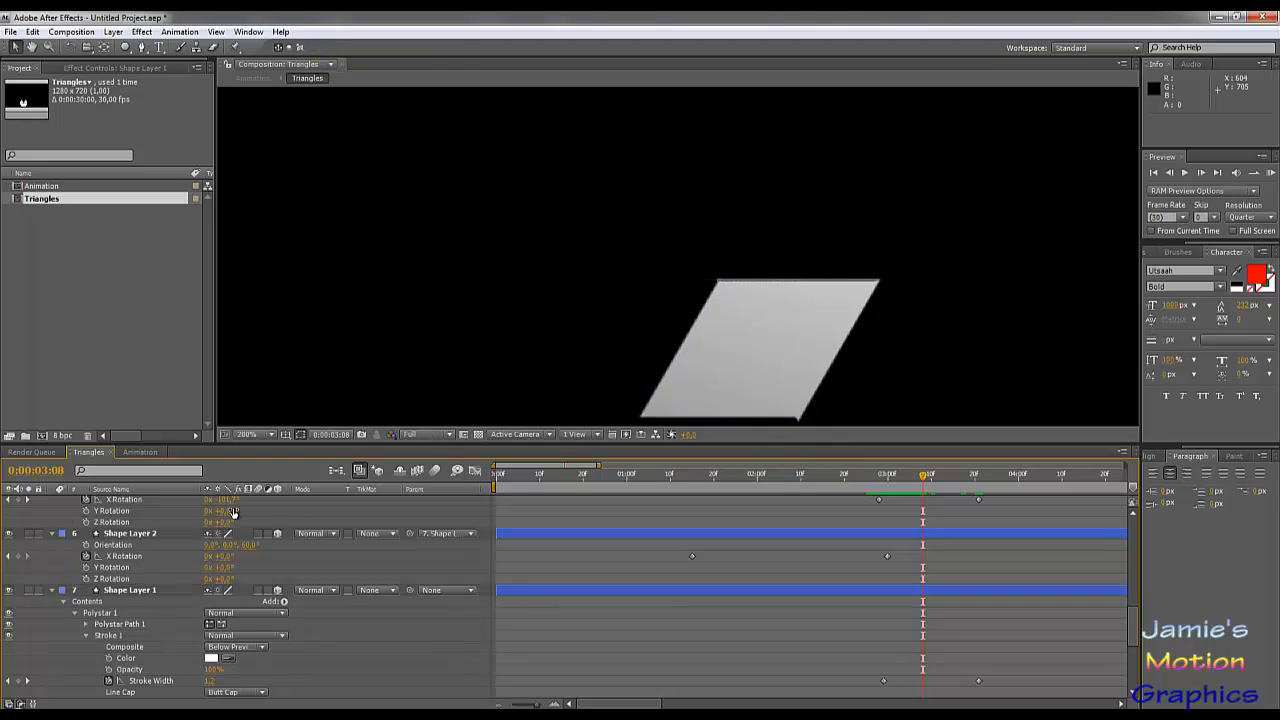
left_click(145, 452)
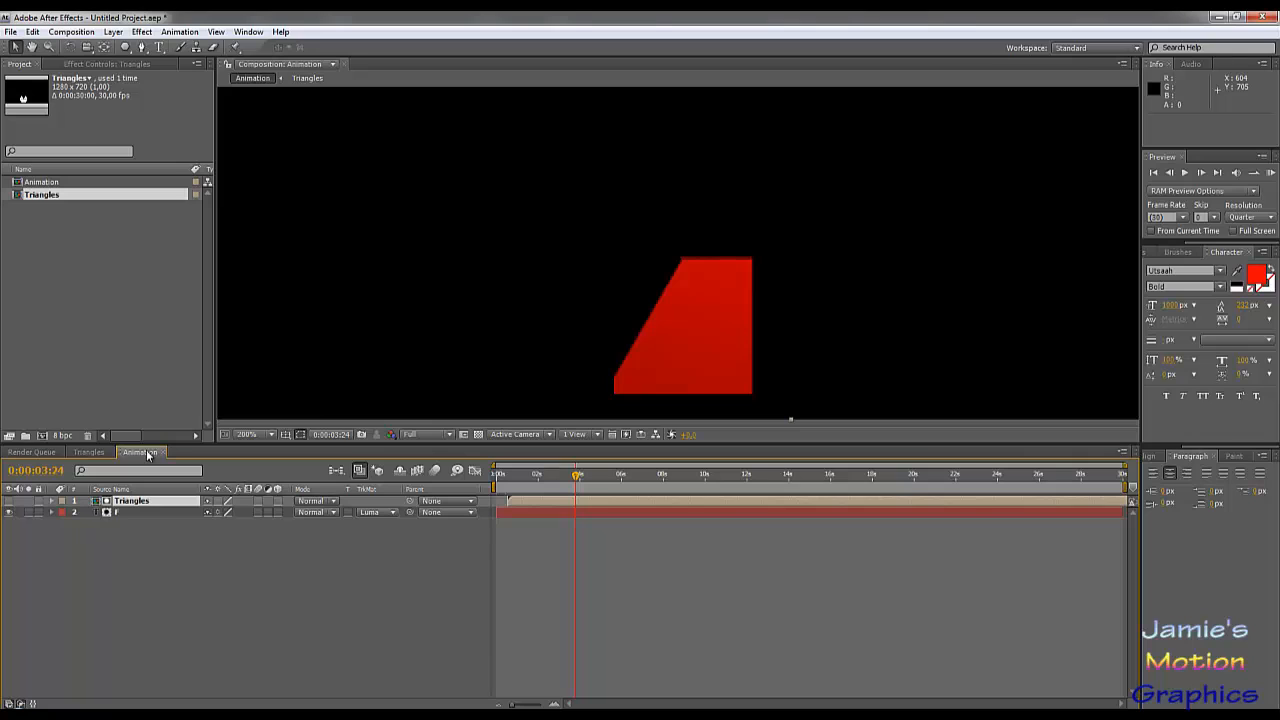
left_click(89, 452)
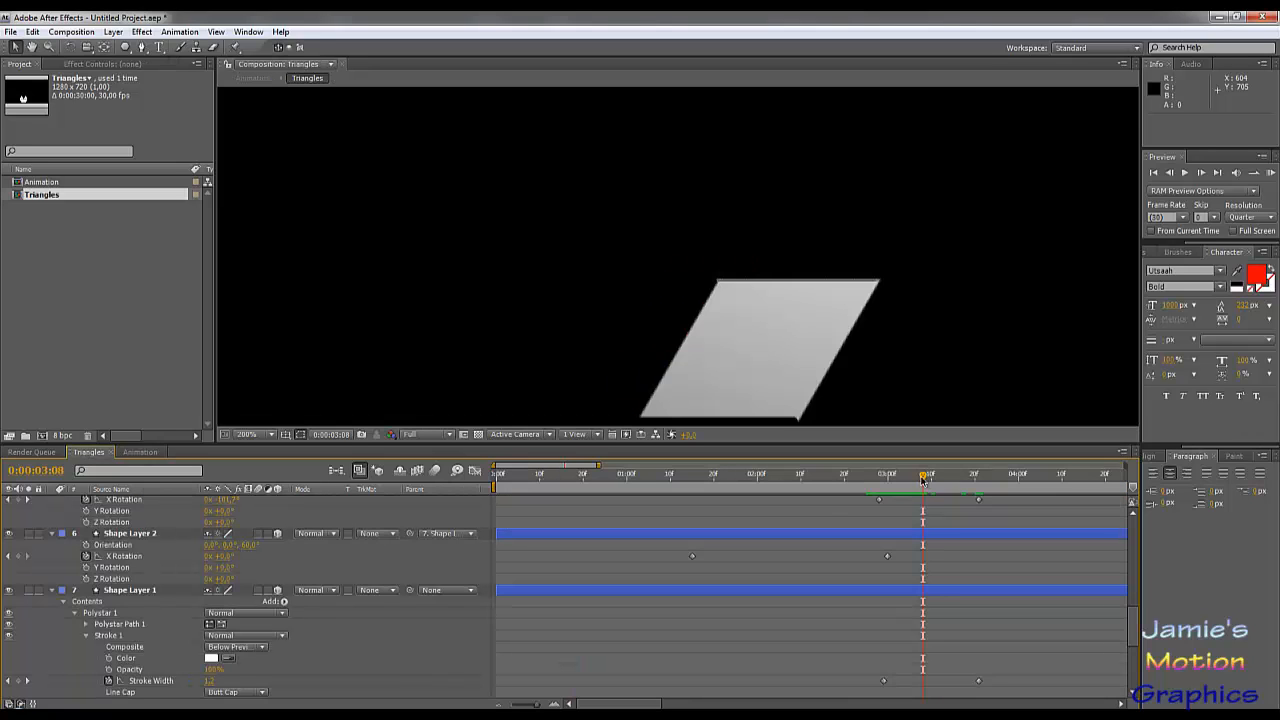
left_click_drag(922, 481, 977, 486)
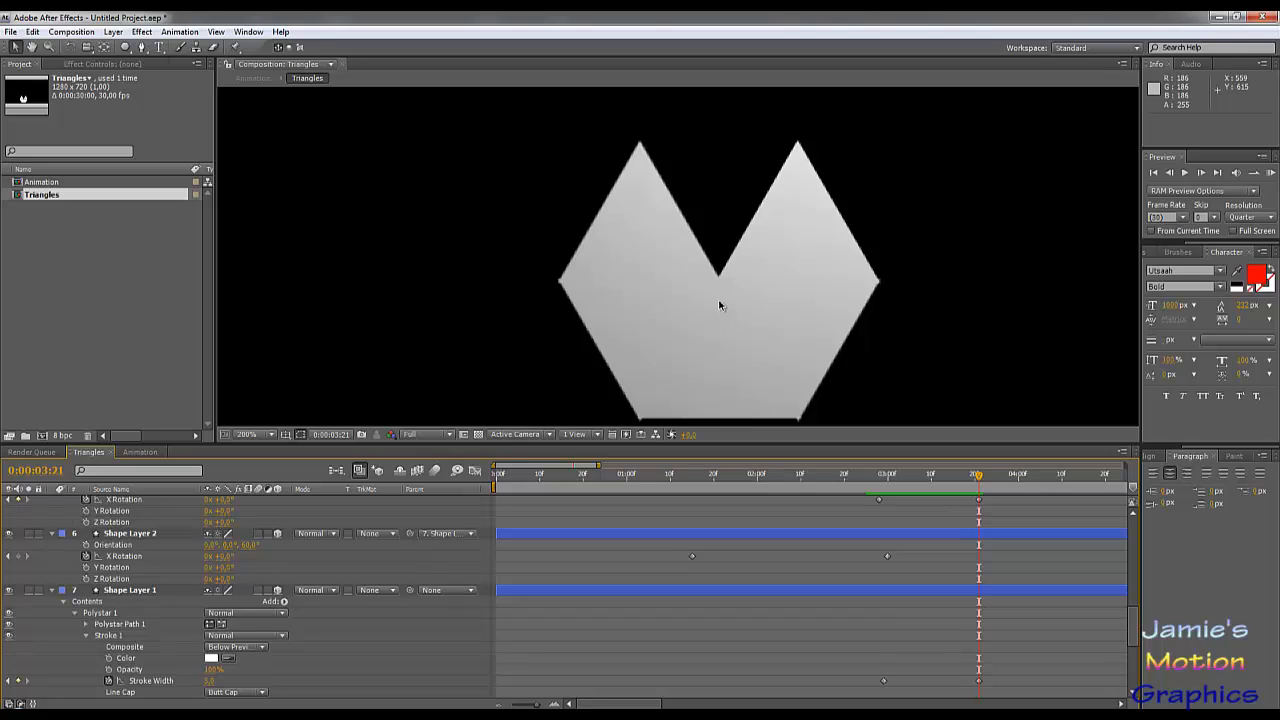
left_click(979, 681)
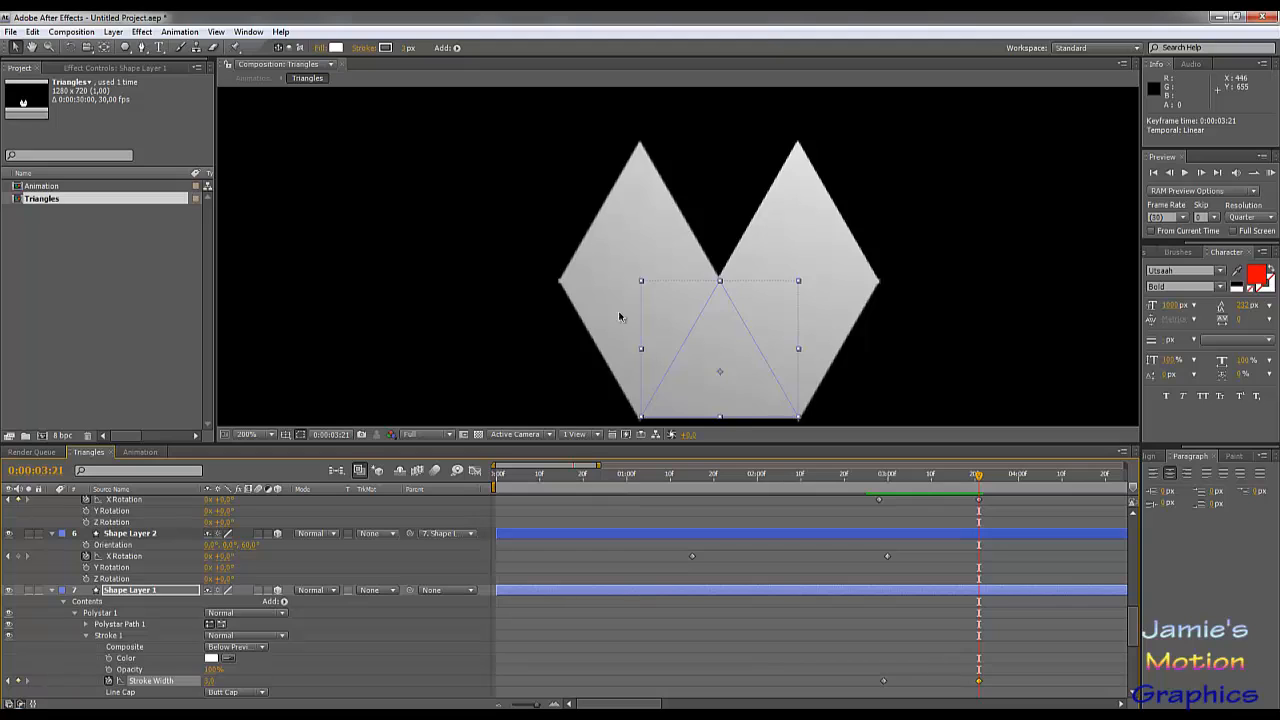
scroll(657, 275, "down", 1)
scroll(645, 282, "up", 1)
left_click_drag(981, 478, 1170, 492)
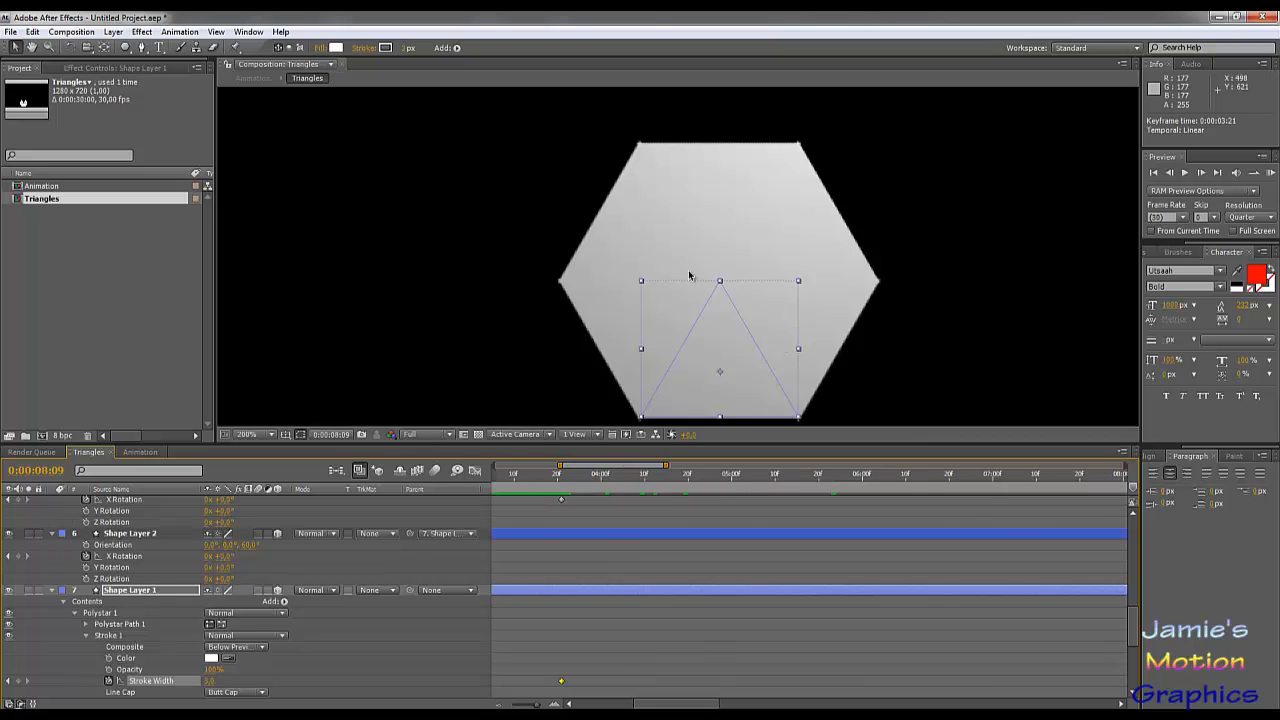
In the Animation composition, duplicate the F text layer without its matte and make the copy start at 0:00:11:27.
left_click(145, 454)
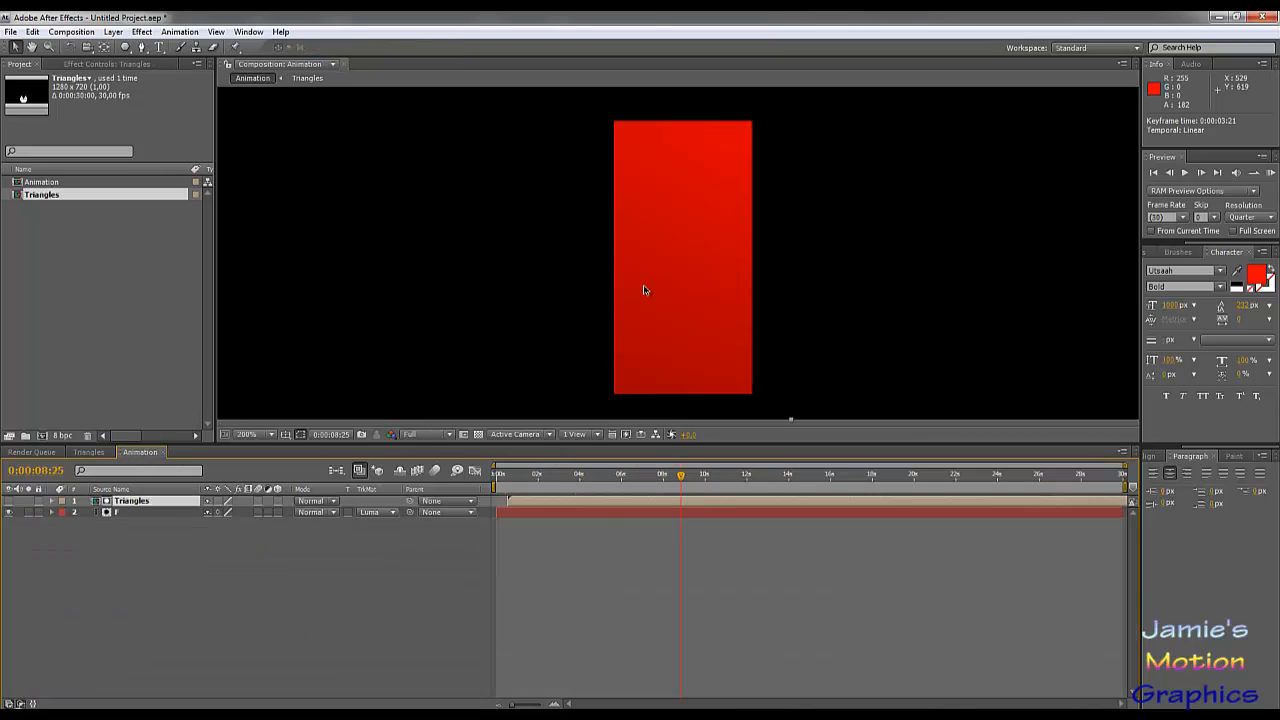
scroll(721, 297, "down", 1)
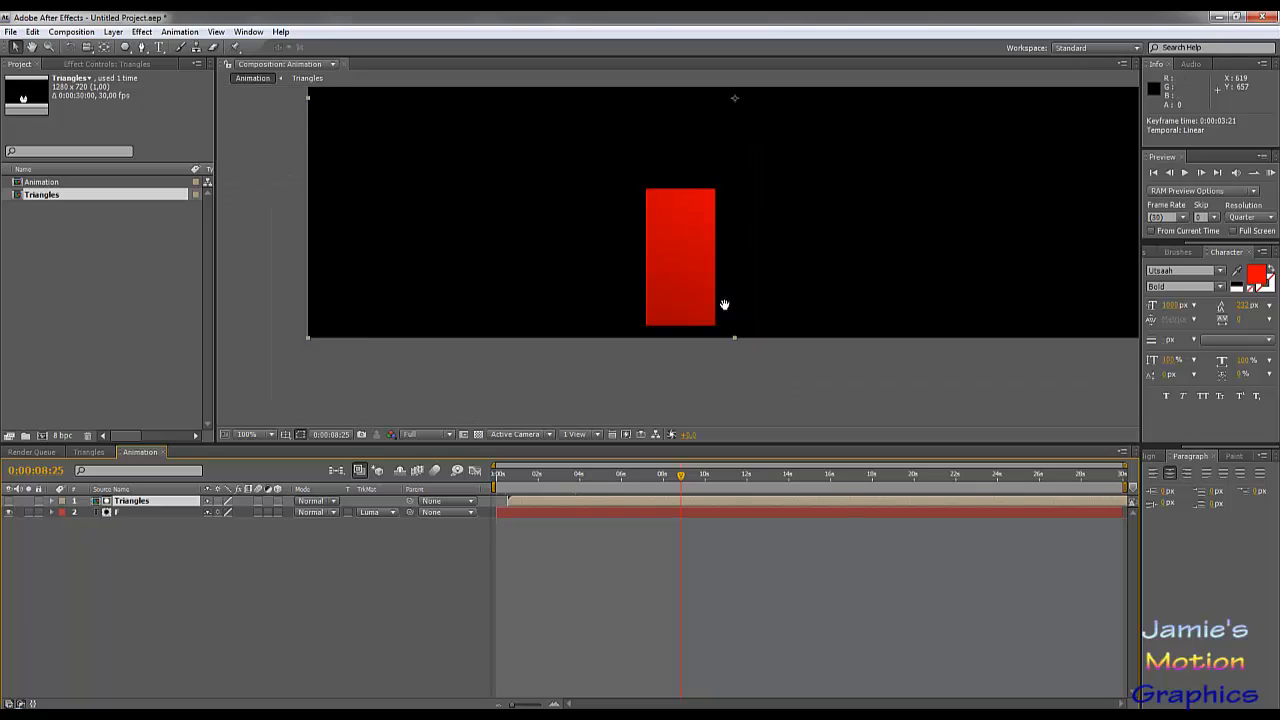
left_click_drag(721, 297, 750, 372)
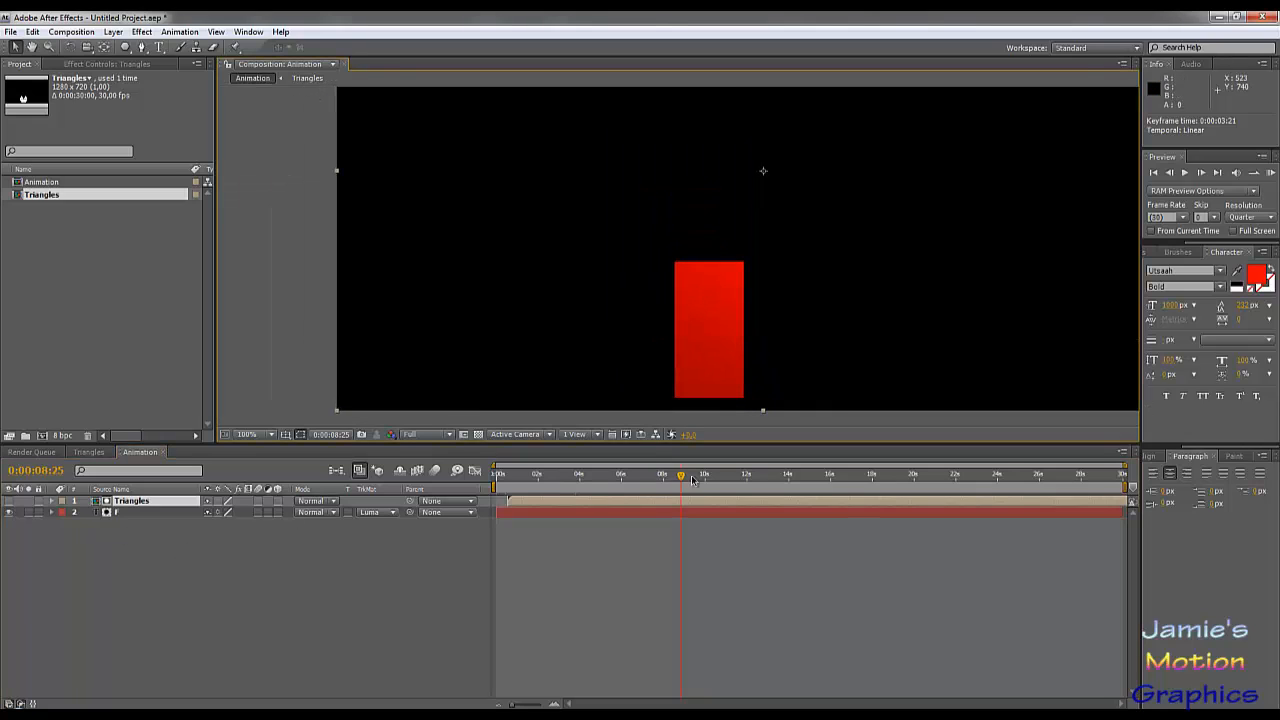
left_click_drag(684, 478, 746, 500)
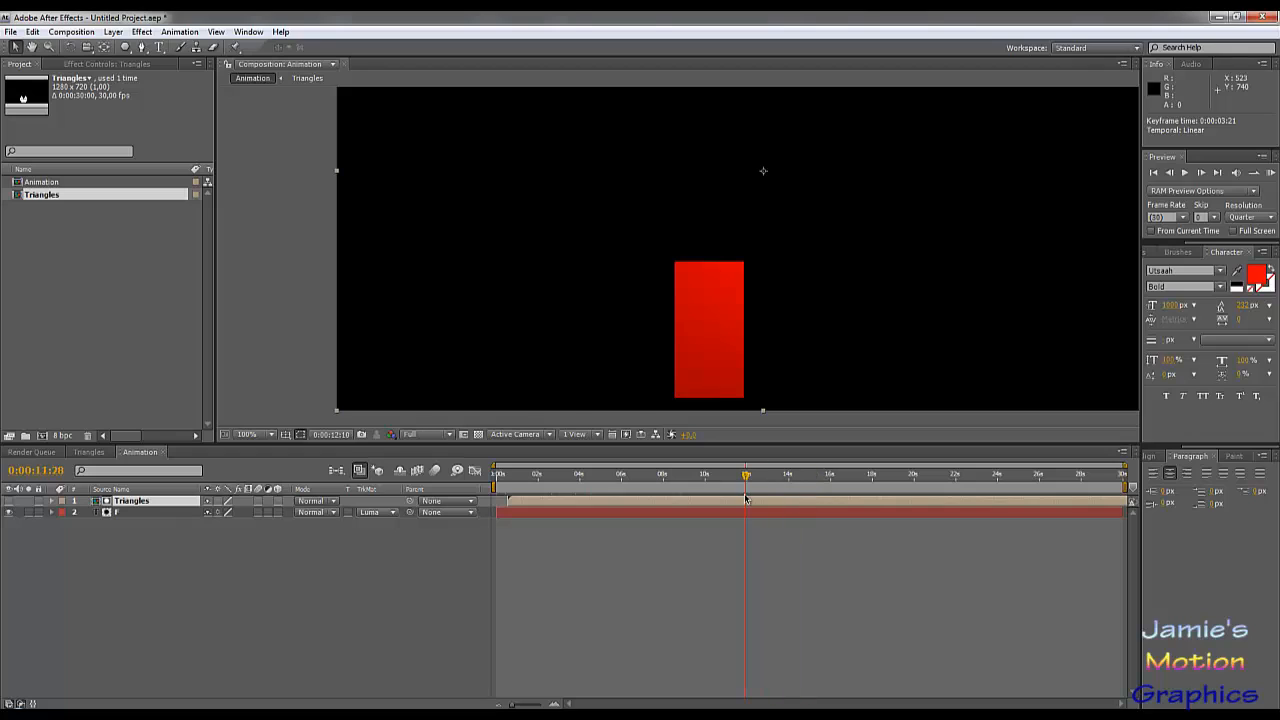
left_click(129, 513)
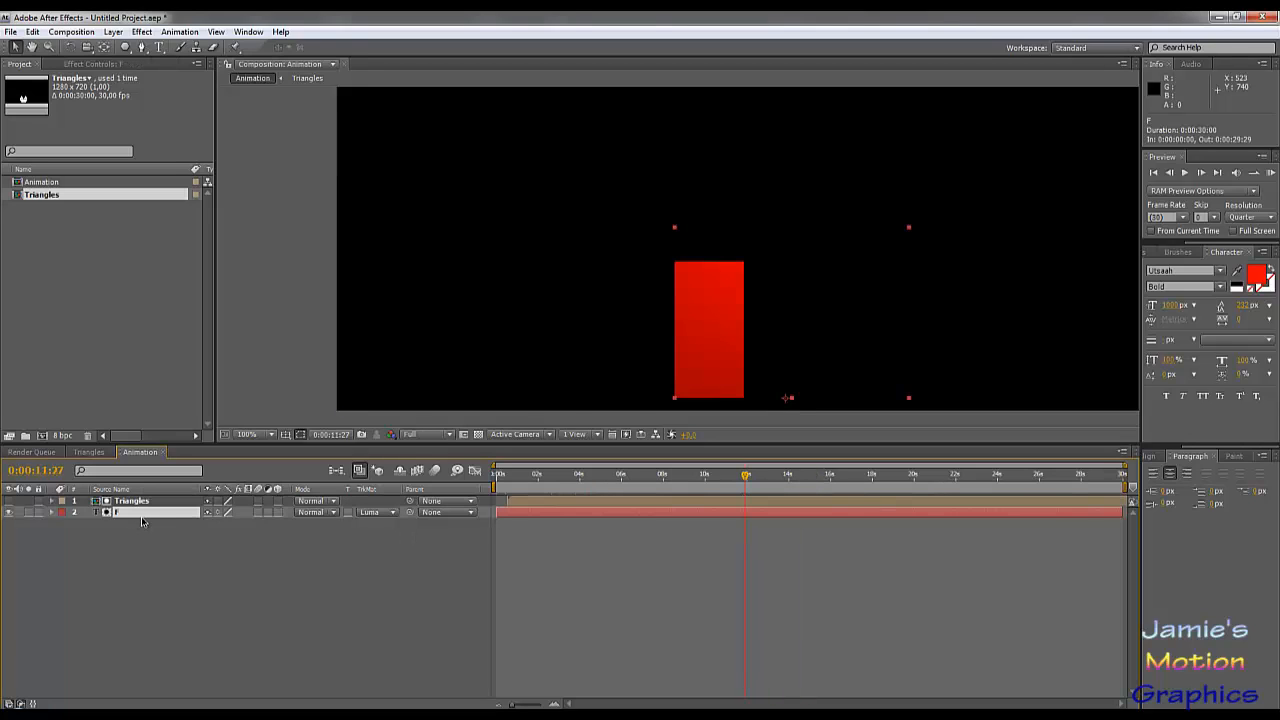
key("ctrl+d")
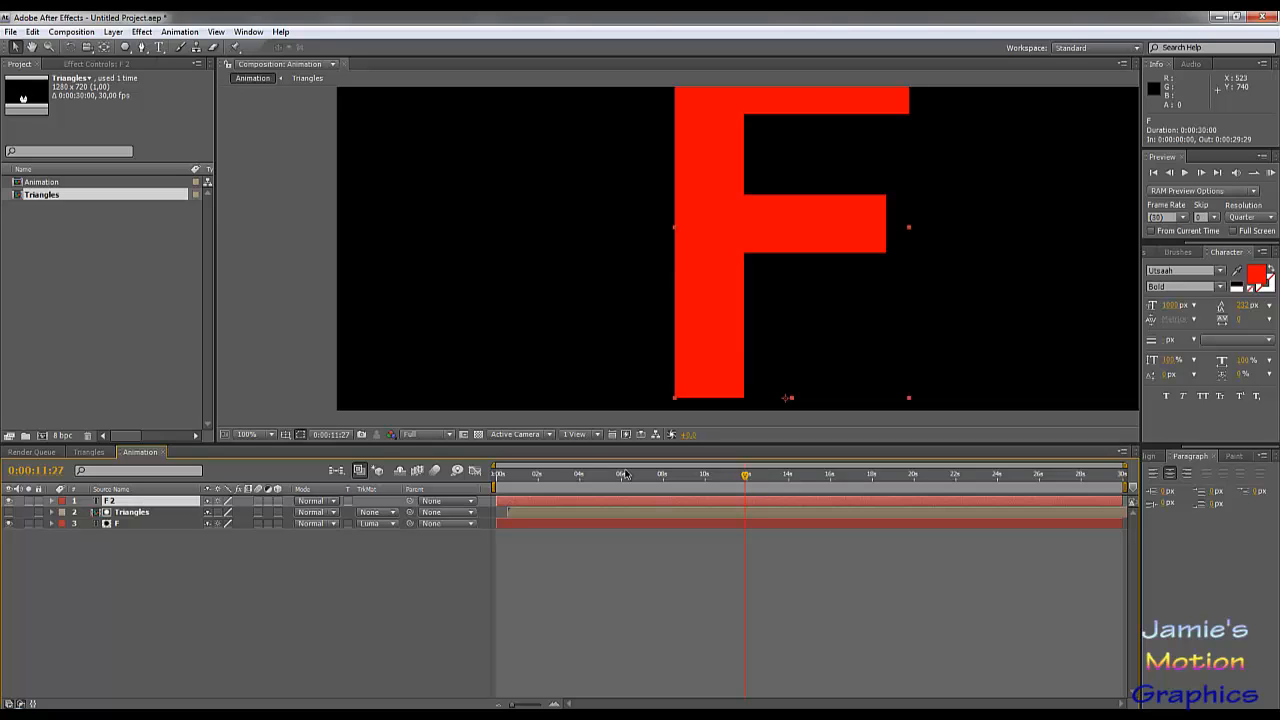
left_click_drag(499, 500, 748, 506)
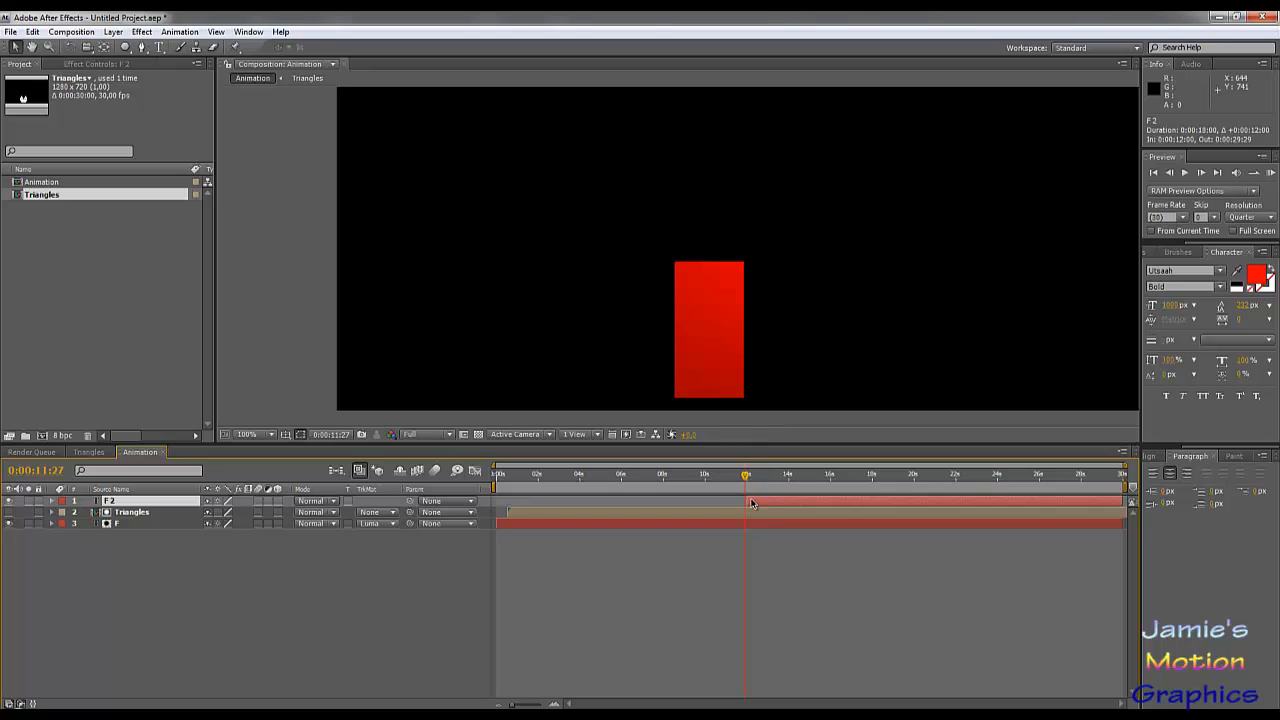
left_click_drag(751, 503, 749, 505)
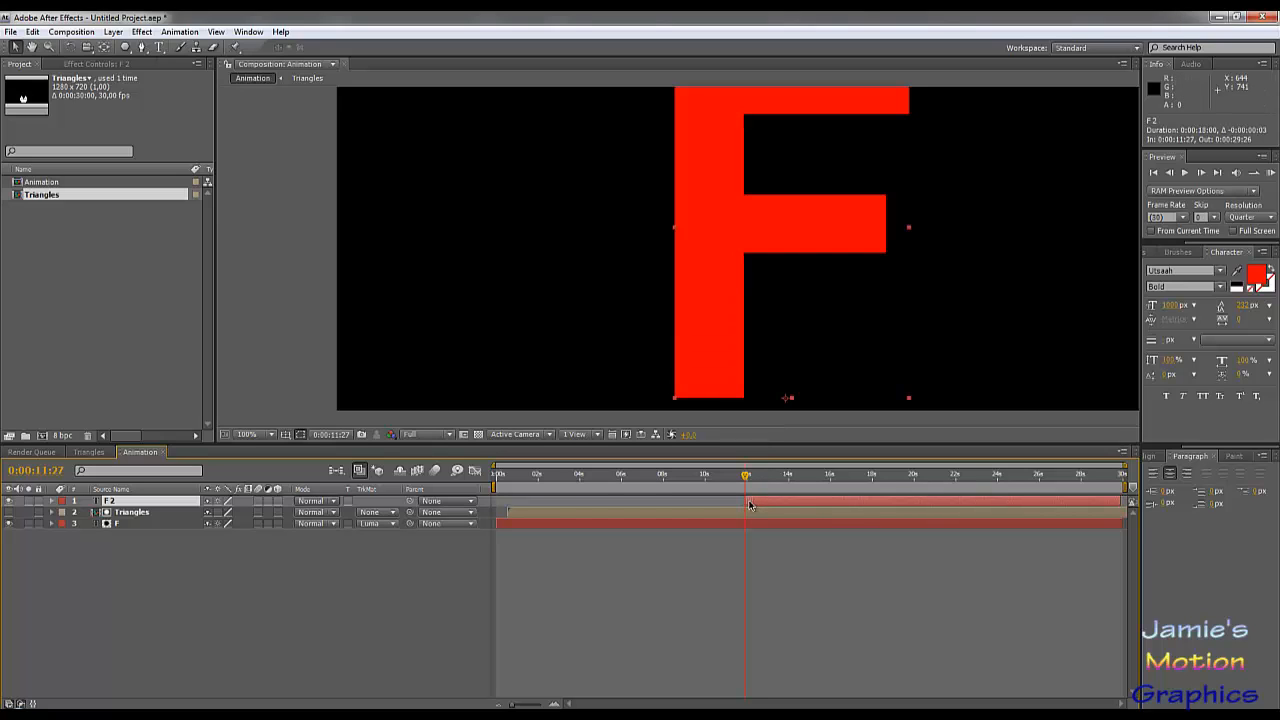
Fade in F 2 with Opacity keyframes of 0% at 0:00:11:29 and 100% at 0:00:13:28.
key("t")
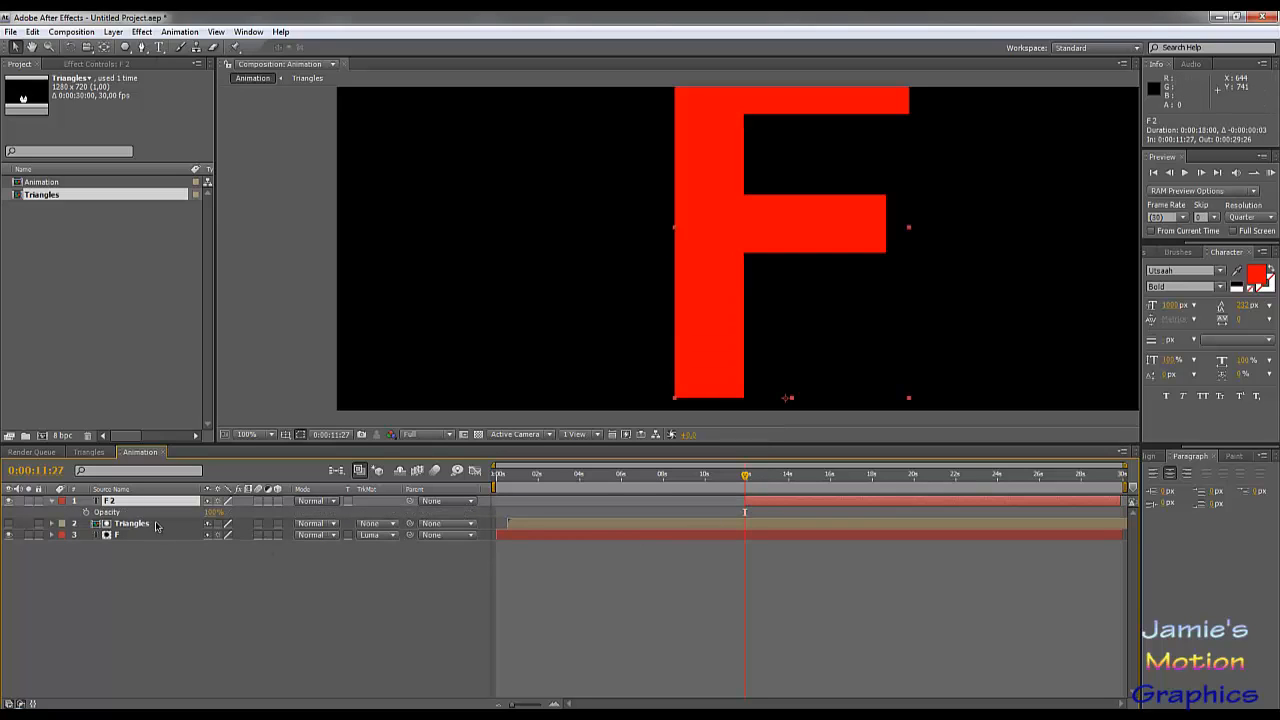
left_click_drag(209, 520, 101, 508)
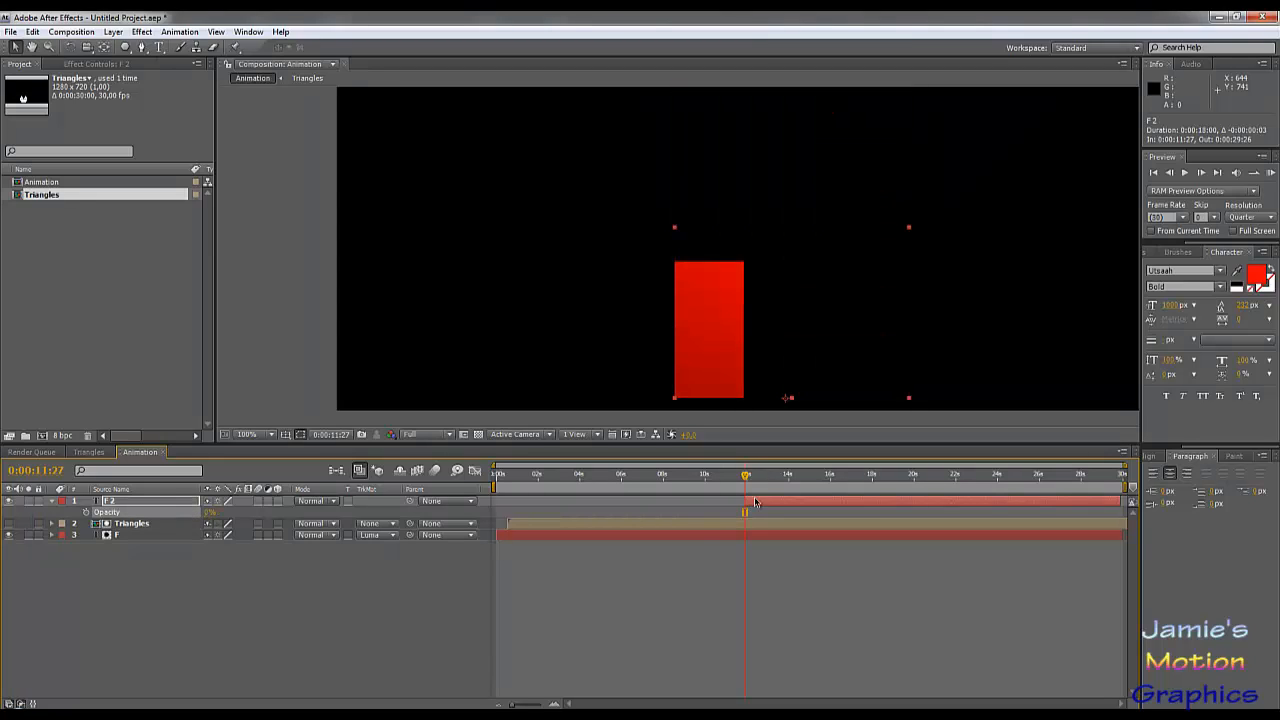
left_click(787, 484)
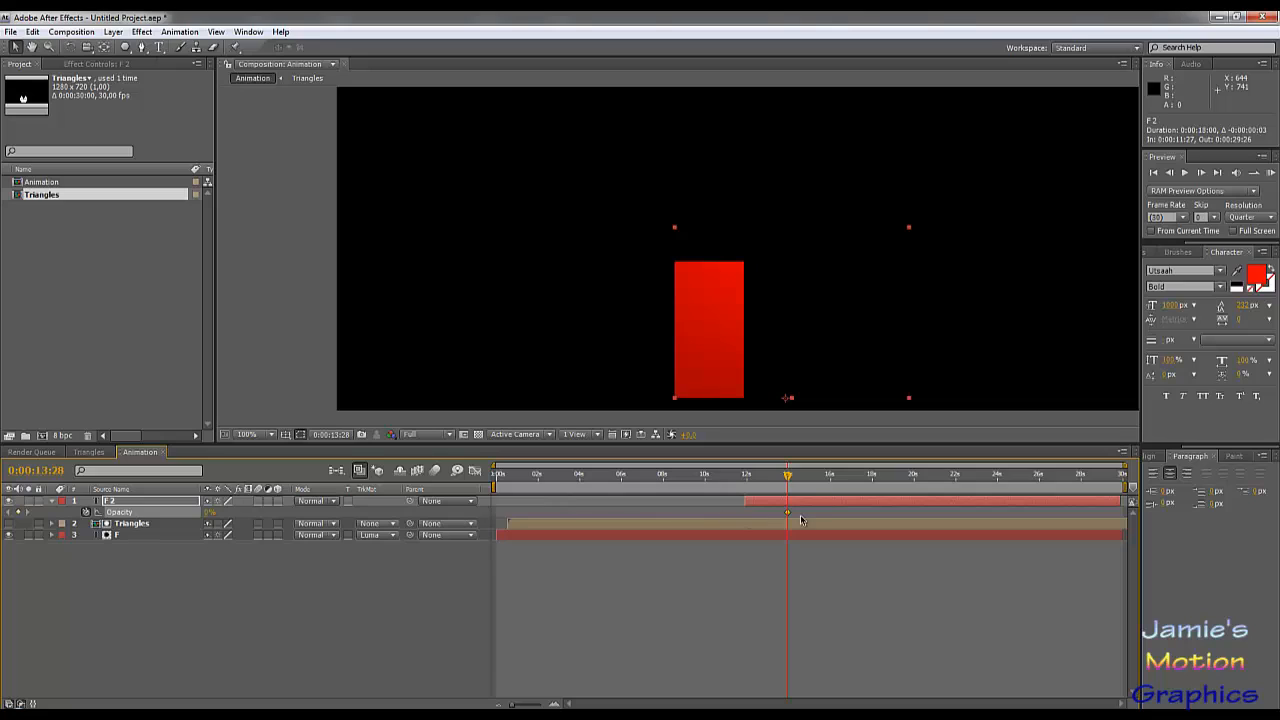
left_click_drag(787, 513, 746, 518)
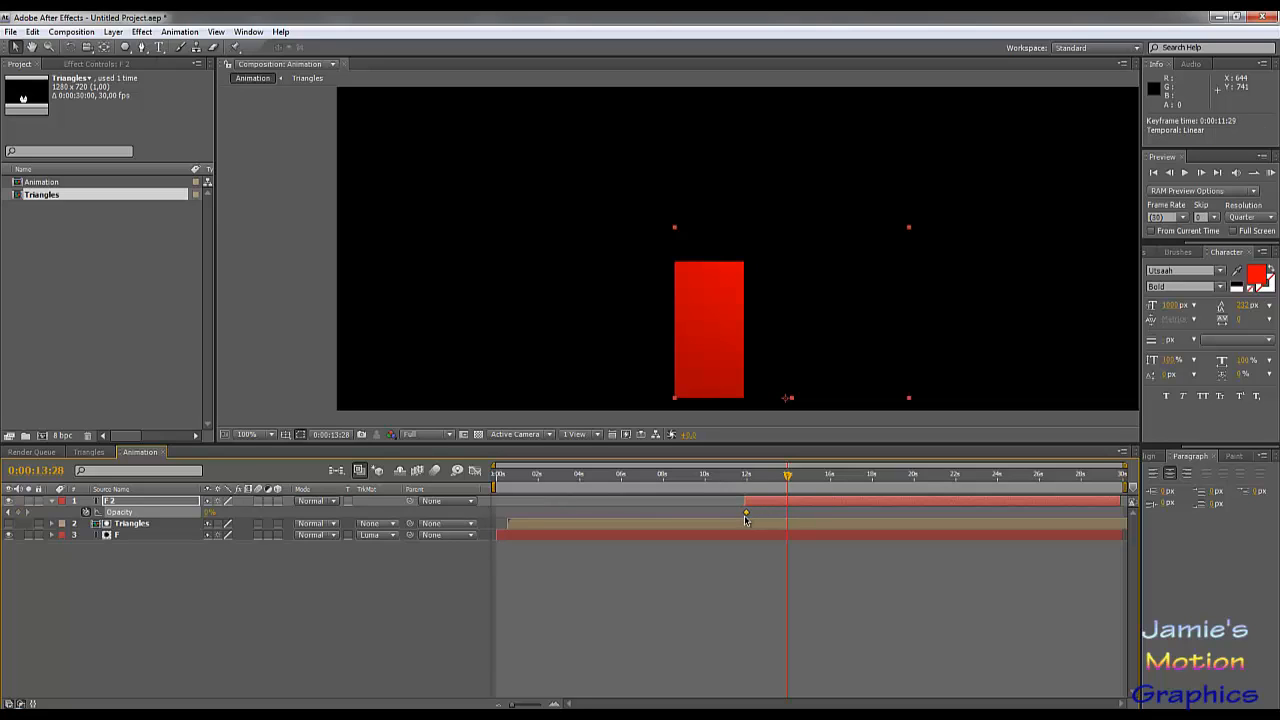
left_click_drag(207, 515, 530, 520)
Preview F 2's fade-in from 0:00:09:13 and inspect the whole letter at 0:00:14:17 and 0:00:12:27.
left_click(694, 480)
left_click(1187, 174)
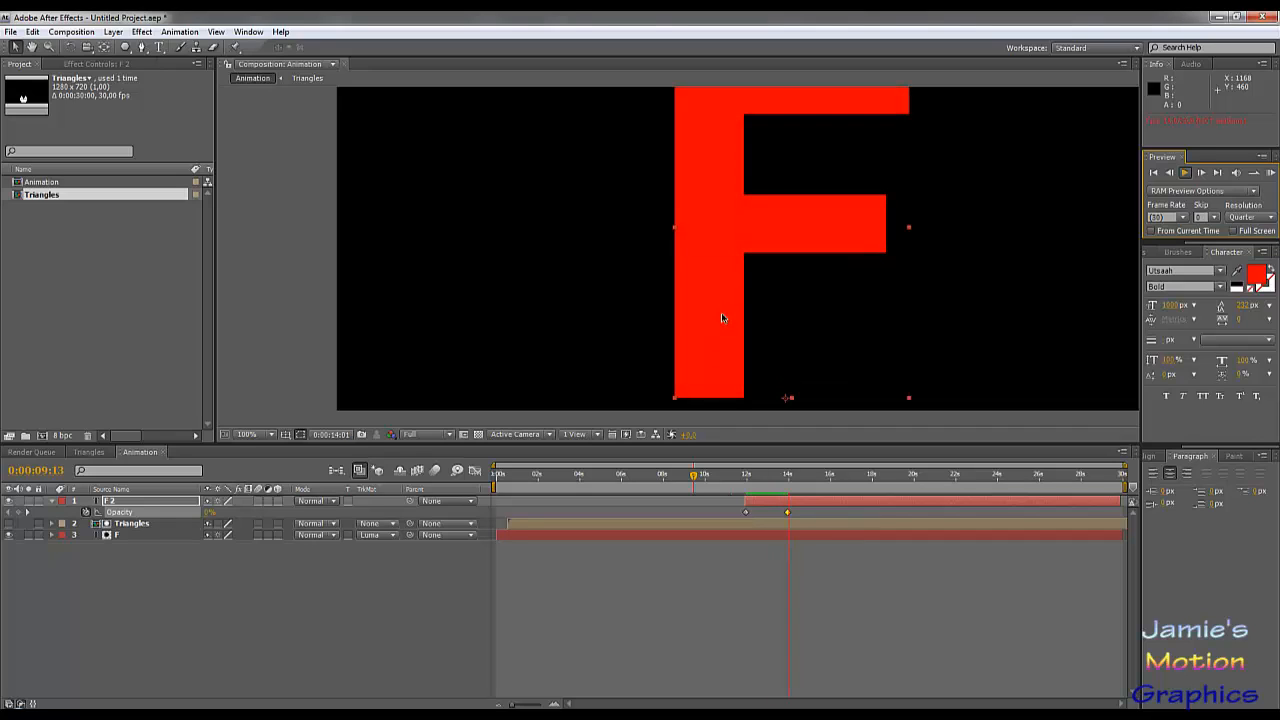
key("space")
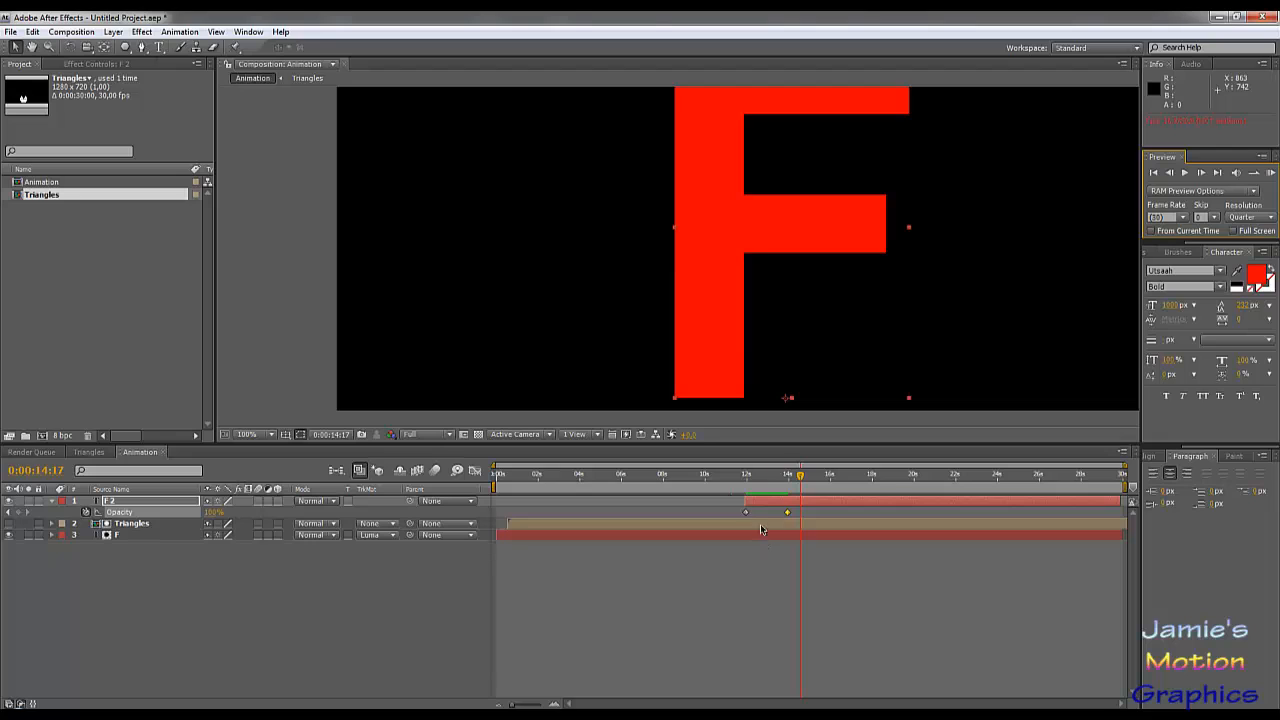
scroll(766, 261, "up", 3)
scroll(766, 261, "down", 3)
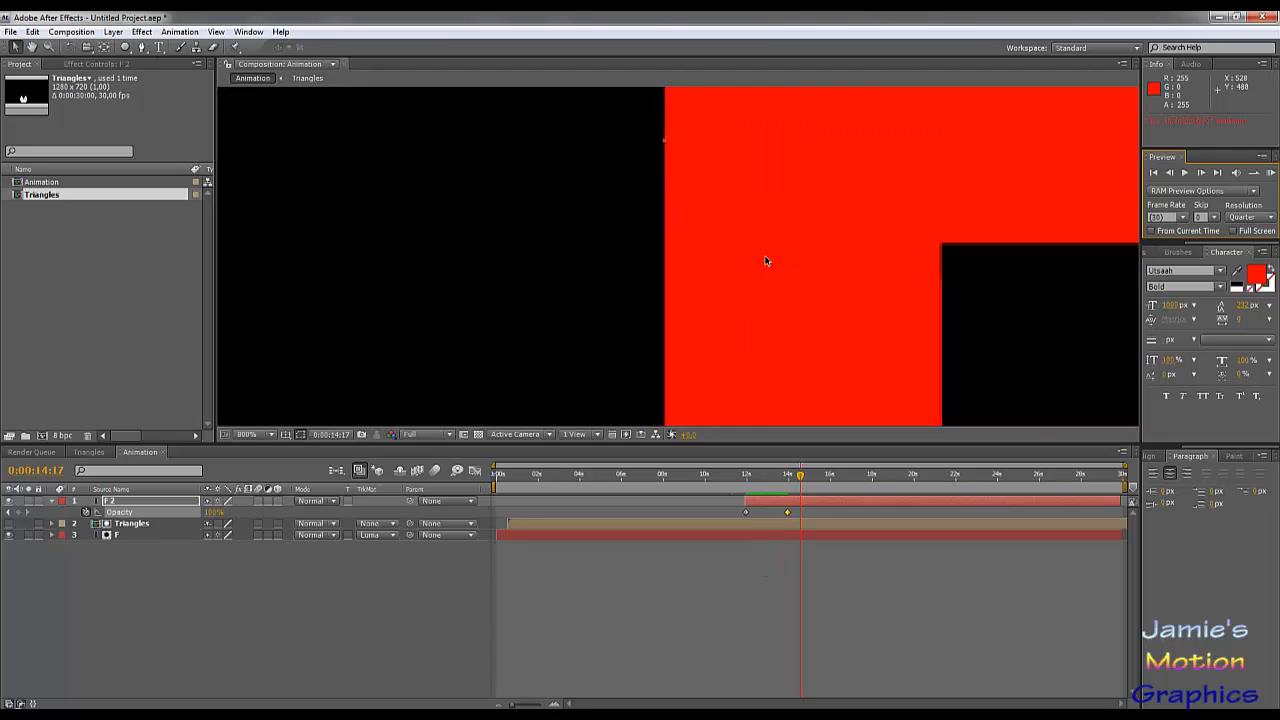
scroll(766, 261, "down", 4)
left_click_drag(766, 263, 773, 302)
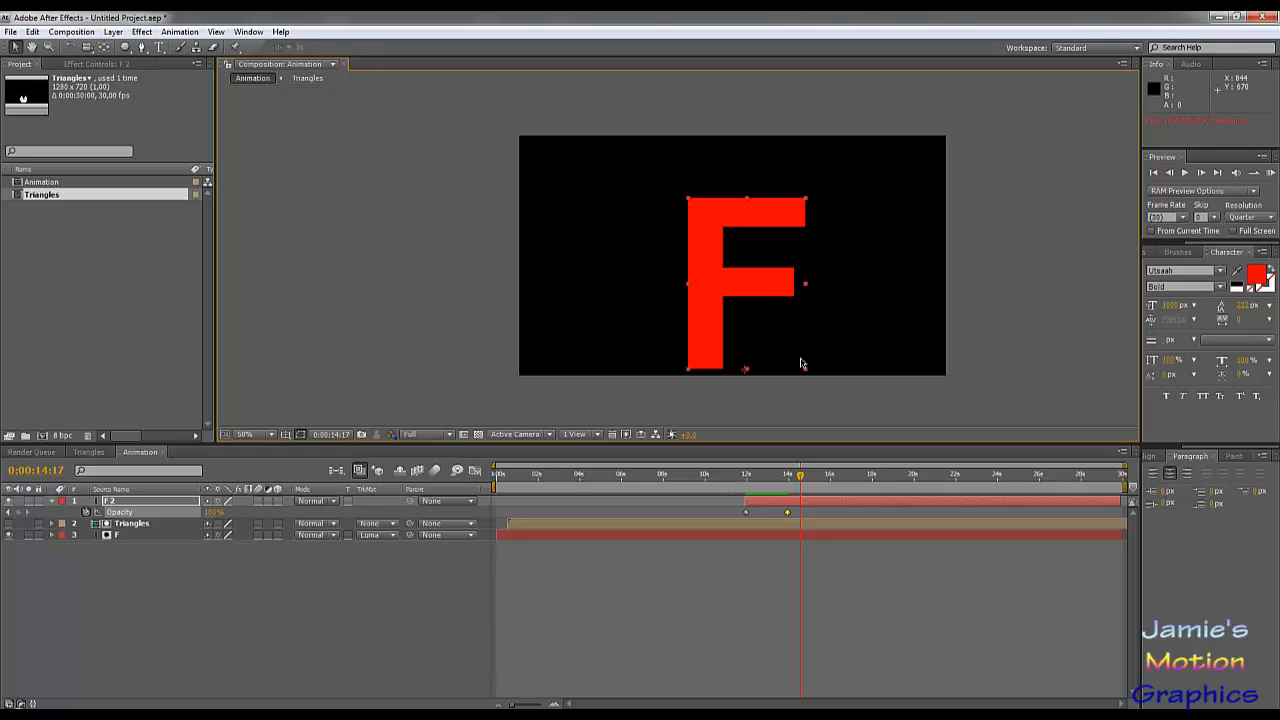
left_click(766, 475)
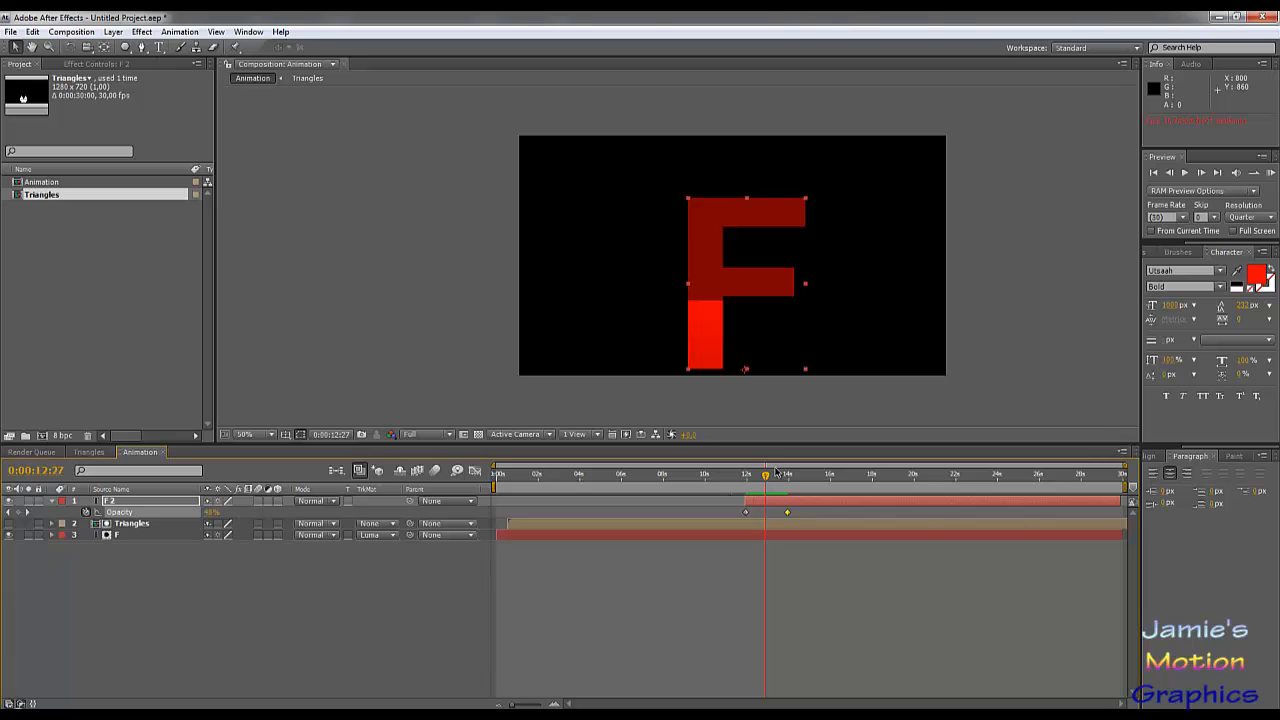
Review the matted triangle flips in the Animation composition between 0:00:02:12 and 0:00:03:08.
left_click(642, 482)
left_click(545, 480)
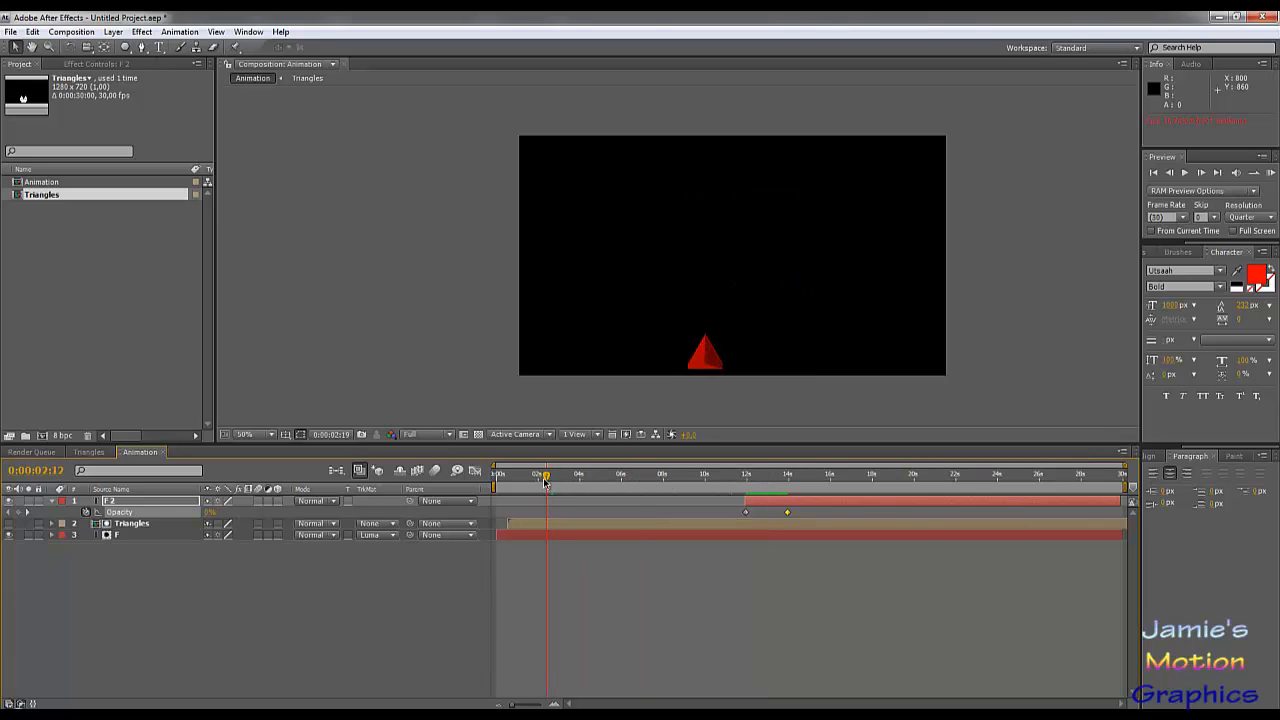
left_click_drag(548, 483, 563, 482)
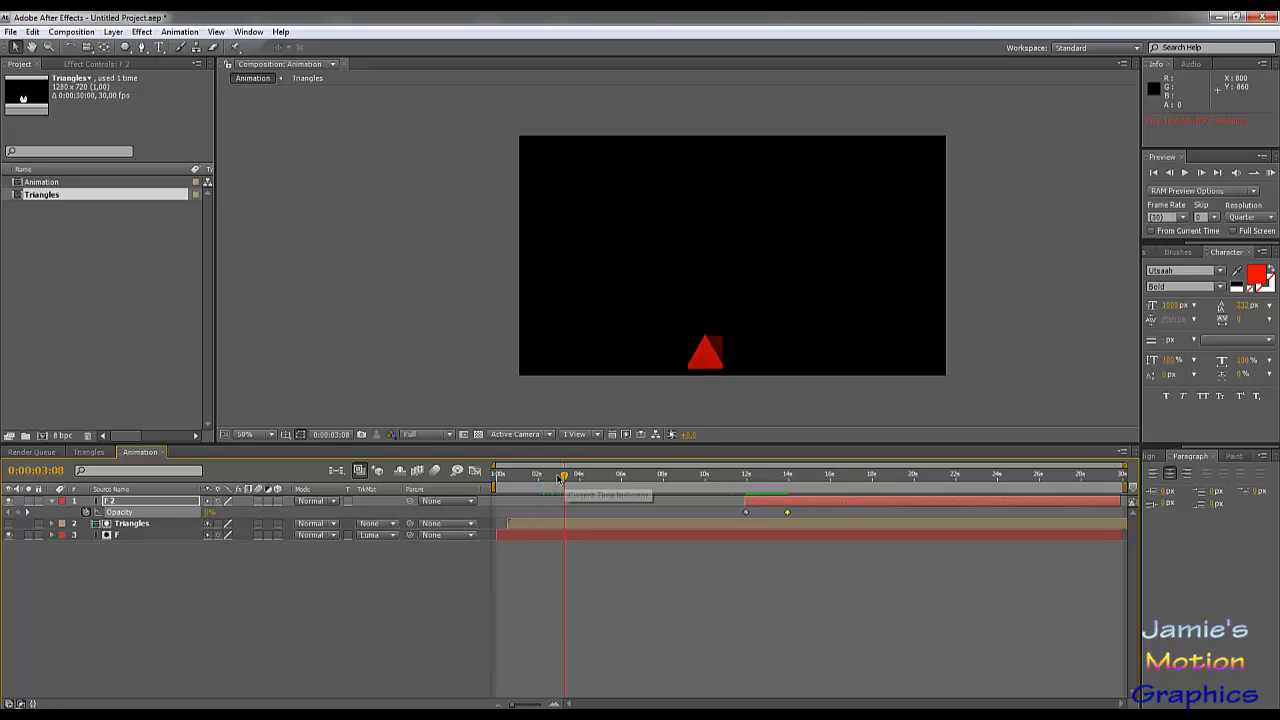